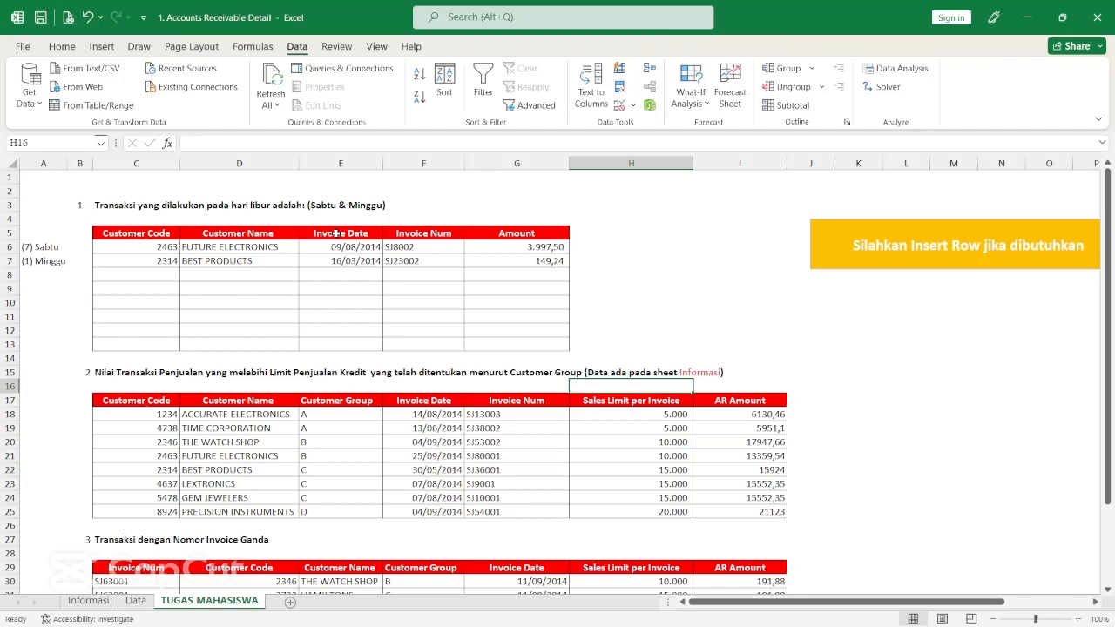
# Step: On the Data sheet, insert a new column before INVOICE NUM and give it the header DAY
pyautogui.click(136, 601)
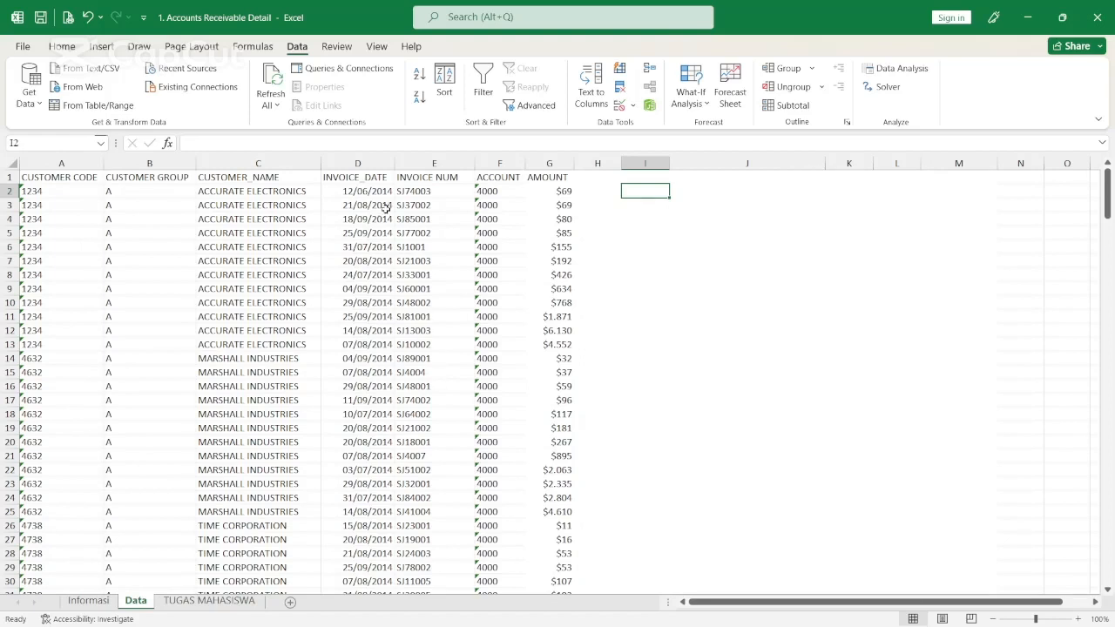
pyautogui.rightClick(431, 163)
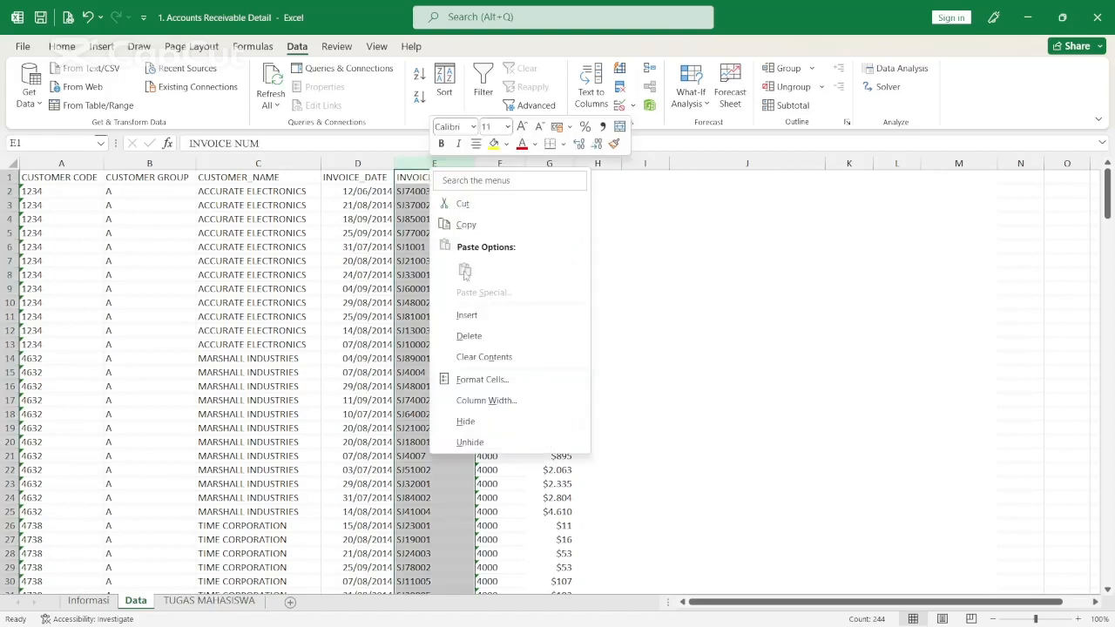
pyautogui.click(463, 310)
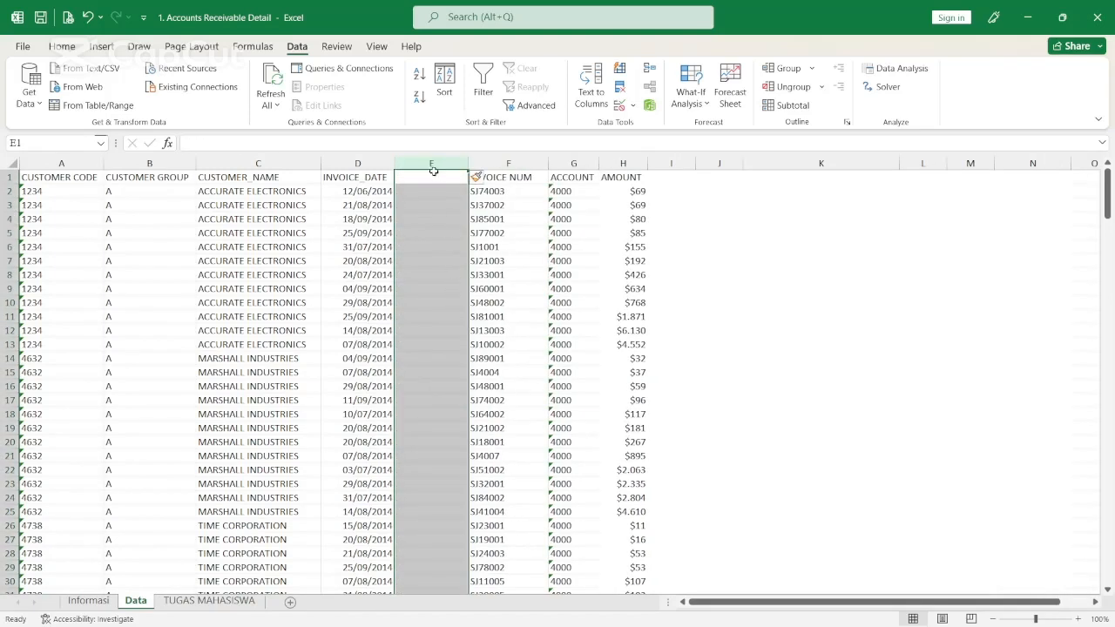
pyautogui.click(424, 177)
pyautogui.write('DAY')
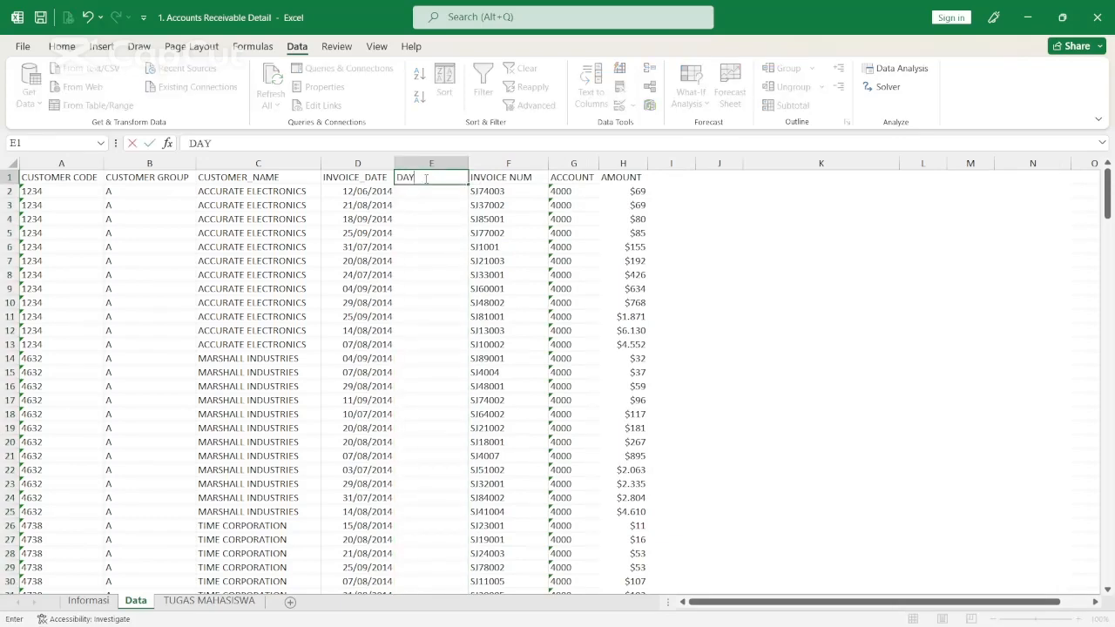
pyautogui.press('Return')
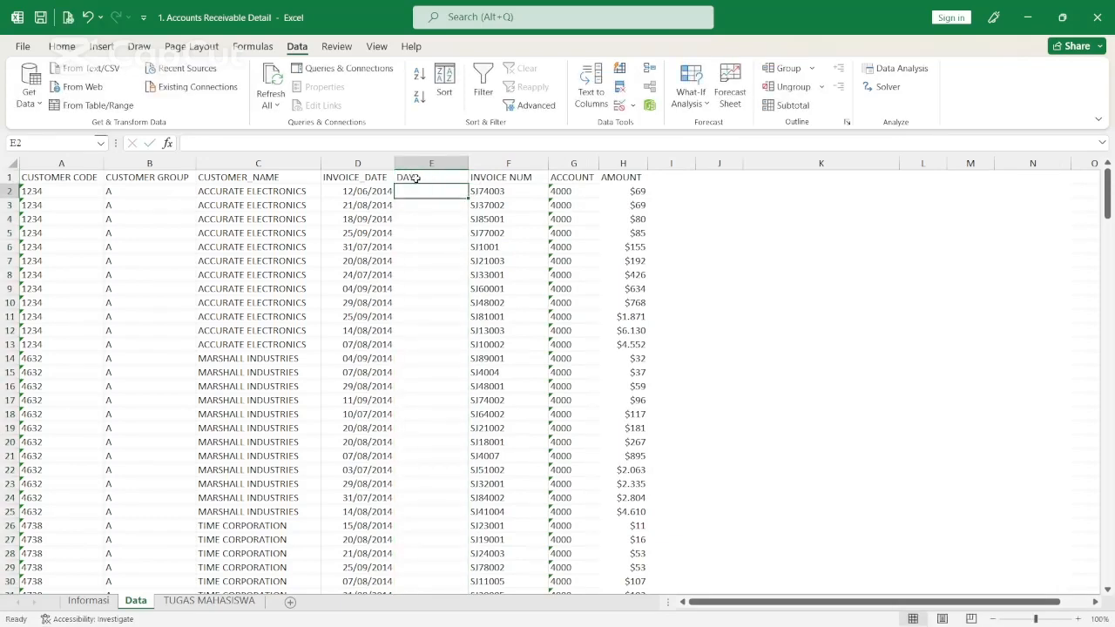
# Step: Add filters to the header row of the data table, from CUSTOMER CODE to AMOUNT
pyautogui.click(76, 174)
pyautogui.moveTo(77, 173); pyautogui.dragTo(621, 175)
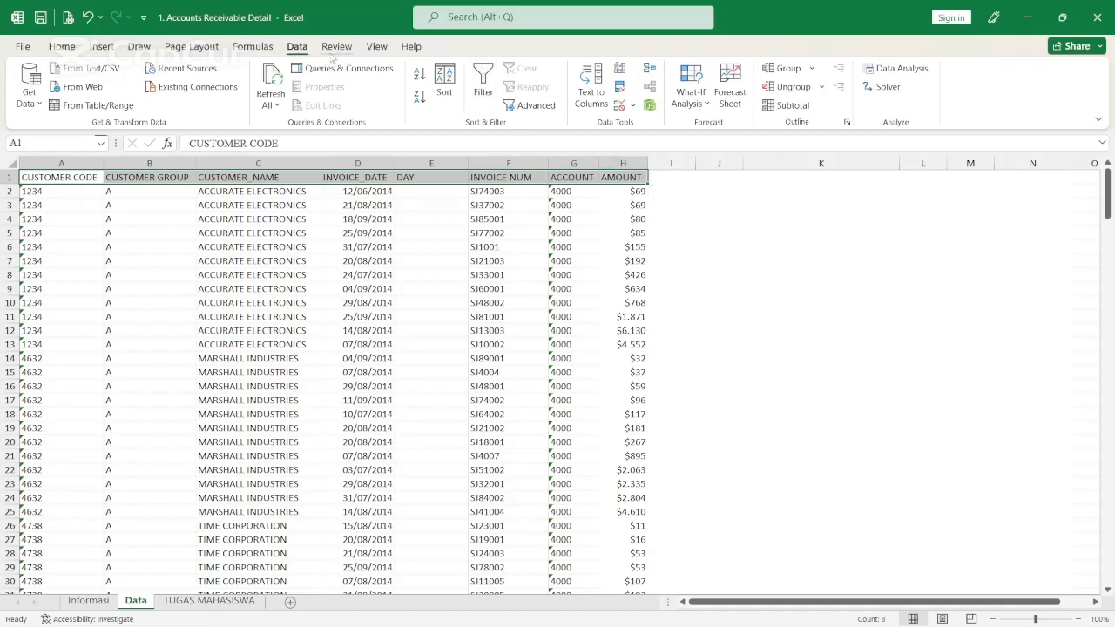
pyautogui.click(484, 85)
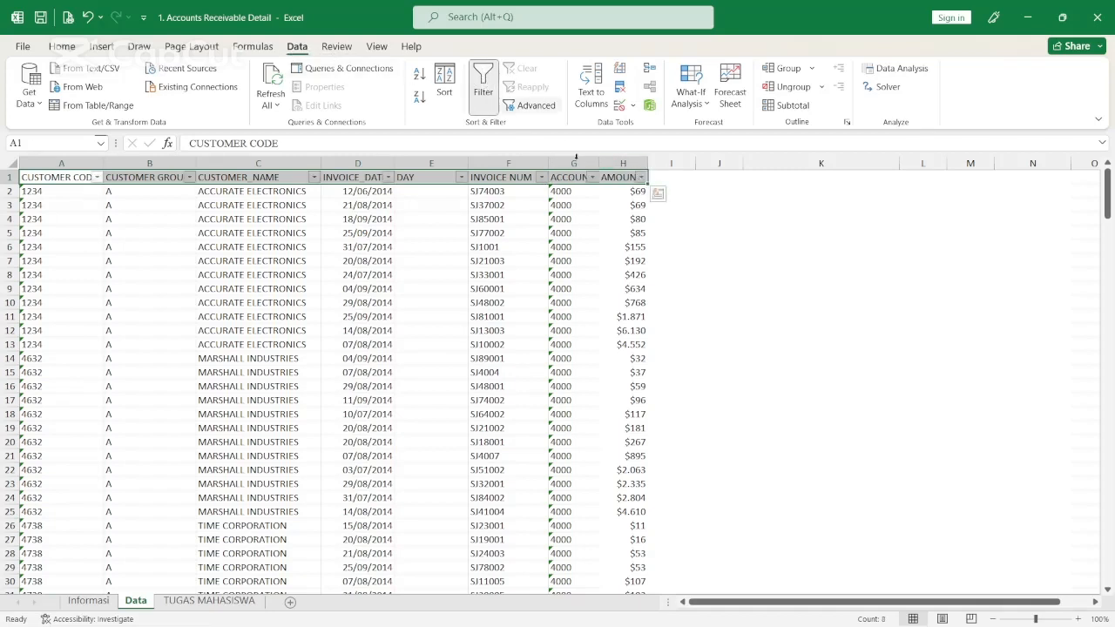
# Step: In the first DAY cell, E2, enter the formula =WEEKDAY(D2) to get the weekday of the invoice date
pyautogui.click(421, 191)
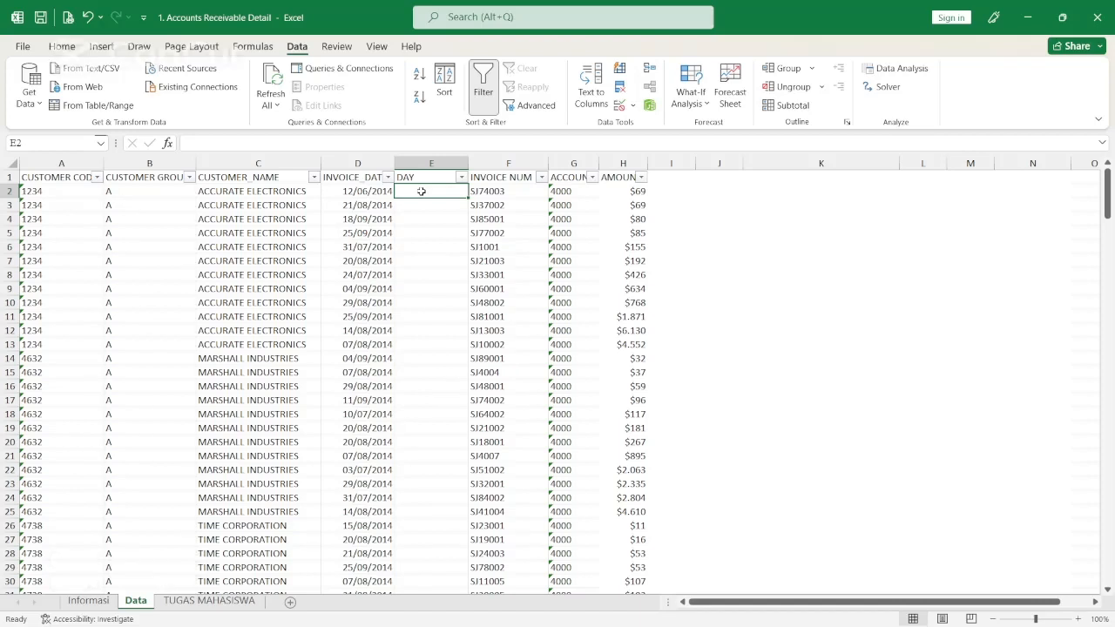
pyautogui.write('=')
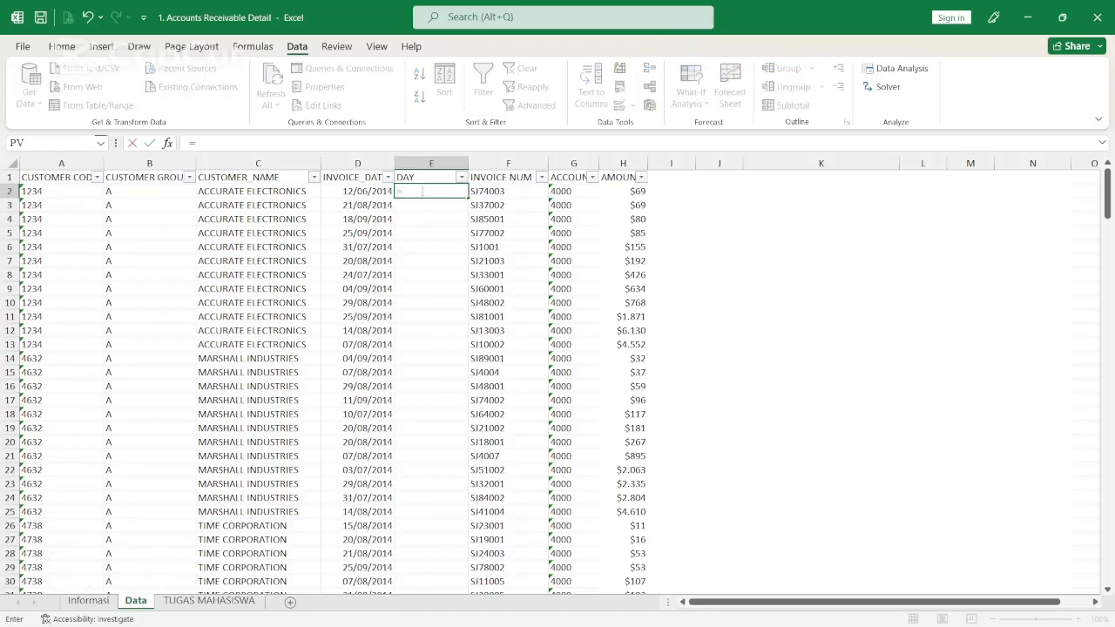
pyautogui.write('WEE')
pyautogui.press('Tab')
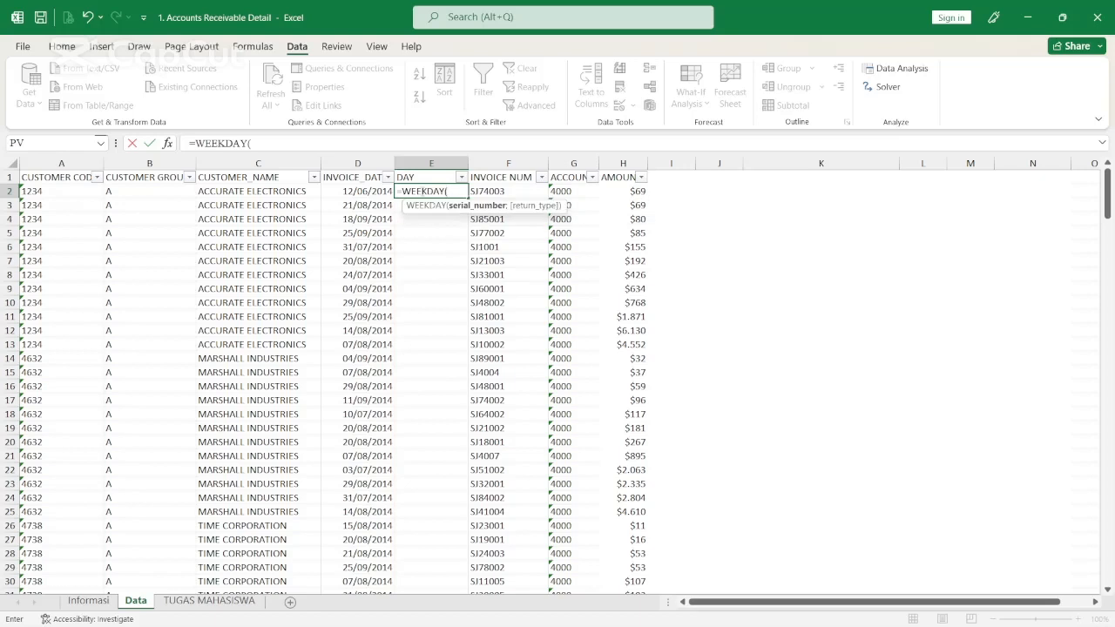
pyautogui.press('Left')
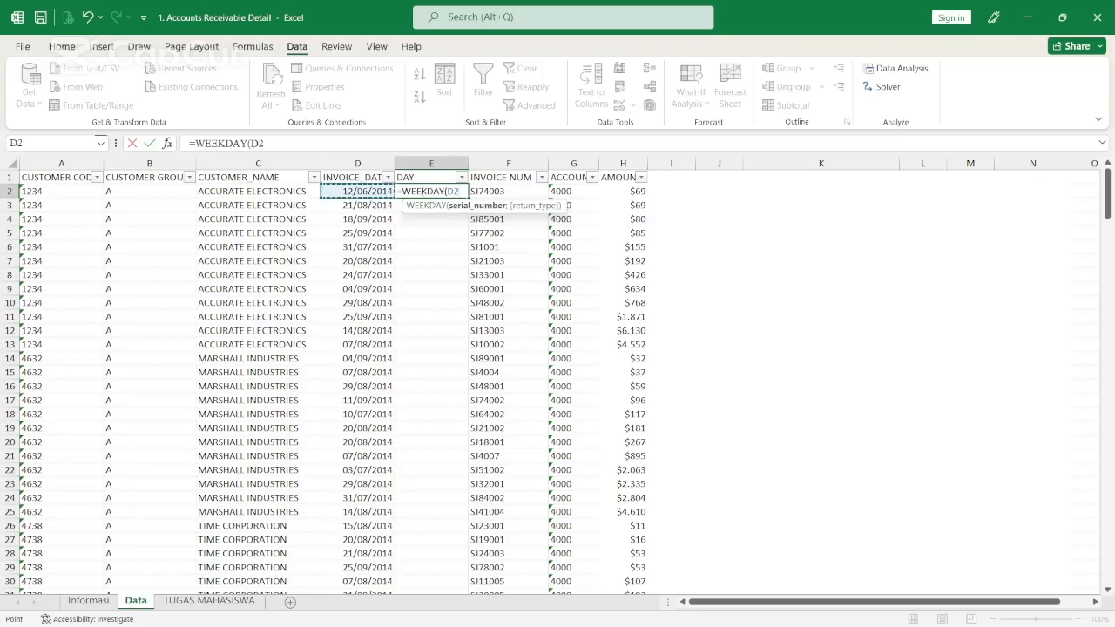
pyautogui.press('Return')
# Step: Change the format of cell E2 to Number
pyautogui.click(422, 191)
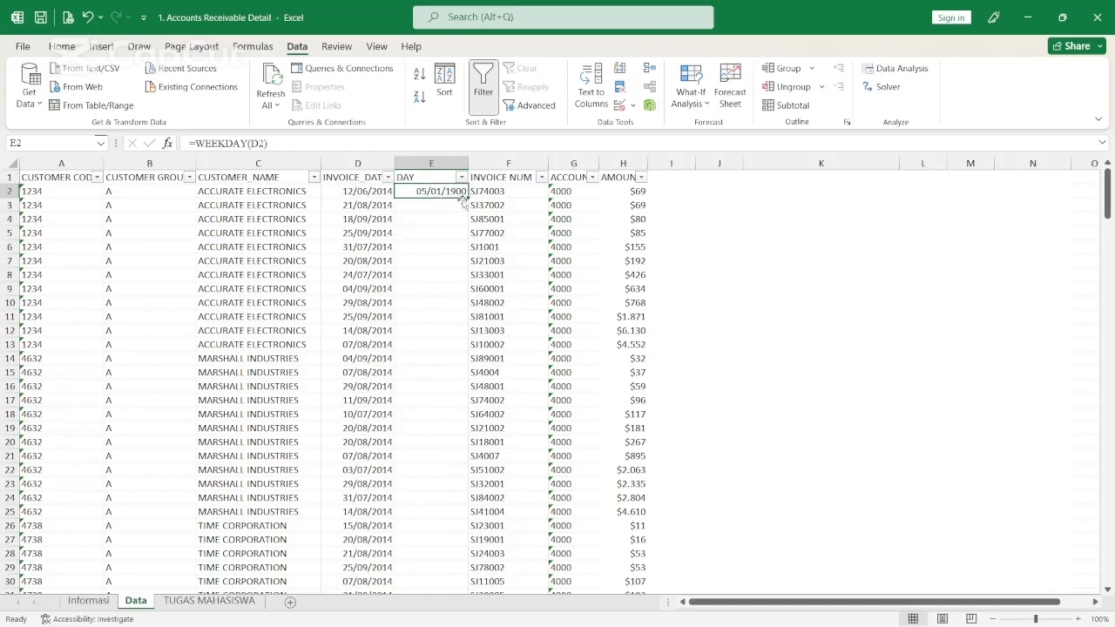
pyautogui.click(62, 46)
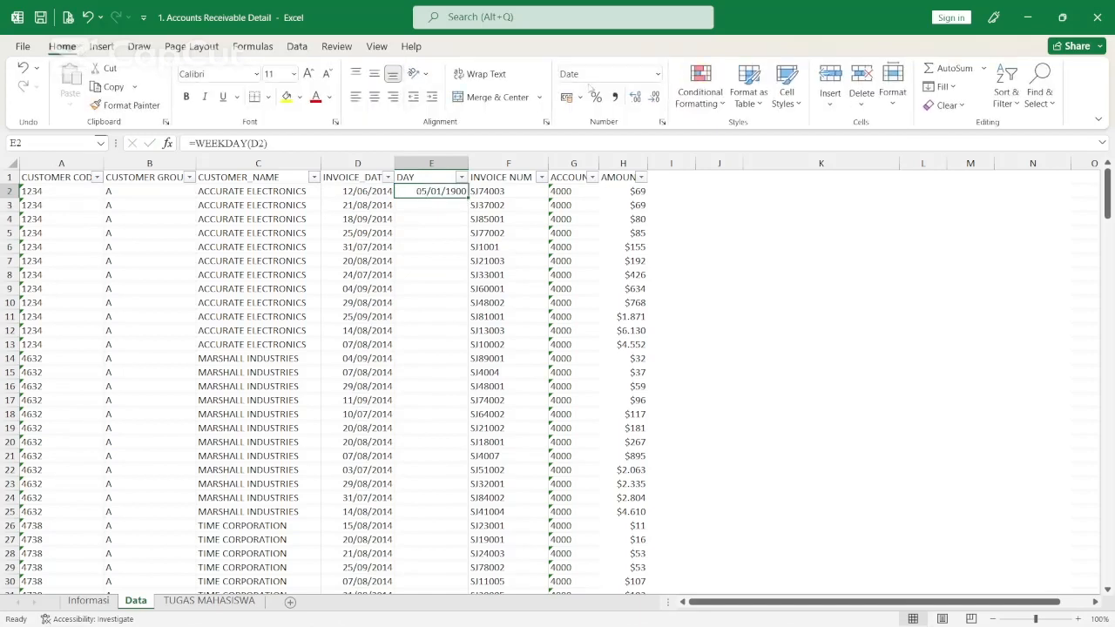
pyautogui.click(656, 74)
pyautogui.click(652, 130)
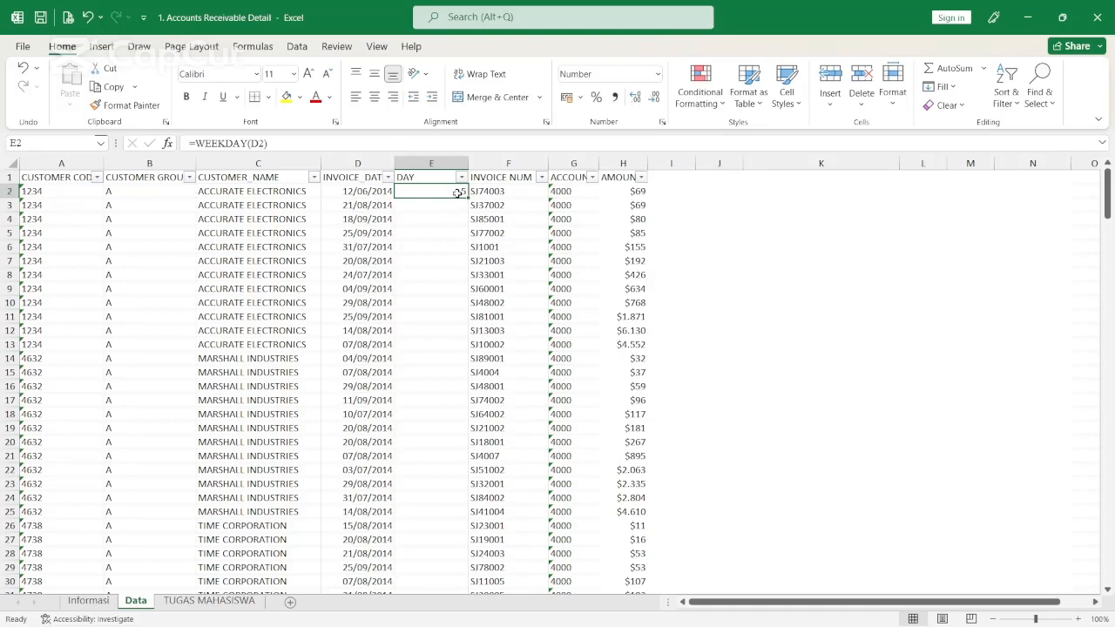
# Step: Fill the WEEKDAY formula from E2 down the DAY column to the last record in row 244
pyautogui.hotkey('ctrl', 'shift', 'Down')
pyautogui.hotkey('ctrl', 'shift', 'Up')
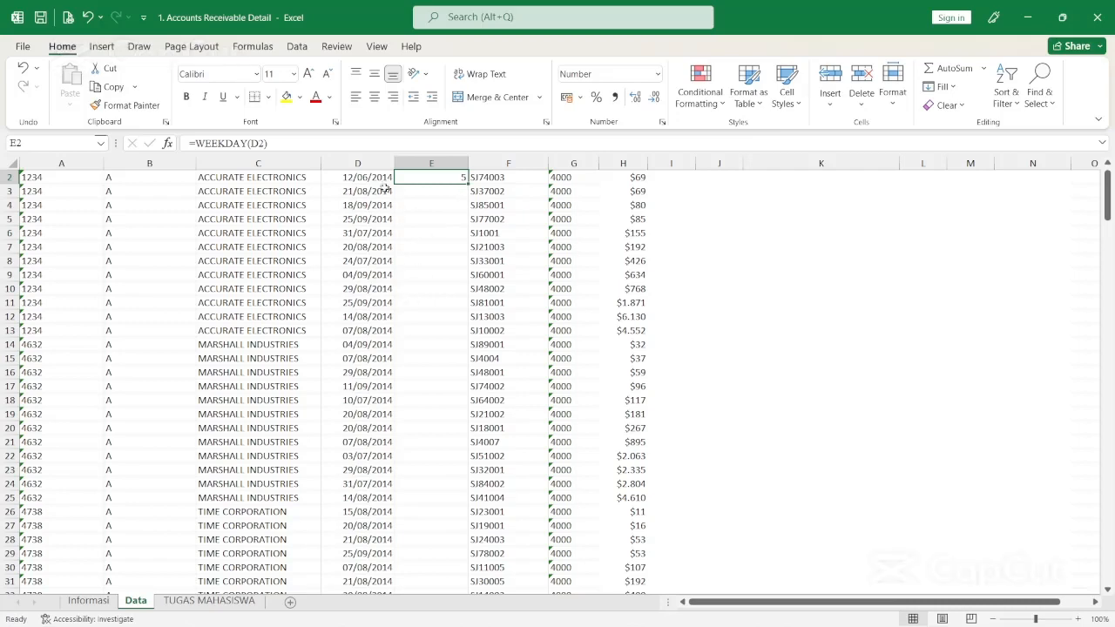
pyautogui.click(381, 178)
pyautogui.hotkey('shift', 'Down')
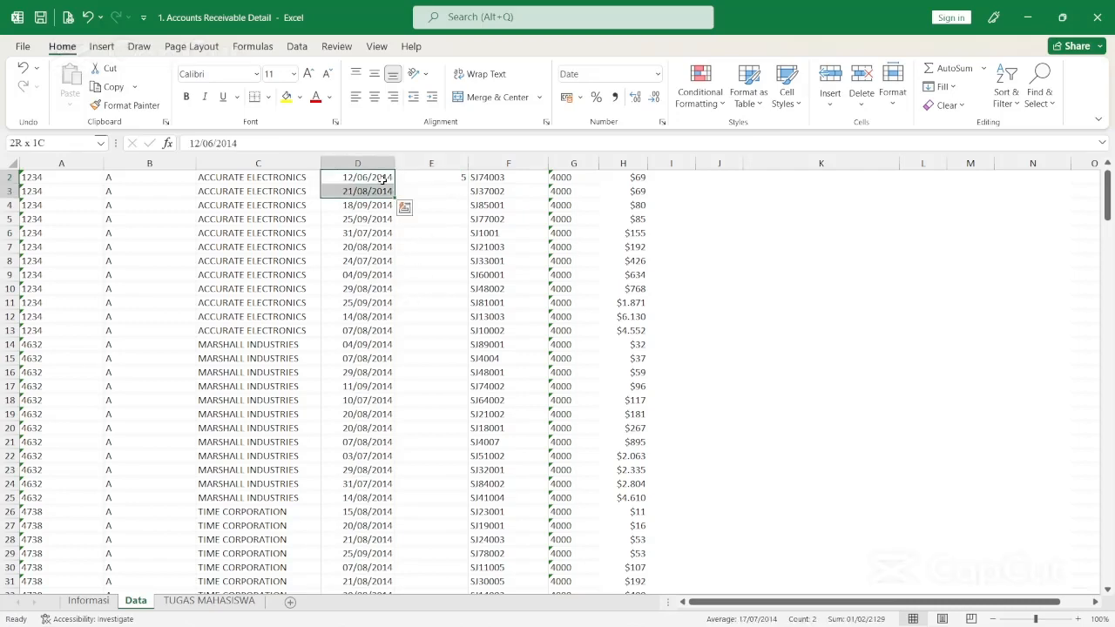
pyautogui.hotkey('ctrl', 'Down')
pyautogui.press('Right')
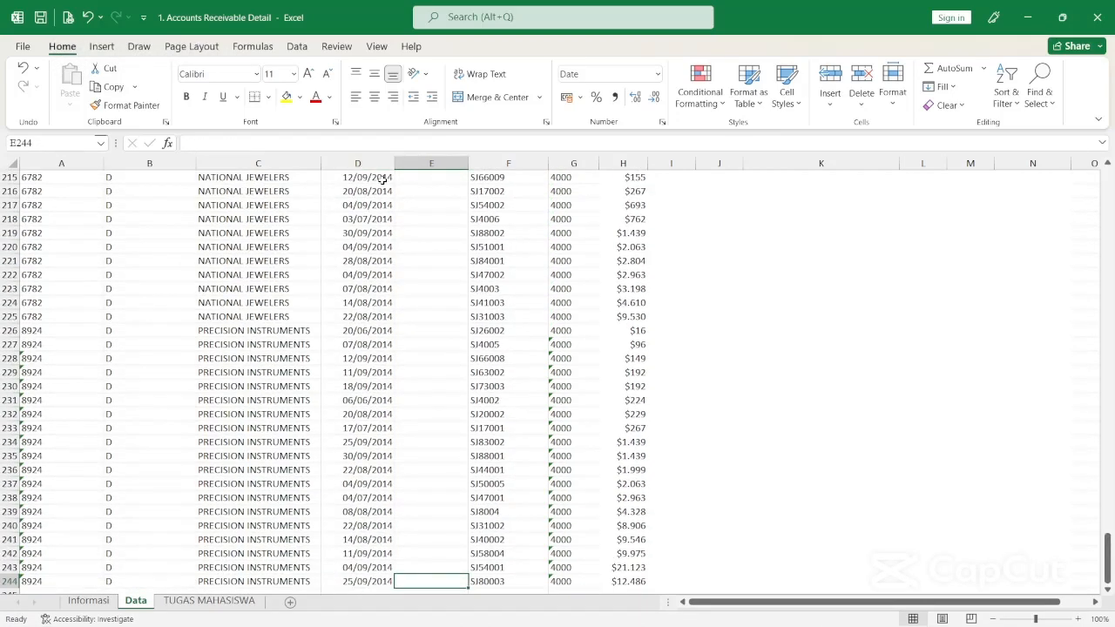
pyautogui.hotkey('ctrl', 'shift', 'Up')
pyautogui.hotkey('ctrl', 'd')
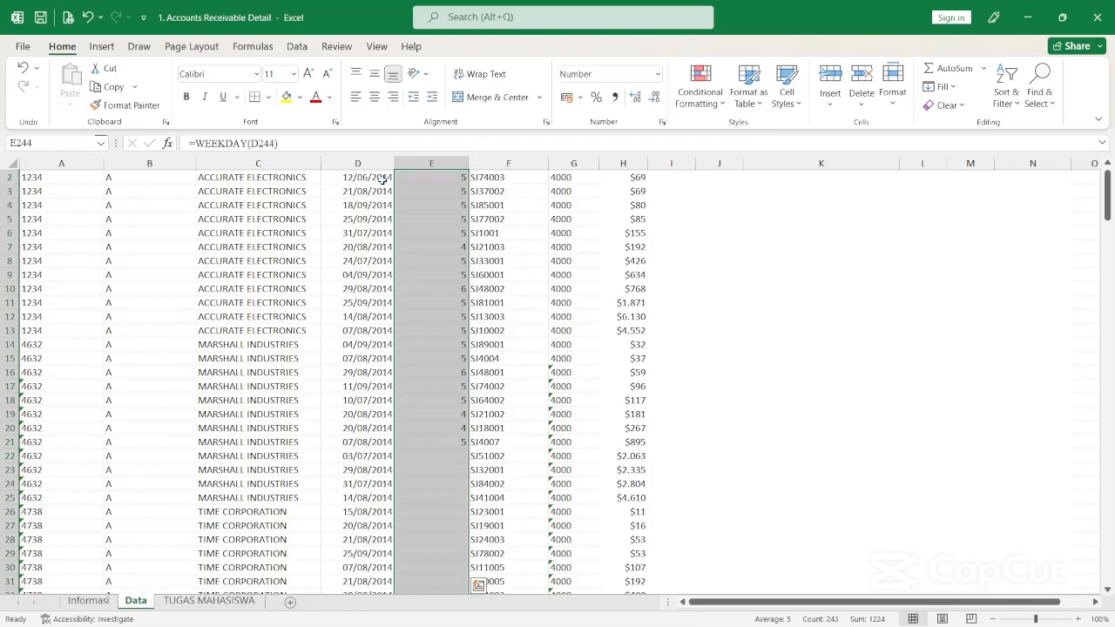
# Step: Filter the DAY column to value 1 and compare the Sunday transactions with the first table on the TUGAS MAHASISWA sheet
pyautogui.scroll(1, 382, 179)
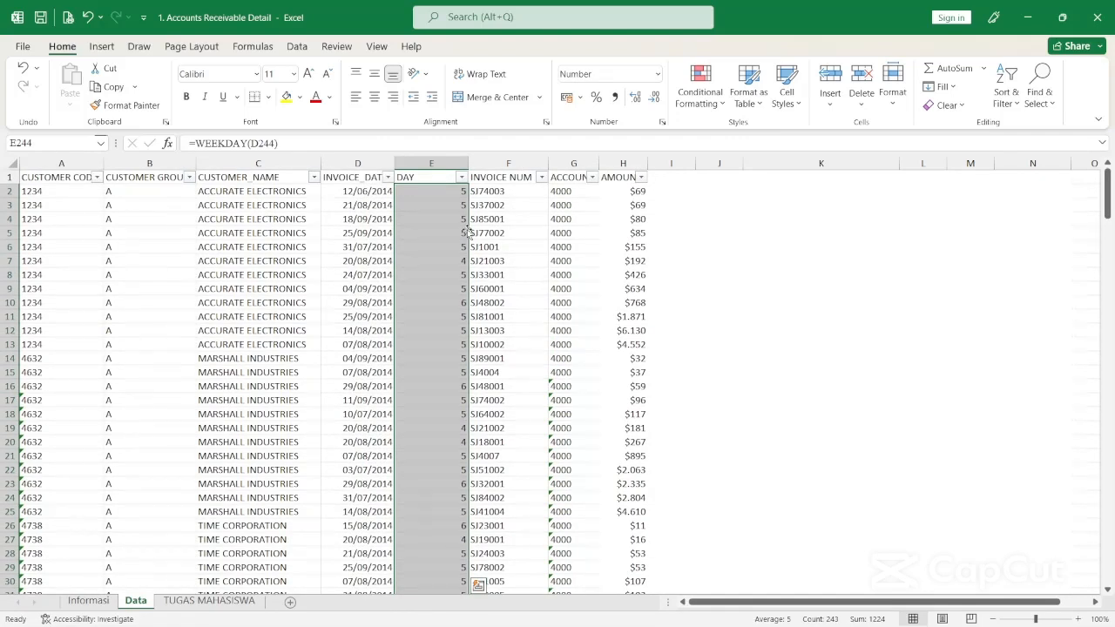
pyautogui.click(461, 178)
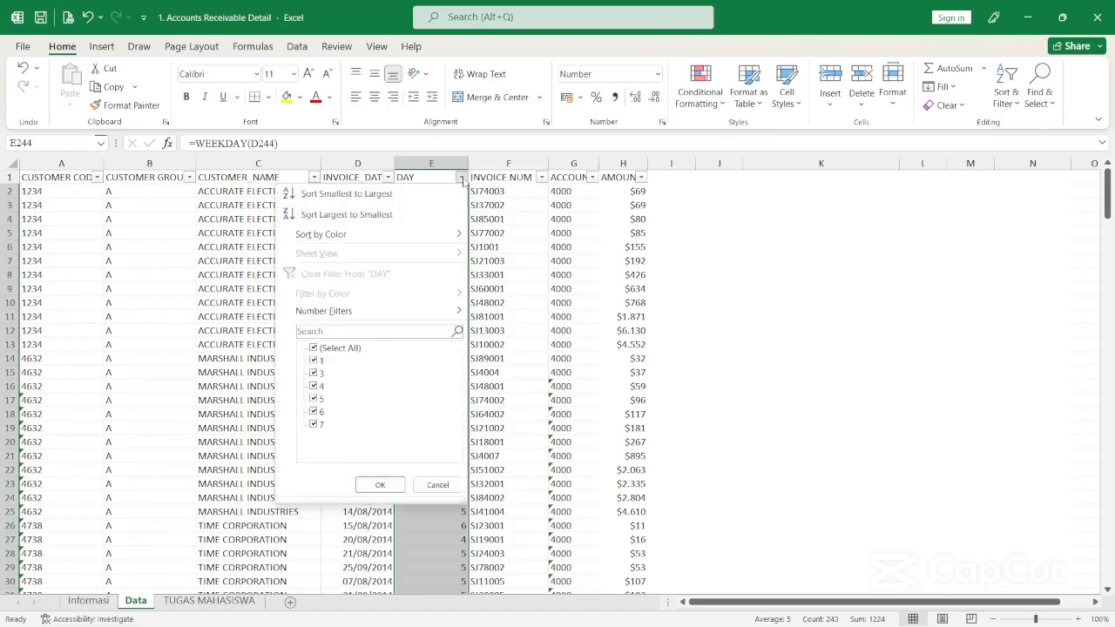
pyautogui.click(313, 348)
pyautogui.click(314, 359)
pyautogui.click(379, 484)
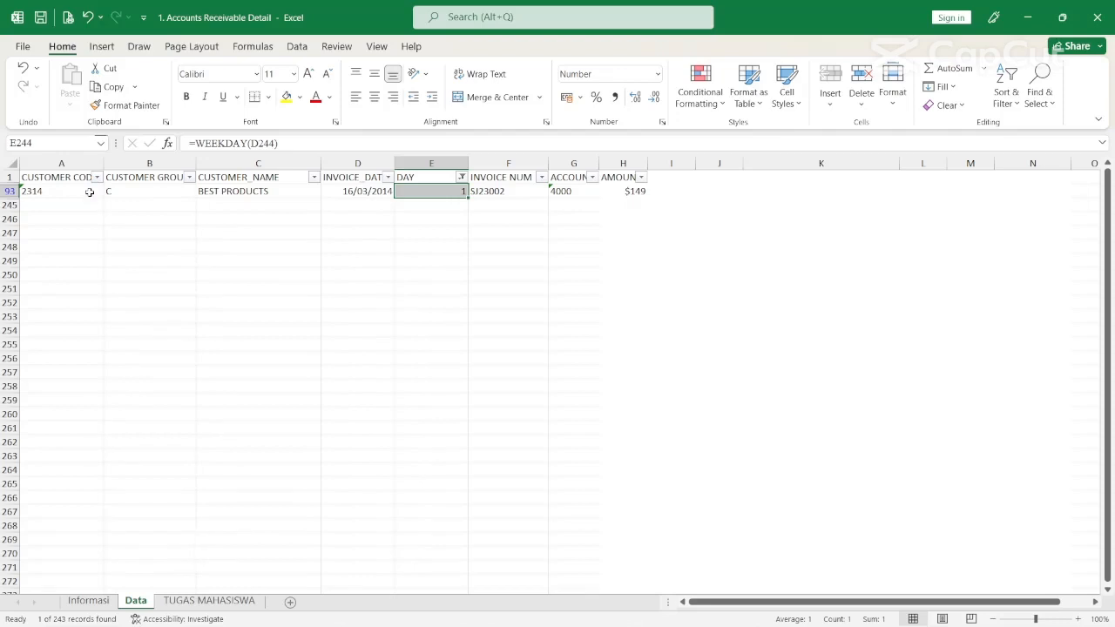
pyautogui.click(209, 600)
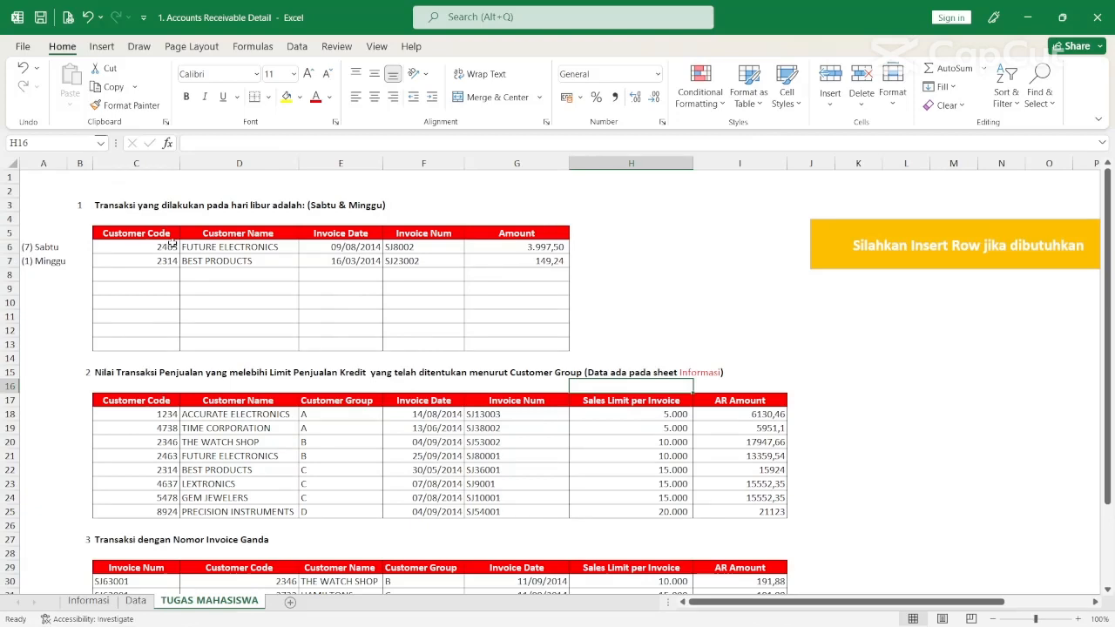
pyautogui.click(148, 606)
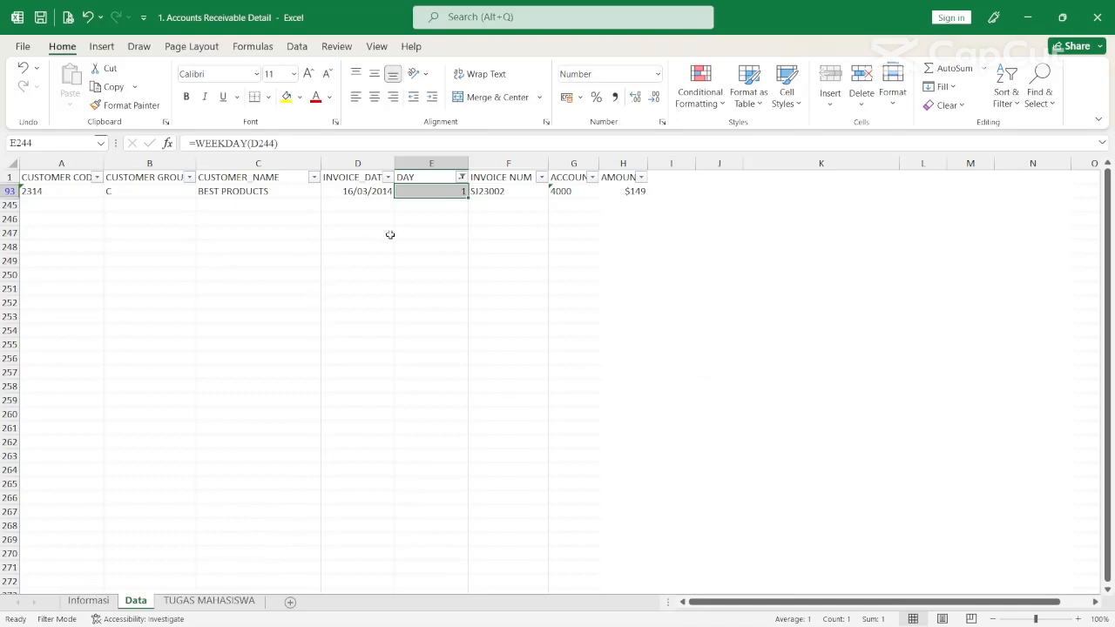
# Step: Clear the DAY filter, filter the column to value 7, and compare the Saturday transactions with the TUGAS MAHASISWA sheet
pyautogui.click(461, 177)
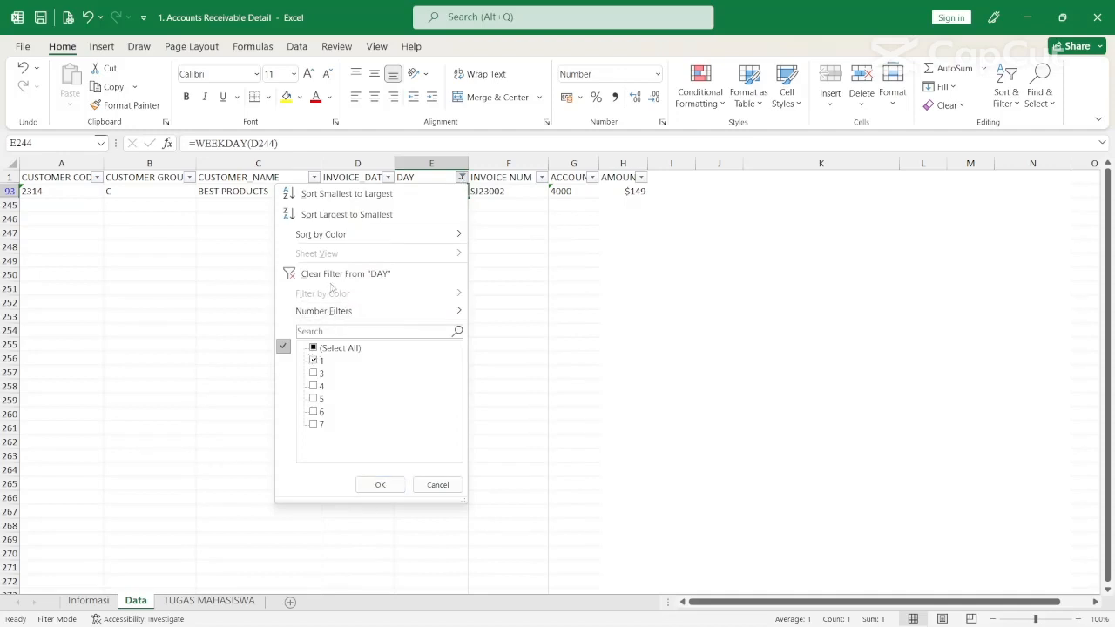
pyautogui.click(335, 273)
pyautogui.click(461, 178)
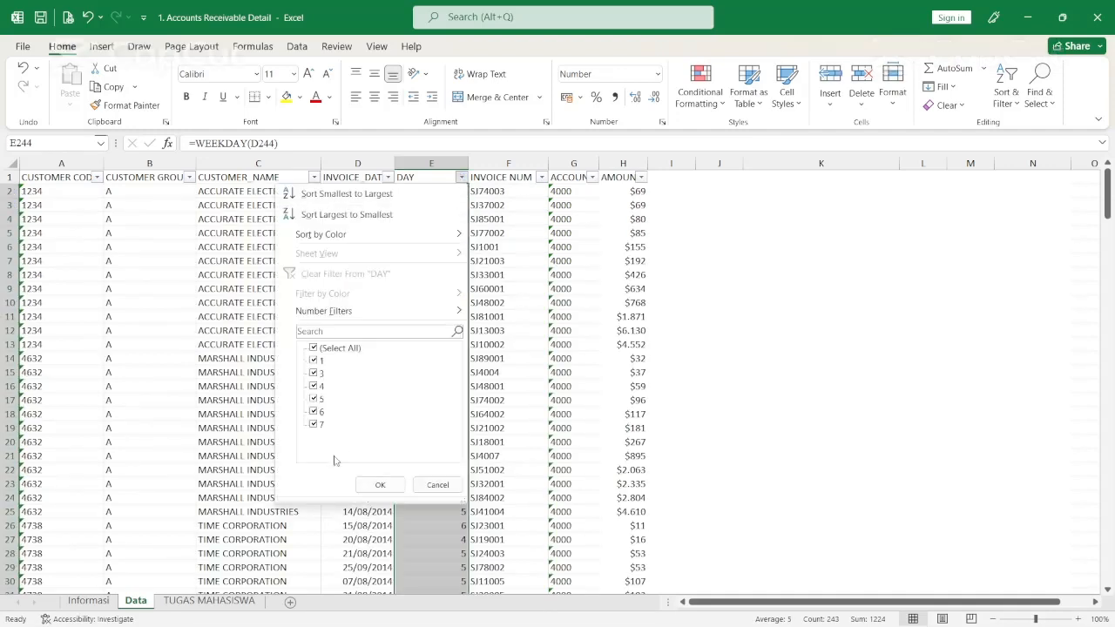
pyautogui.click(314, 348)
pyautogui.click(314, 424)
pyautogui.click(380, 484)
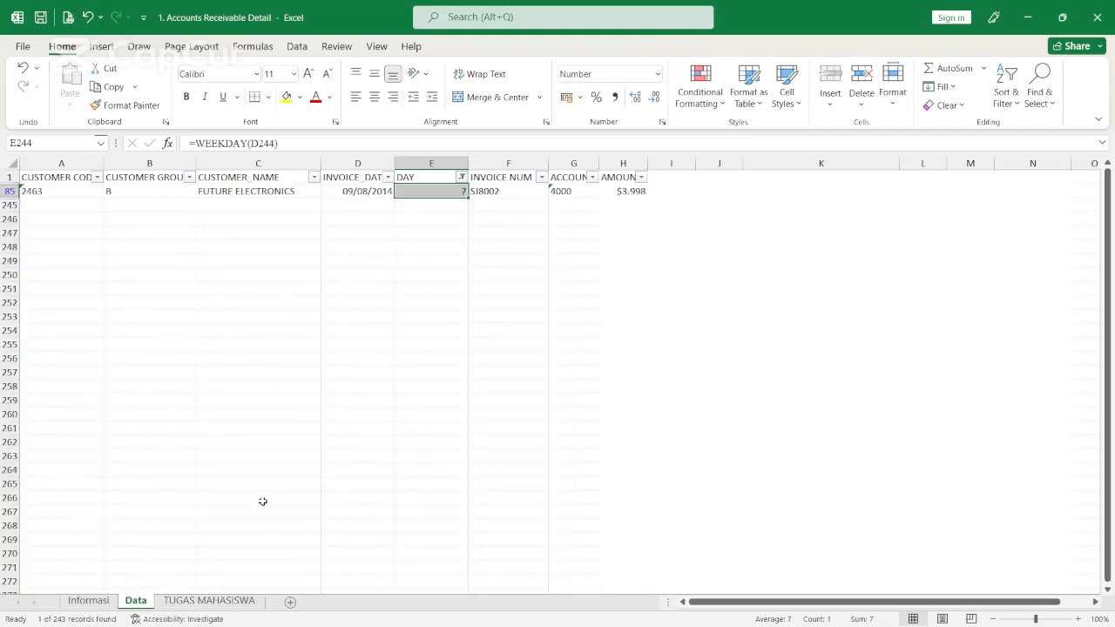
pyautogui.click(243, 600)
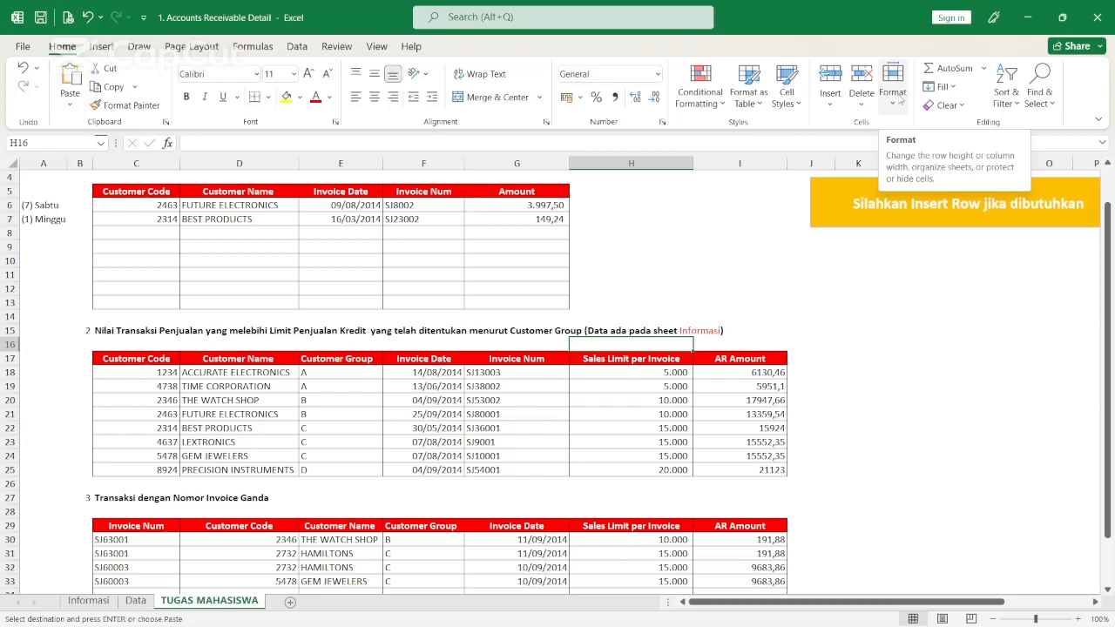
# Step: Start a formula-based conditional formatting rule for the AMOUNT values H2:H244 on the Data sheet
pyautogui.click(136, 601)
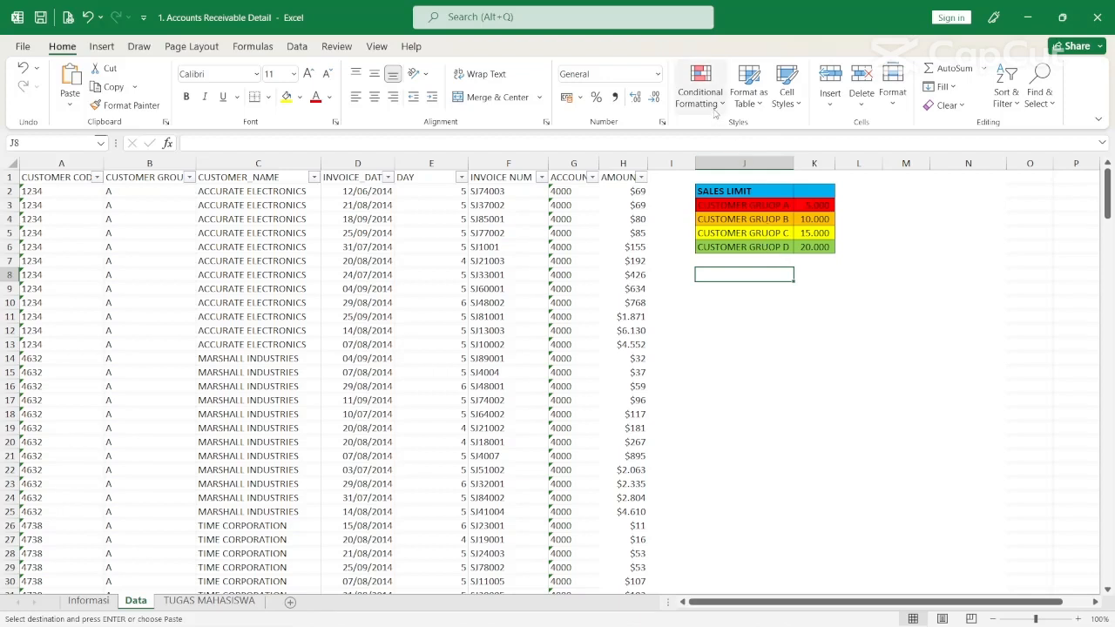
pyautogui.click(629, 192)
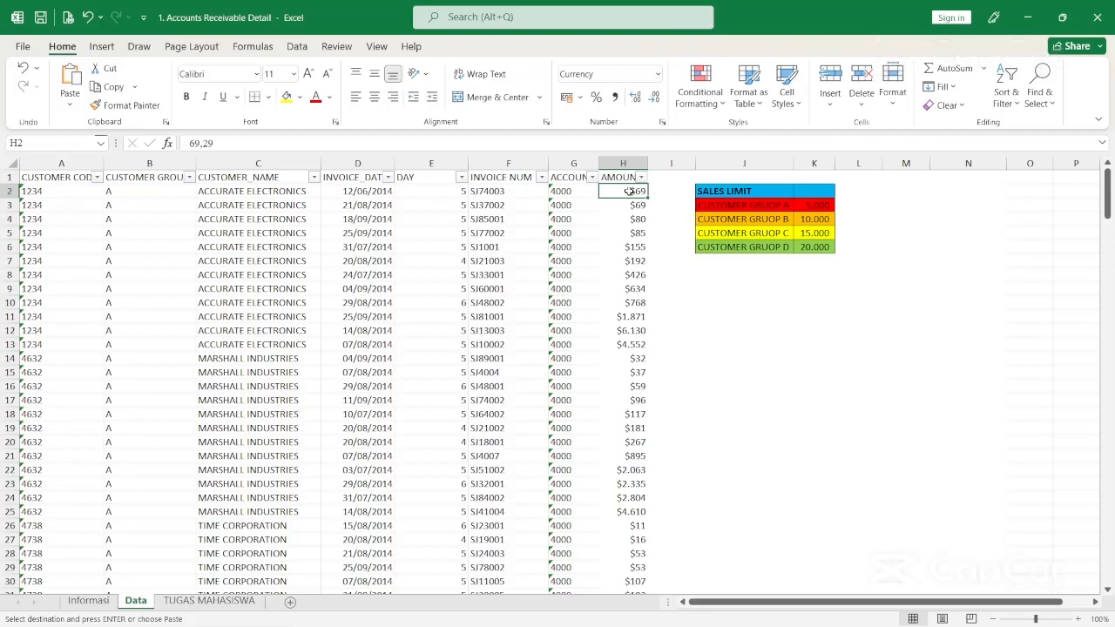
pyautogui.hotkey('ctrl', 'shift', 'Down')
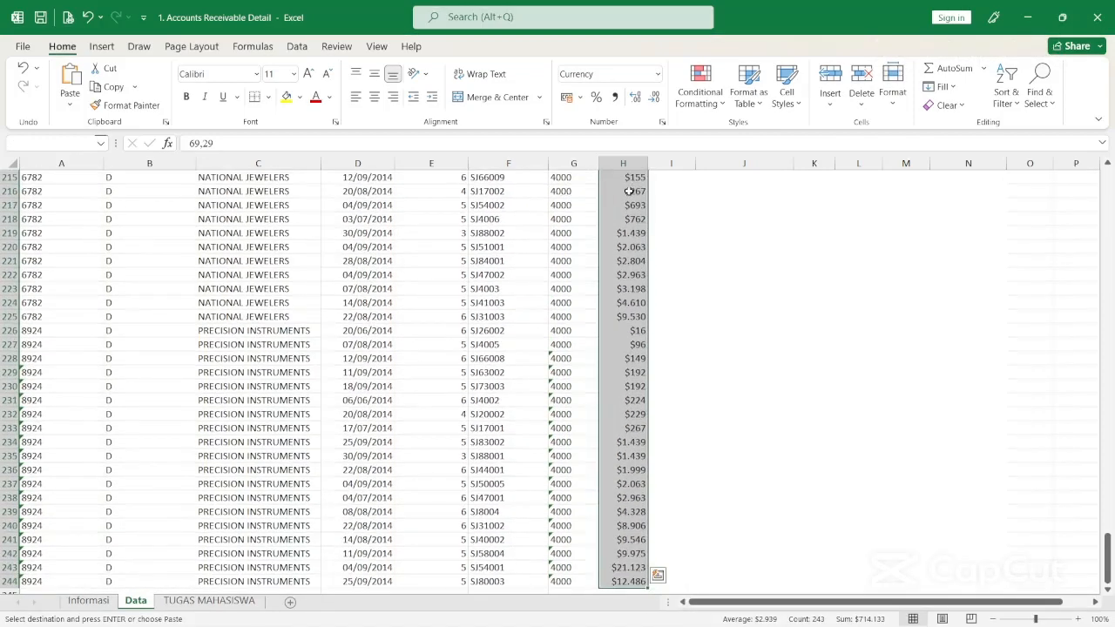
pyautogui.click(707, 83)
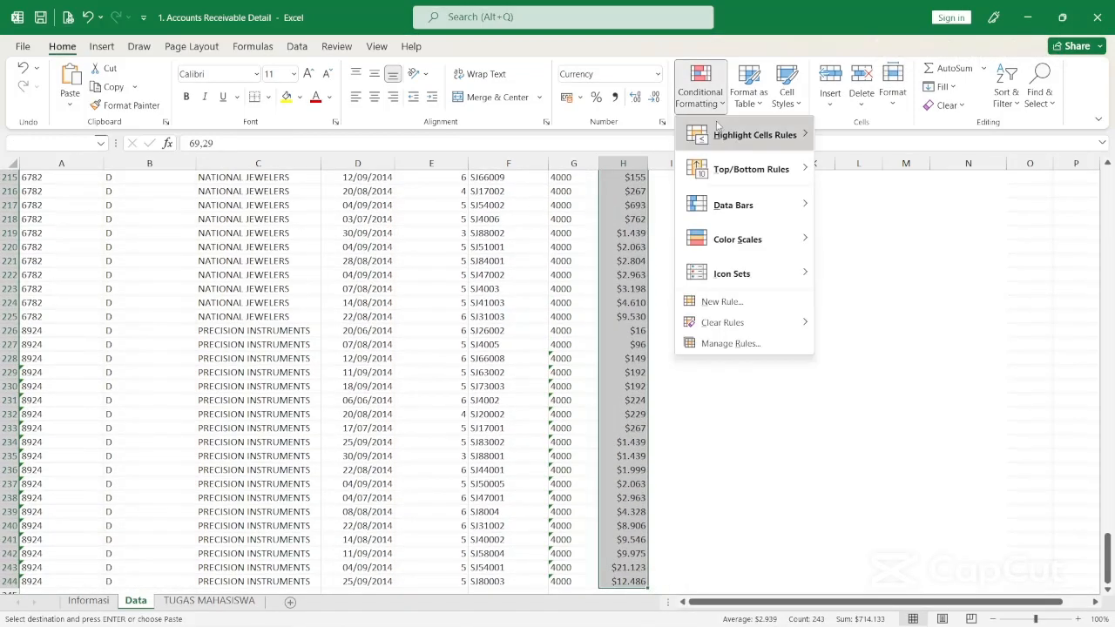
pyautogui.click(770, 304)
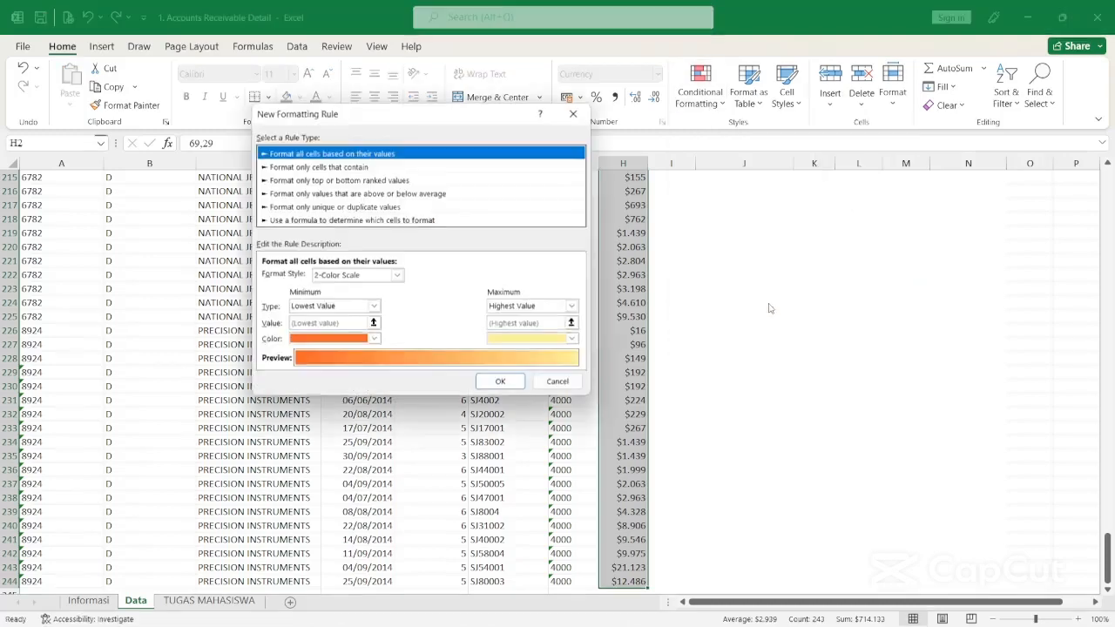
pyautogui.click(304, 220)
pyautogui.click(357, 278)
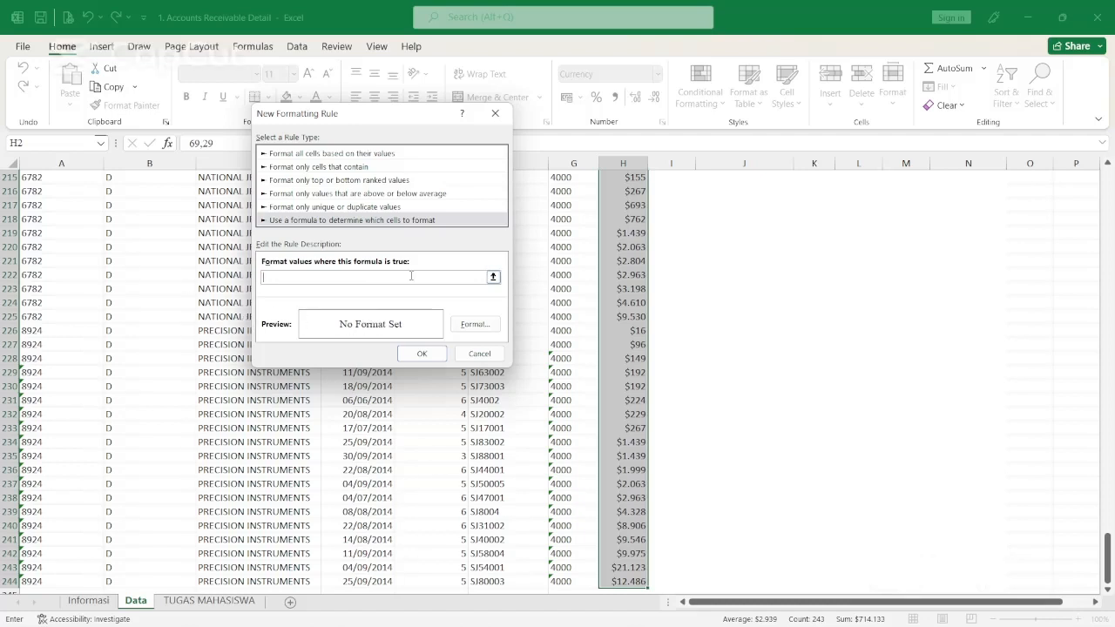
# Step: Enter the rule formula =AND(B2="A";H2>$K$3) to test customer group A amounts against their sales limit
pyautogui.write('=')
pyautogui.moveTo(1107, 513); pyautogui.dragTo(1107, 174)
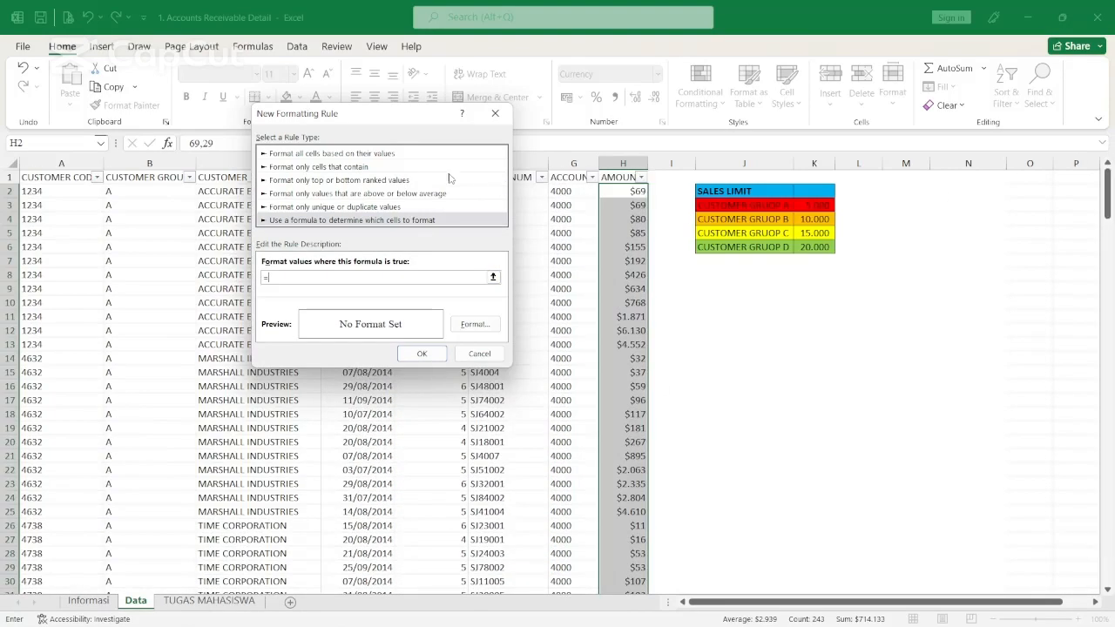
pyautogui.moveTo(397, 118); pyautogui.dragTo(668, 121)
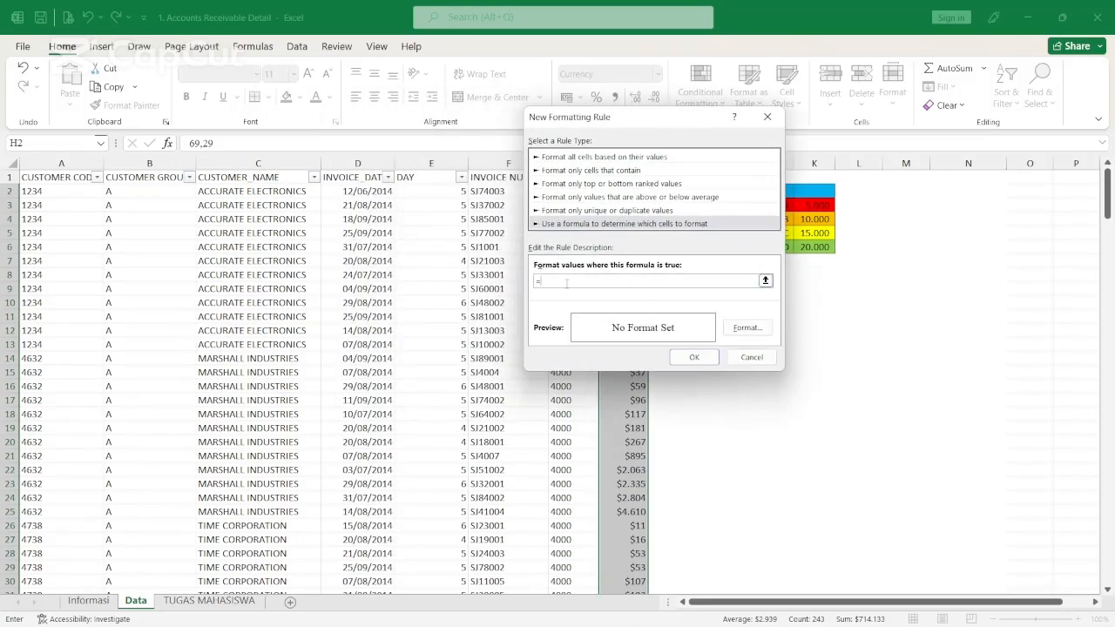
pyautogui.write('AND(B2="A";')
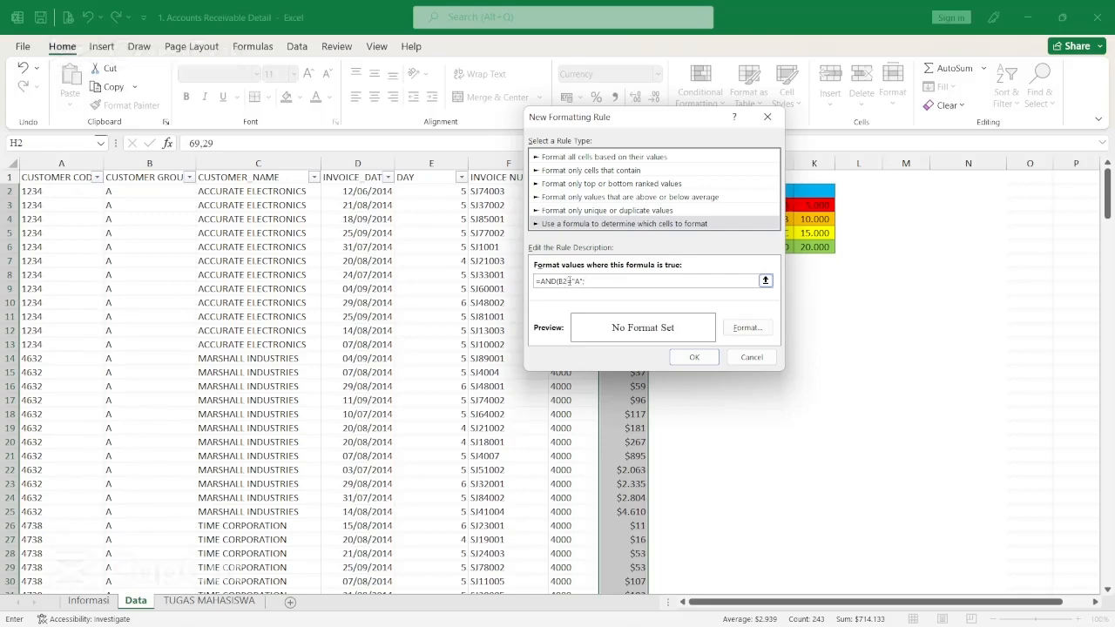
pyautogui.moveTo(637, 126); pyautogui.dragTo(377, 124)
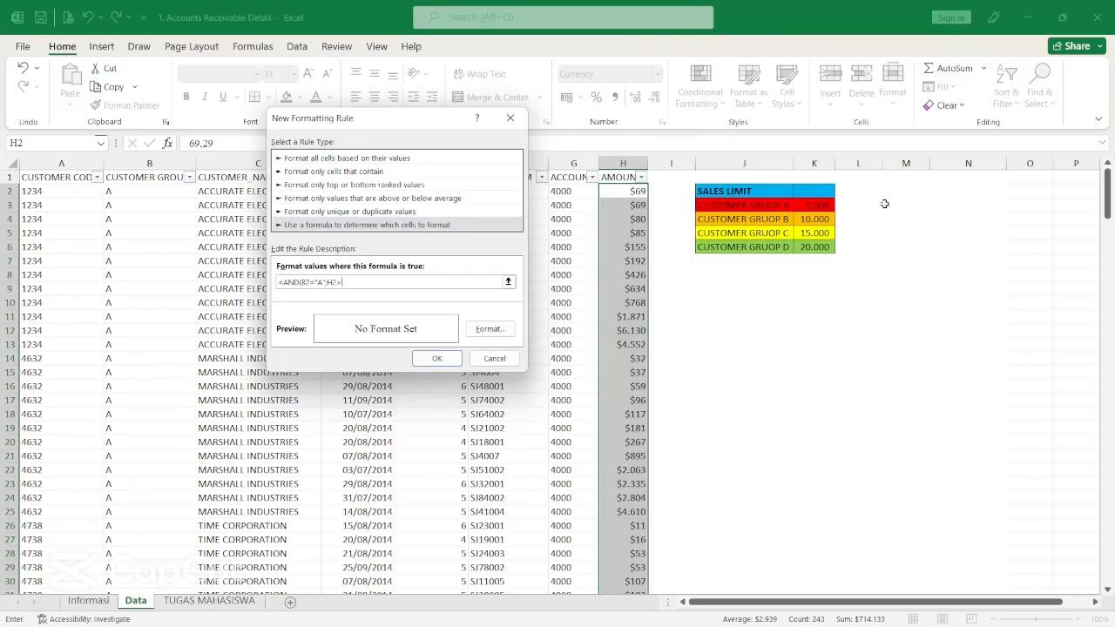
pyautogui.click(810, 203)
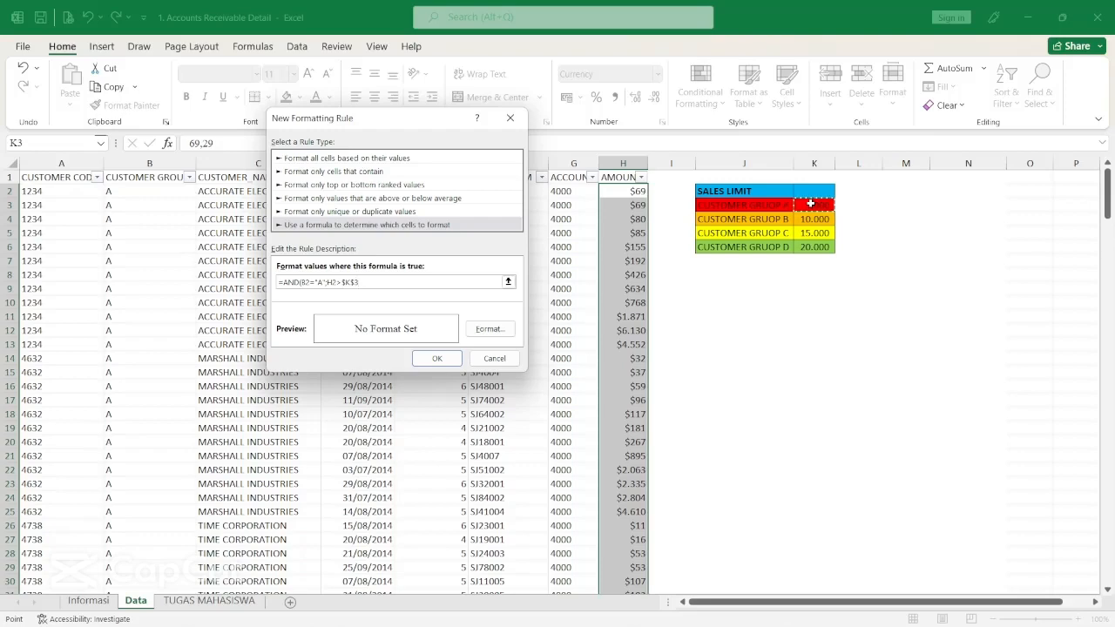
pyautogui.write(')')
# Step: Give the group A rule bold text with a red fill and apply it to the AMOUNT values
pyautogui.click(488, 330)
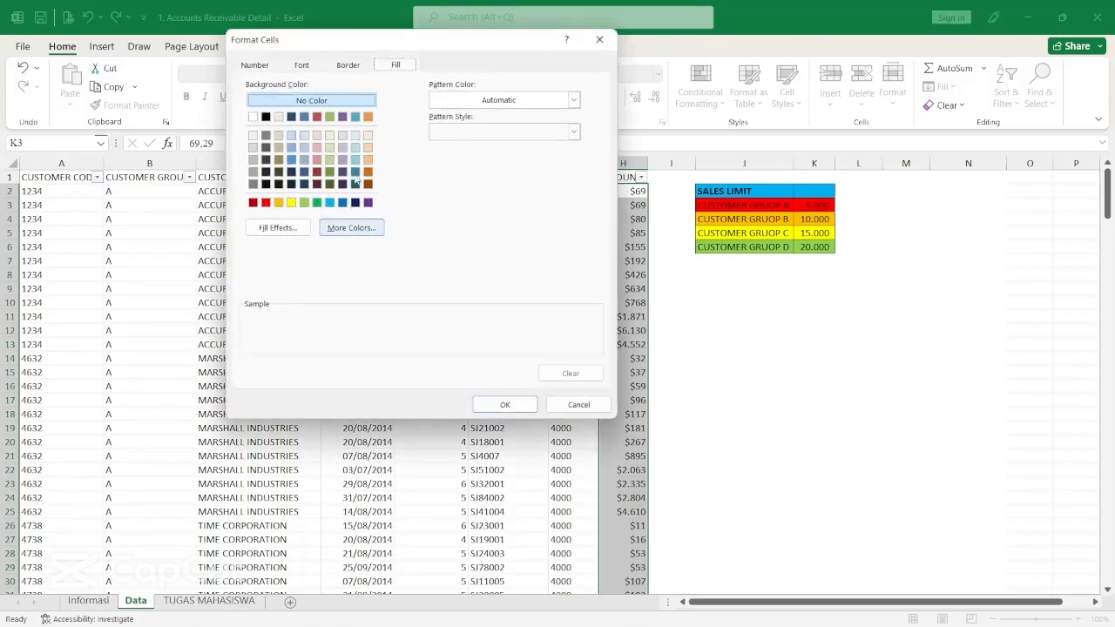
pyautogui.click(318, 69)
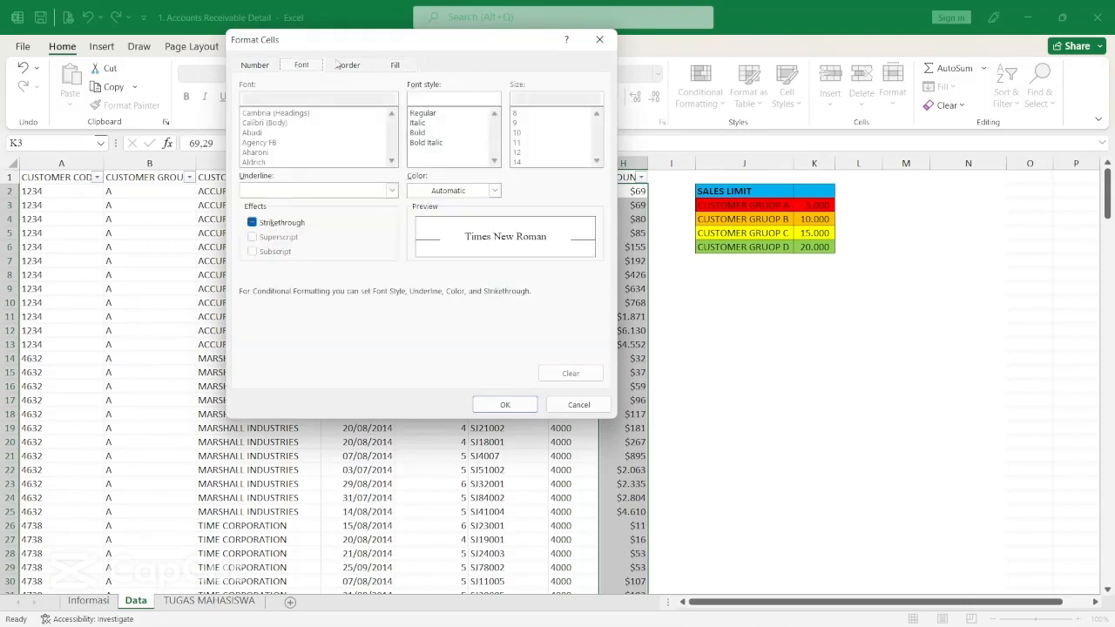
pyautogui.click(424, 132)
pyautogui.click(396, 69)
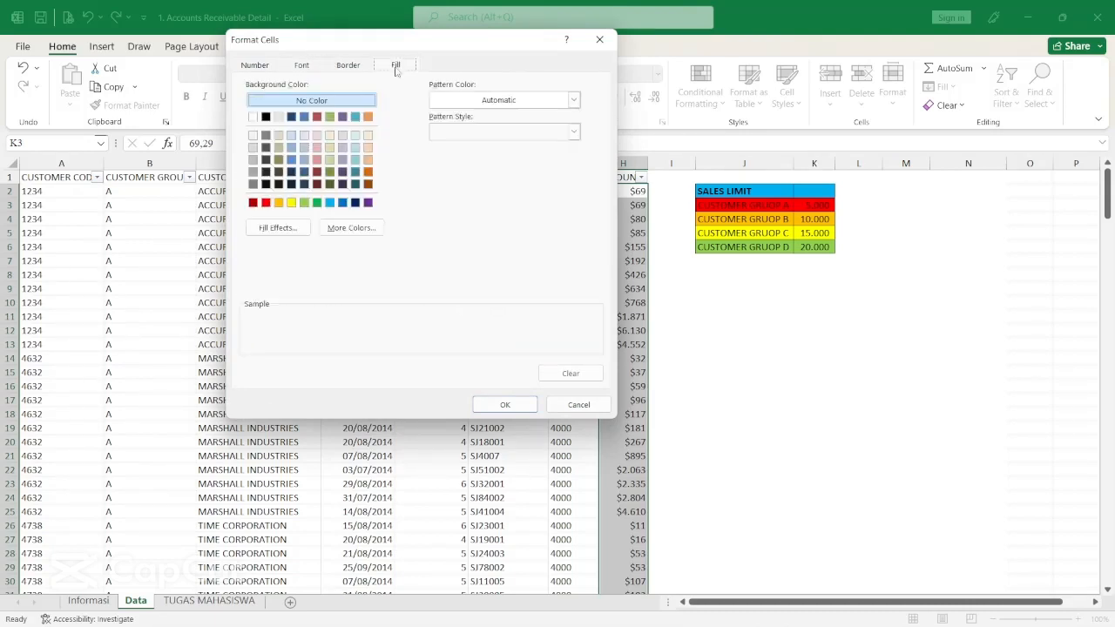
pyautogui.click(265, 203)
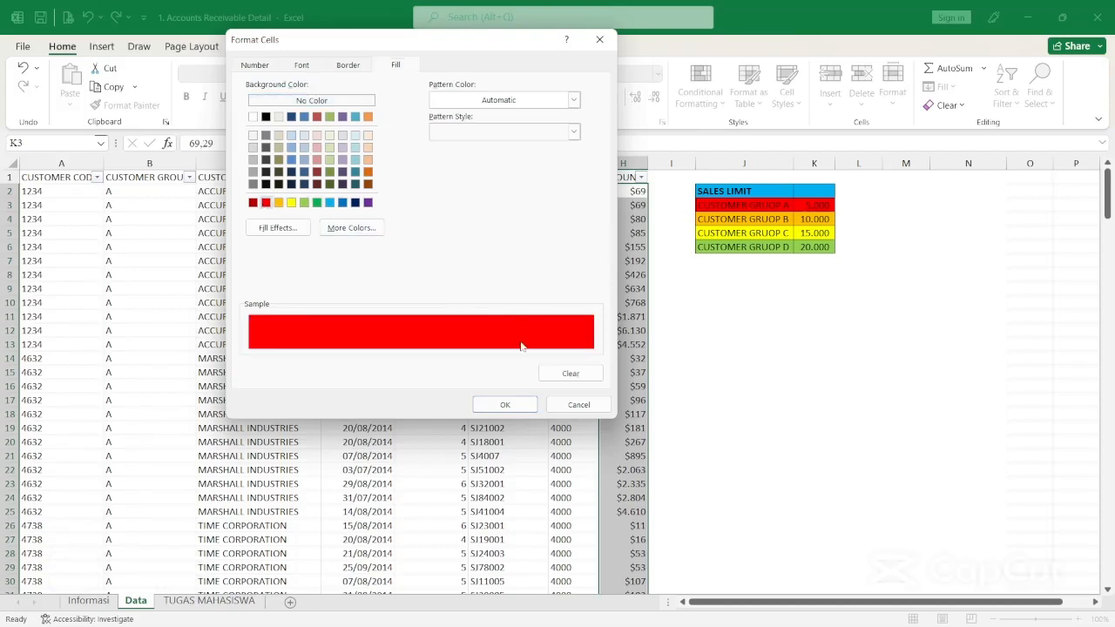
pyautogui.click(505, 404)
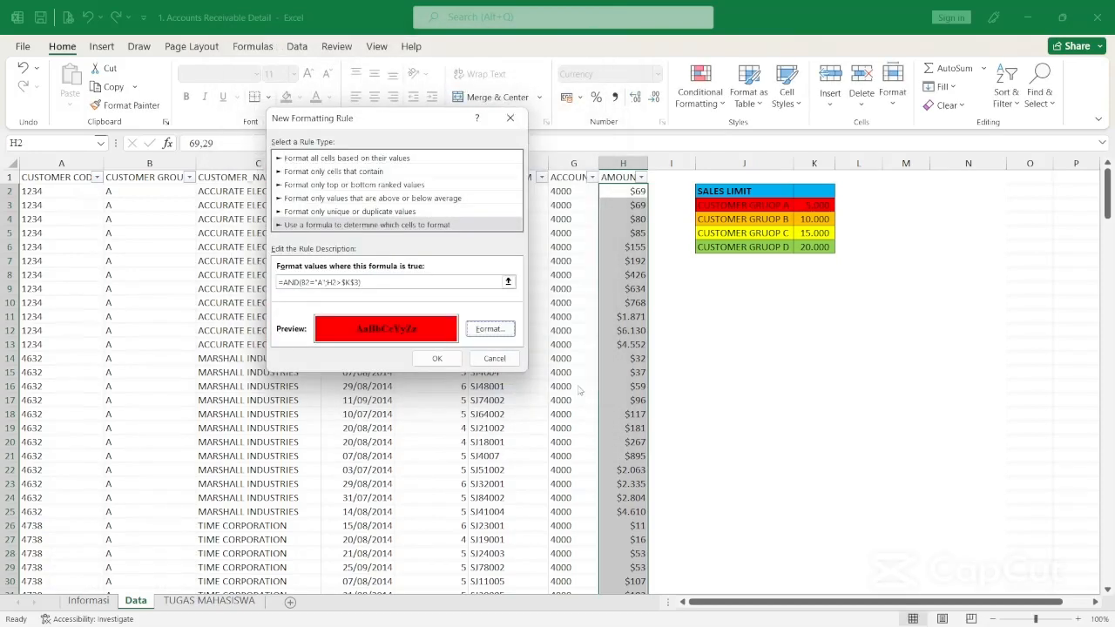
pyautogui.click(438, 358)
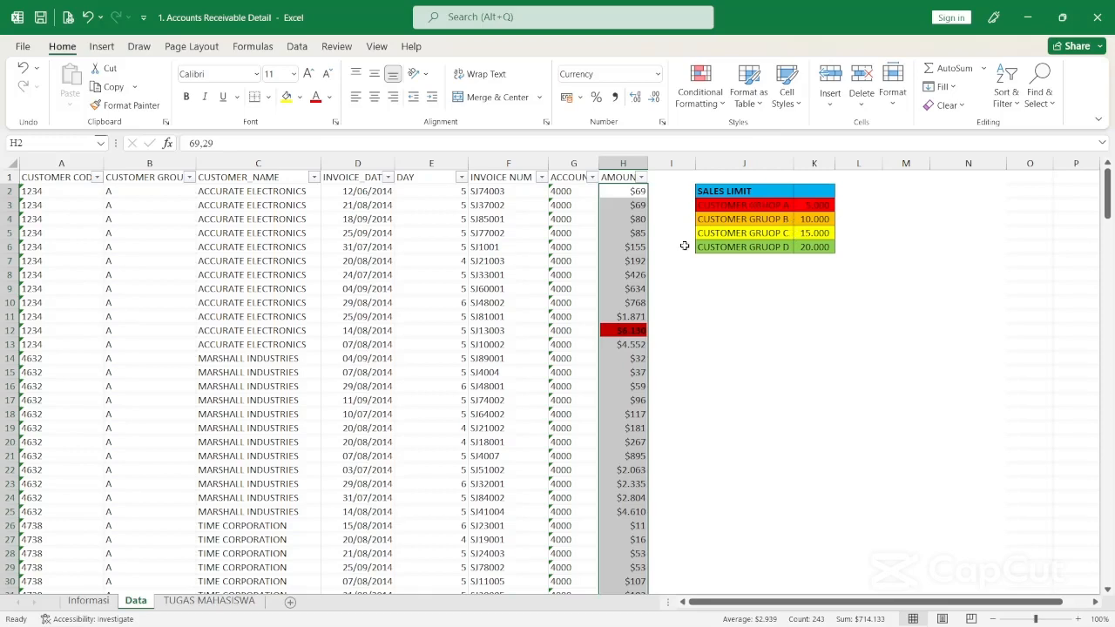
# Step: Review the list of conditional formatting rules for the selected AMOUNT values, covering customer groups A to D
pyautogui.hotkey('alt', 'h')
pyautogui.press('l')
pyautogui.press('r')
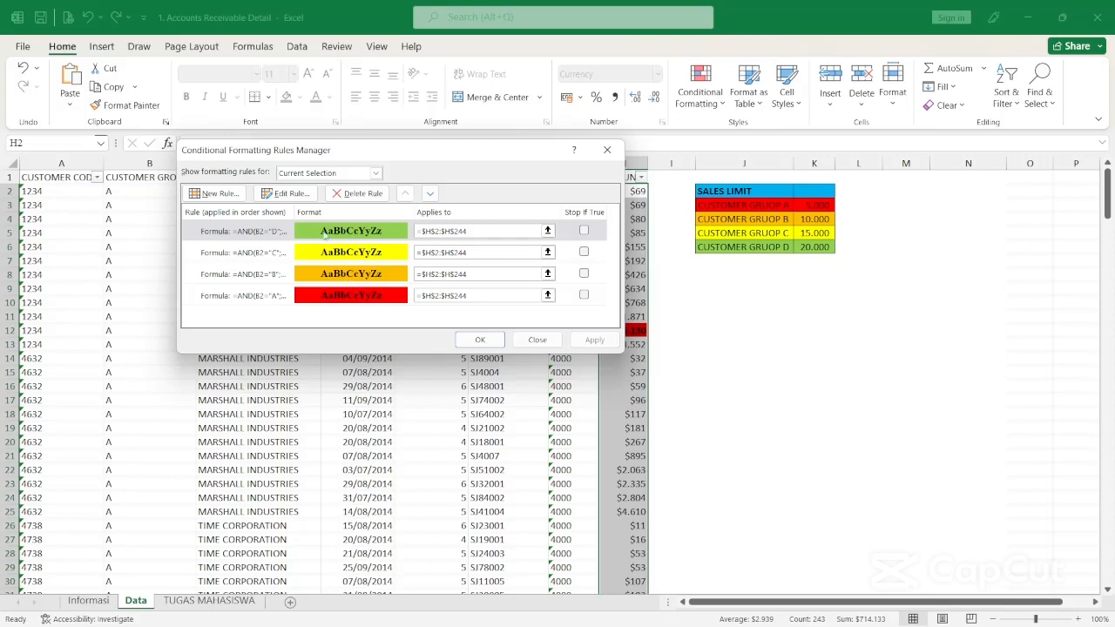
pyautogui.click(482, 341)
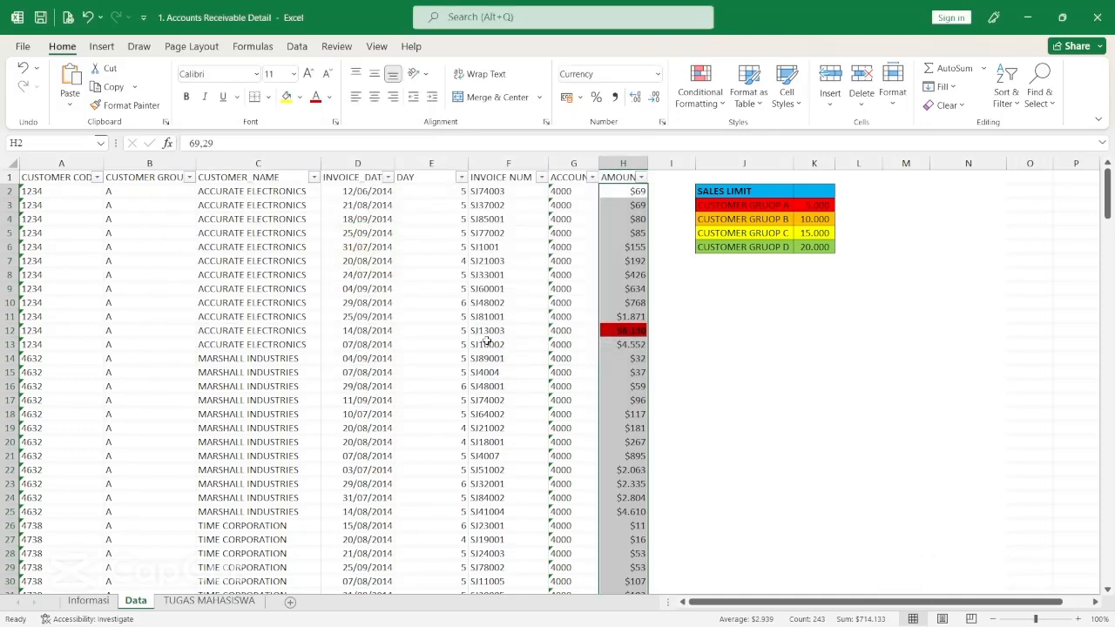
# Step: Filter the AMOUNT column by red cell colour and compare the group A transactions with the second table on the TUGAS MAHASISWA sheet
pyautogui.click(775, 205)
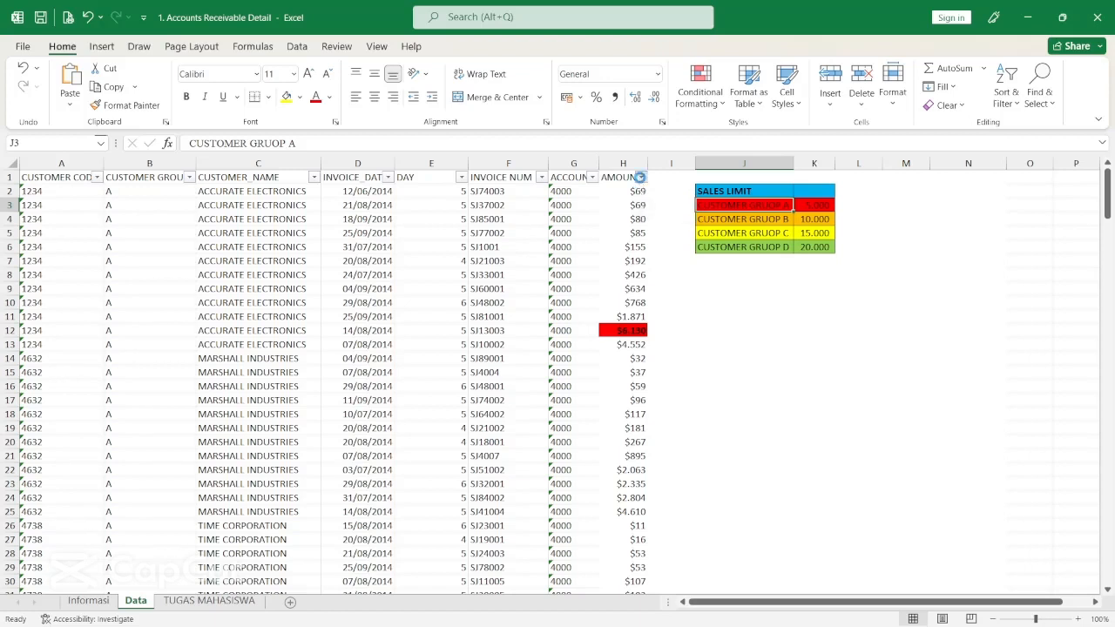
pyautogui.click(641, 178)
pyautogui.moveTo(572, 292)
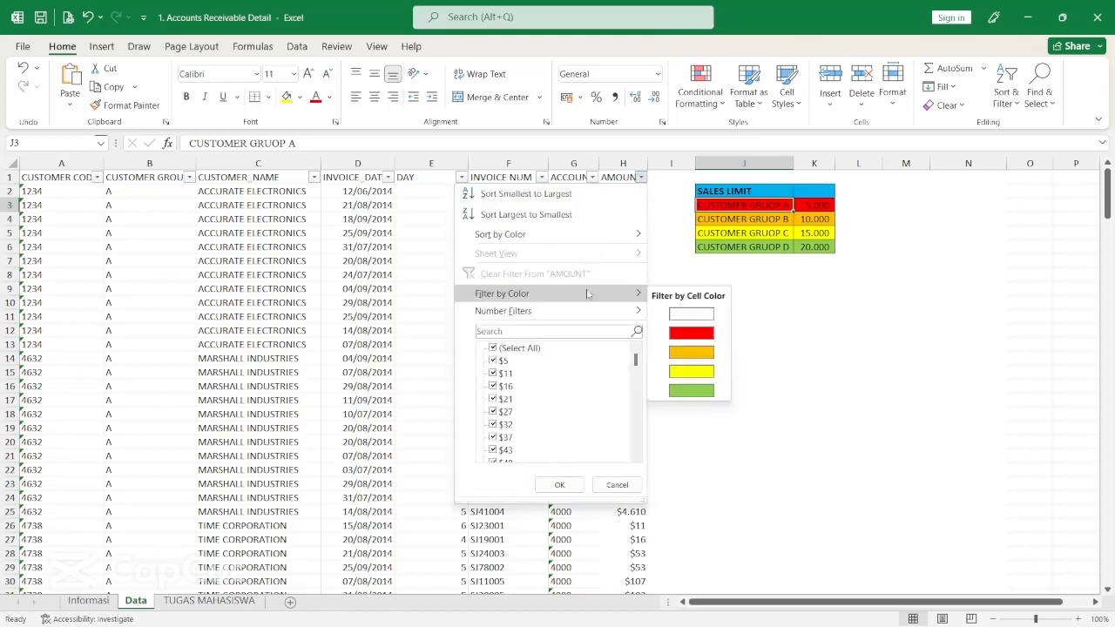
pyautogui.click(702, 334)
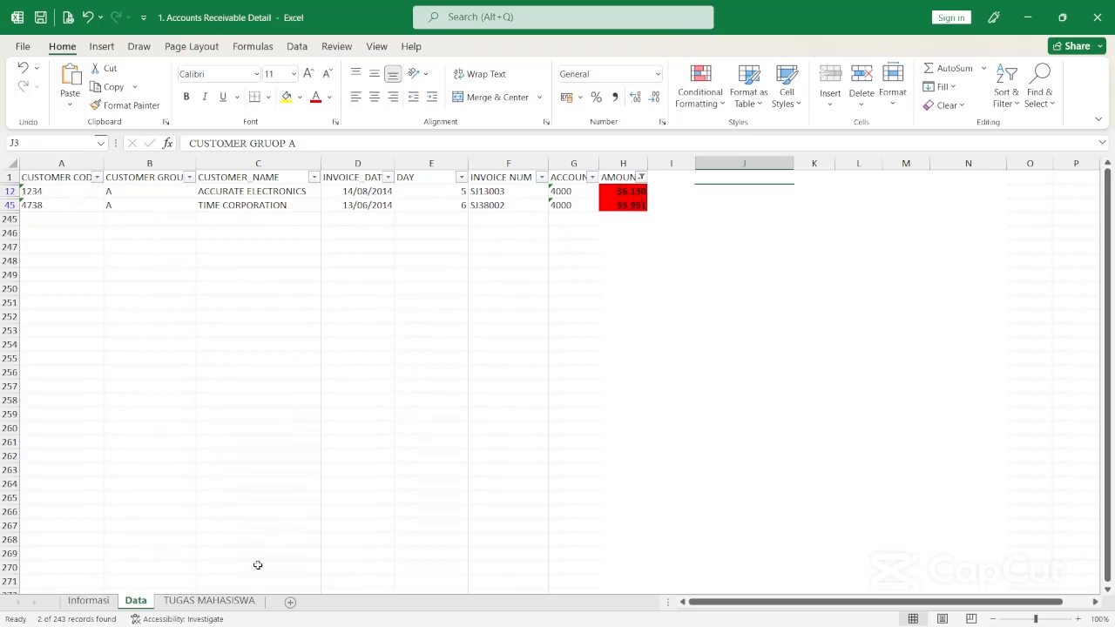
pyautogui.click(247, 597)
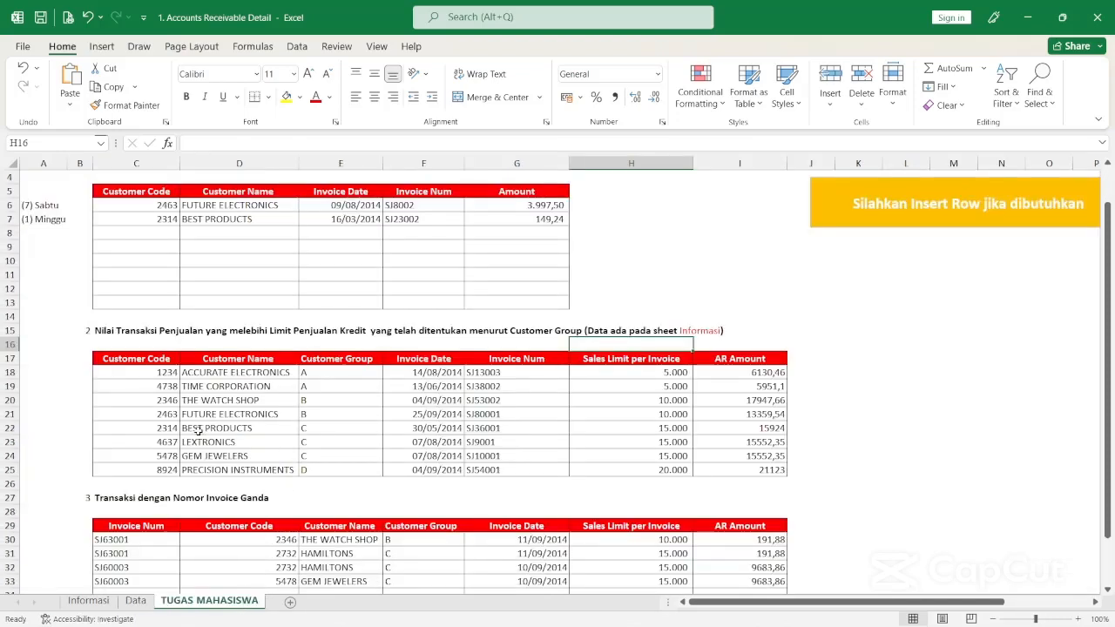
# Step: Clear the AMOUNT filter on the Data sheet and filter the column by orange cell colour to view group B transactions
pyautogui.click(136, 601)
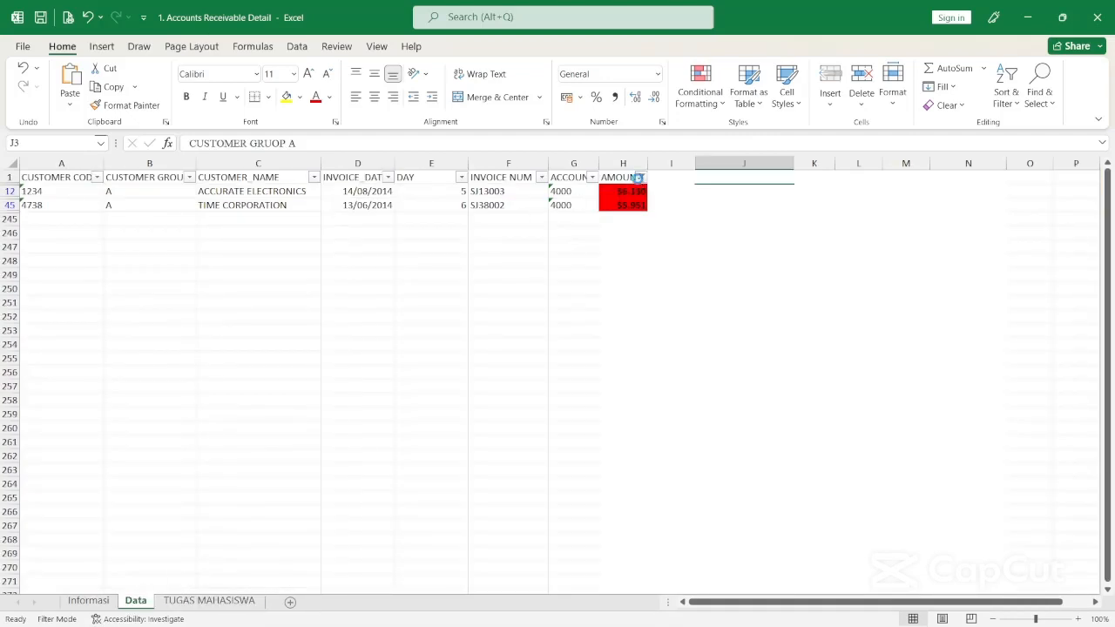
pyautogui.click(639, 178)
pyautogui.click(582, 277)
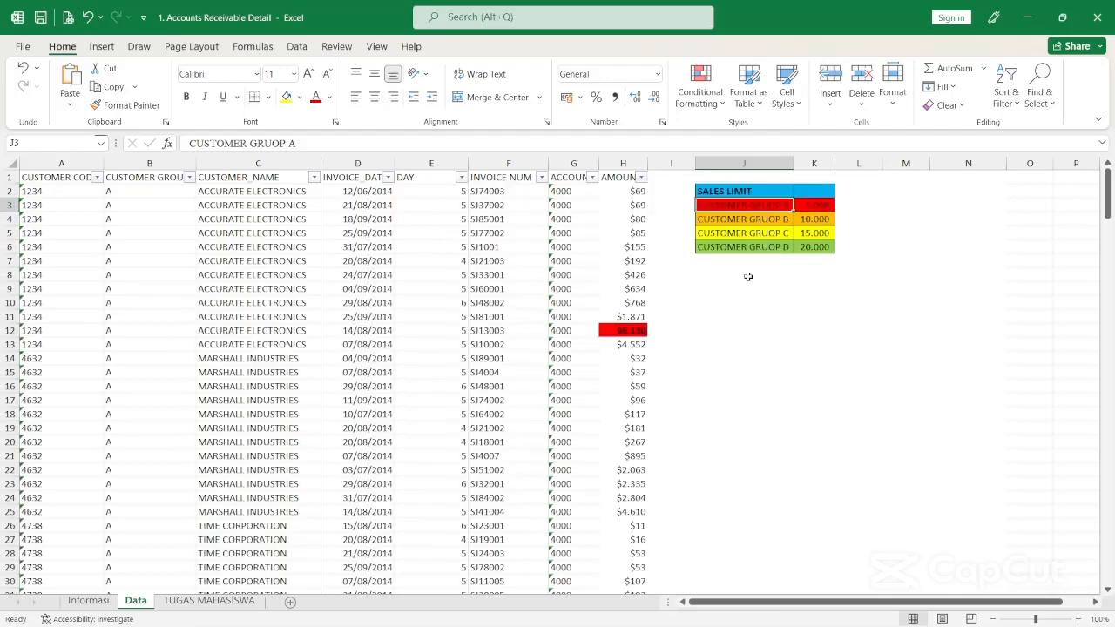
pyautogui.click(641, 178)
pyautogui.moveTo(612, 293)
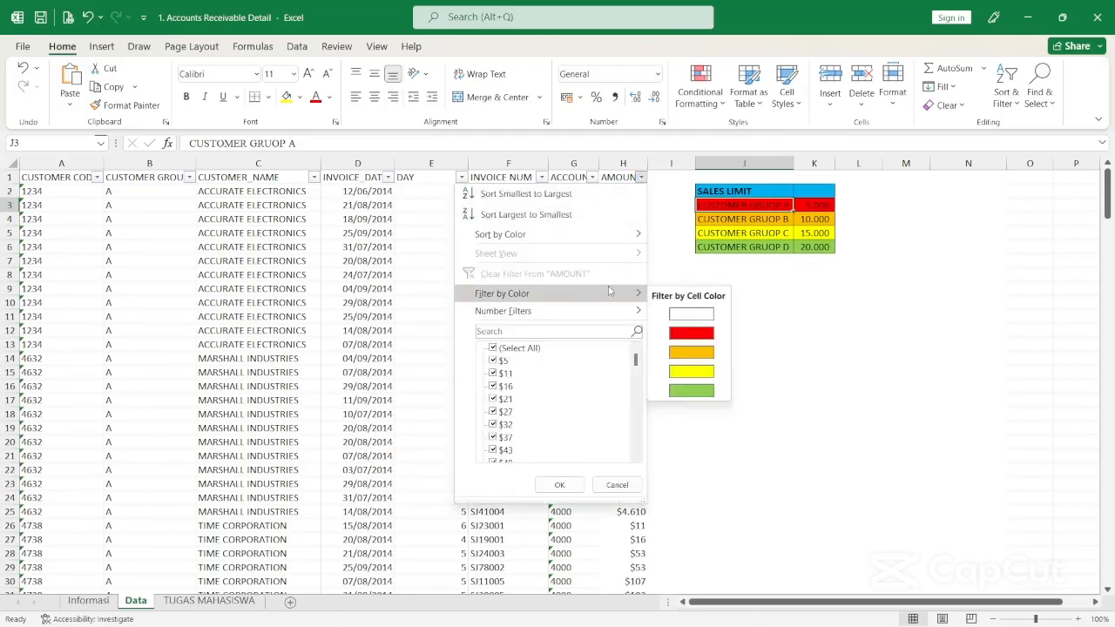
pyautogui.click(691, 351)
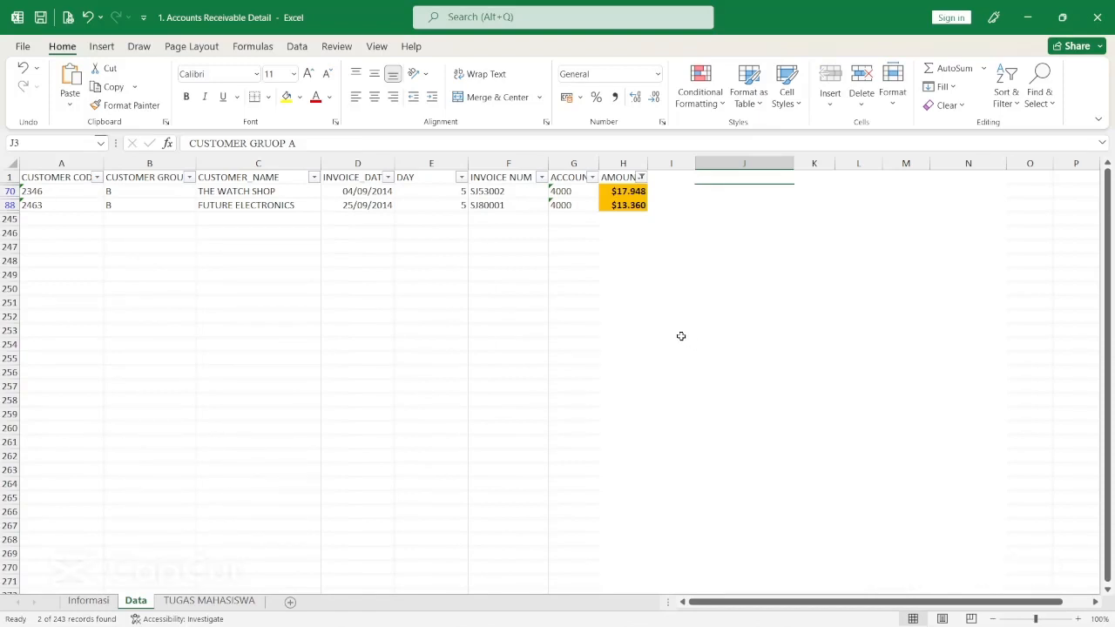
# Step: Clear the orange filter from AMOUNT and filter the column by yellow cell colour to view group C transactions
pyautogui.click(641, 178)
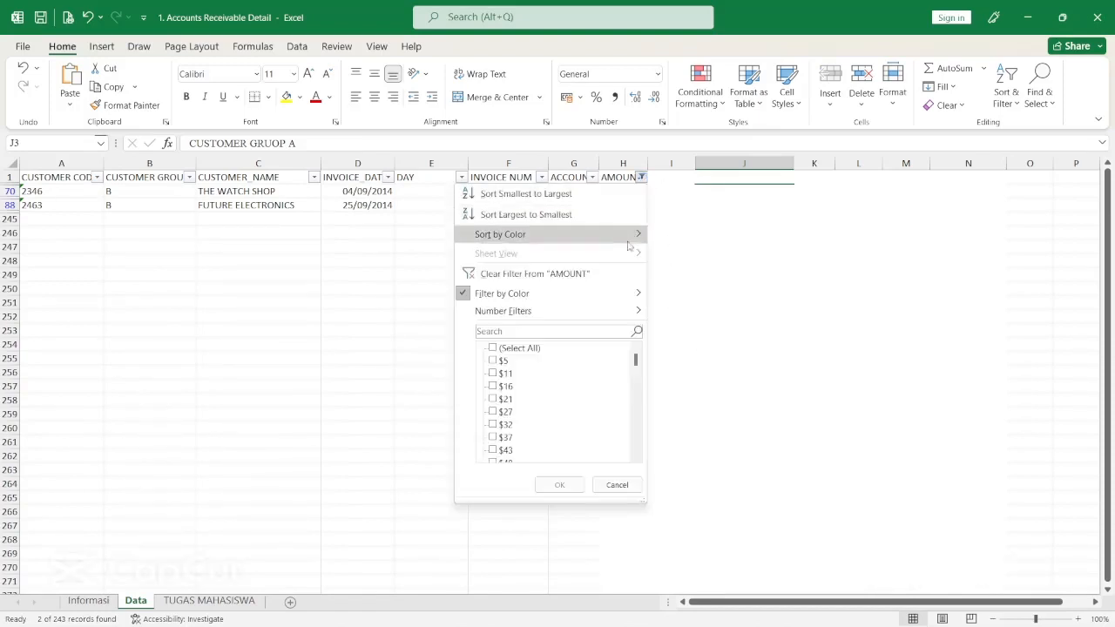
pyautogui.click(593, 272)
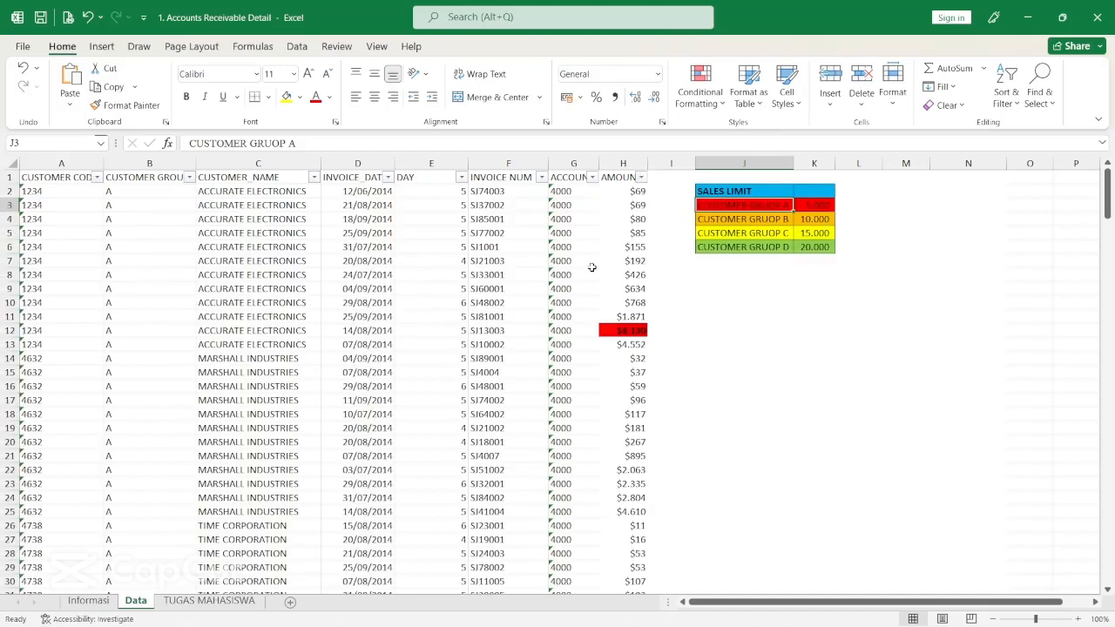
pyautogui.click(641, 178)
pyautogui.moveTo(595, 293)
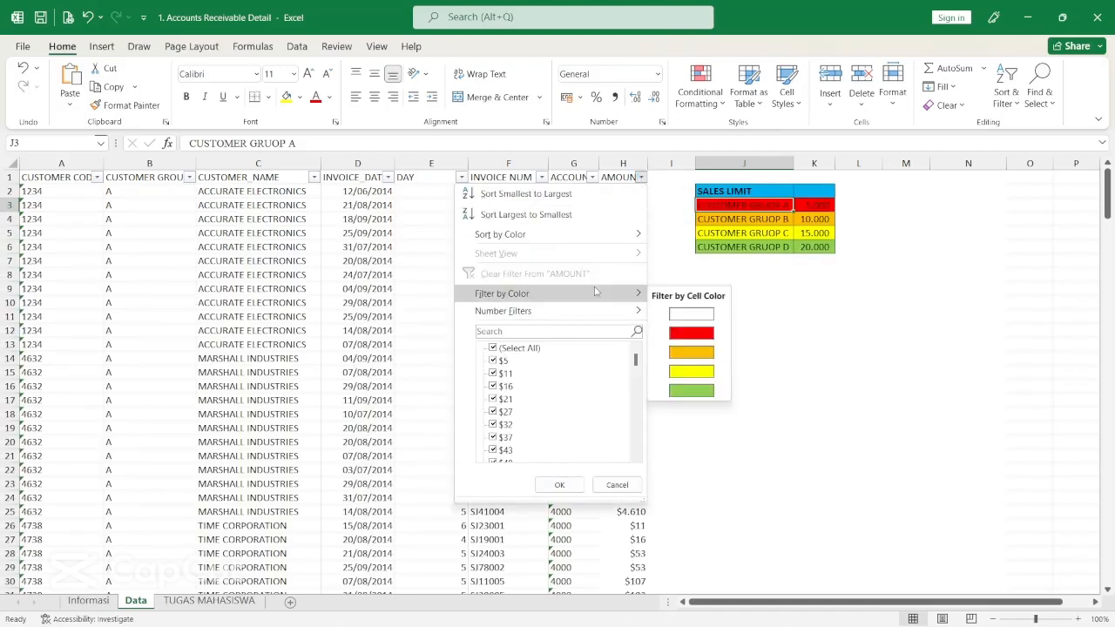
pyautogui.click(706, 374)
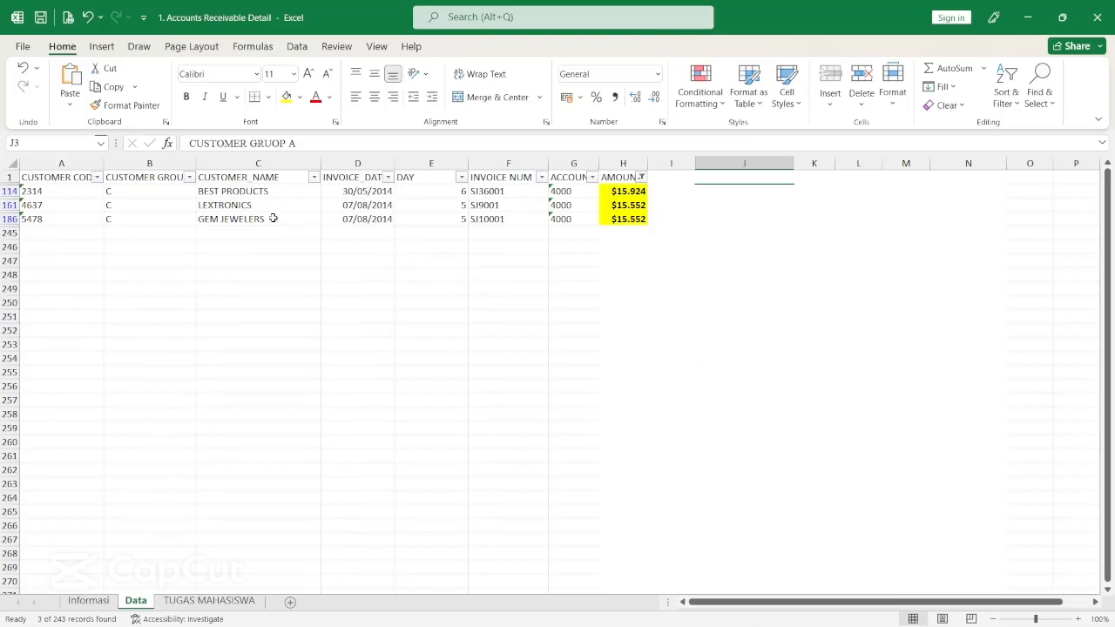
# Step: Replace the yellow AMOUNT filter with a green one for group D and compare with the second table on the TUGAS MAHASISWA sheet
pyautogui.click(641, 178)
pyautogui.click(575, 275)
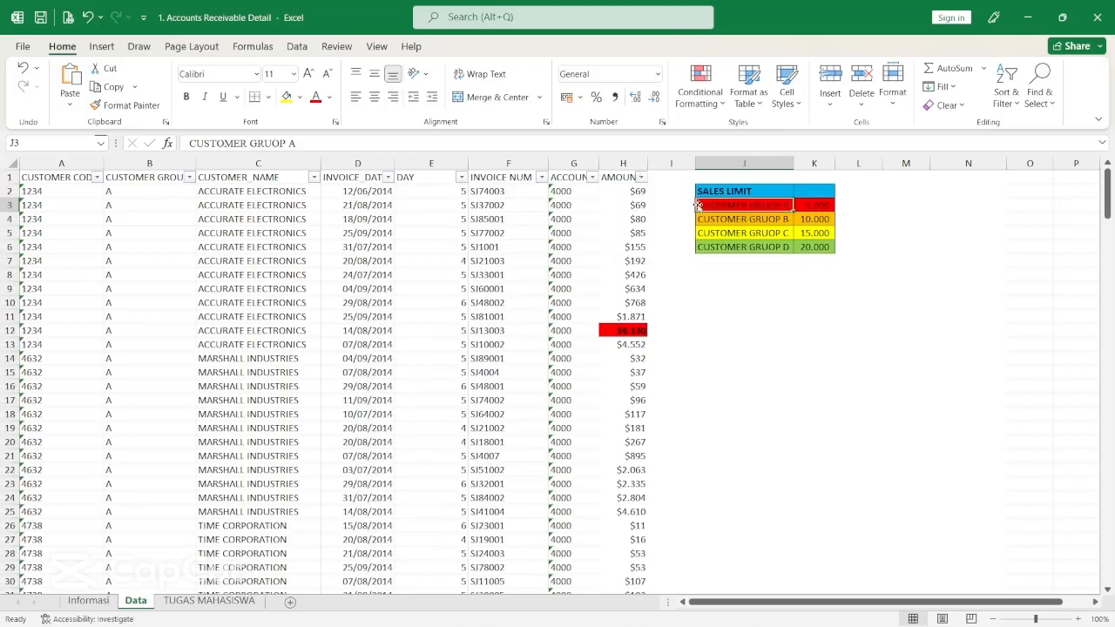
pyautogui.click(641, 176)
pyautogui.moveTo(523, 293)
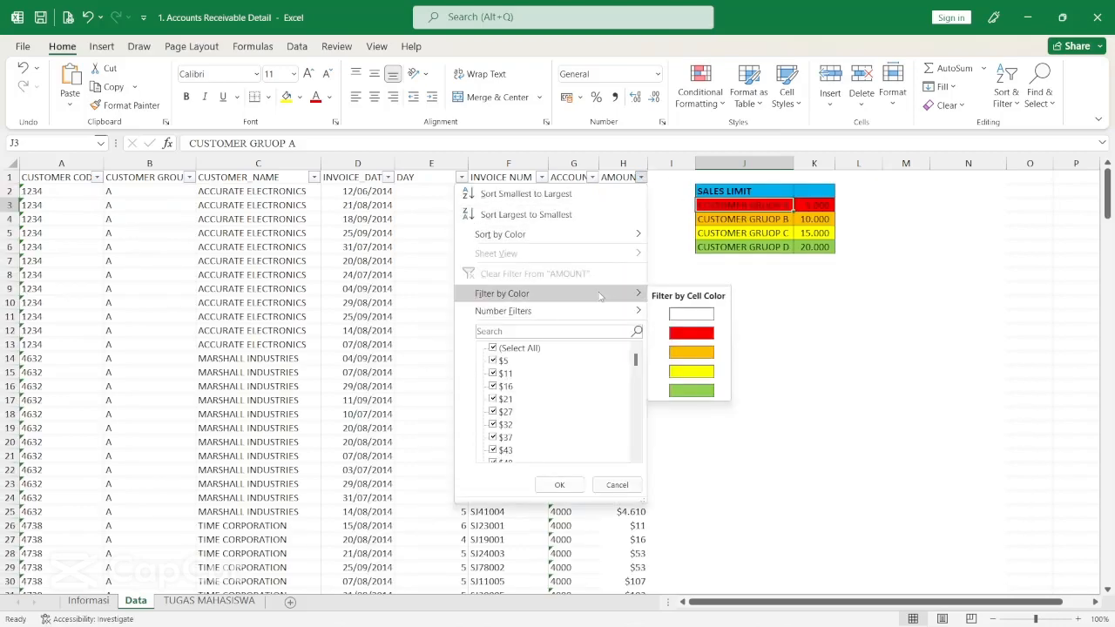
pyautogui.click(696, 389)
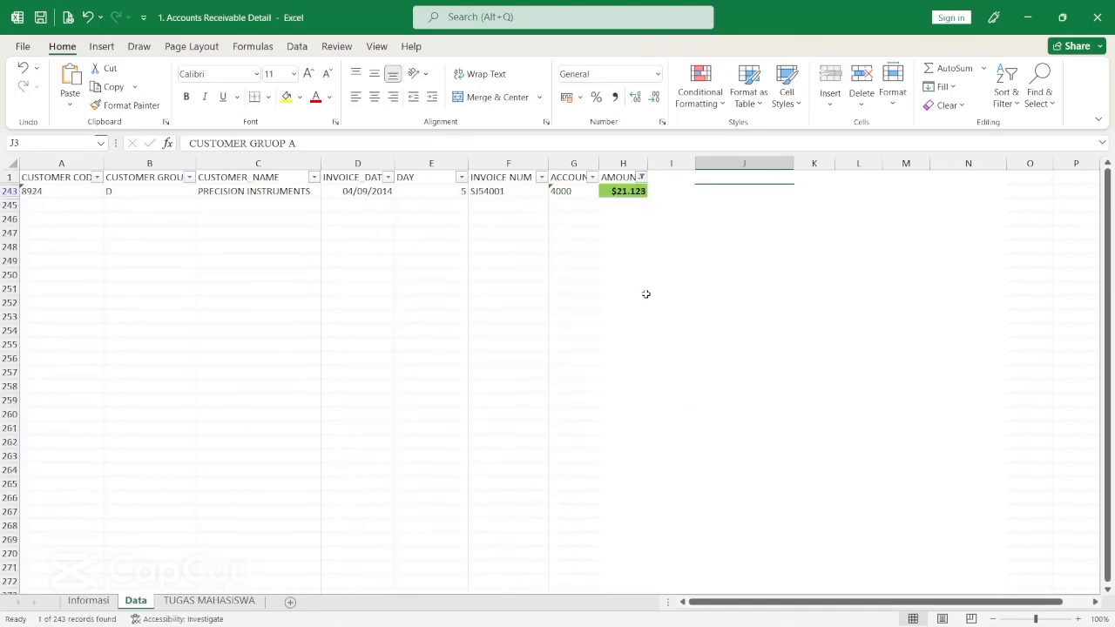
pyautogui.click(209, 600)
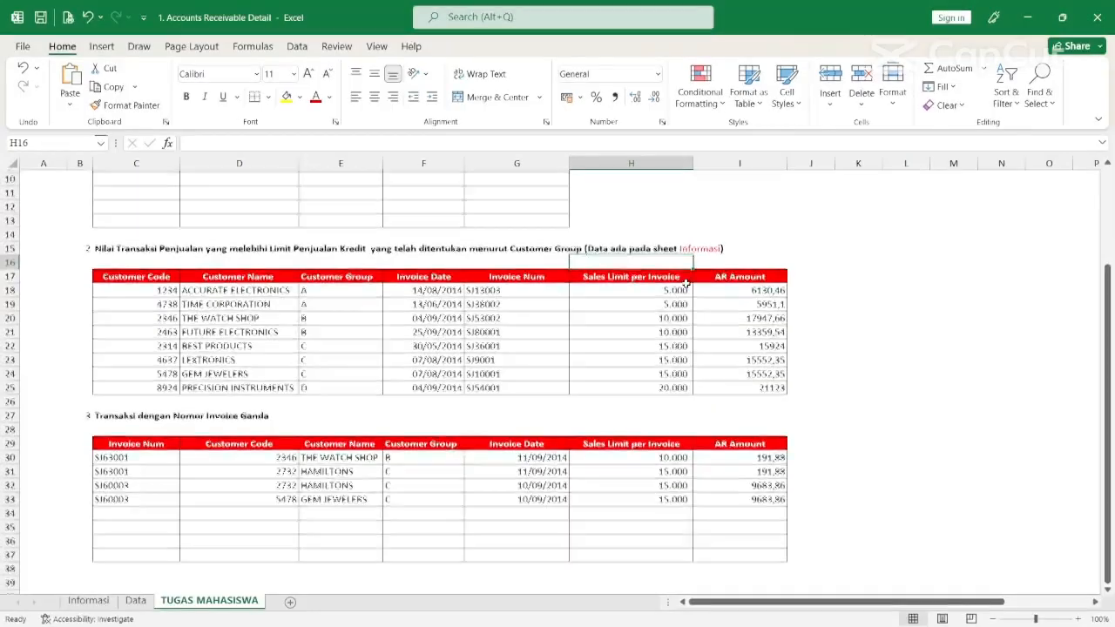
# Step: Highlight duplicate values in the INVOICE NUM column of the Data sheet with Light Red Fill with Dark Red Text
pyautogui.scroll(-1, 687, 284)
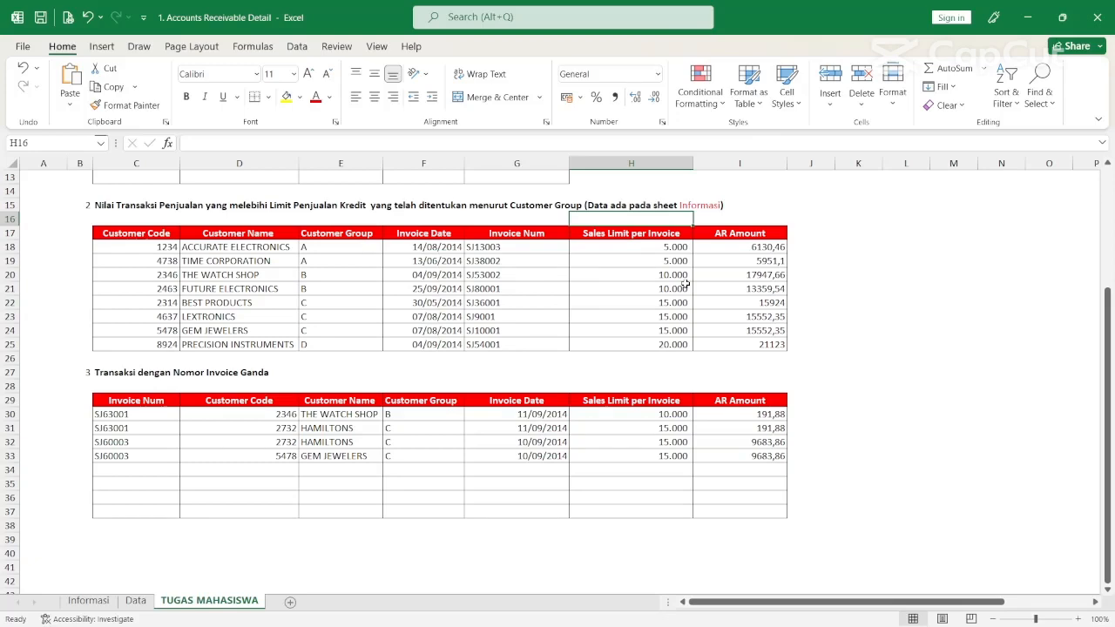
pyautogui.click(137, 601)
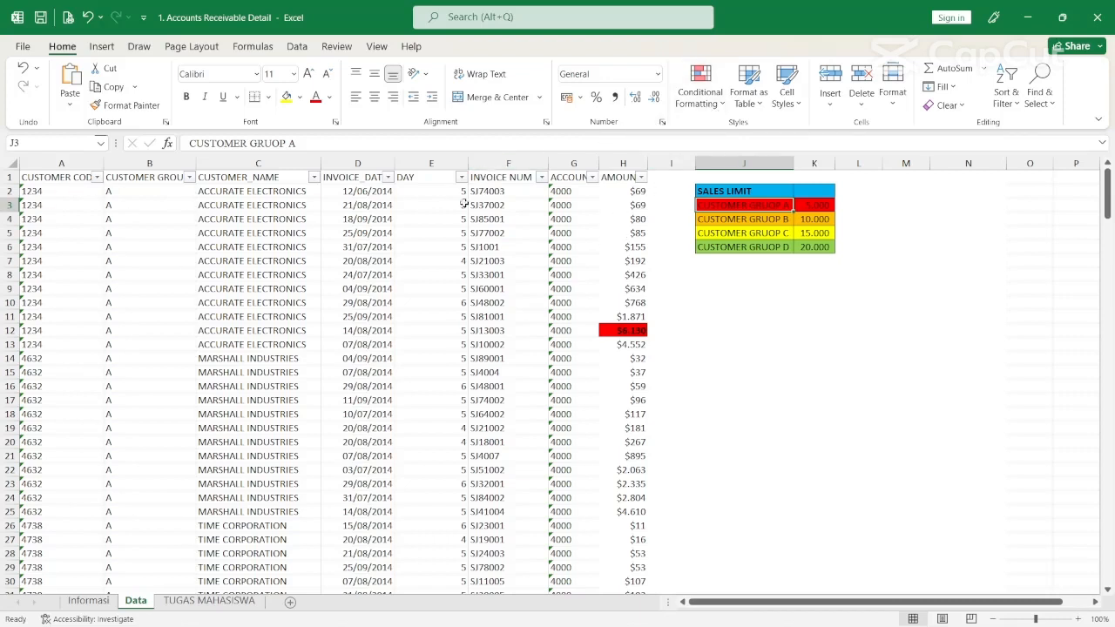
pyautogui.click(511, 193)
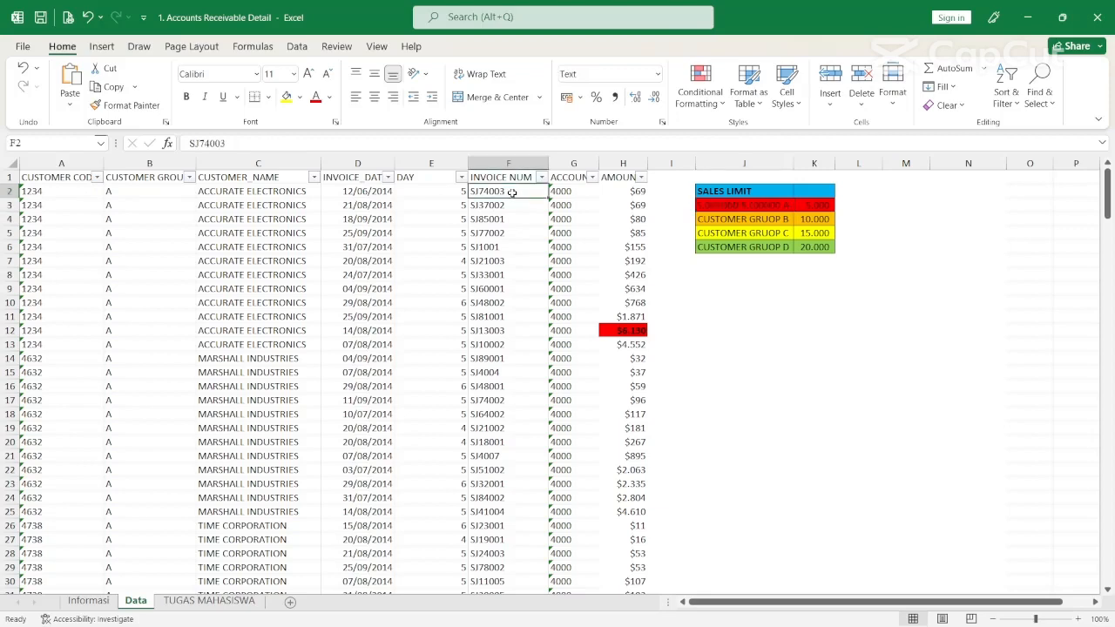
pyautogui.hotkey('ctrl', 'shift', 'Down')
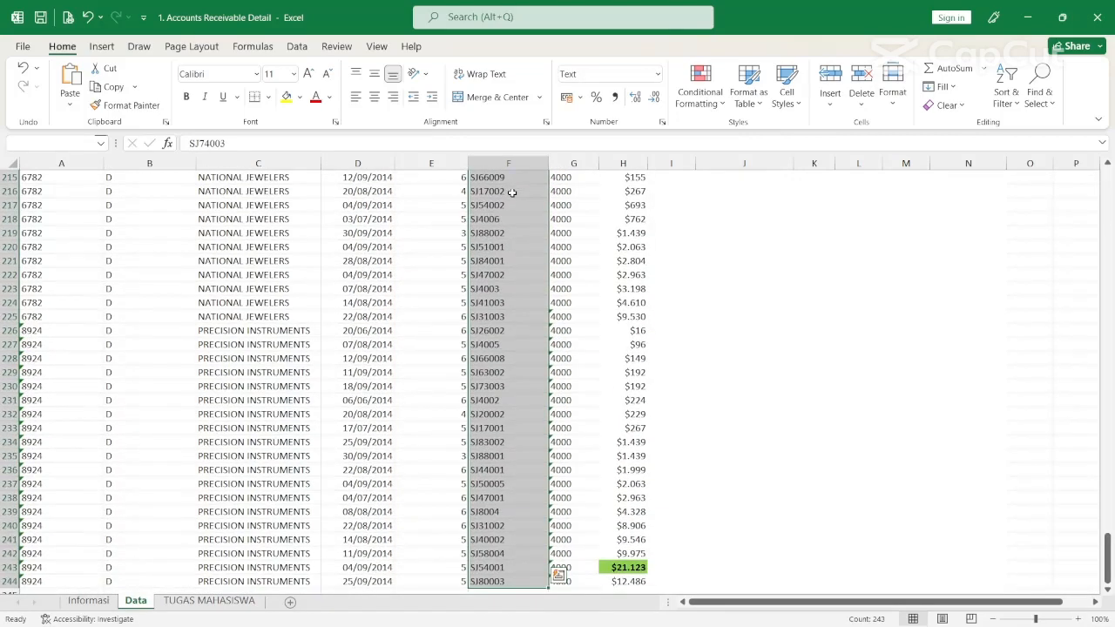
pyautogui.click(701, 106)
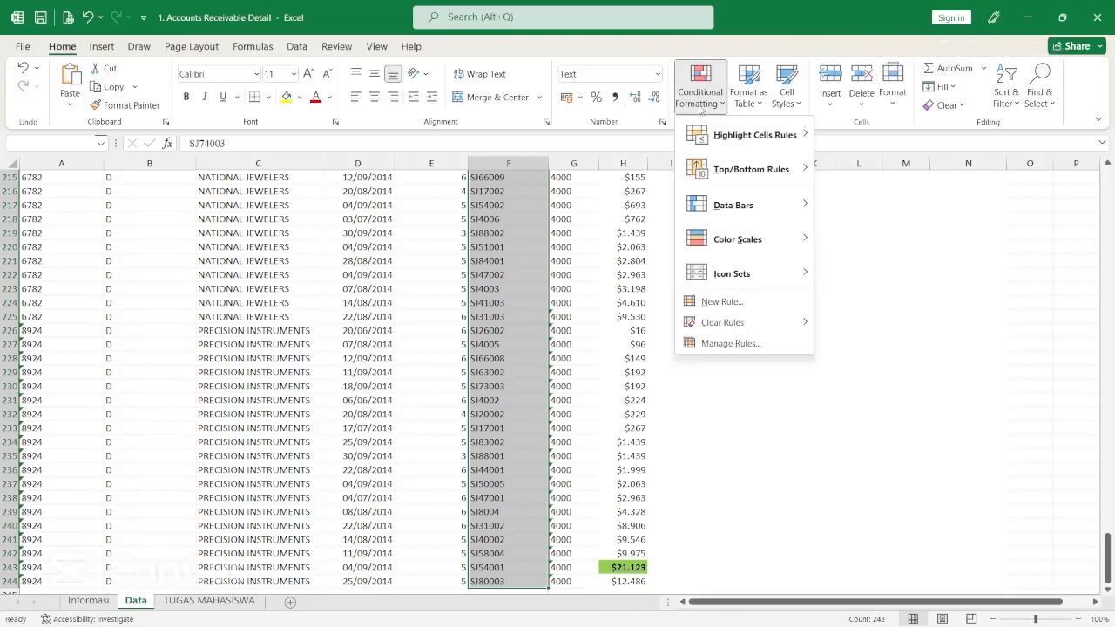
pyautogui.moveTo(714, 131)
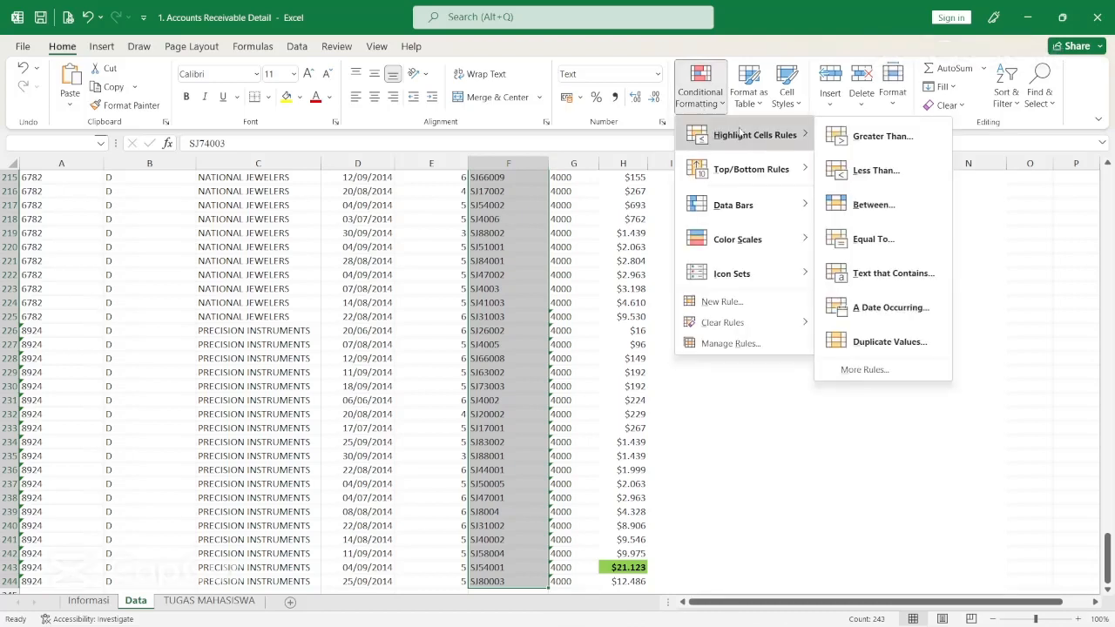
pyautogui.click(914, 344)
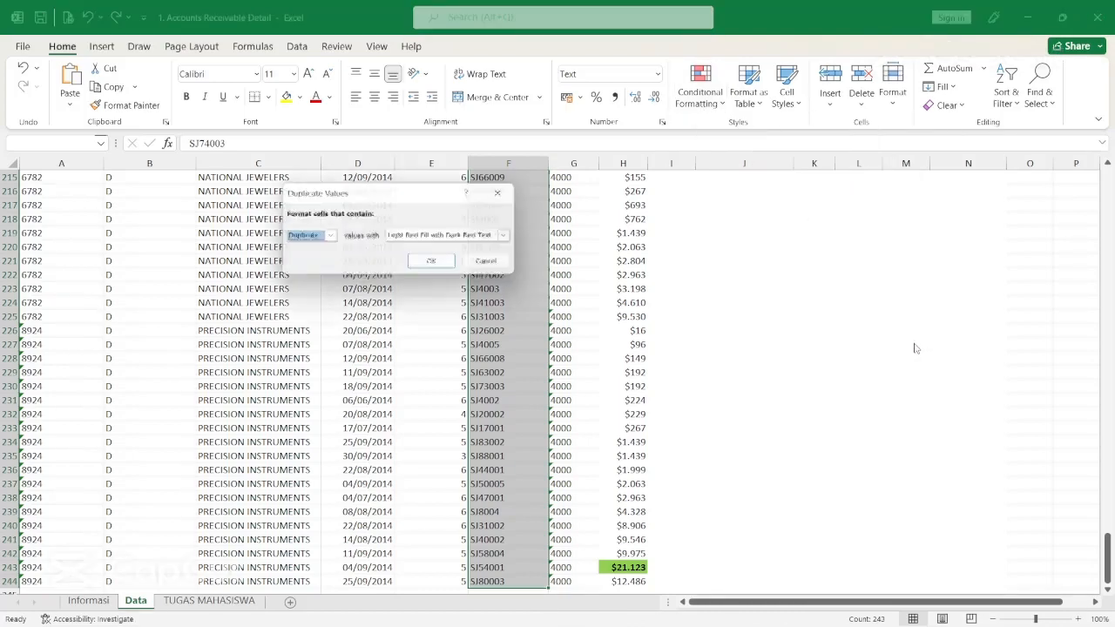
pyautogui.click(435, 264)
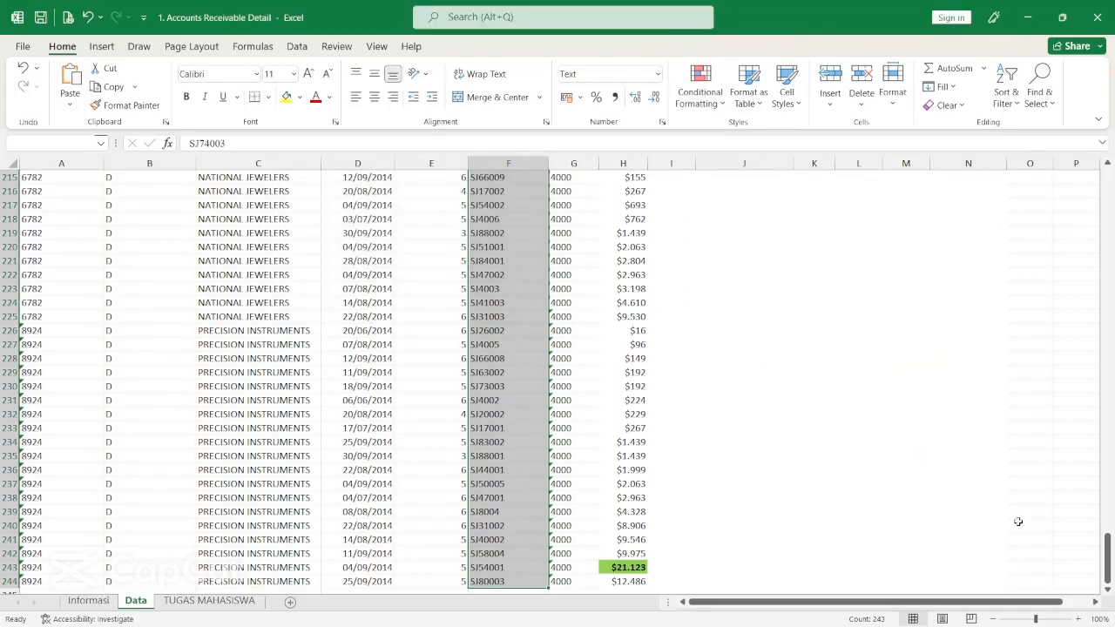
# Step: Filter the INVOICE NUM column by light red cell colour and compare the duplicates with the third table on the TUGAS MAHASISWA sheet
pyautogui.click(502, 317)
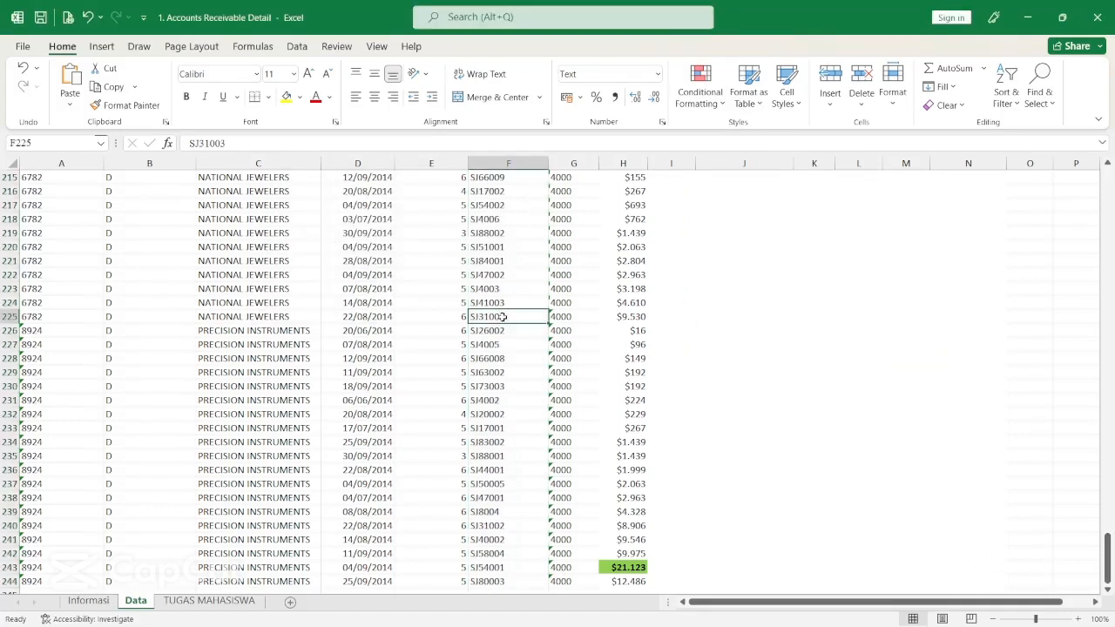
pyautogui.hotkey('ctrl', 'Up')
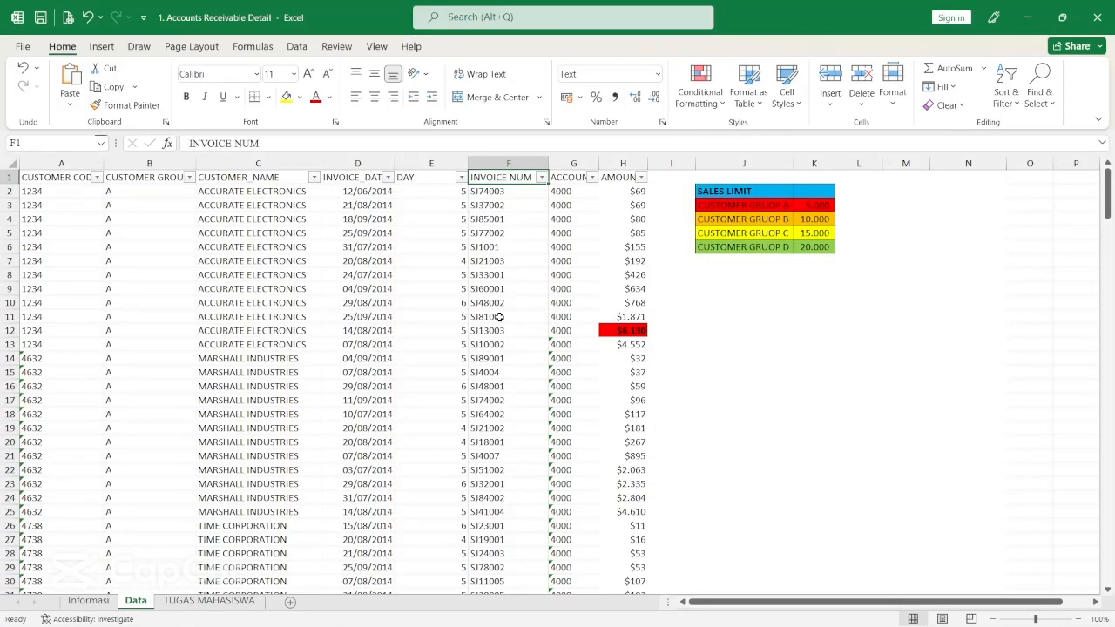
pyautogui.click(541, 177)
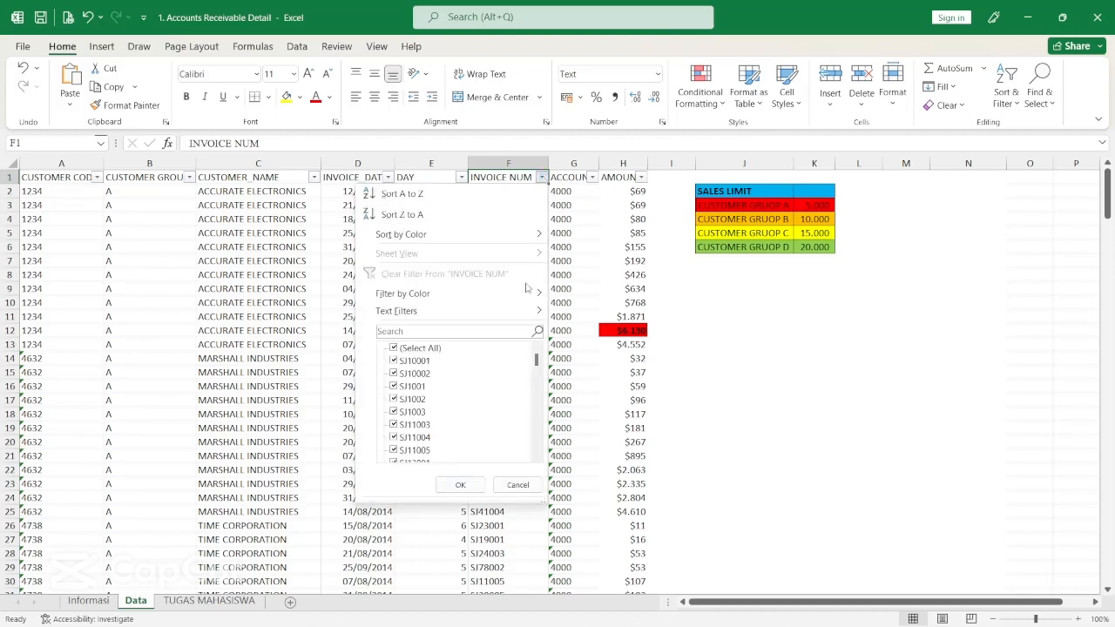
pyautogui.moveTo(525, 291)
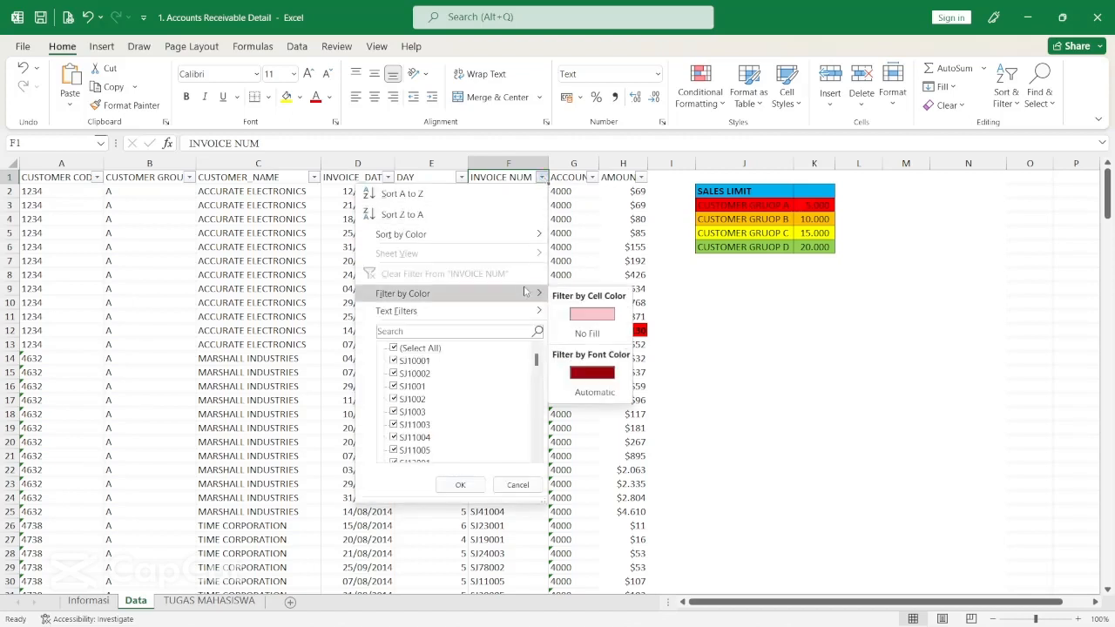
pyautogui.click(592, 314)
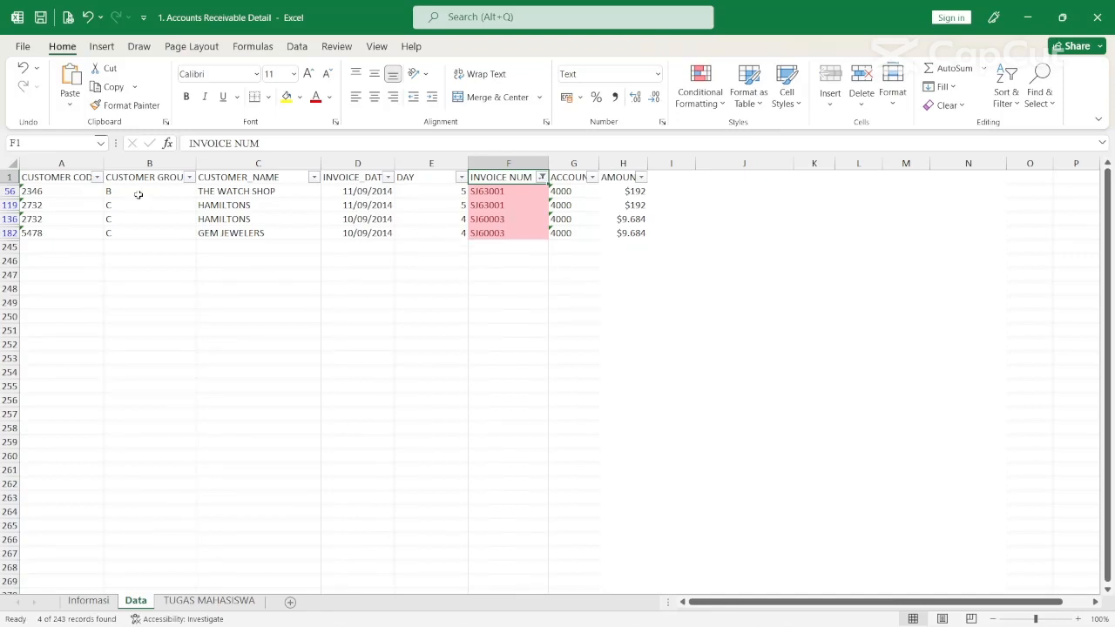
pyautogui.click(220, 600)
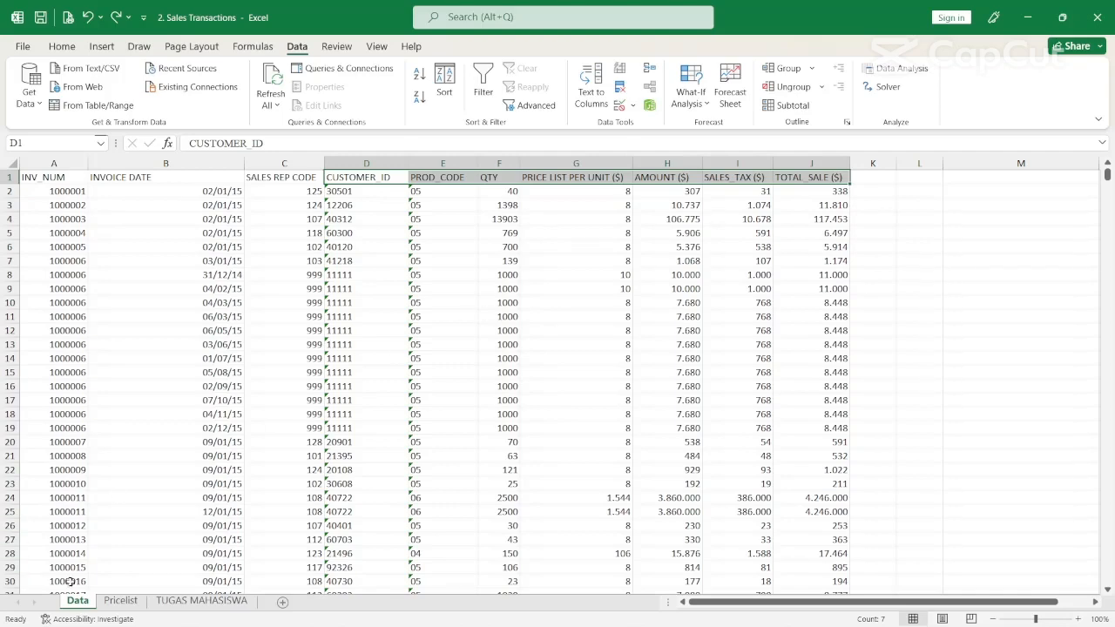
# Step: Review the Pricelist and TUGAS MAHASISWA sheets of the 2. Sales Transactions workbook
pyautogui.click(121, 601)
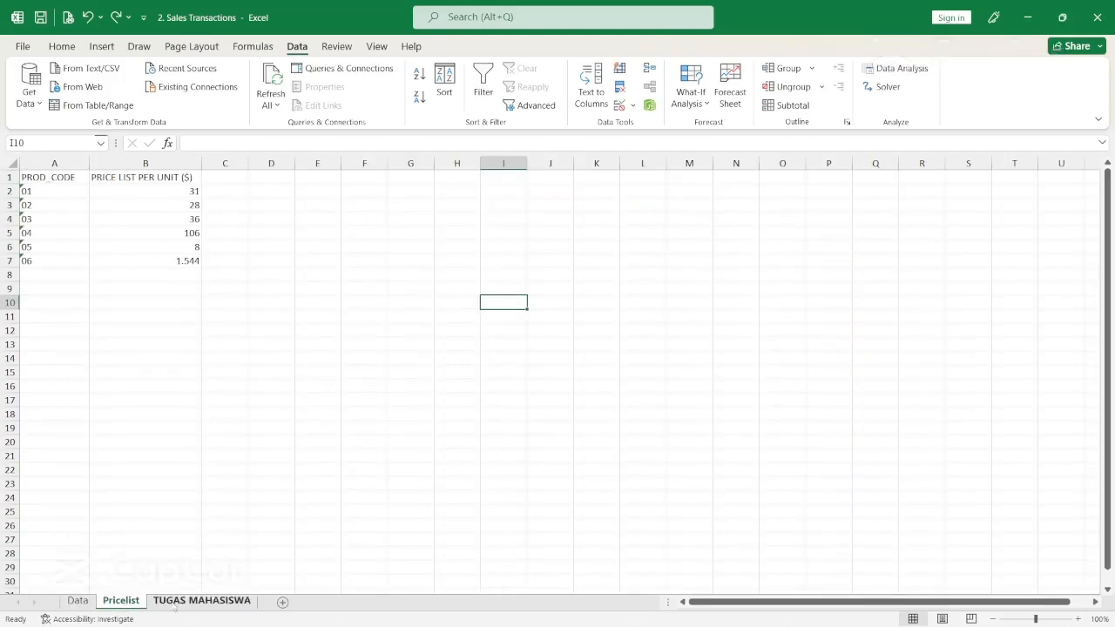
pyautogui.click(205, 603)
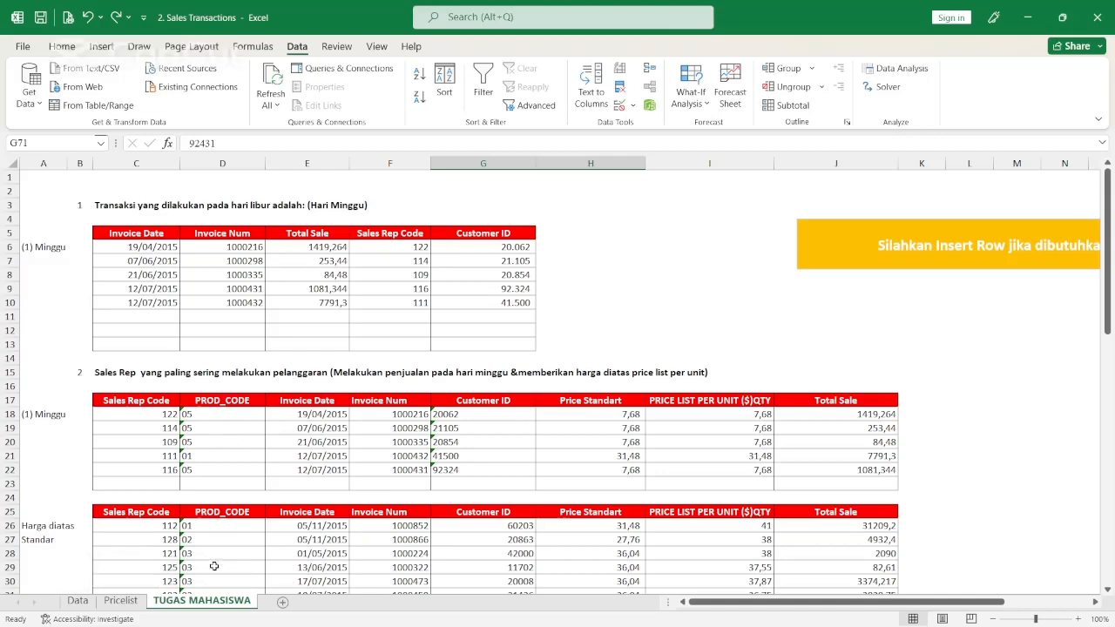
# Step: Add filters to the header row of the Data sheet, from INV_NUM through TOTAL_SALE ($)
pyautogui.click(80, 601)
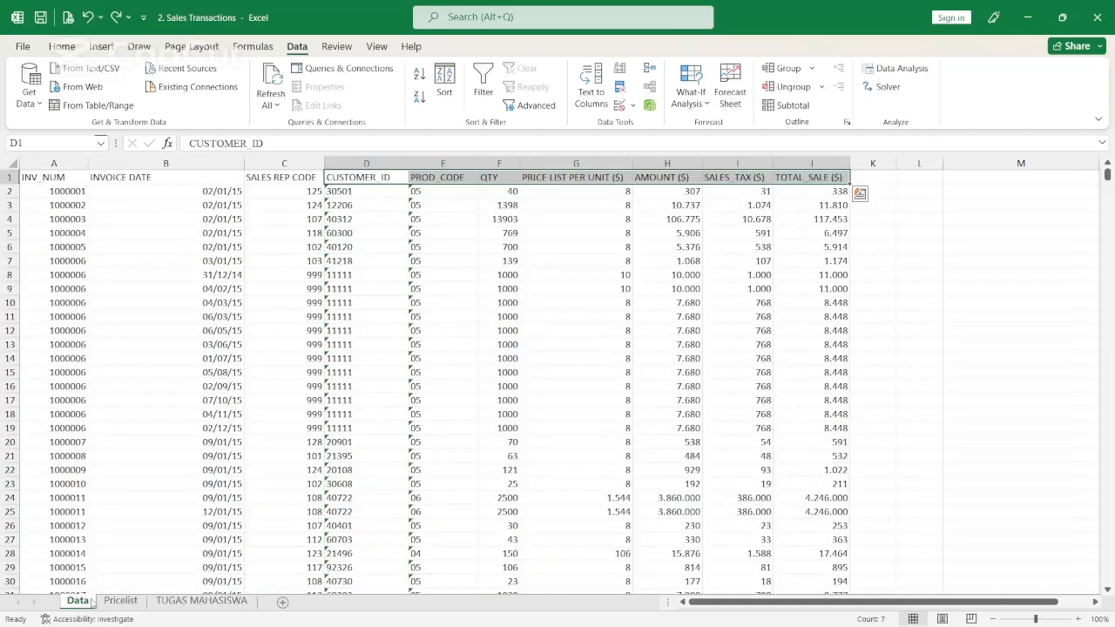
pyautogui.moveTo(47, 177); pyautogui.dragTo(830, 177)
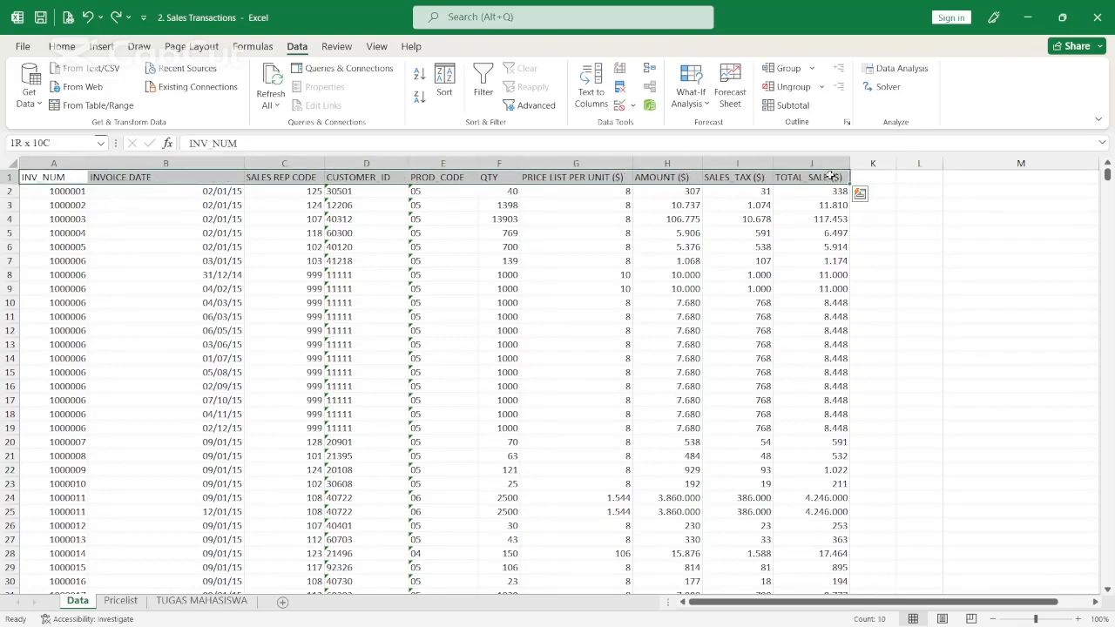
pyautogui.click(484, 90)
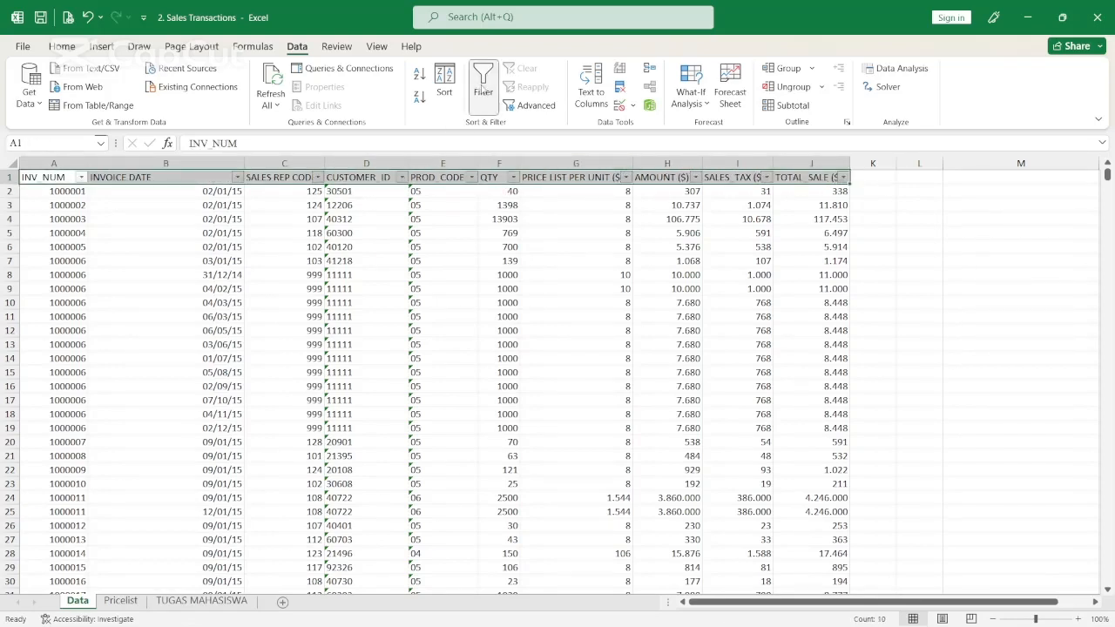
# Step: Insert a new column between INVOICE DATE and SALES REP CODE, title it DAY and narrow it
pyautogui.click(279, 162)
pyautogui.rightClick(278, 164)
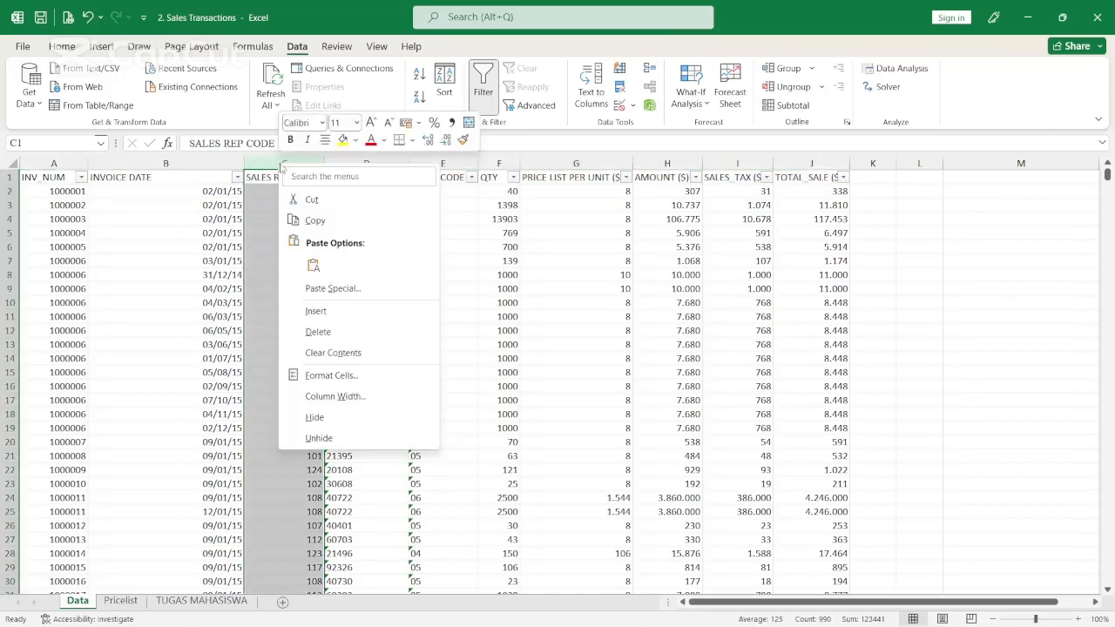
pyautogui.press('Escape')
pyautogui.hotkey('ctrl', 'shift', '+')
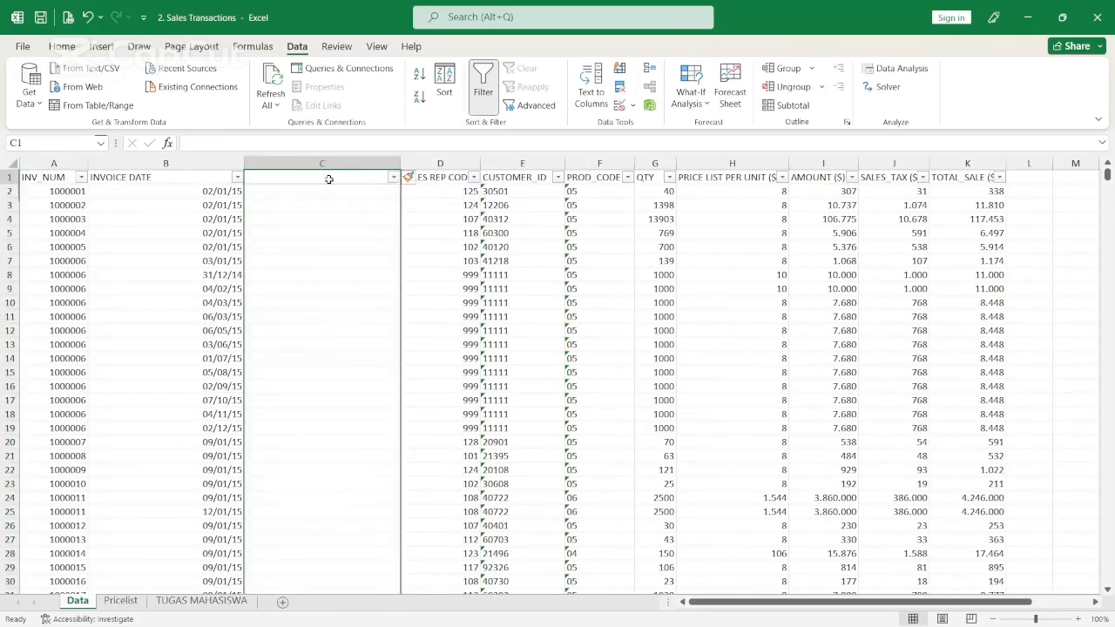
pyautogui.click(329, 178)
pyautogui.write('DAY')
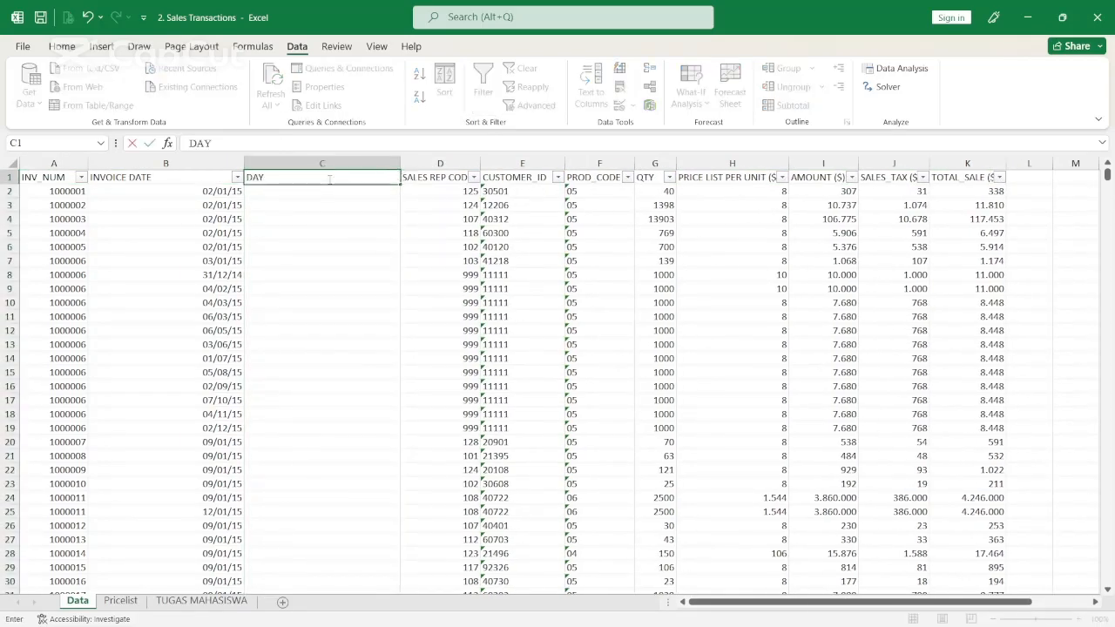
pyautogui.click(331, 202)
pyautogui.click(365, 174)
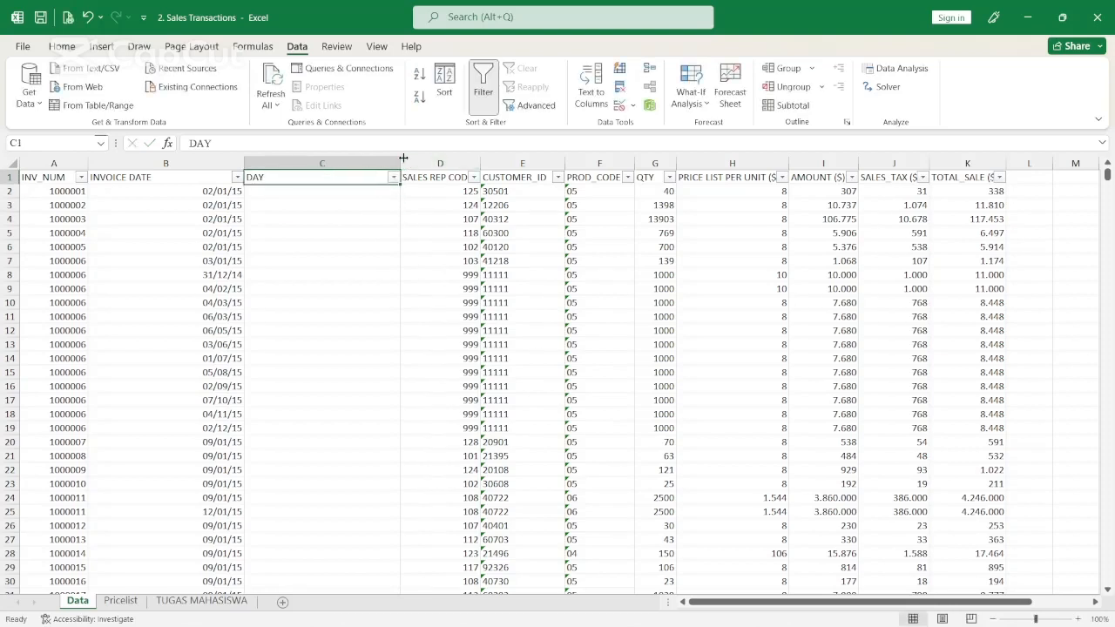
pyautogui.moveTo(403, 157); pyautogui.dragTo(351, 157)
# Step: Enter the formula =WEEKDAY(B2) in cell C2 under the DAY heading
pyautogui.click(315, 191)
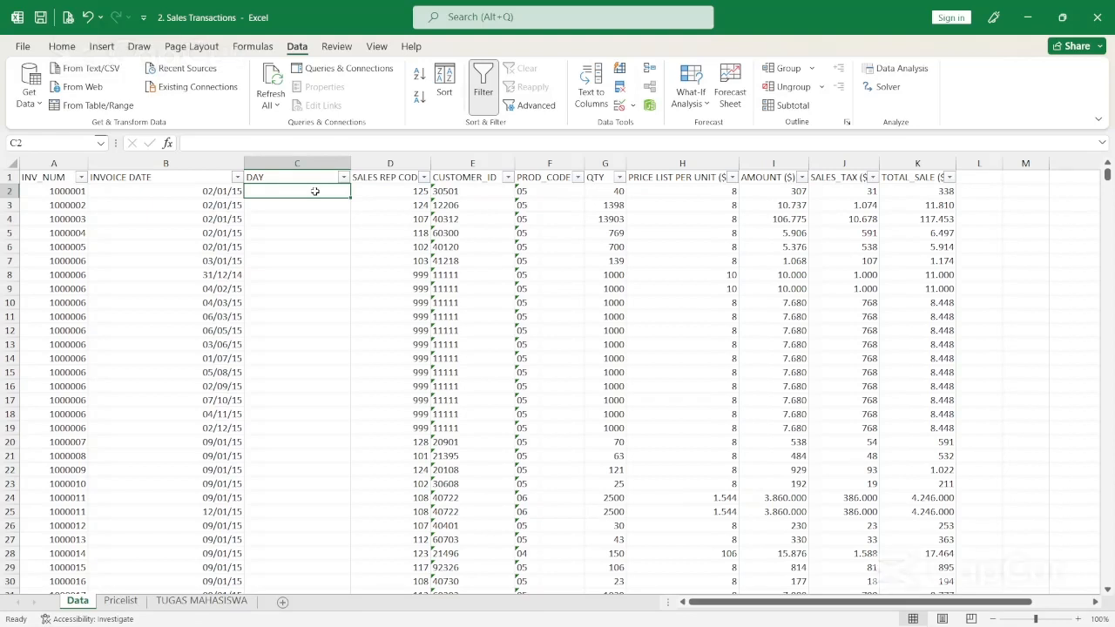
pyautogui.write('=')
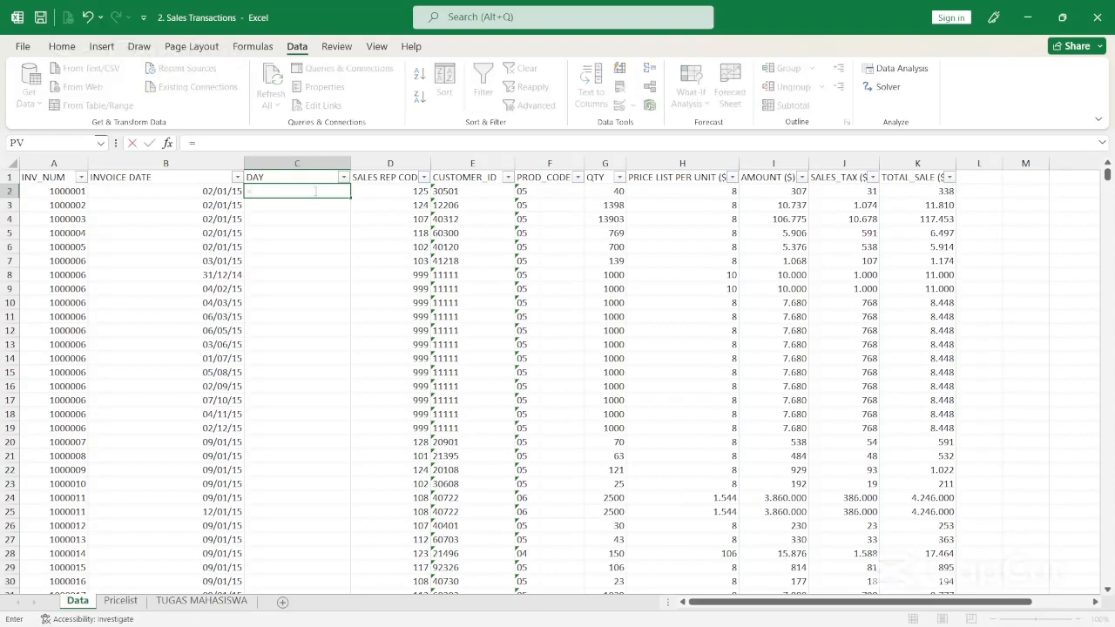
pyautogui.write('WEEK')
pyautogui.press('Tab')
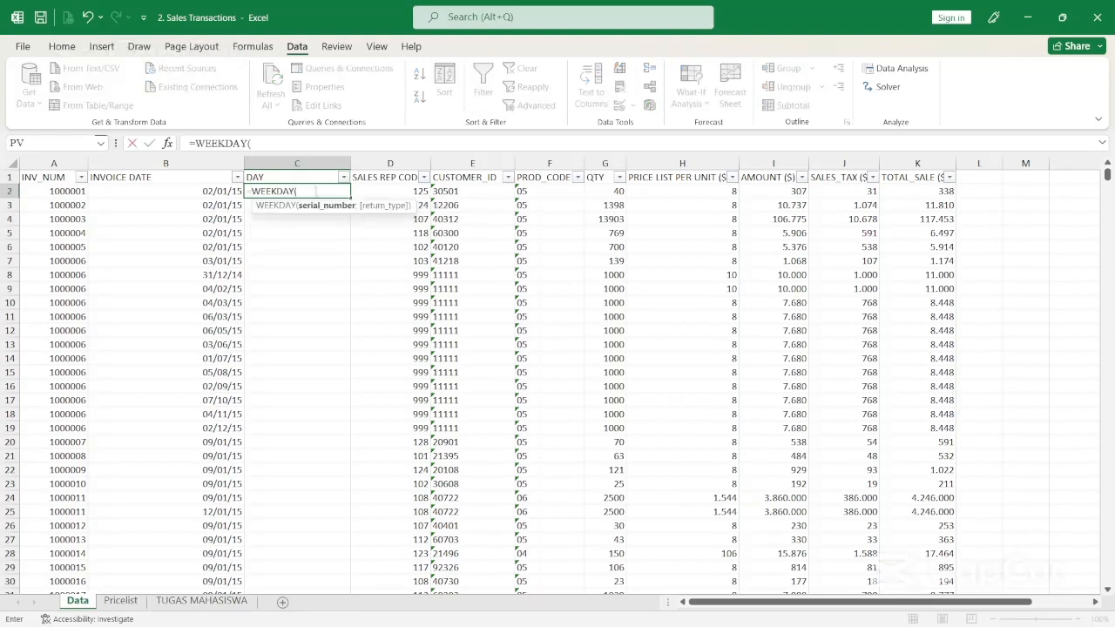
pyautogui.press('Left')
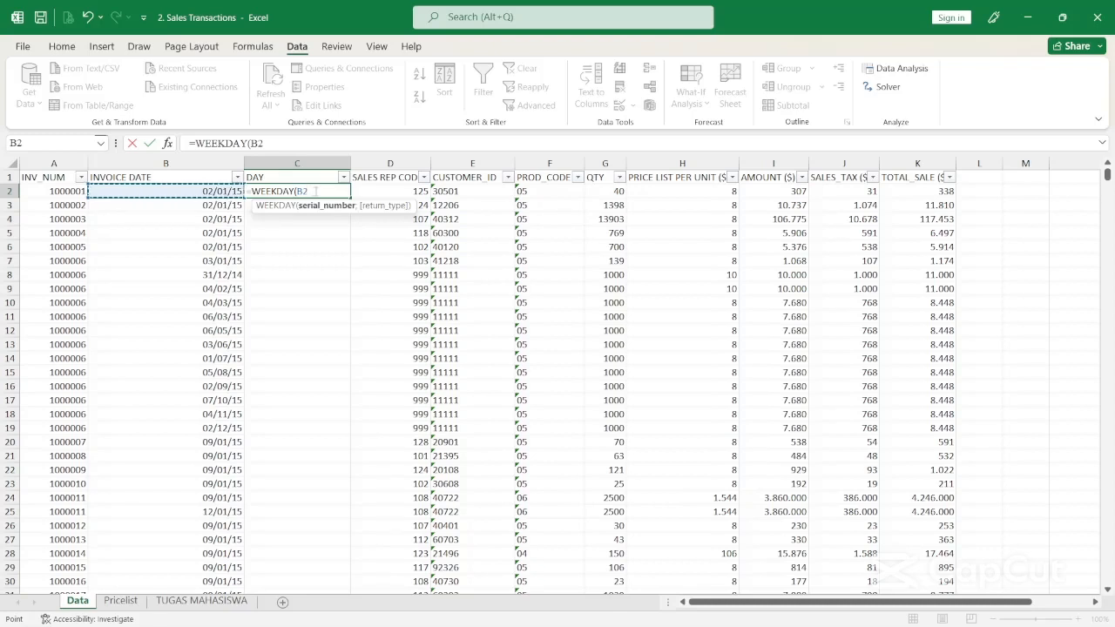
pyautogui.press('Return')
# Step: Set the number format of cell C2 to Number
pyautogui.click(315, 190)
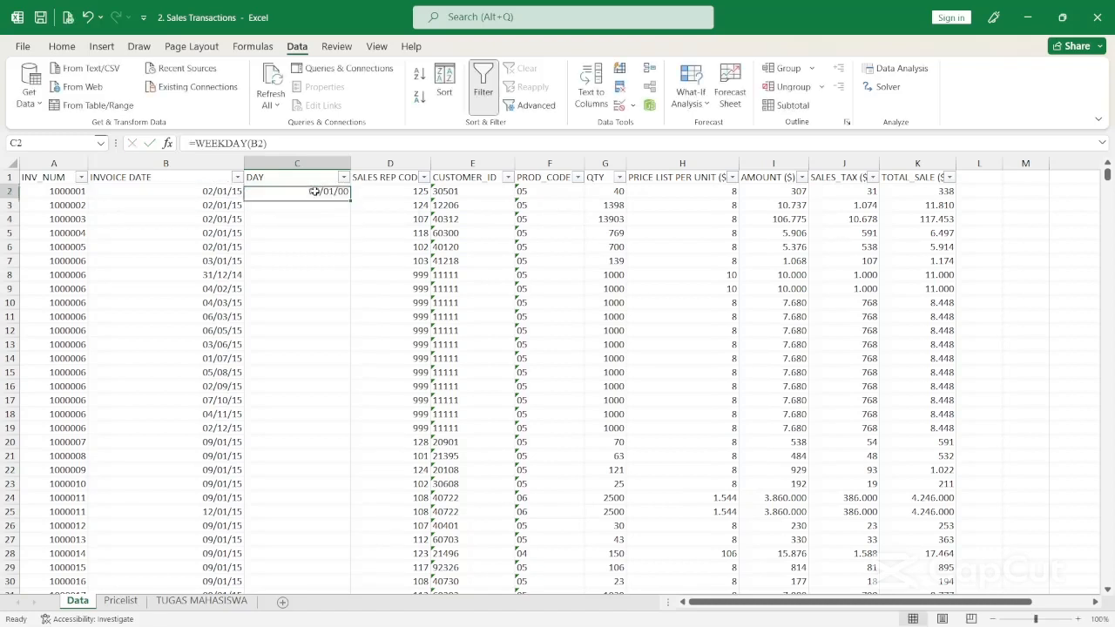
pyautogui.click(65, 48)
pyautogui.click(657, 77)
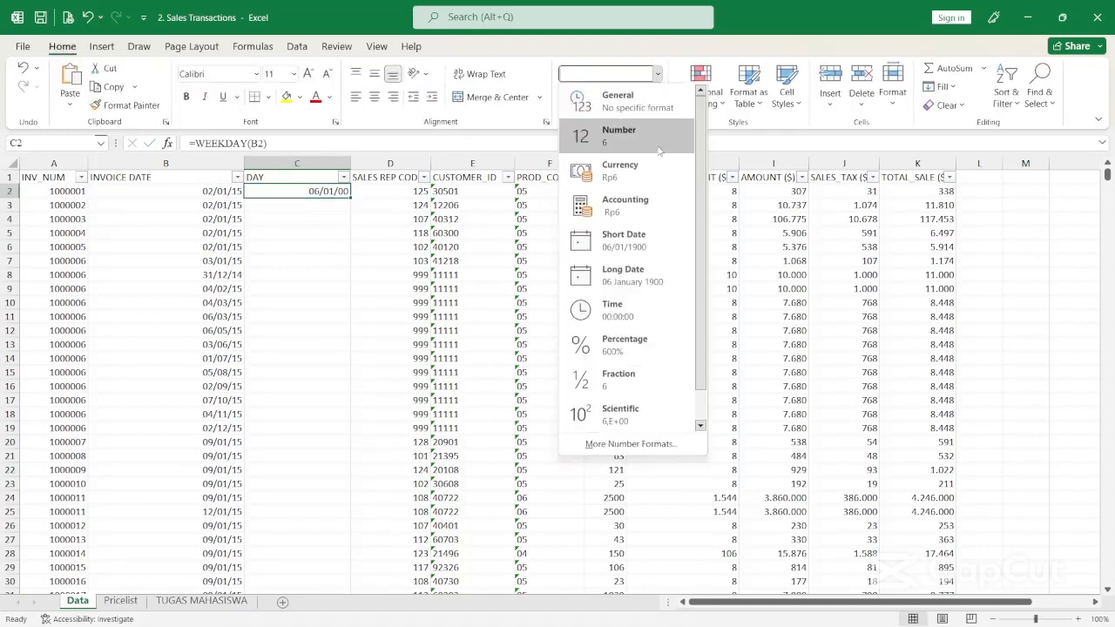
pyautogui.click(649, 136)
# Step: Copy the WEEKDAY formula down the DAY column through row 990
pyautogui.click(217, 195)
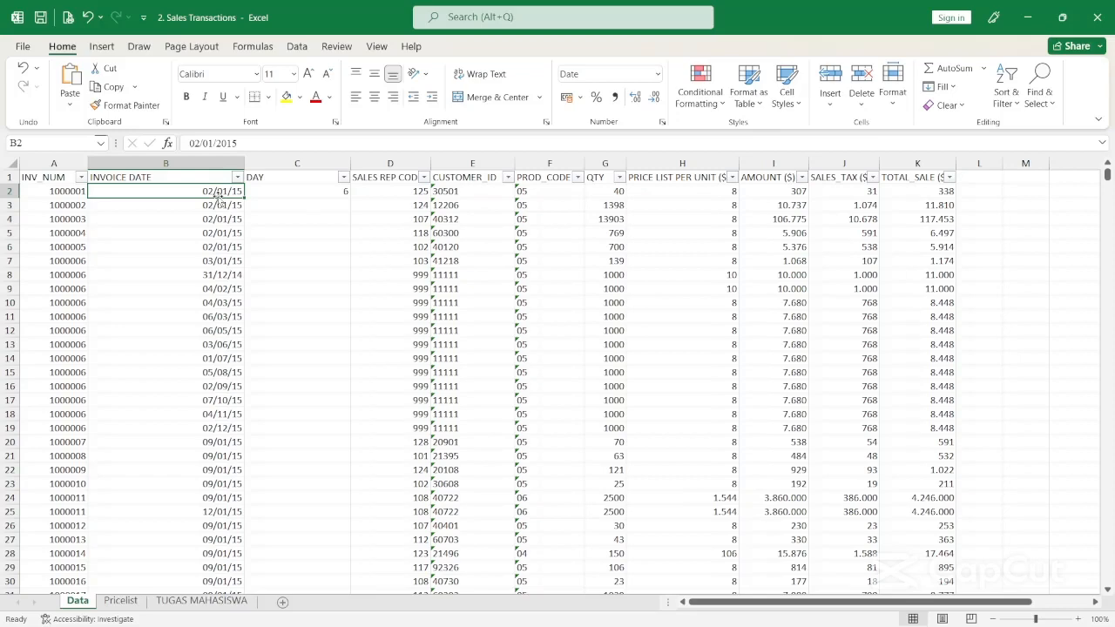
pyautogui.hotkey('ctrl', 'Down')
pyautogui.press('Right')
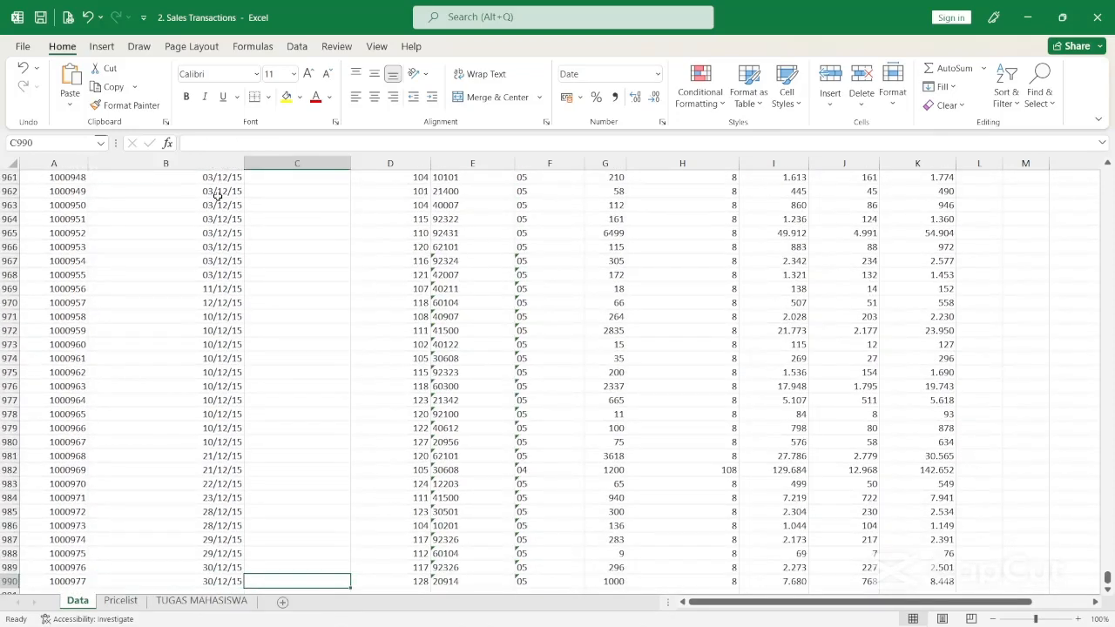
pyautogui.hotkey('ctrl', 'shift', 'Up')
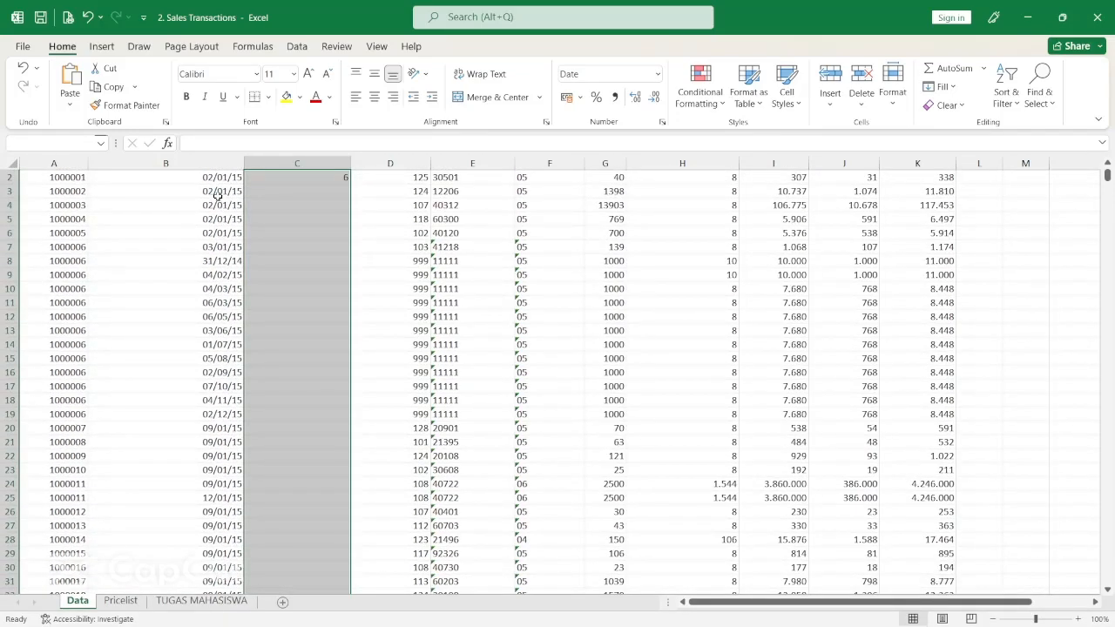
pyautogui.hotkey('ctrl', 'v')
pyautogui.scroll(1, 319, 241)
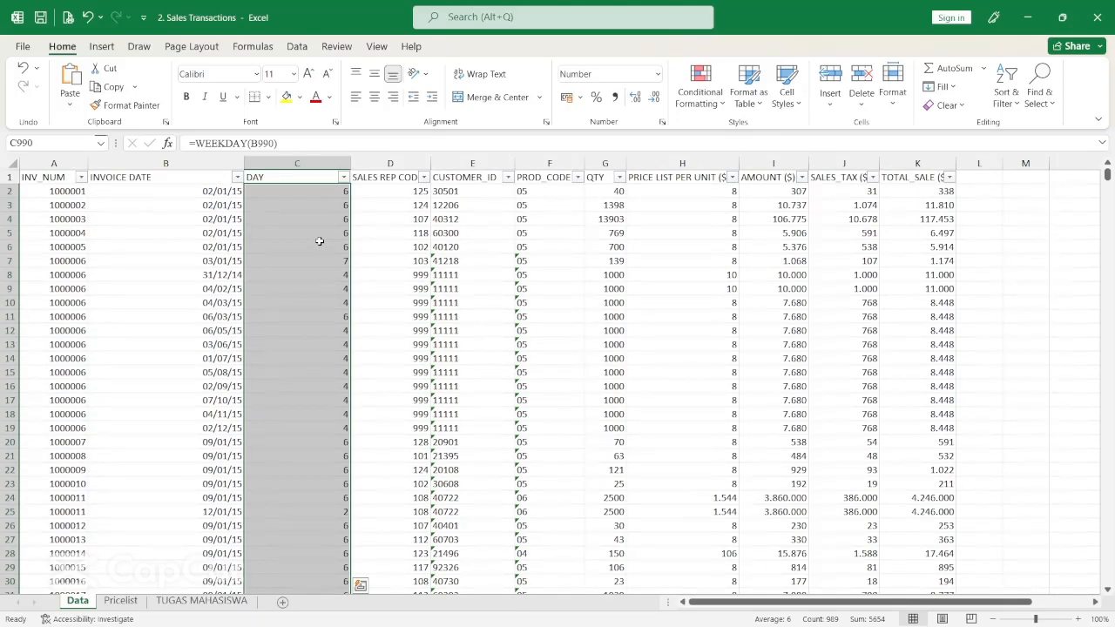
# Step: Filter the DAY column to show only the value 1, the Sunday transactions
pyautogui.click(343, 177)
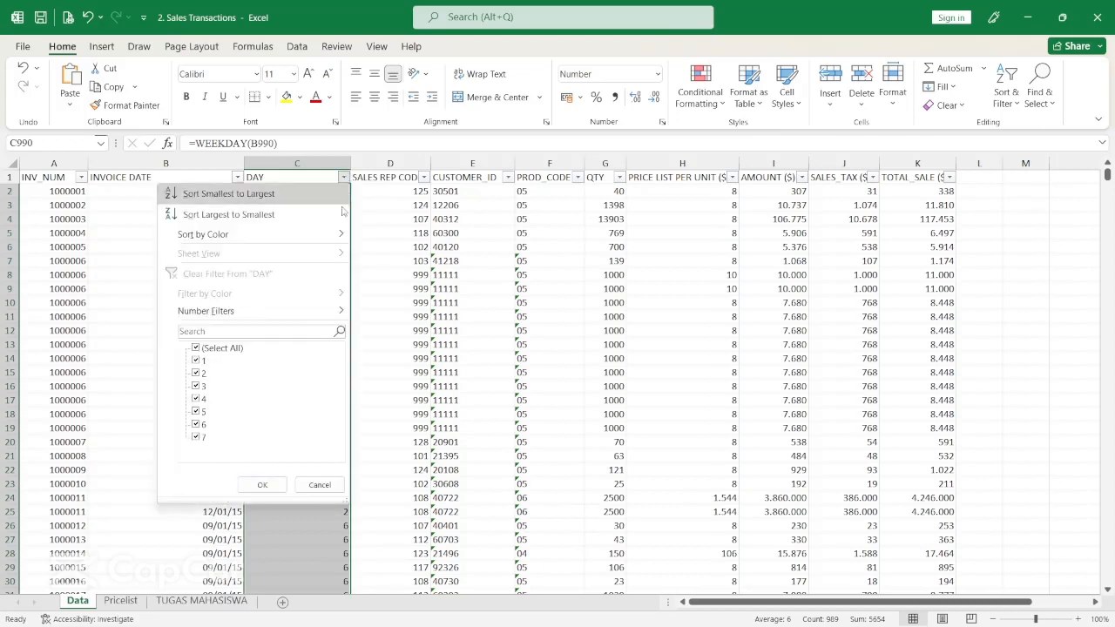
pyautogui.click(196, 347)
pyautogui.click(196, 360)
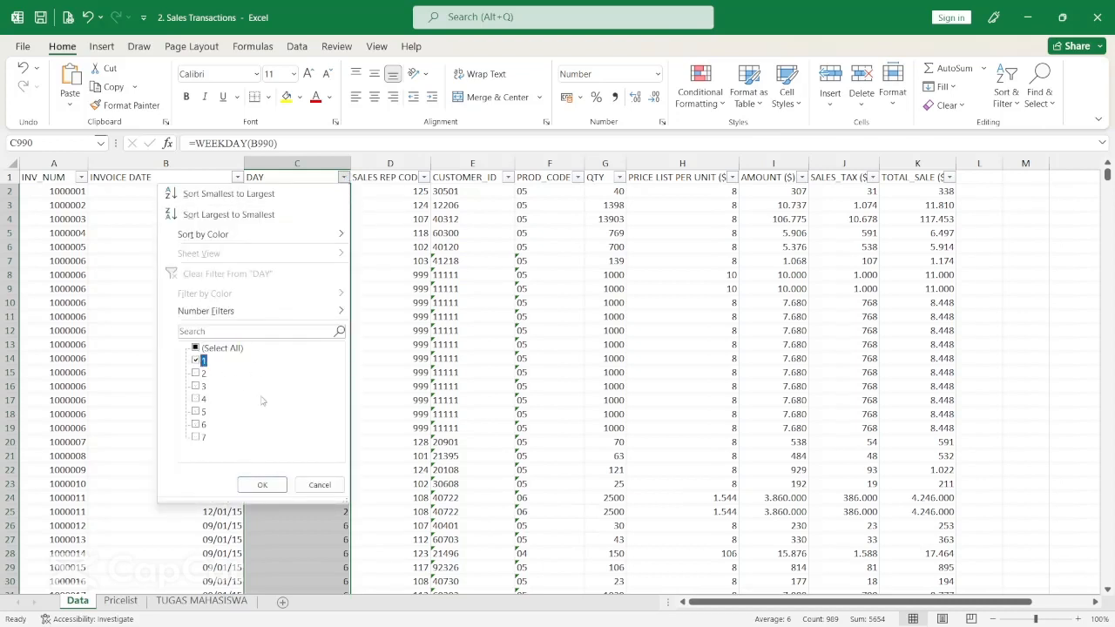
pyautogui.click(265, 484)
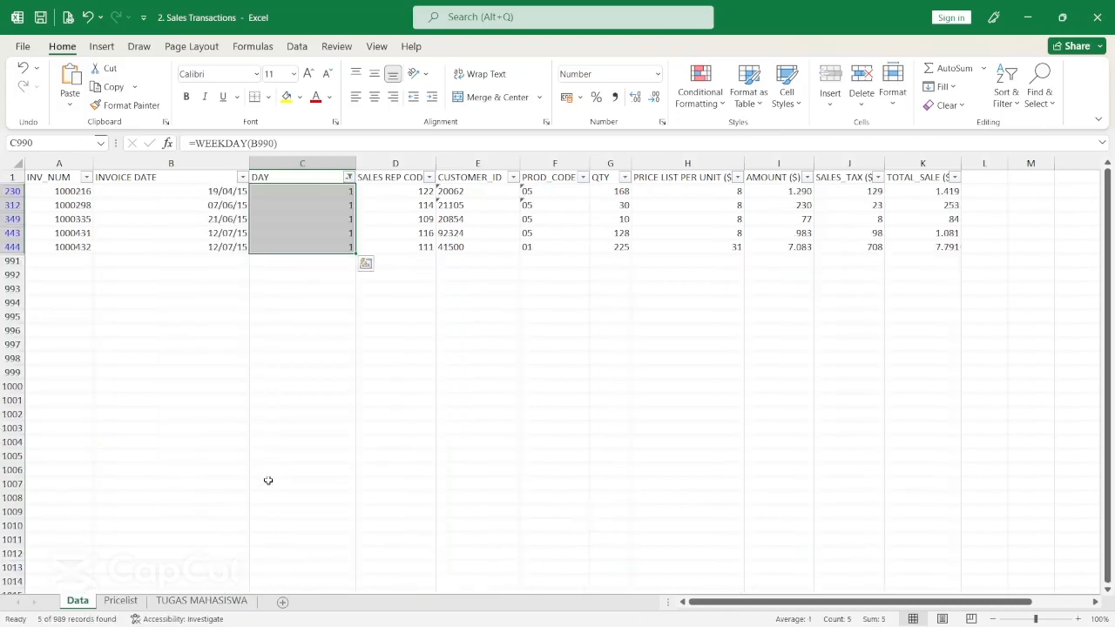
pyautogui.click(164, 231)
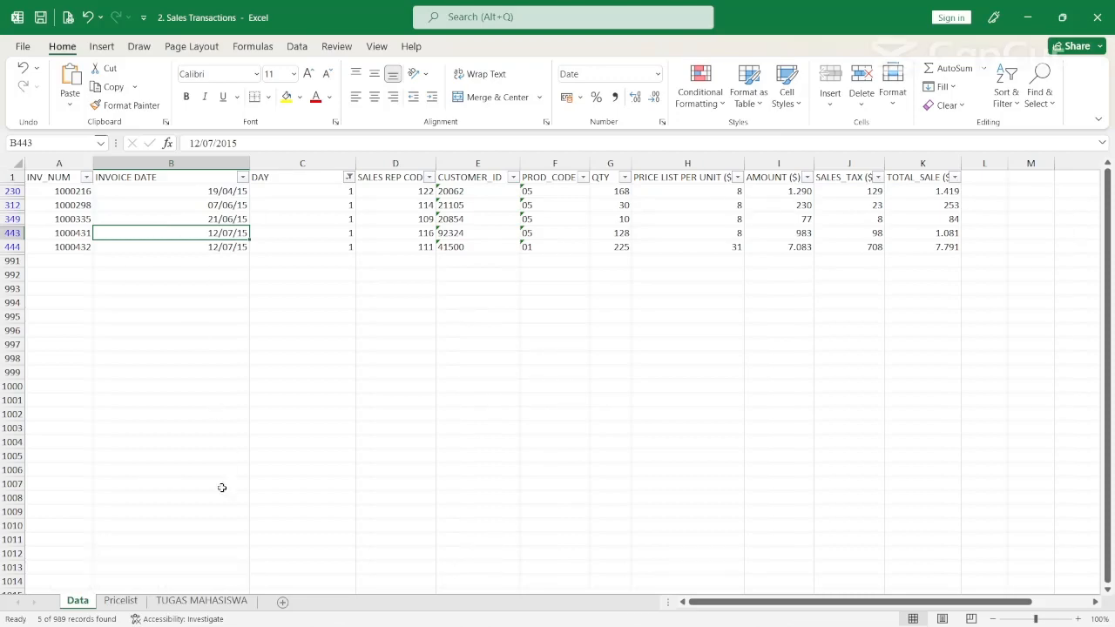
# Step: Review the tables of Sunday transactions and above-standard prices on the TUGAS MAHASISWA sheet
pyautogui.click(197, 601)
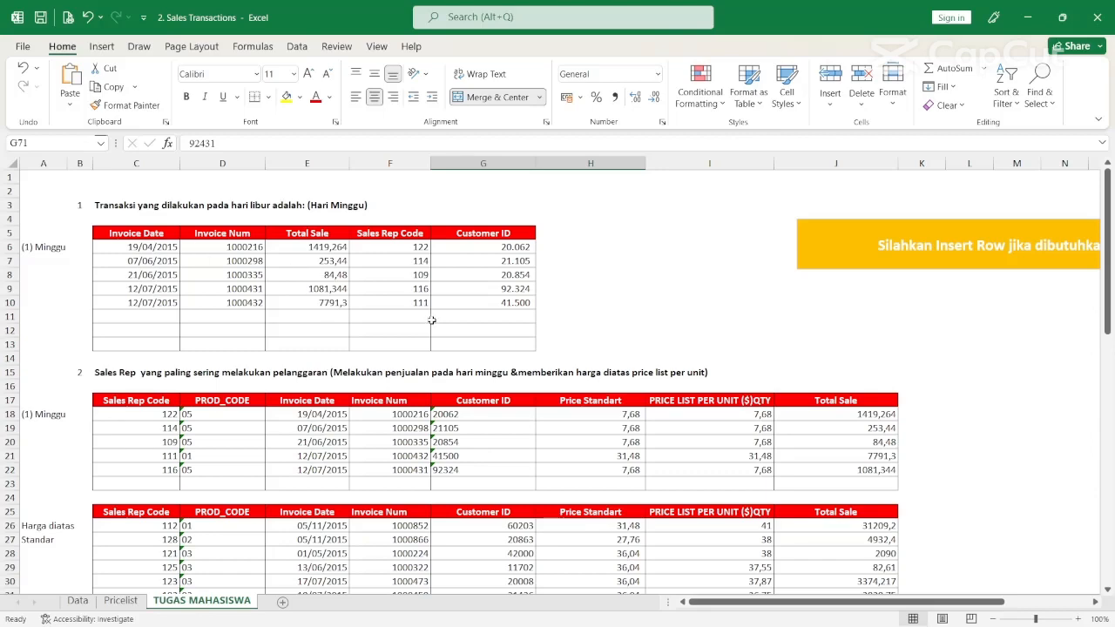
pyautogui.scroll(-3, 427, 321)
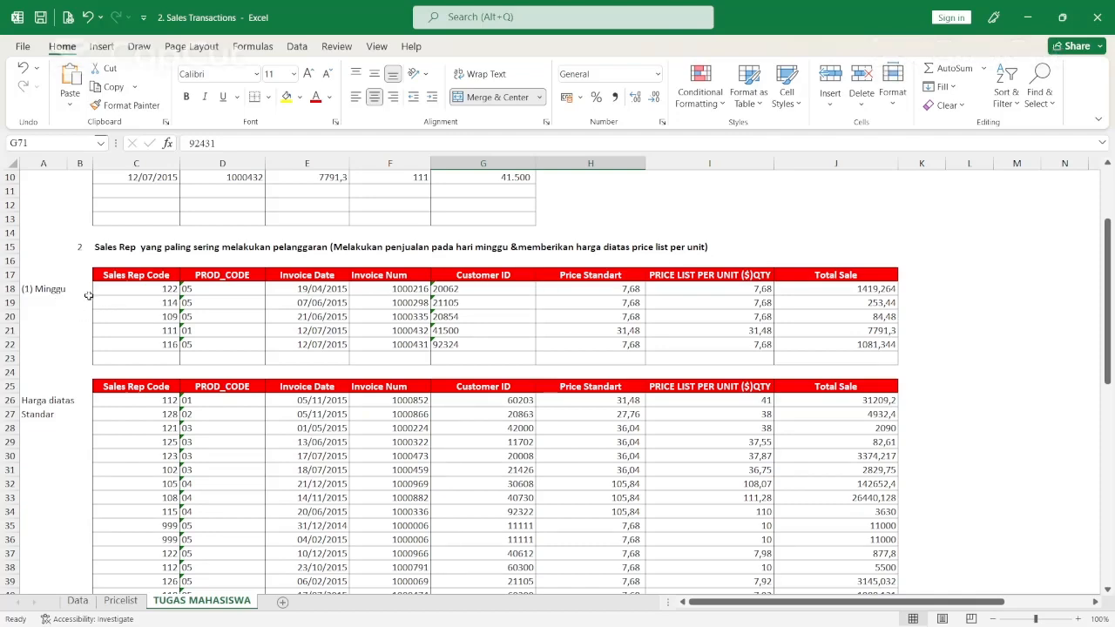
pyautogui.scroll(3, 88, 296)
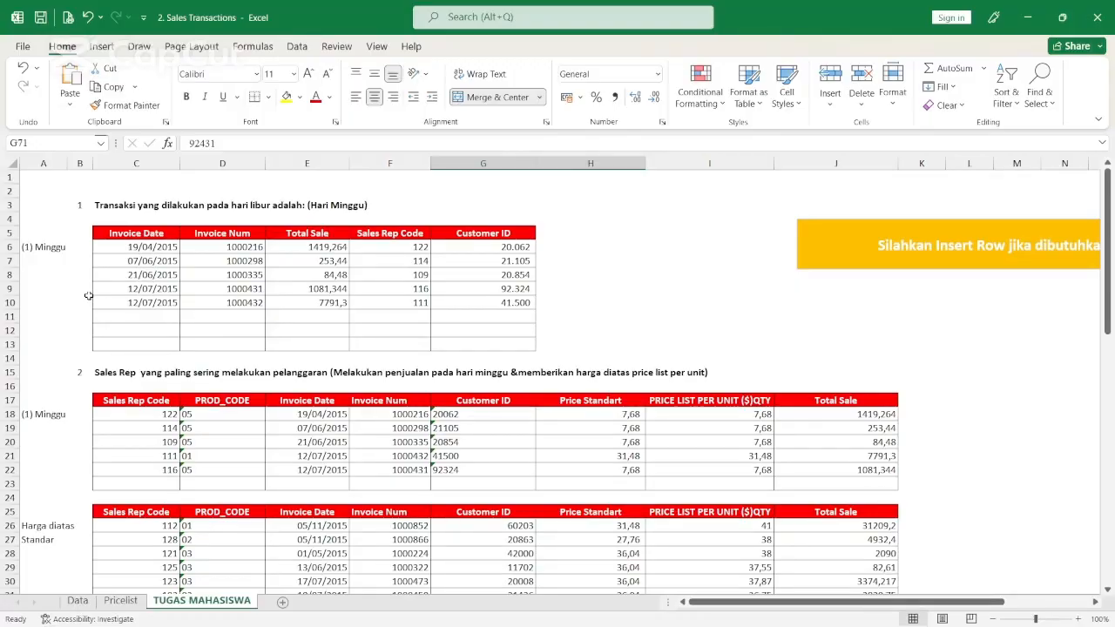
pyautogui.scroll(-5, 816, 354)
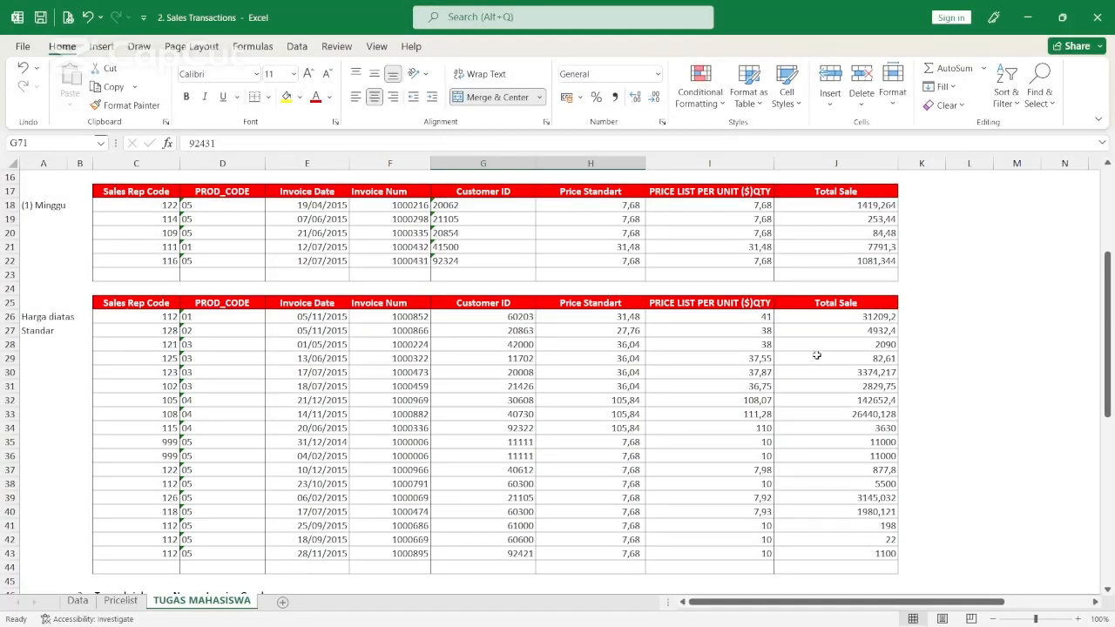
# Step: Start a formula-based conditional formatting rule for the PRICE LIST PER UNIT values in H2:H990 on the Data sheet
pyautogui.click(78, 601)
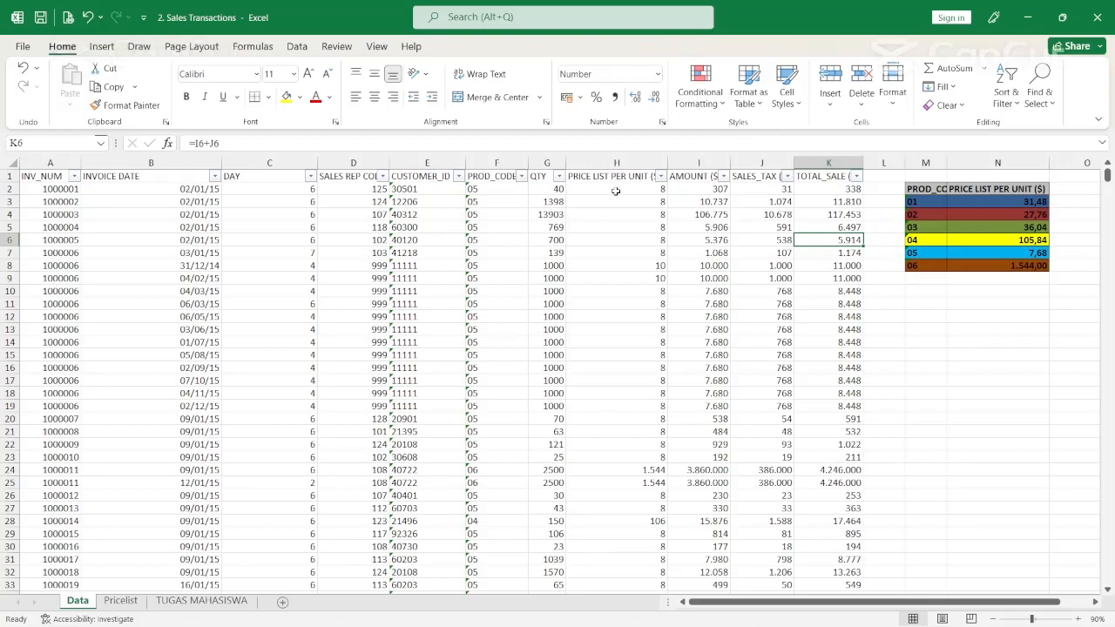
pyautogui.click(617, 189)
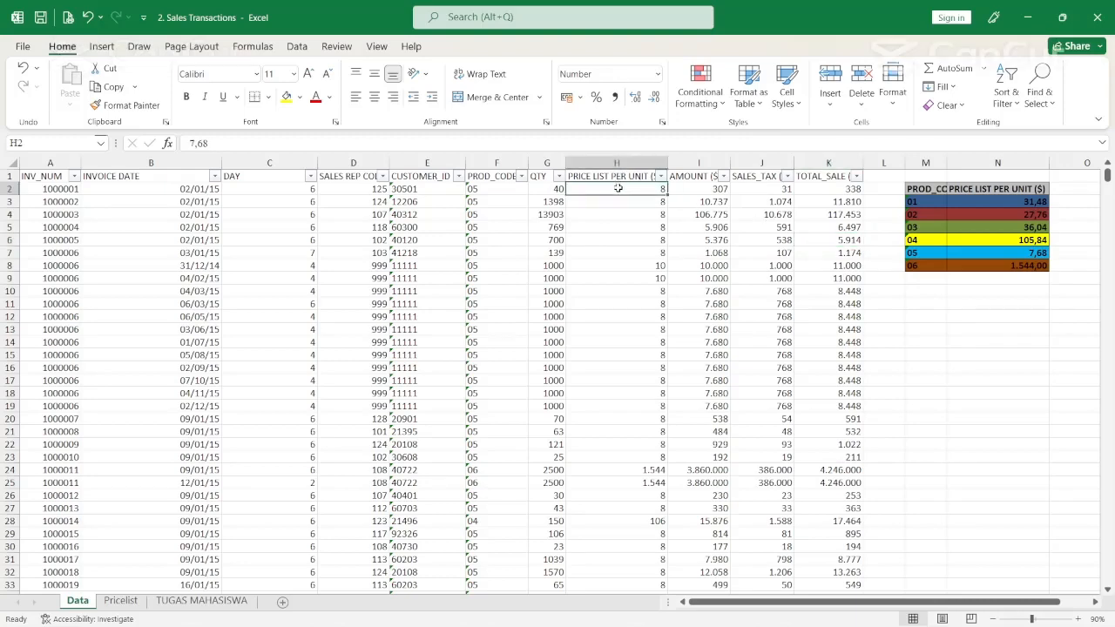
pyautogui.hotkey('ctrl', 'shift', 'Down')
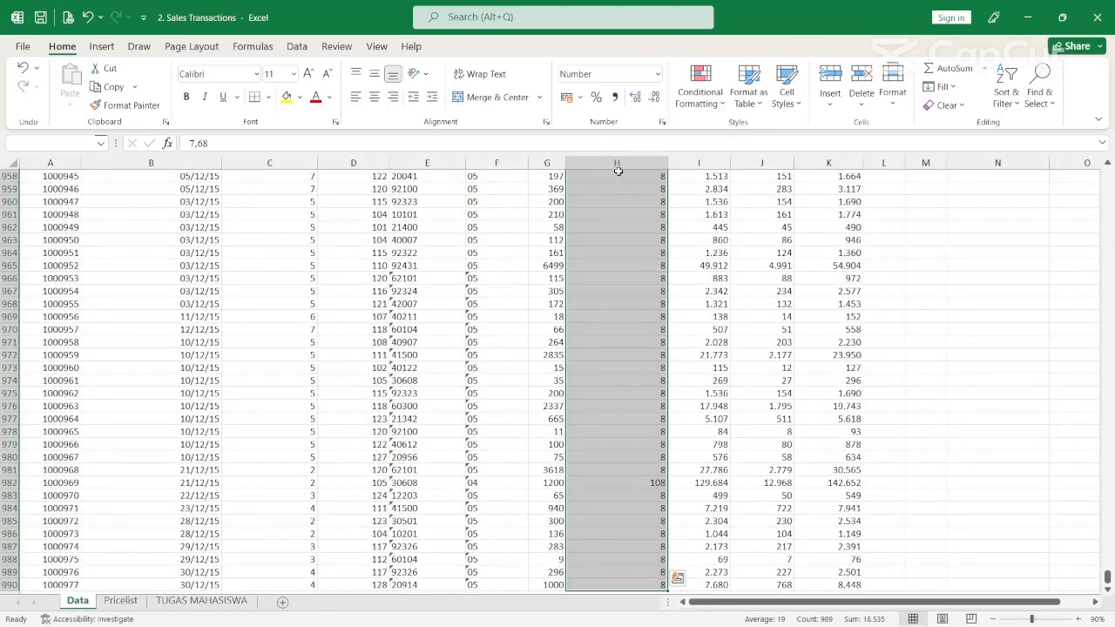
pyautogui.click(723, 97)
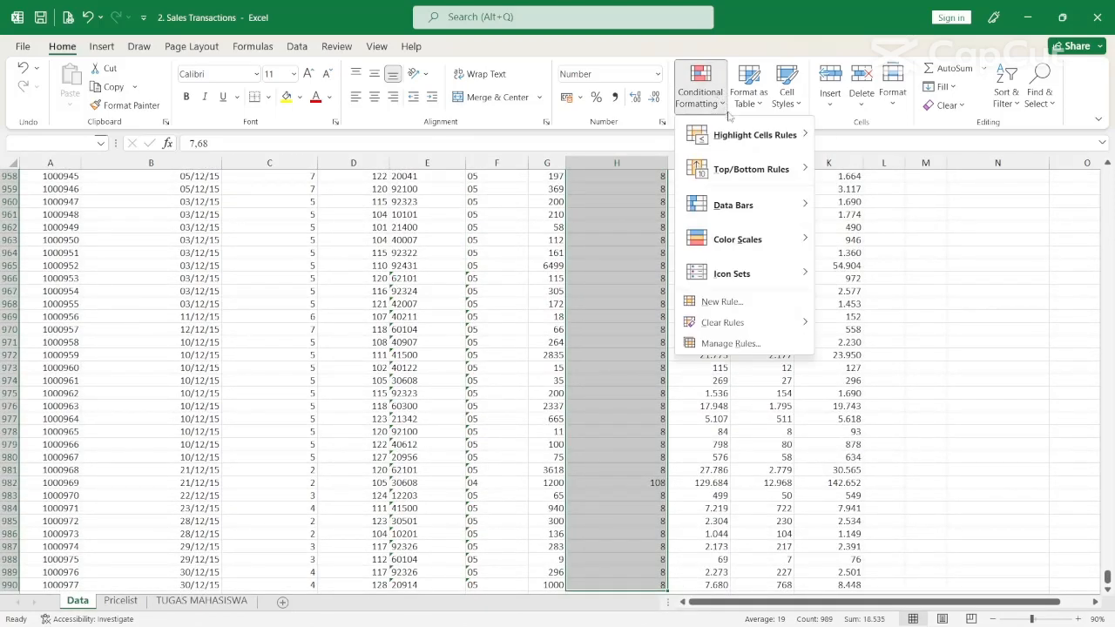
pyautogui.moveTo(735, 135)
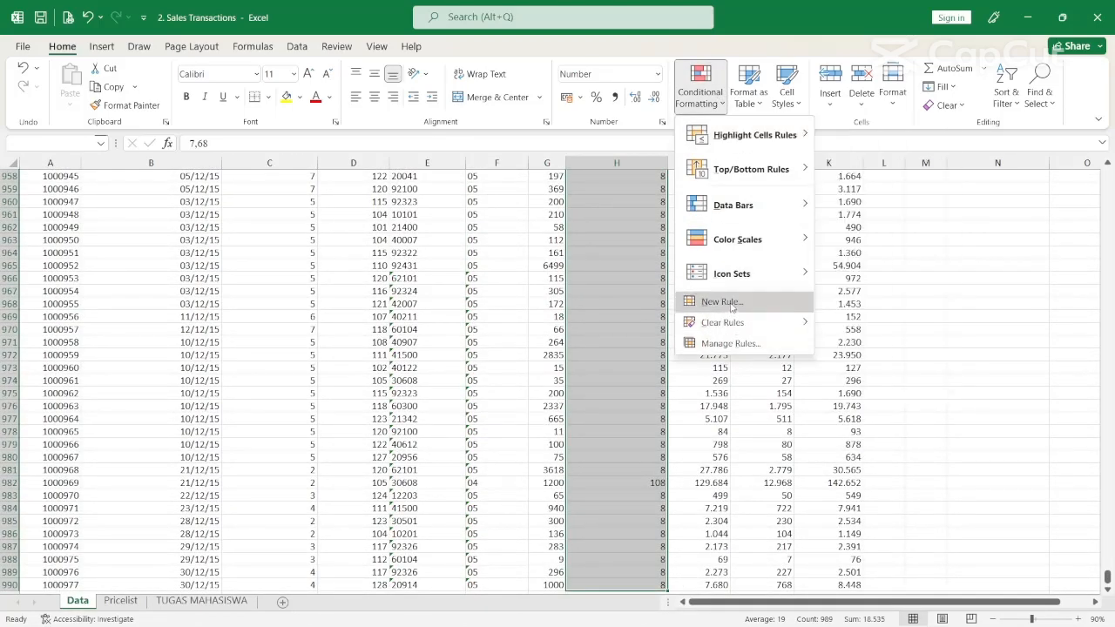
pyautogui.click(723, 301)
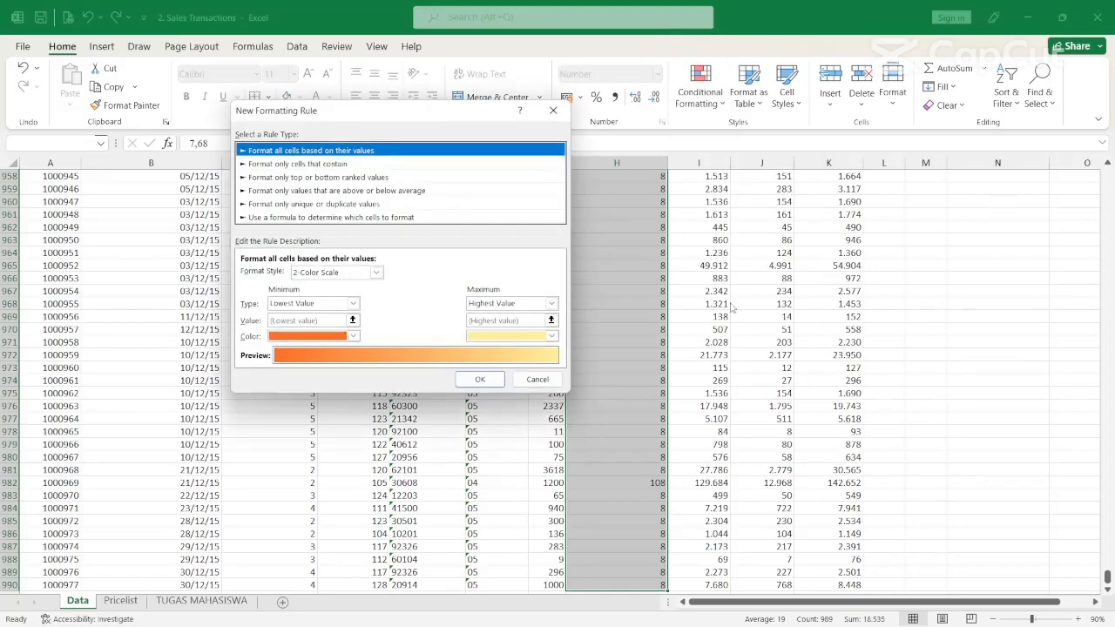
pyautogui.click(311, 218)
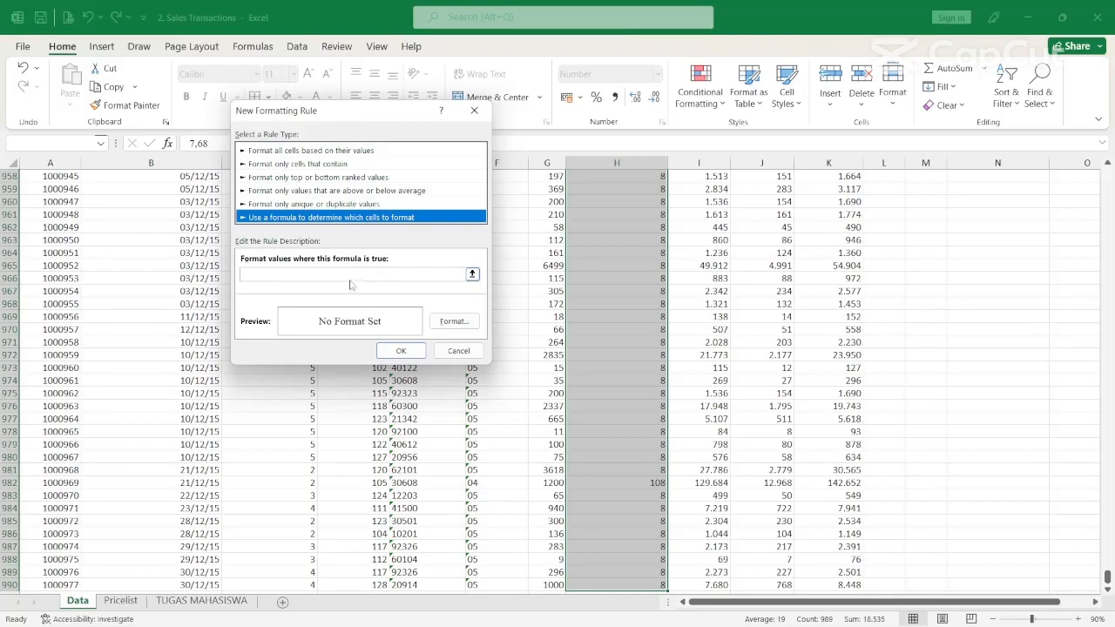
# Step: Enter =AND(F2="01";H2>$N$3) as the condition of the new formatting rule
pyautogui.click(416, 275)
pyautogui.moveTo(1107, 575); pyautogui.dragTo(1113, 199)
pyautogui.moveTo(1107, 427); pyautogui.dragTo(1099, 172)
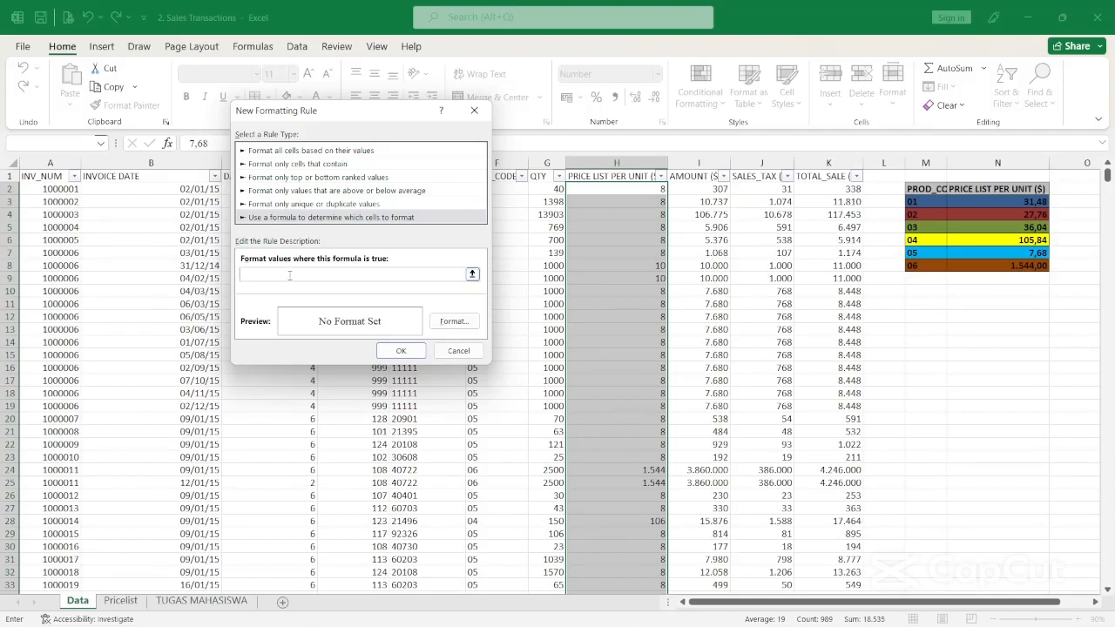
pyautogui.write('AND(')
pyautogui.moveTo(366, 119); pyautogui.dragTo(279, 127)
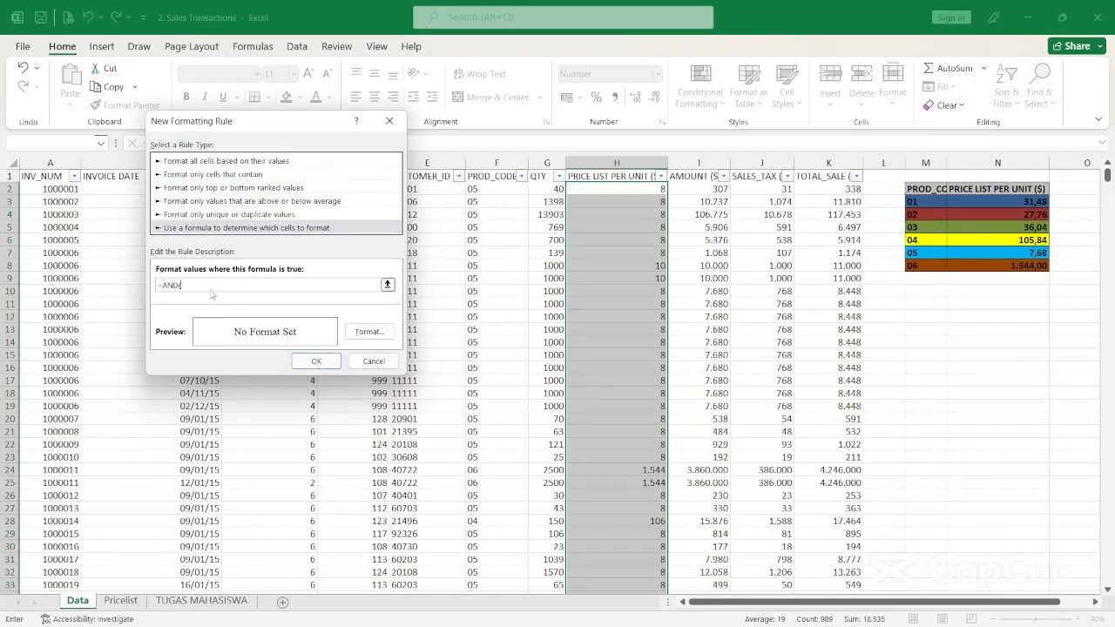
pyautogui.write('(F2="01";H2>')
pyautogui.click(1001, 203)
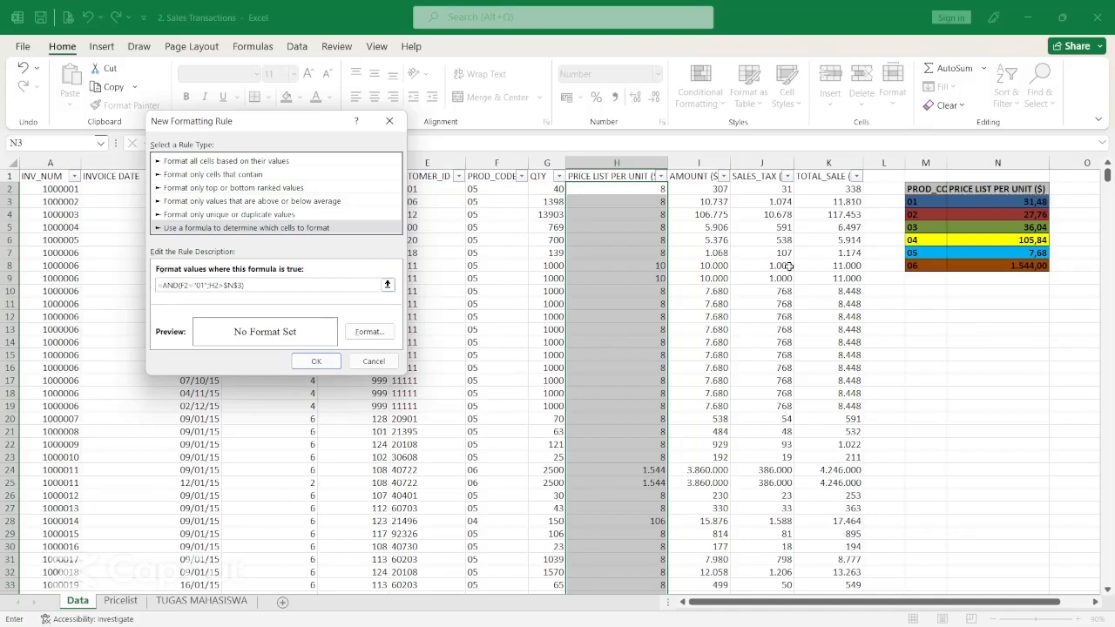
# Step: Give the product 01 rule a dark blue fill and apply the conditional formatting rules to the price column
pyautogui.click(369, 332)
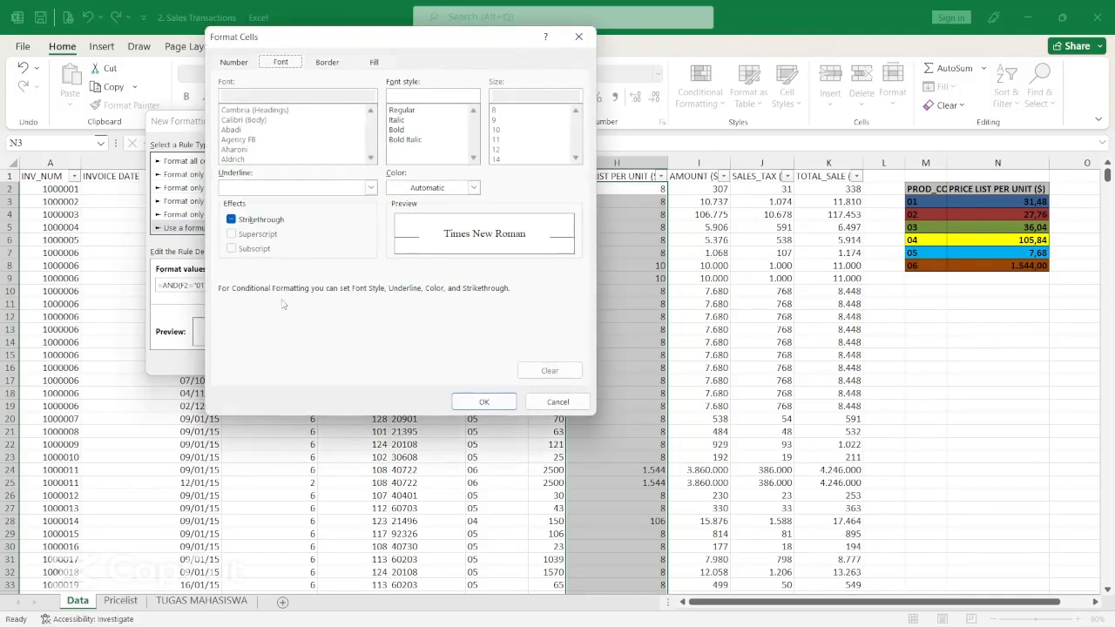
pyautogui.click(324, 68)
pyautogui.click(295, 67)
pyautogui.click(372, 64)
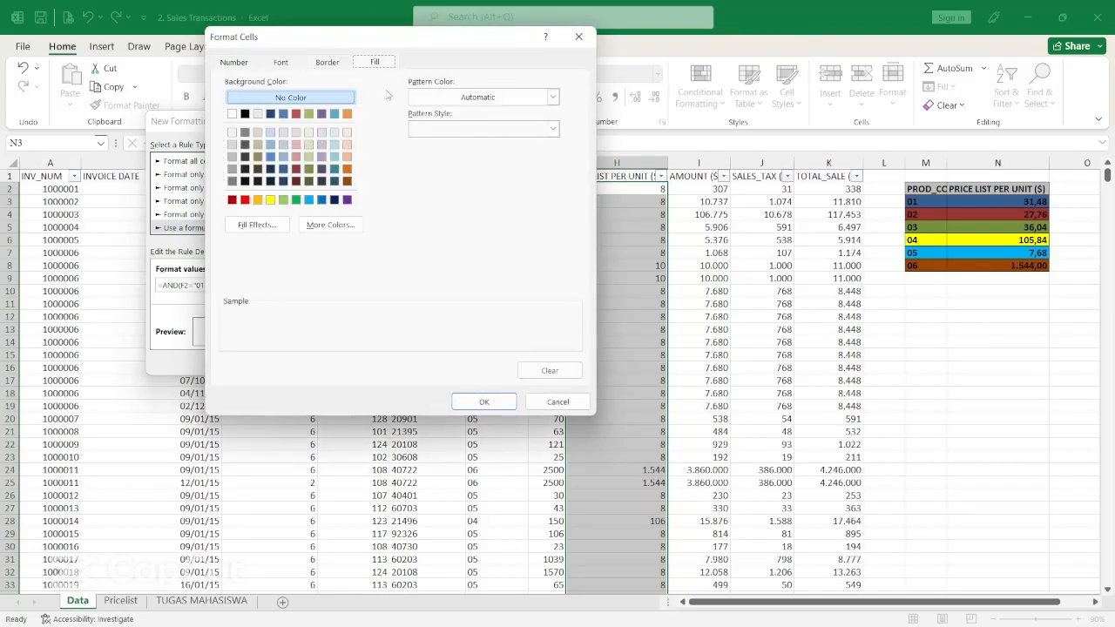
pyautogui.click(283, 168)
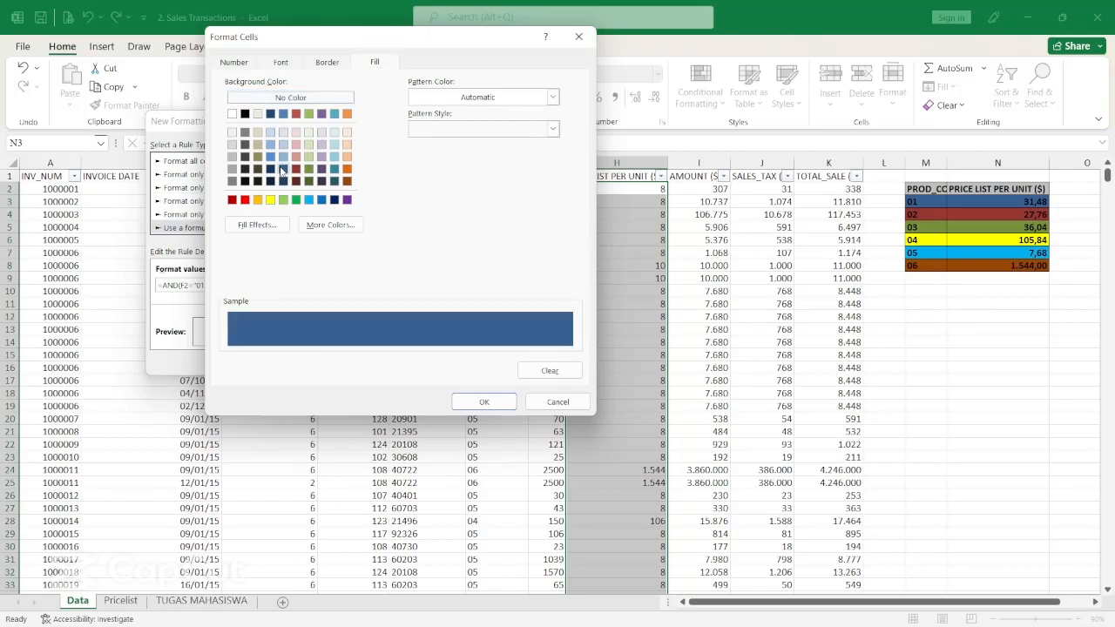
pyautogui.click(485, 402)
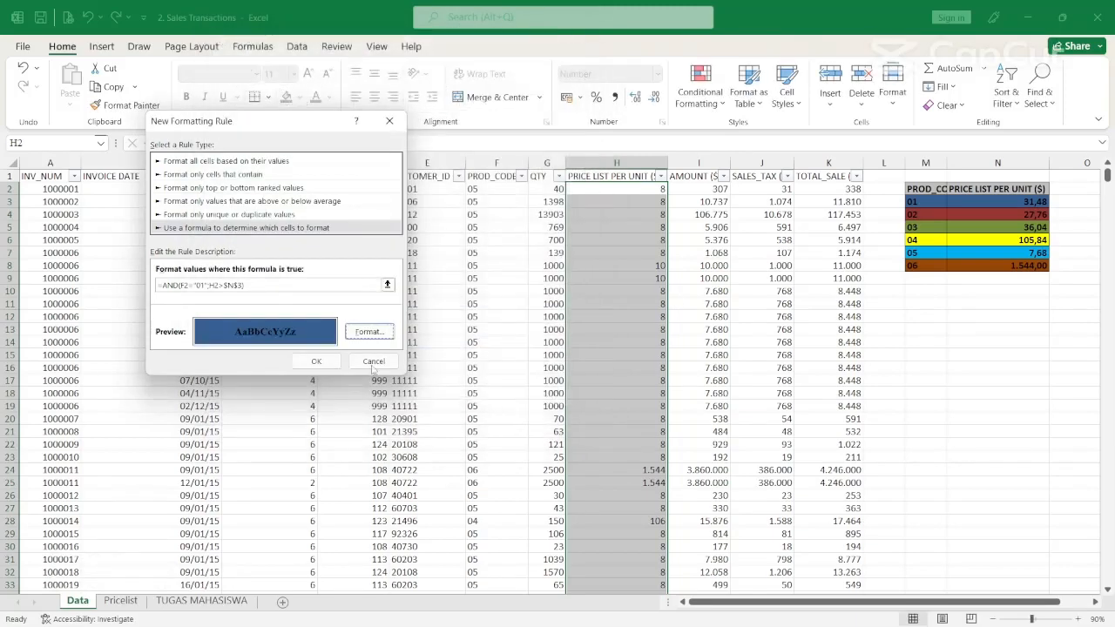
pyautogui.click(316, 361)
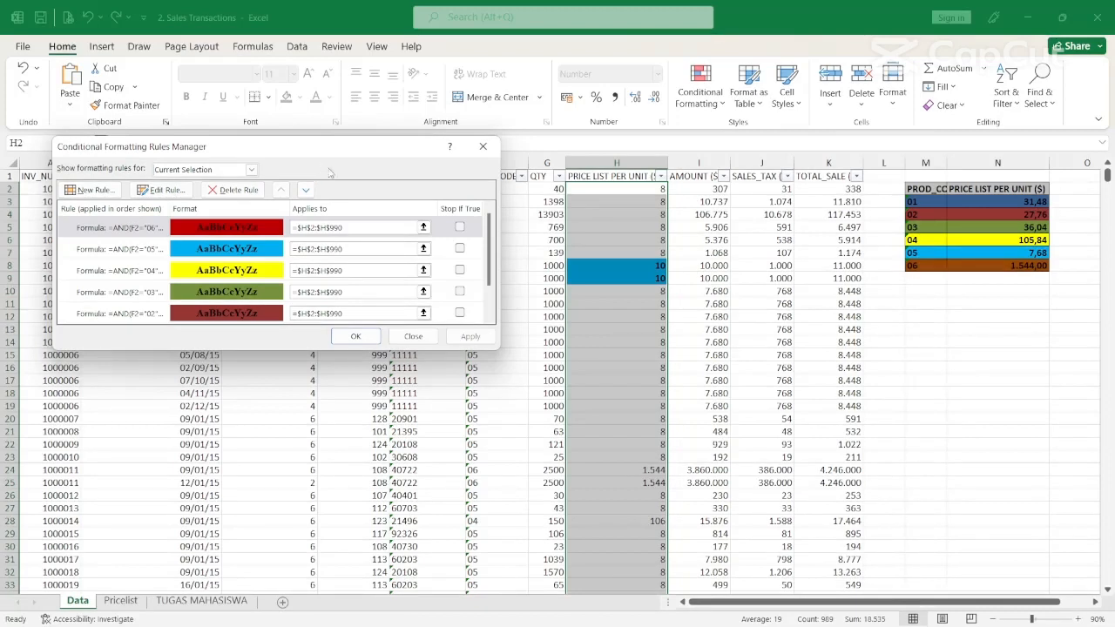
pyautogui.click(372, 337)
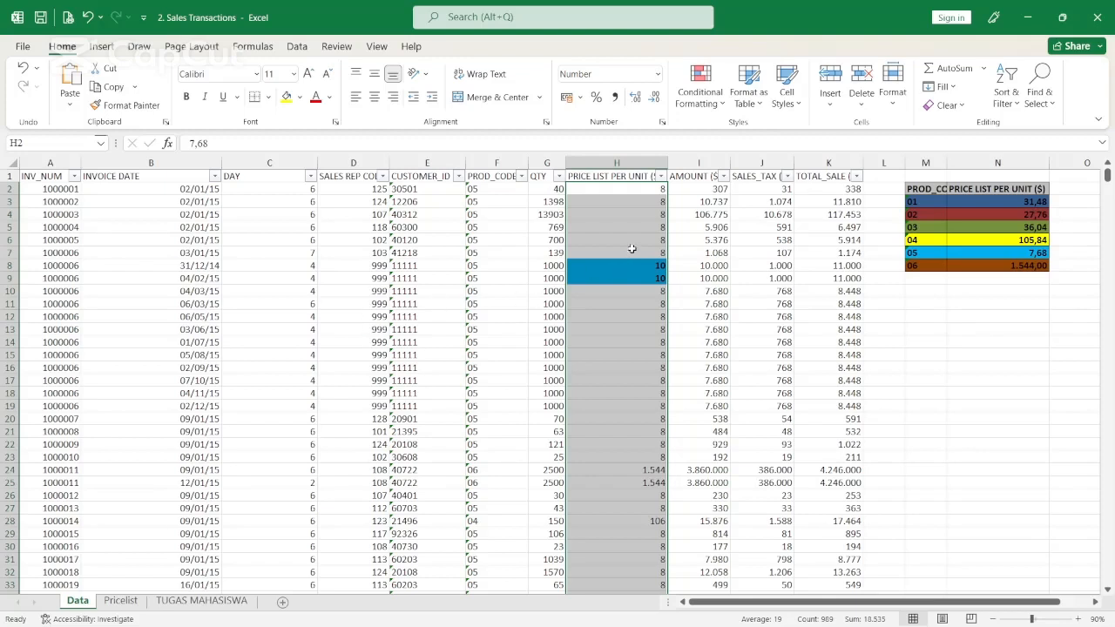
# Step: Filter PRICE LIST PER UNIT by the dark blue cell color and check the matching entry on the TUGAS MAHASISWA sheet
pyautogui.click(661, 177)
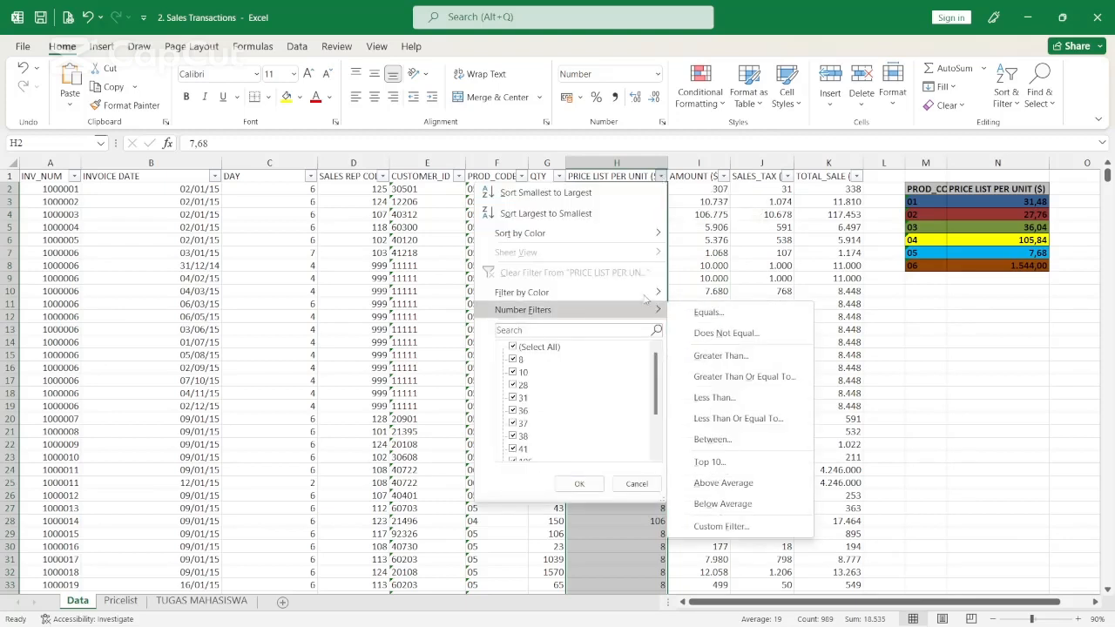
pyautogui.moveTo(646, 297)
pyautogui.click(737, 372)
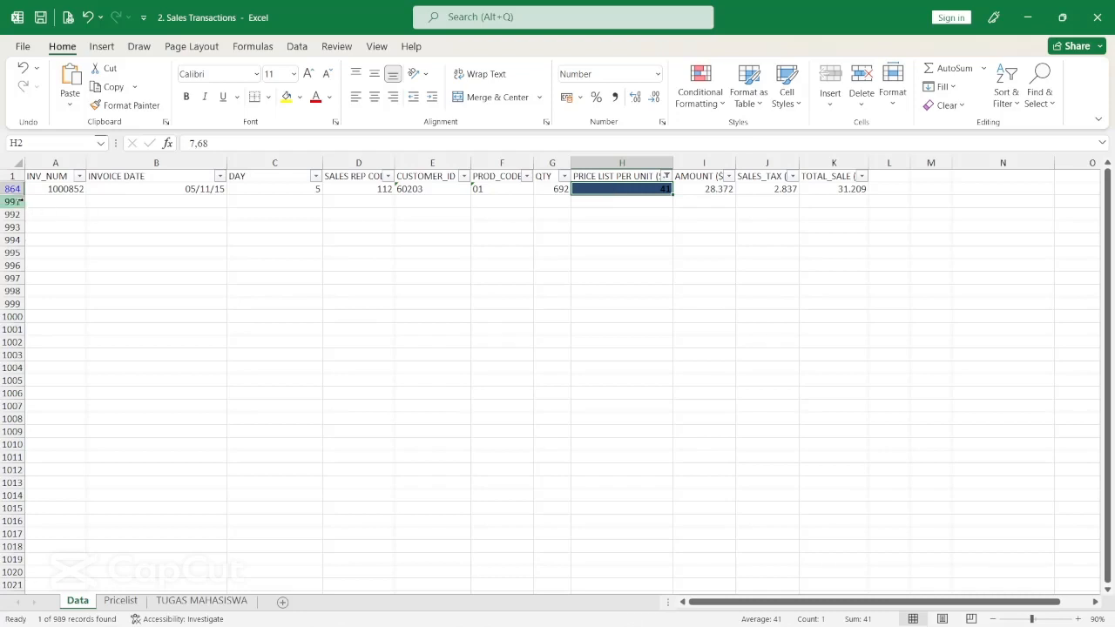
pyautogui.click(202, 601)
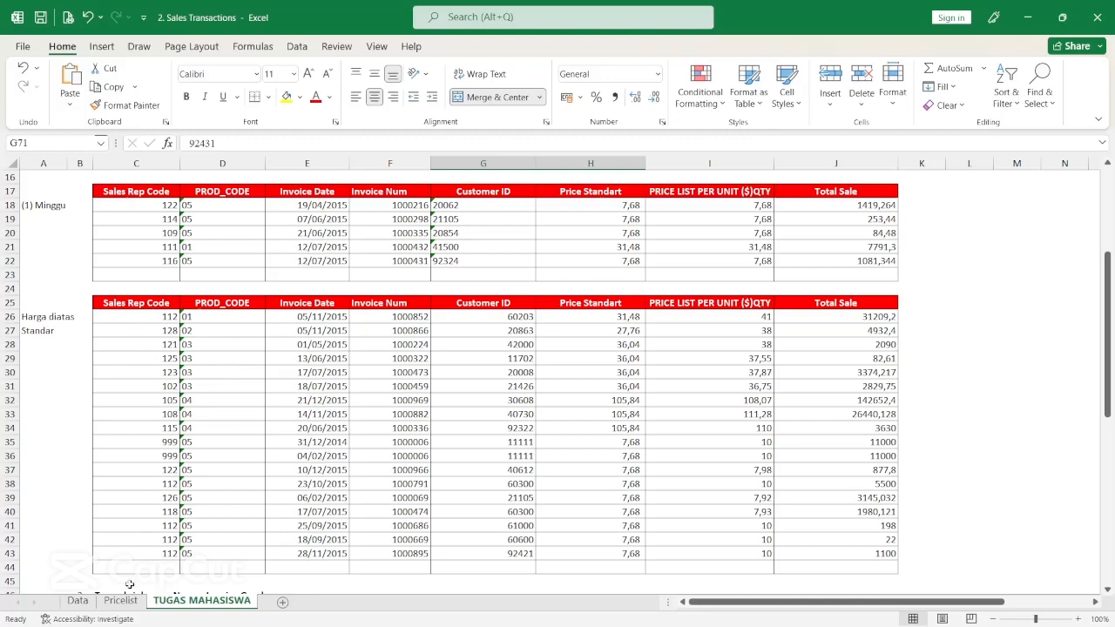
pyautogui.click(77, 601)
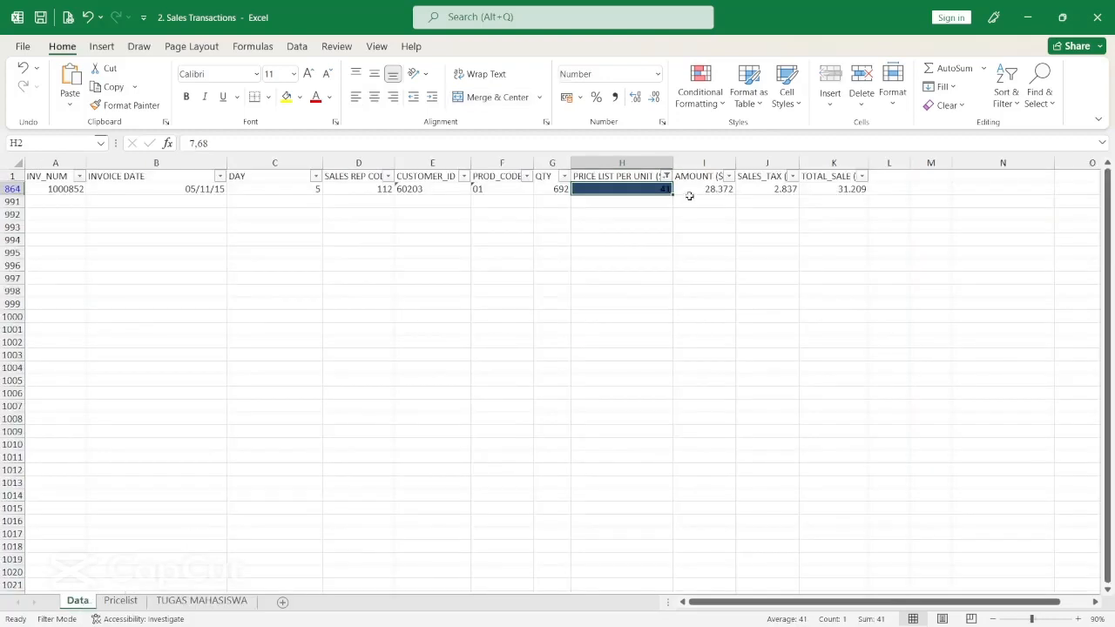
# Step: Clear the dark blue filter from PRICE LIST PER UNIT and filter the column by the dark red cell color
pyautogui.click(666, 176)
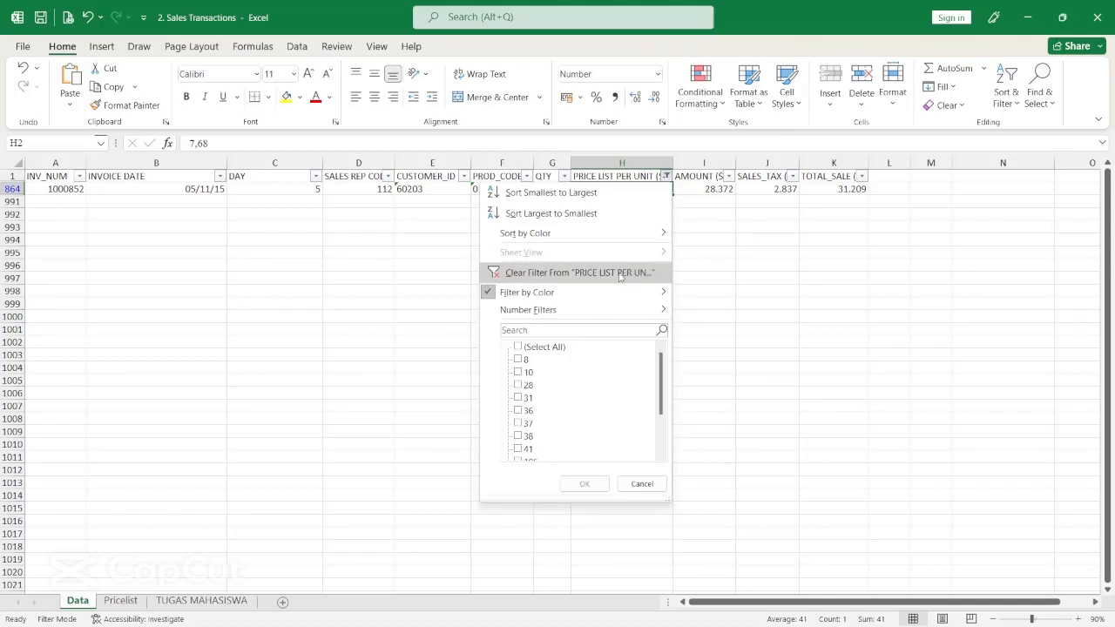
pyautogui.click(620, 272)
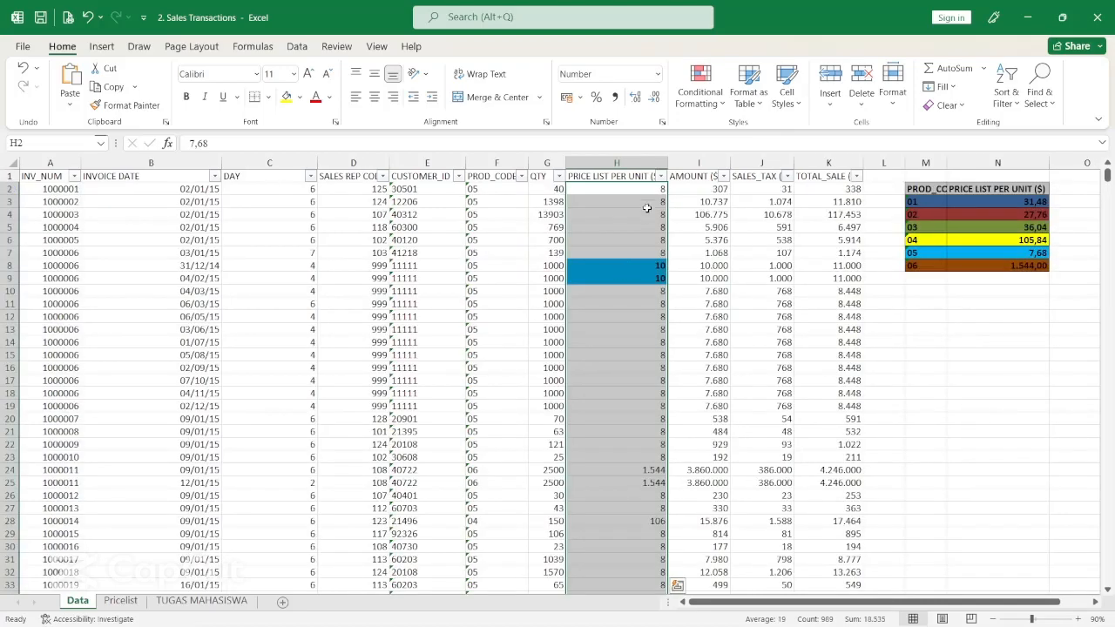
pyautogui.click(662, 176)
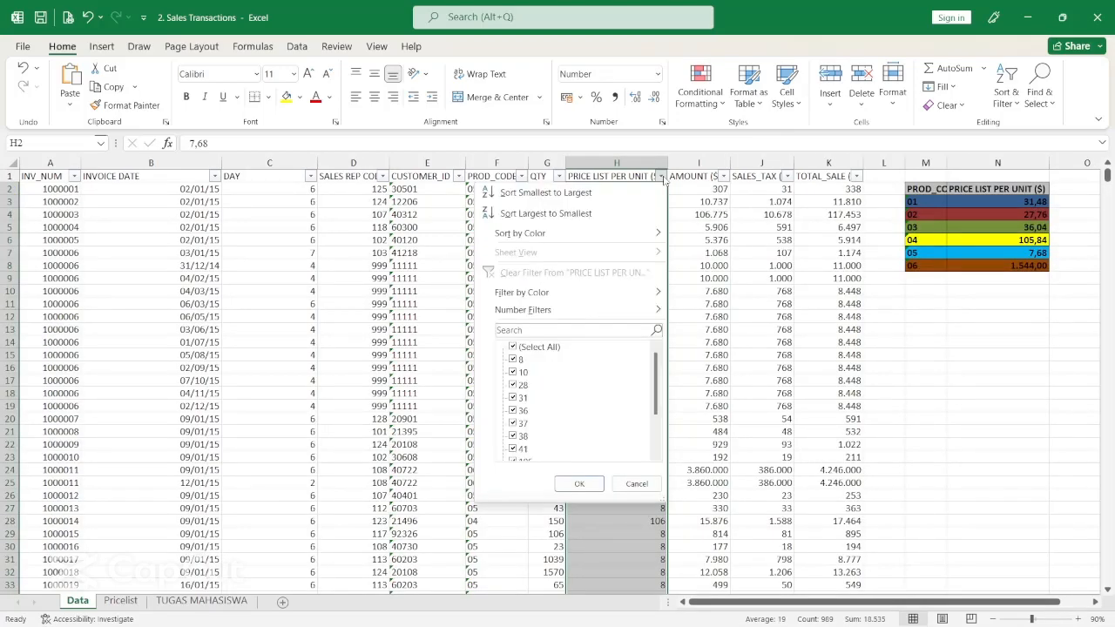
pyautogui.moveTo(636, 293)
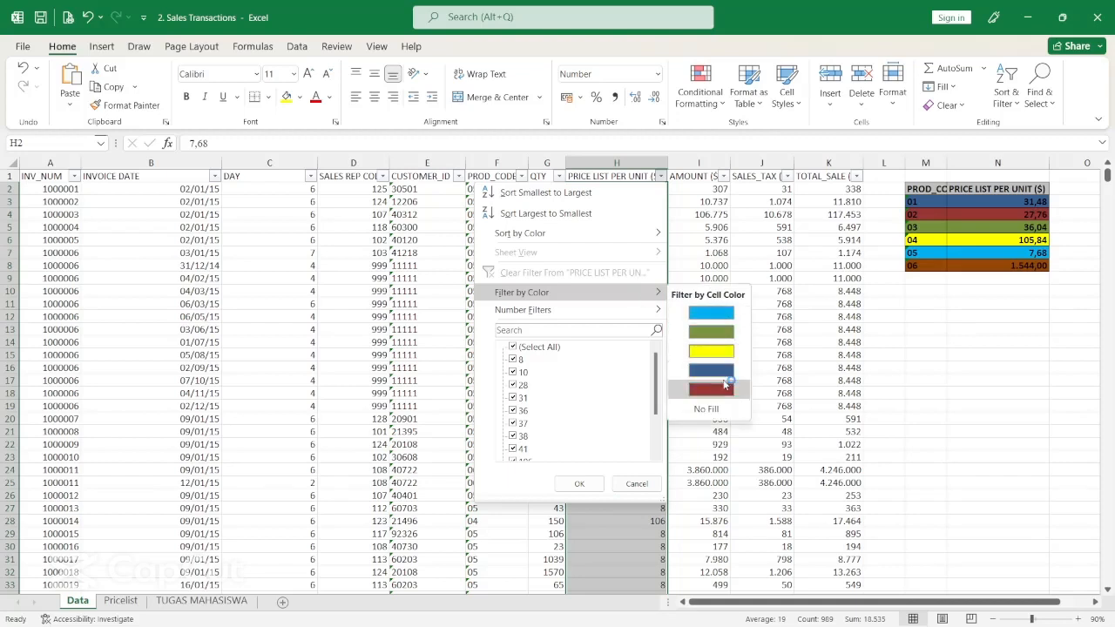
pyautogui.click(722, 388)
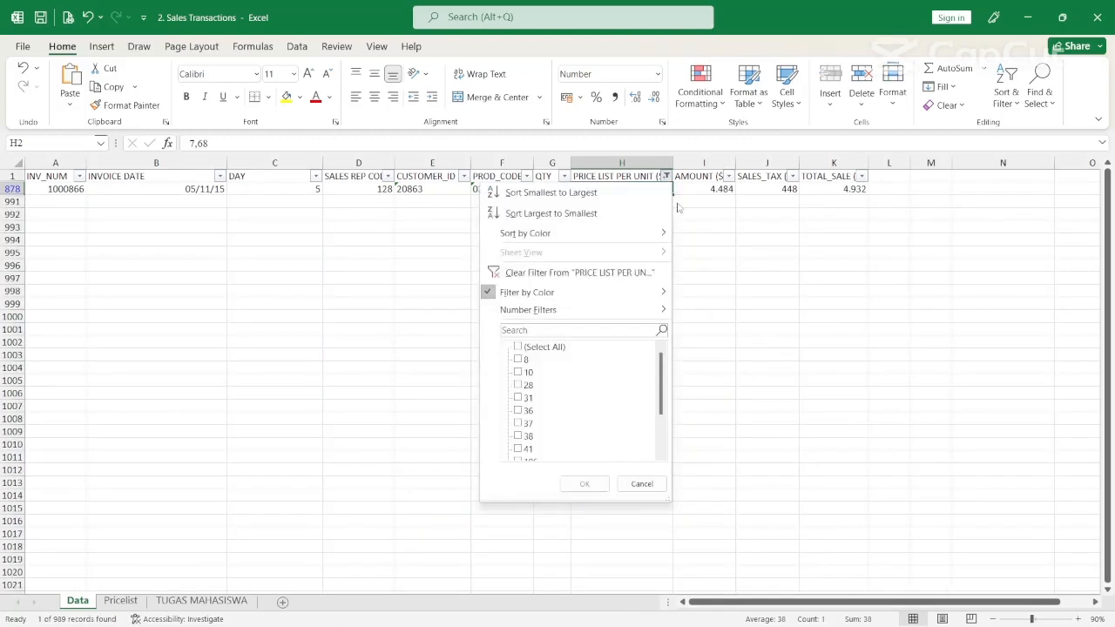
# Step: Clear the dark red filter from PRICE LIST PER UNIT and filter the column by the green cell color
pyautogui.click(666, 176)
pyautogui.click(620, 271)
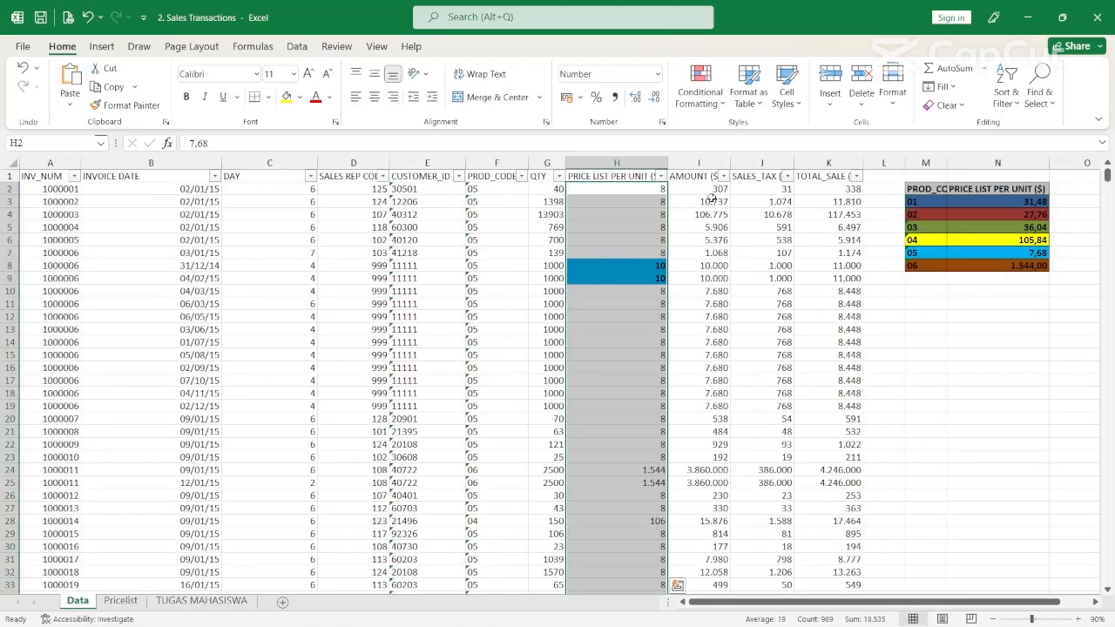
pyautogui.click(662, 176)
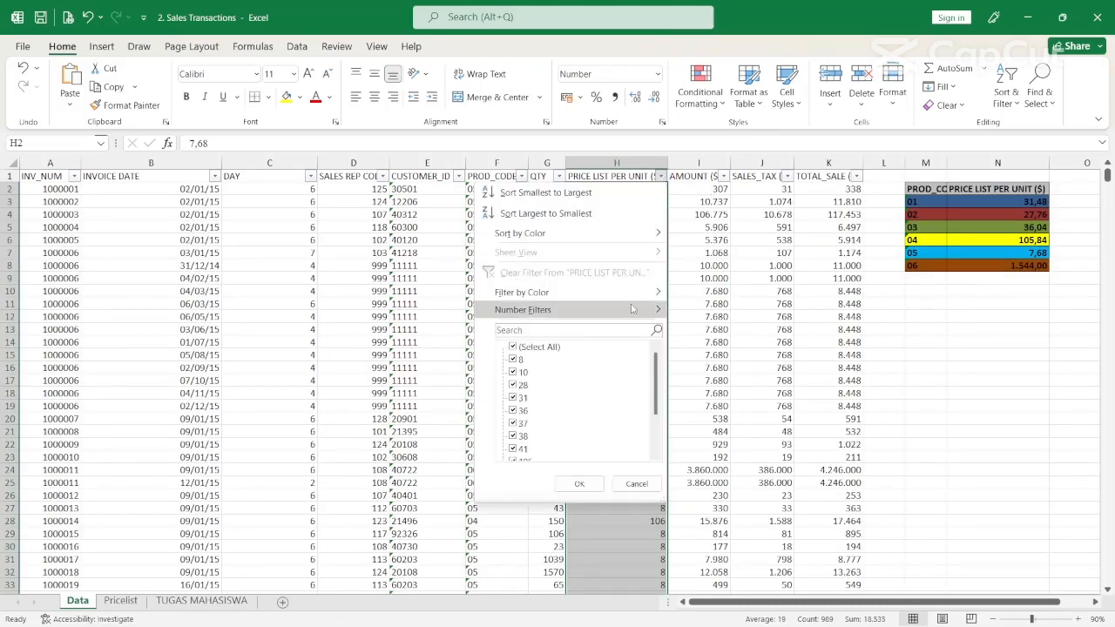
pyautogui.moveTo(629, 319)
pyautogui.moveTo(633, 296)
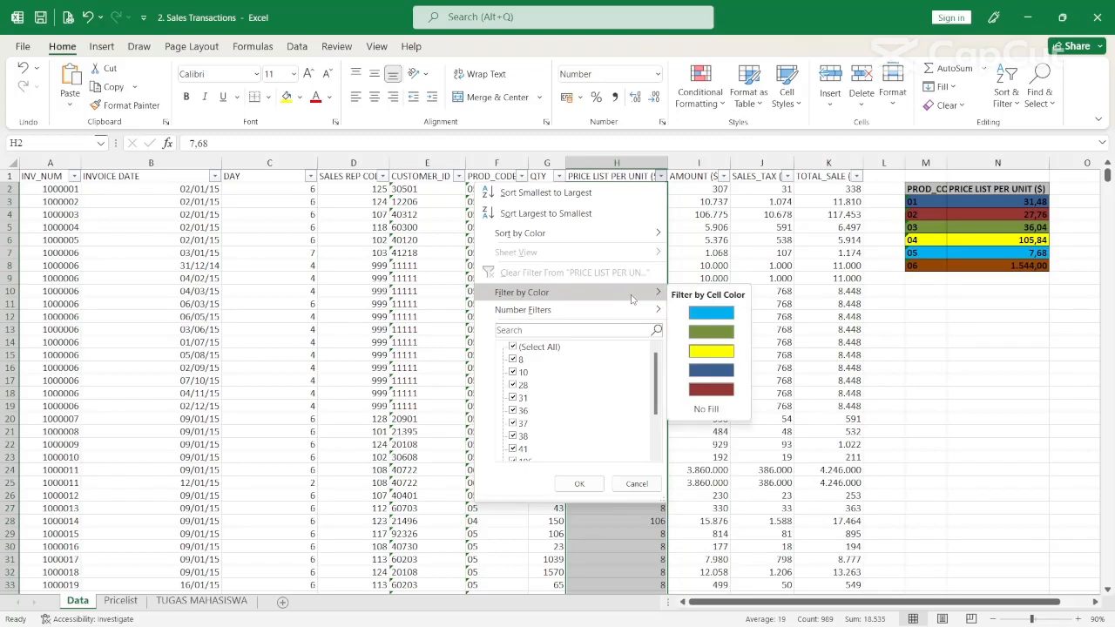
pyautogui.click(713, 331)
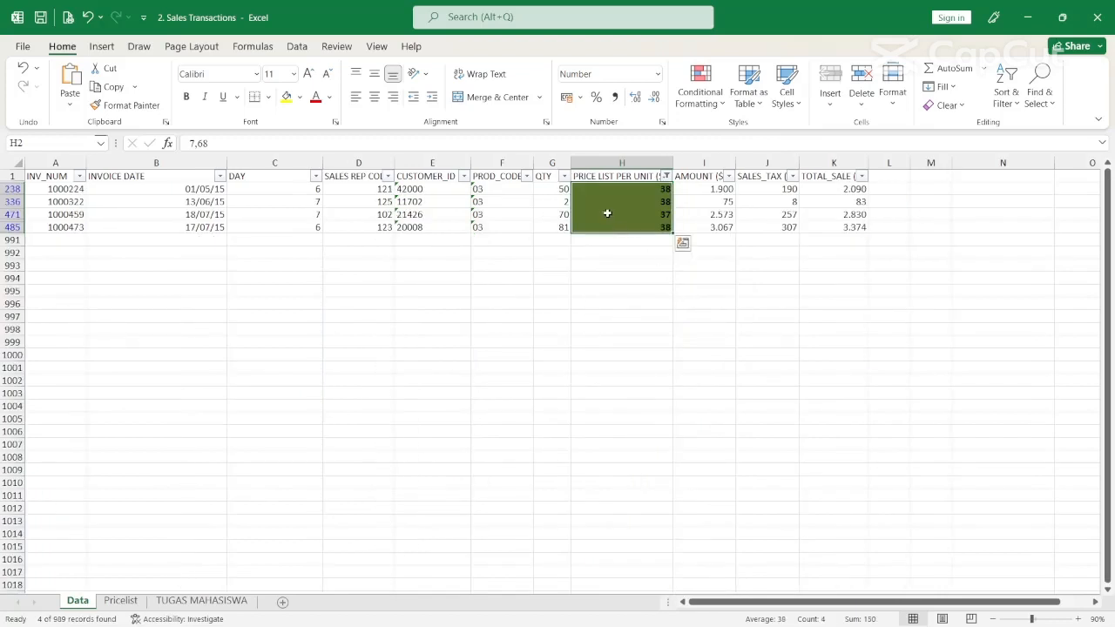
# Step: Switch the PRICE LIST PER UNIT color filter to the yellow cell color
pyautogui.click(666, 176)
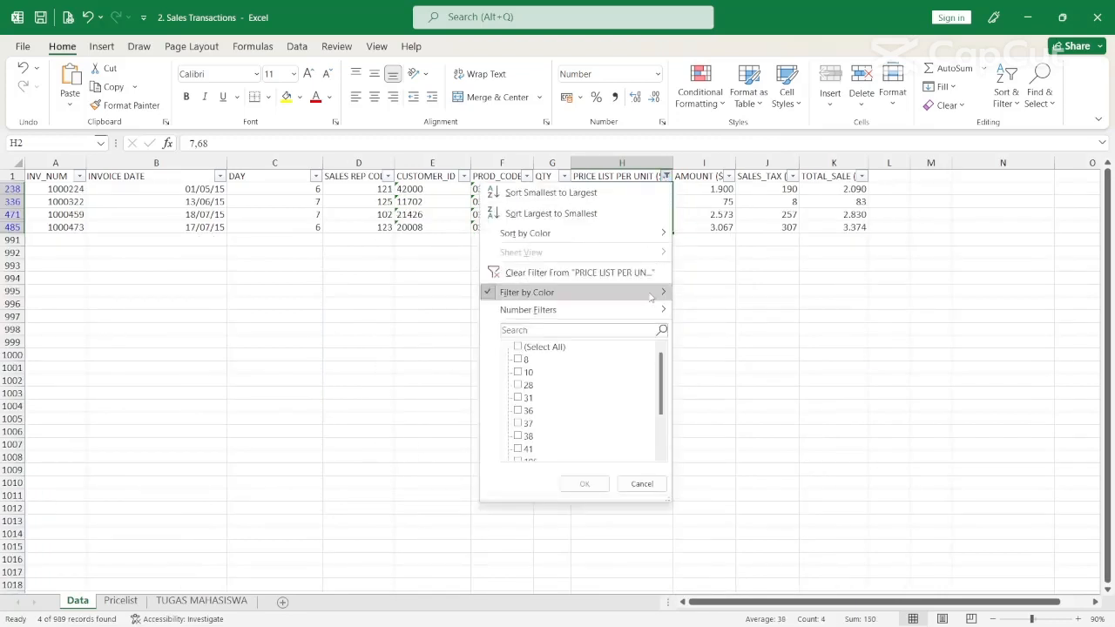
pyautogui.moveTo(650, 297)
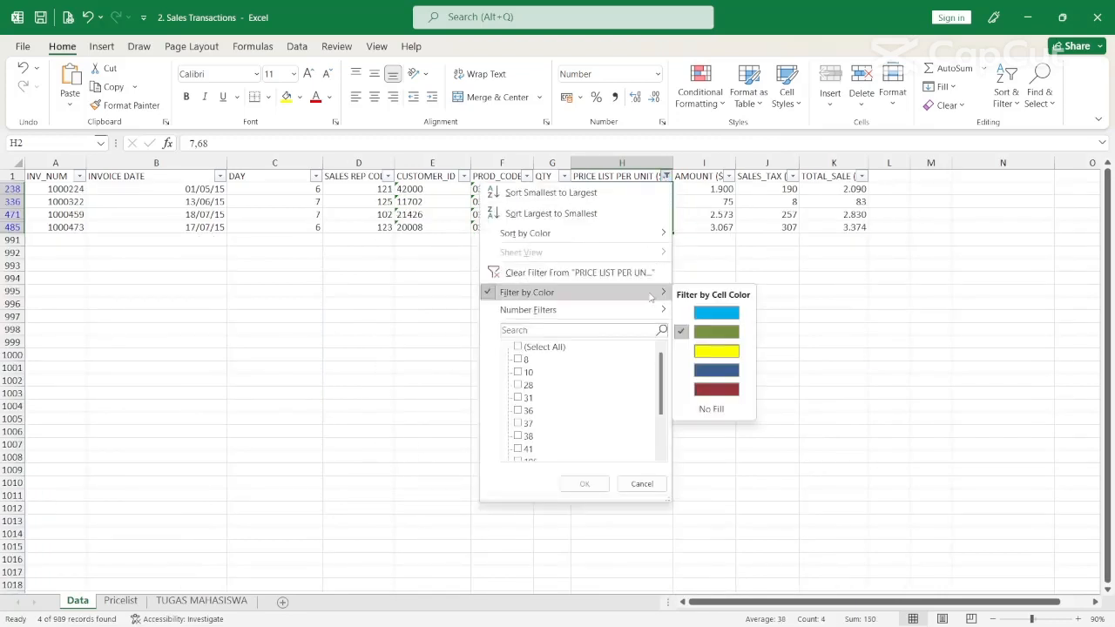
pyautogui.click(712, 351)
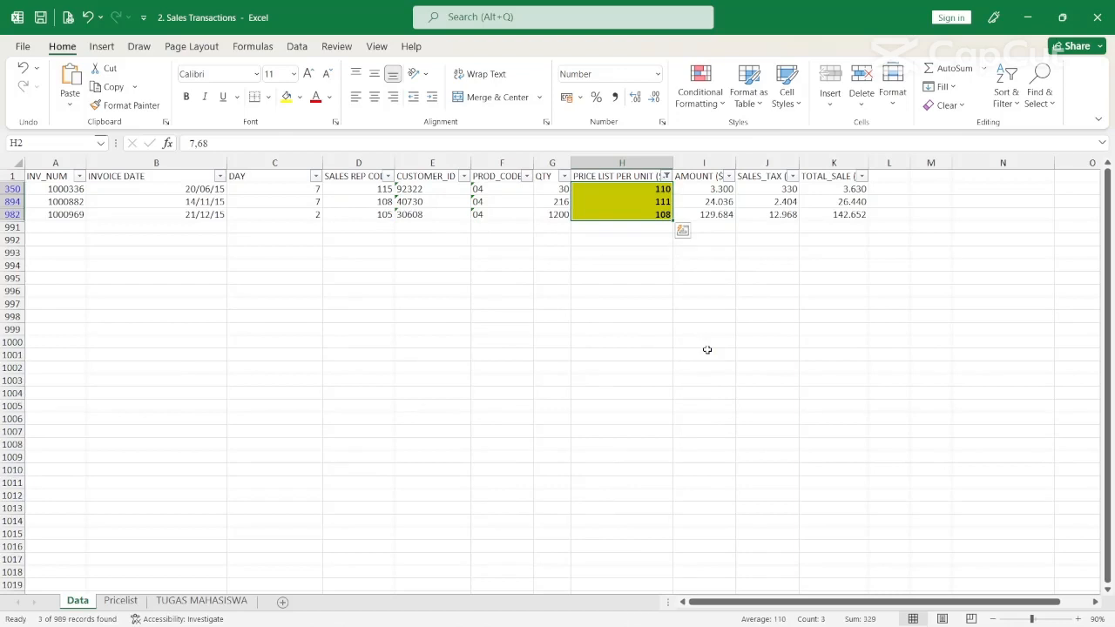
# Step: Filter PRICE LIST PER UNIT by the light blue cell color instead
pyautogui.click(665, 176)
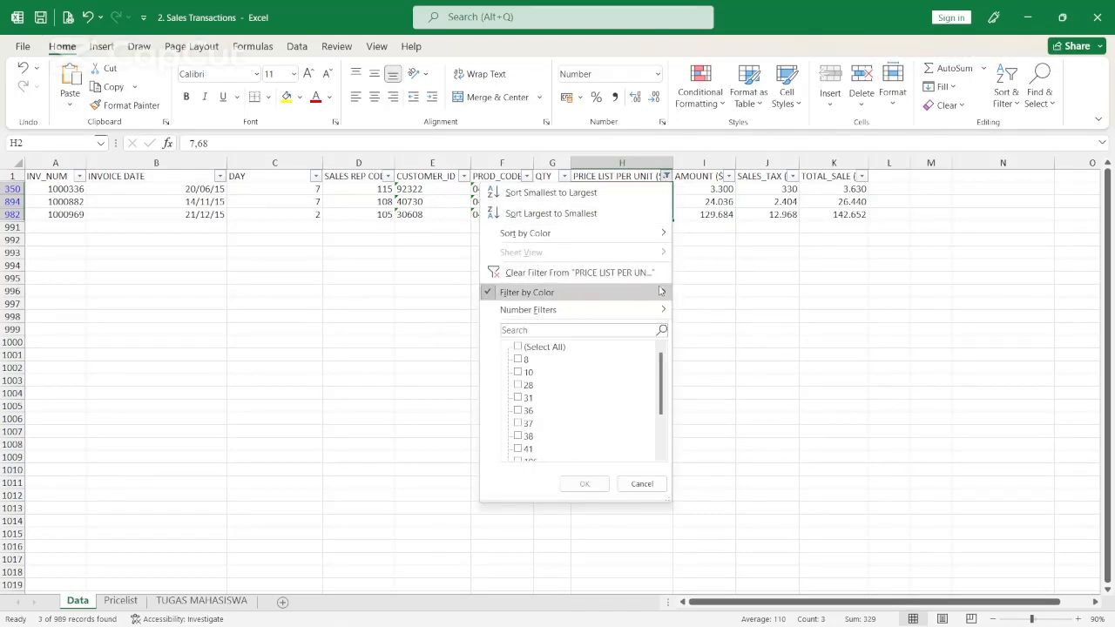
pyautogui.moveTo(660, 292)
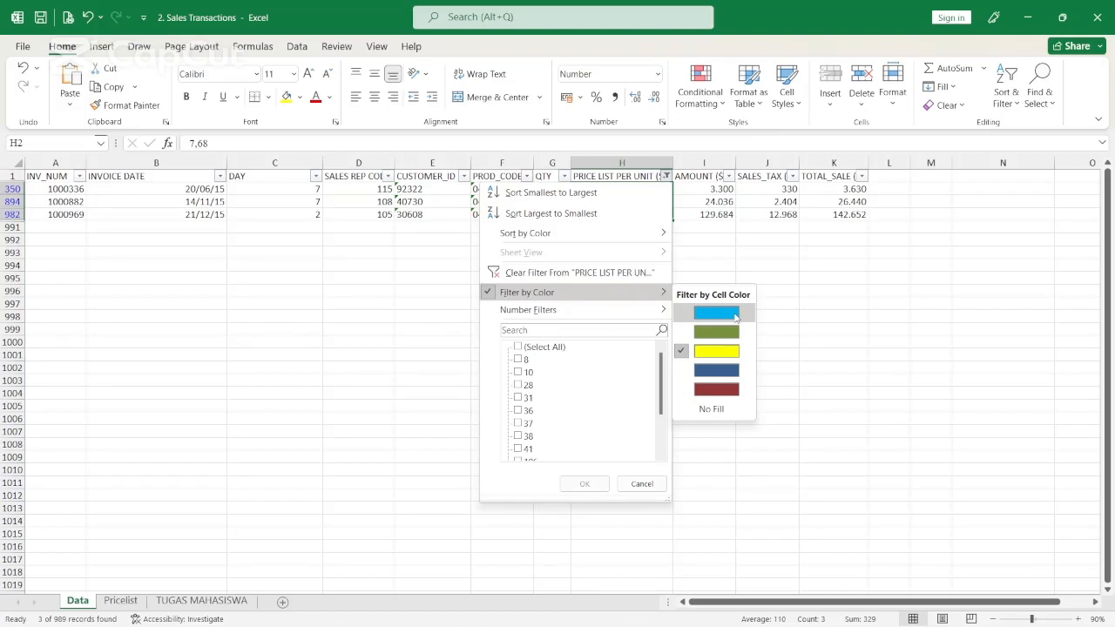
pyautogui.click(735, 315)
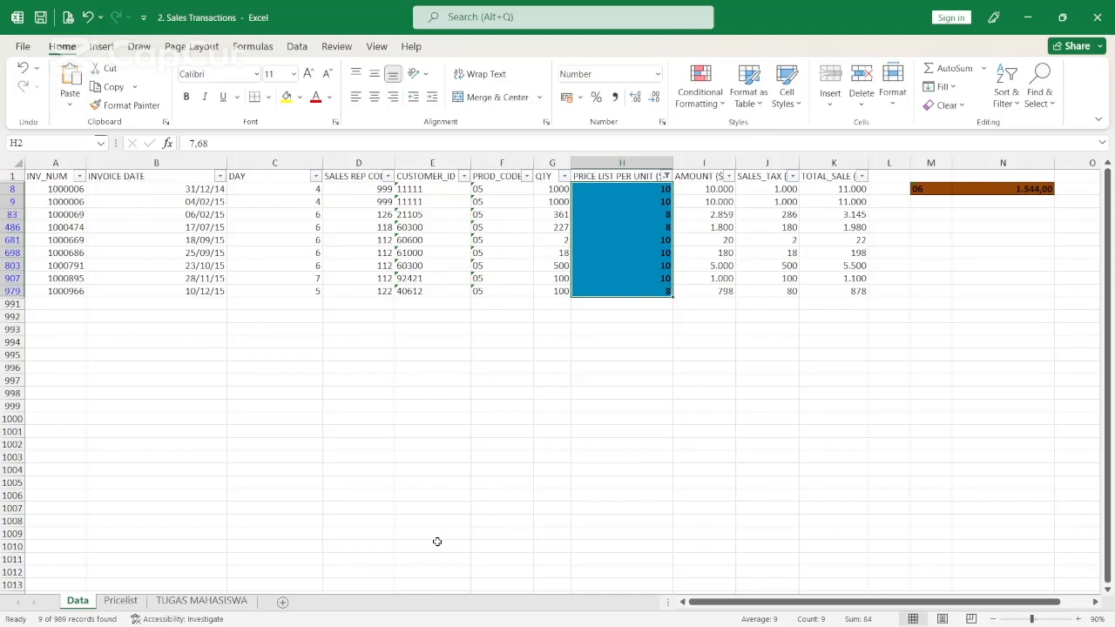
# Step: Review the above-standard prices and duplicate invoice tables on the TUGAS MAHASISWA sheet, and clear the color filter from PRICE LIST PER UNIT on the Data sheet
pyautogui.click(237, 602)
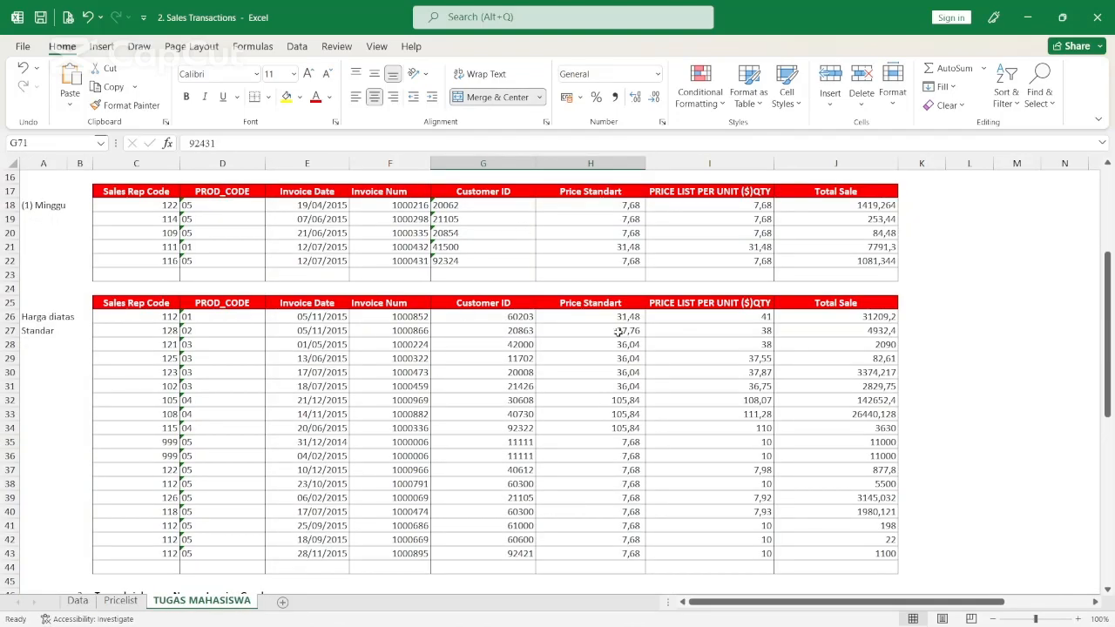
pyautogui.scroll(-7, 617, 335)
pyautogui.scroll(-2, 617, 333)
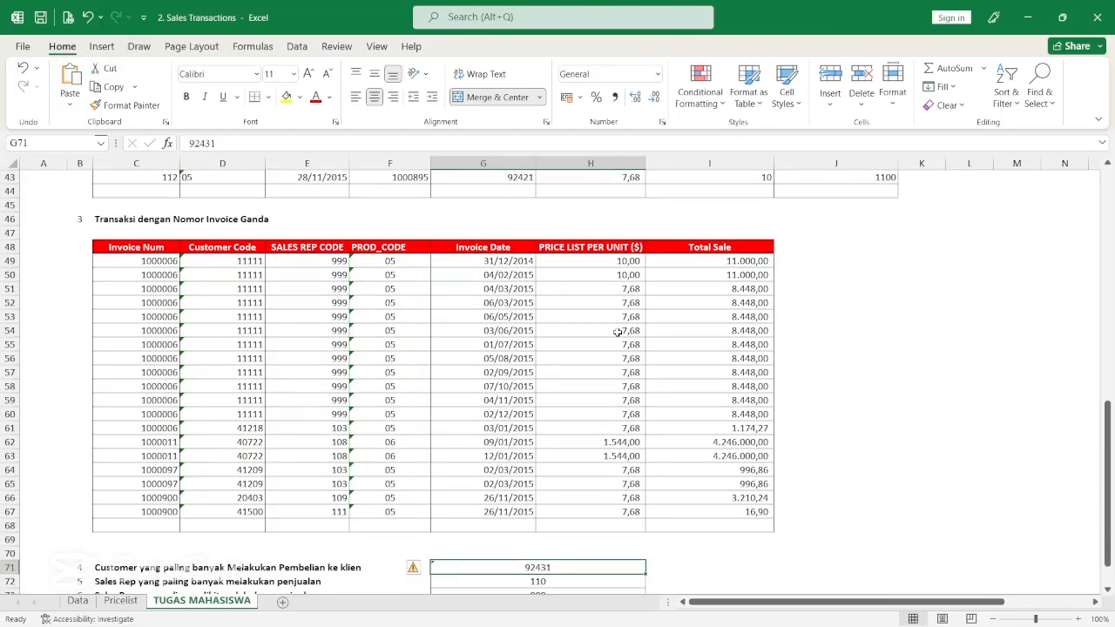
pyautogui.click(83, 602)
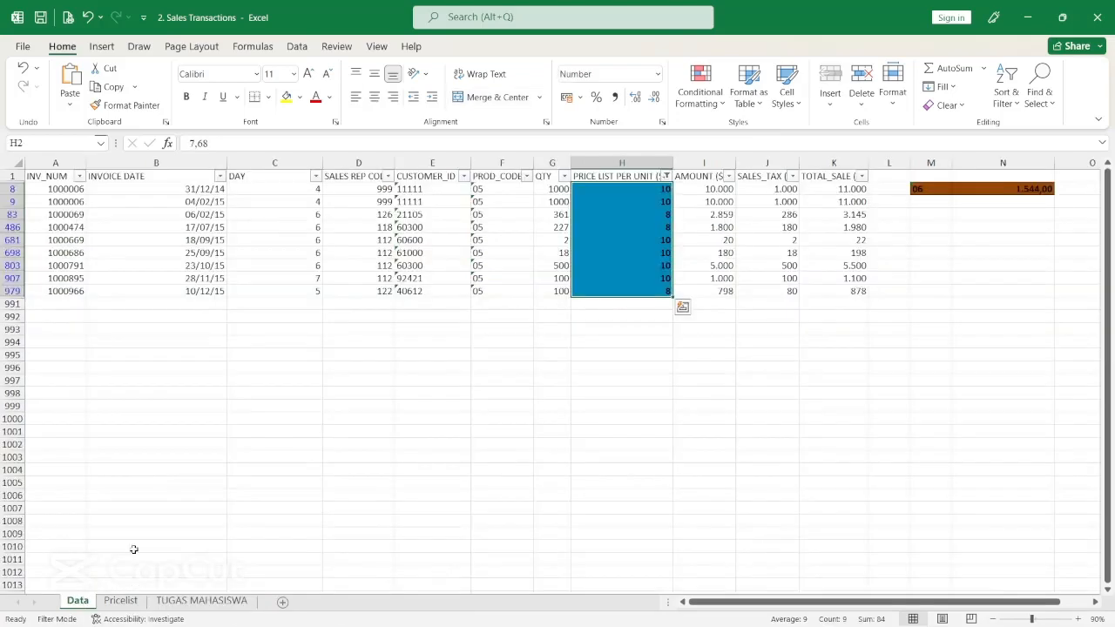
pyautogui.click(667, 177)
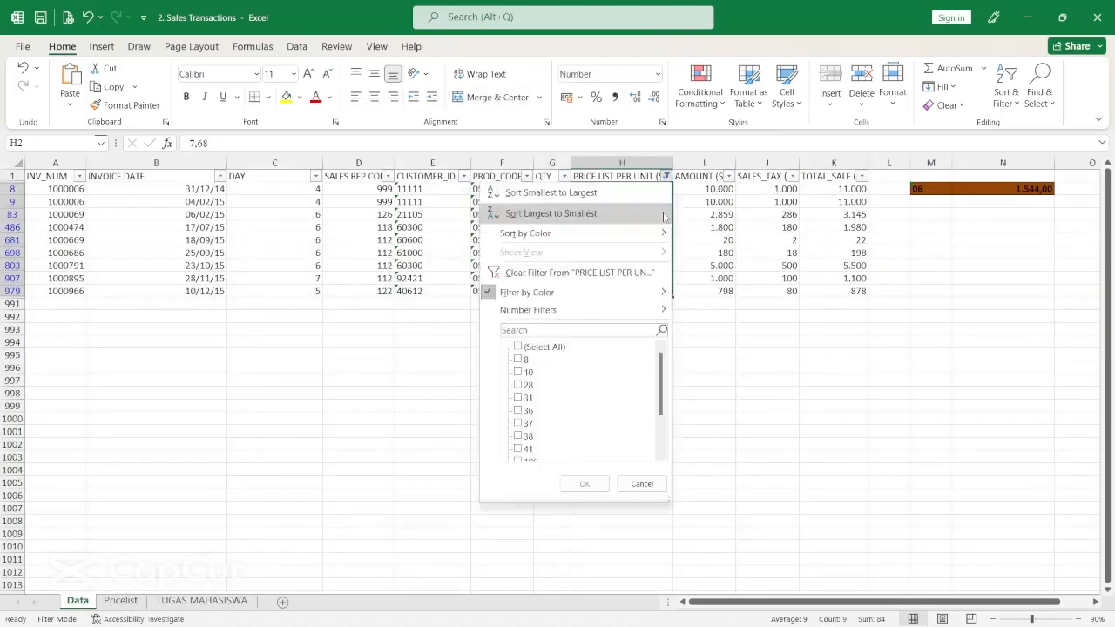
pyautogui.click(607, 275)
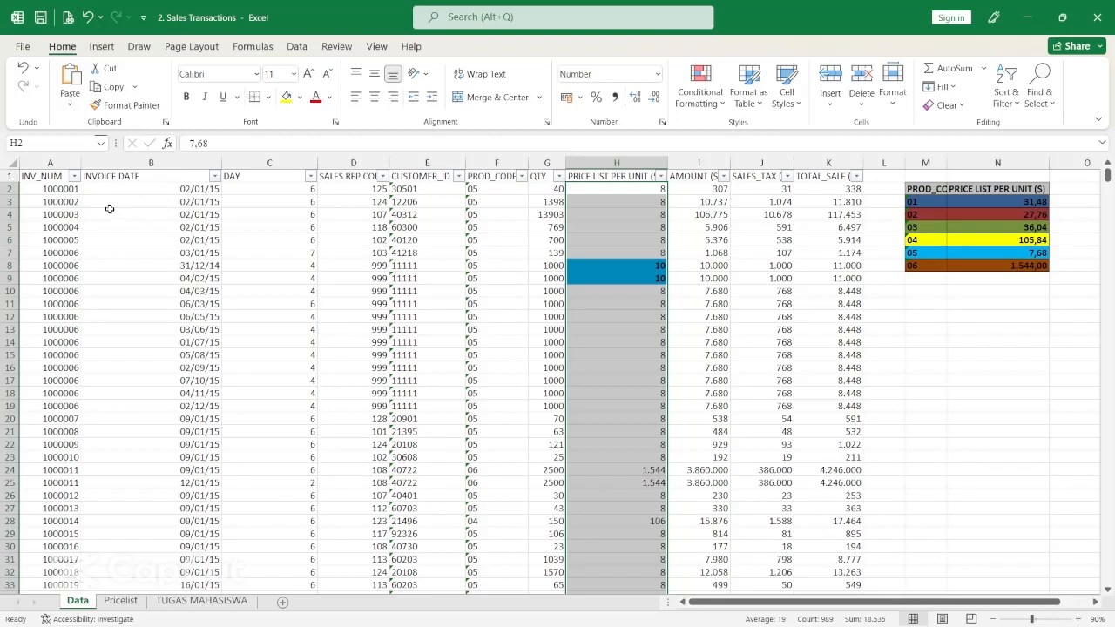
# Step: Highlight duplicate values in the INV_NUM column with Light Red Fill with Dark Red Text
pyautogui.click(68, 192)
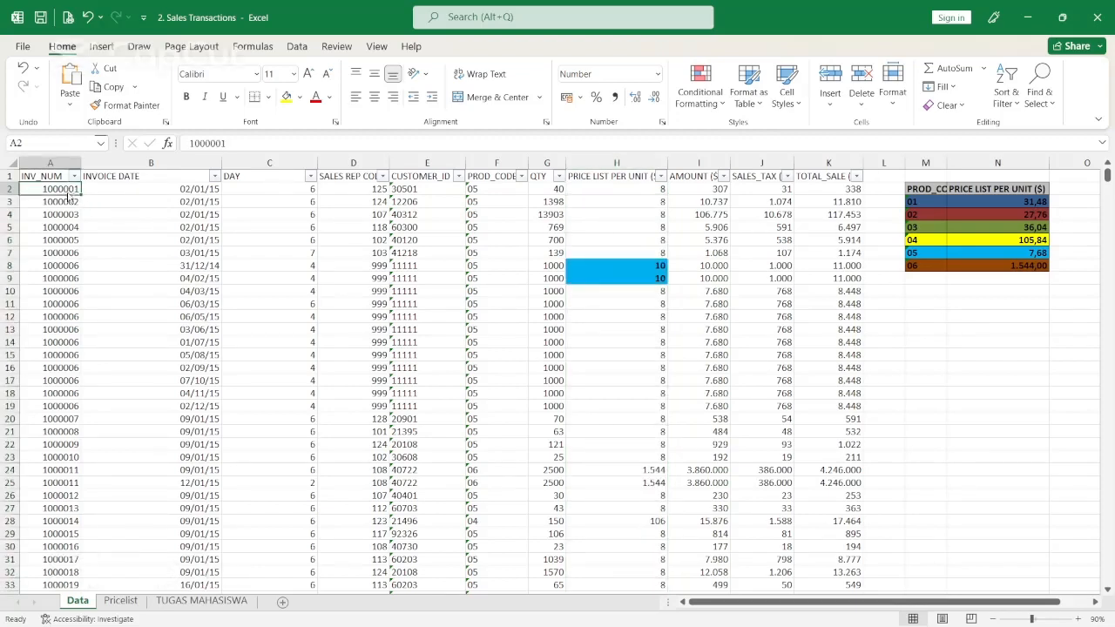
pyautogui.hotkey('ctrl', 'shift', 'Down')
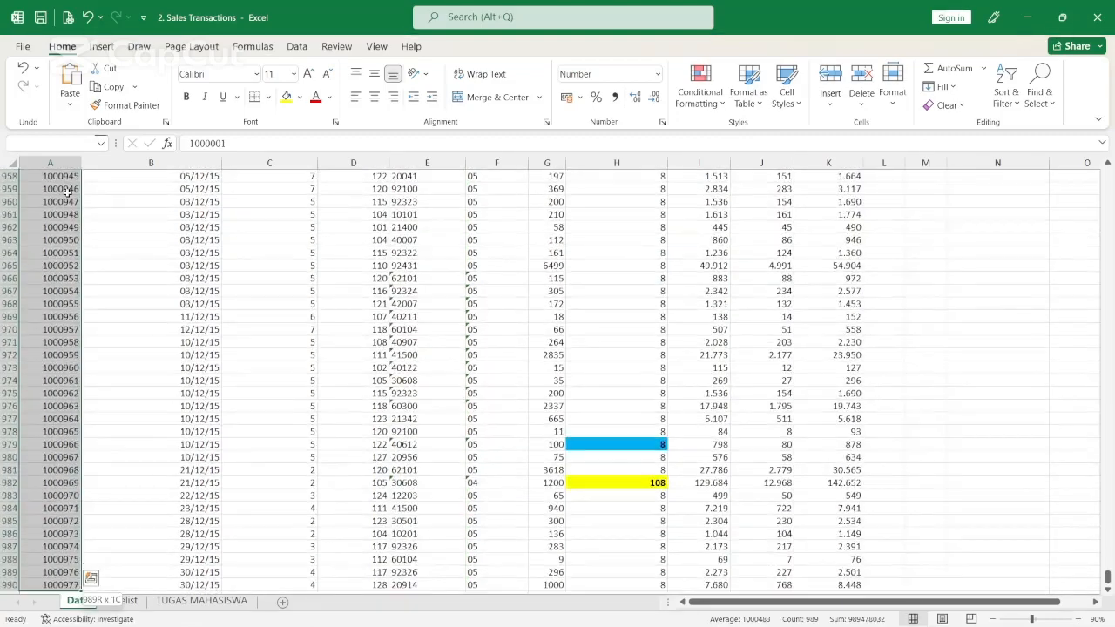
pyautogui.click(704, 103)
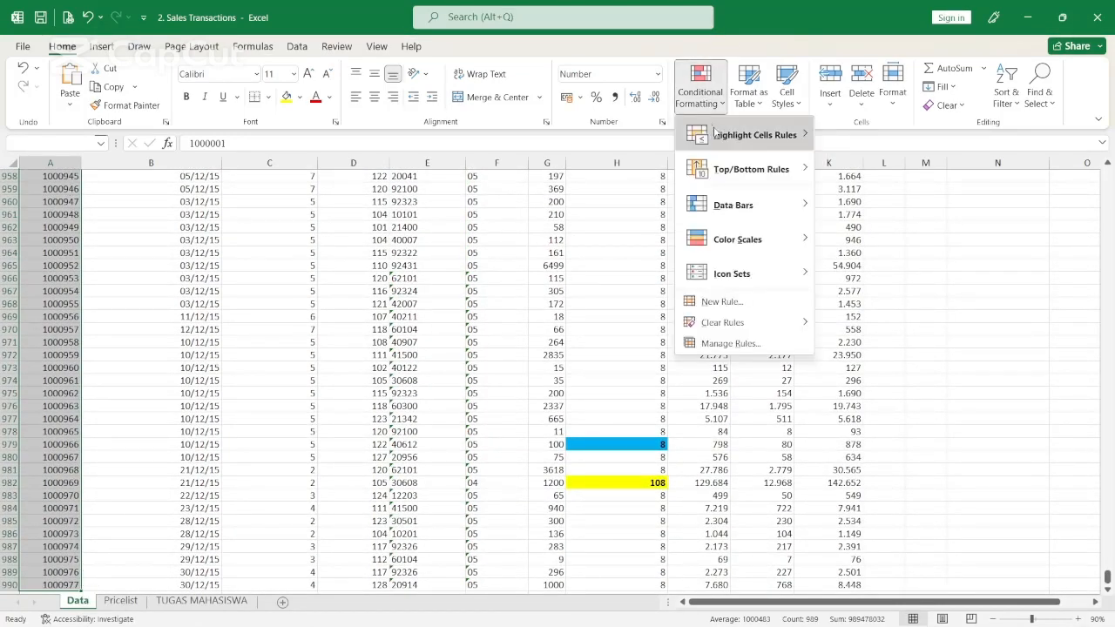
pyautogui.moveTo(721, 134)
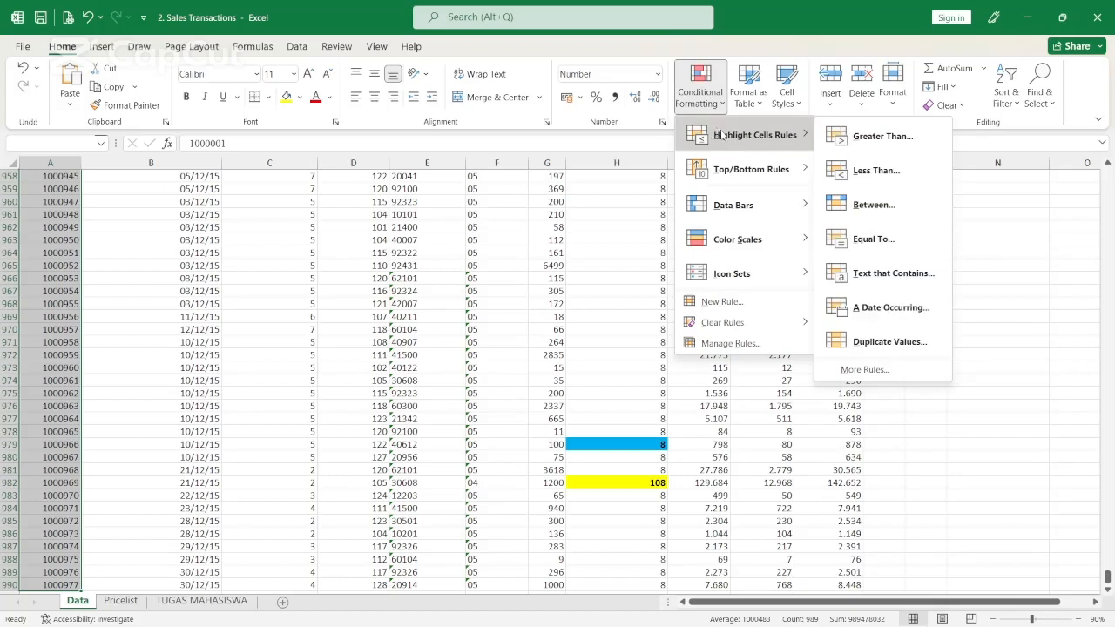
pyautogui.click(912, 335)
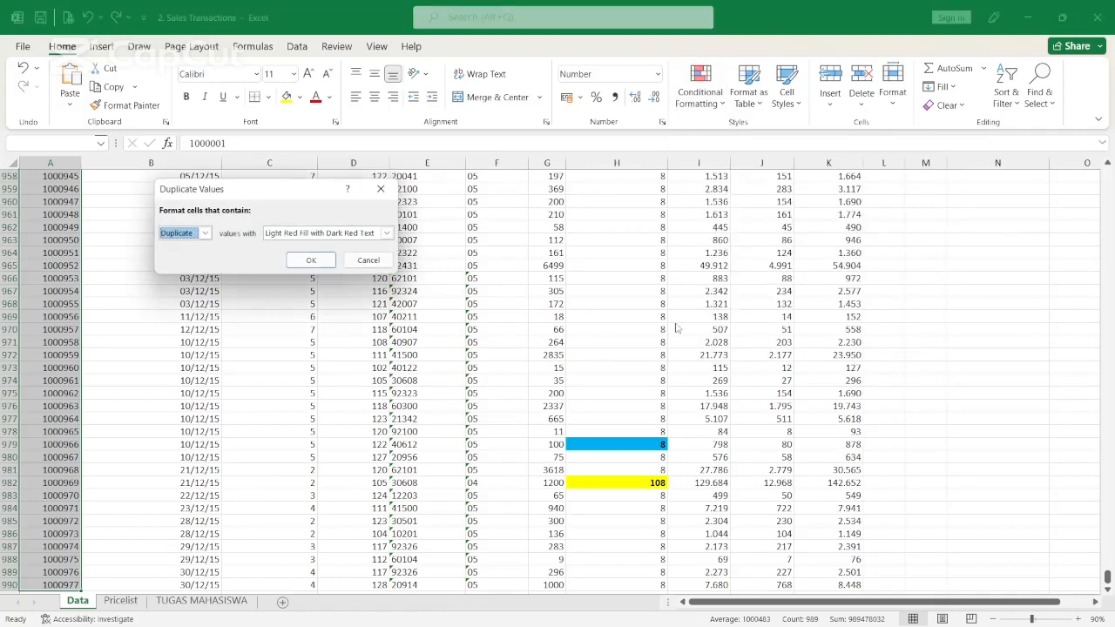
pyautogui.click(302, 258)
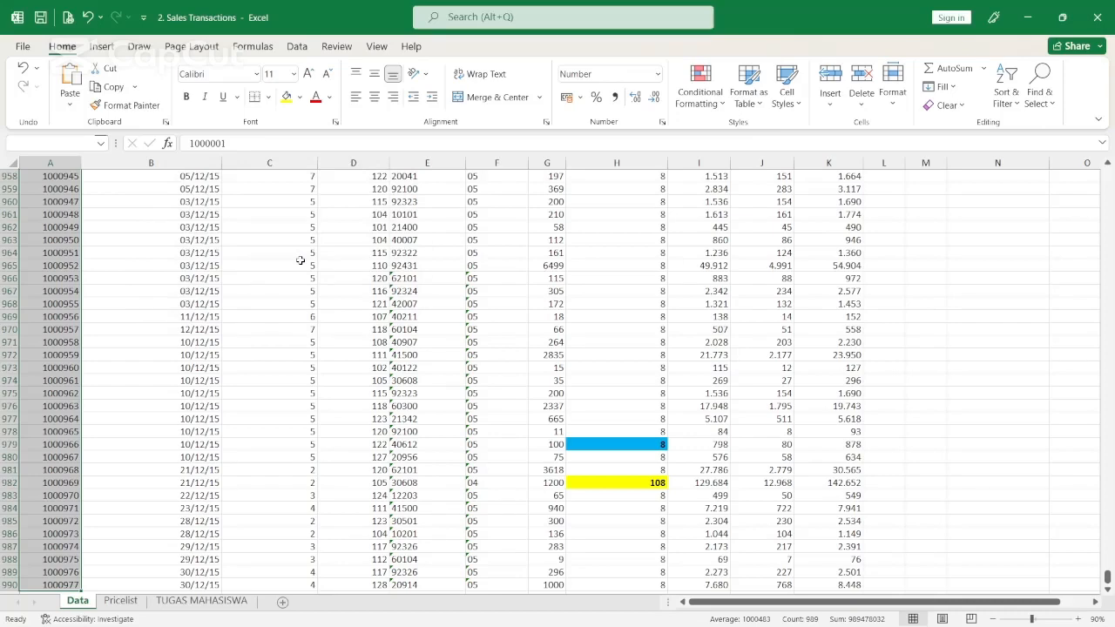
pyautogui.click(48, 333)
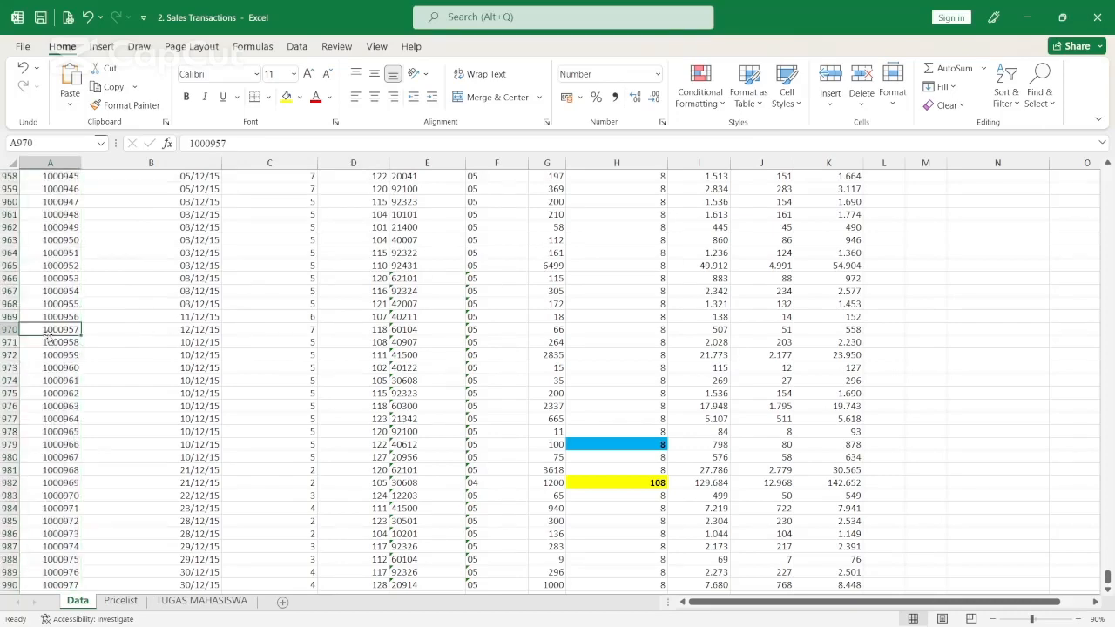
pyautogui.hotkey('ctrl', 'Up')
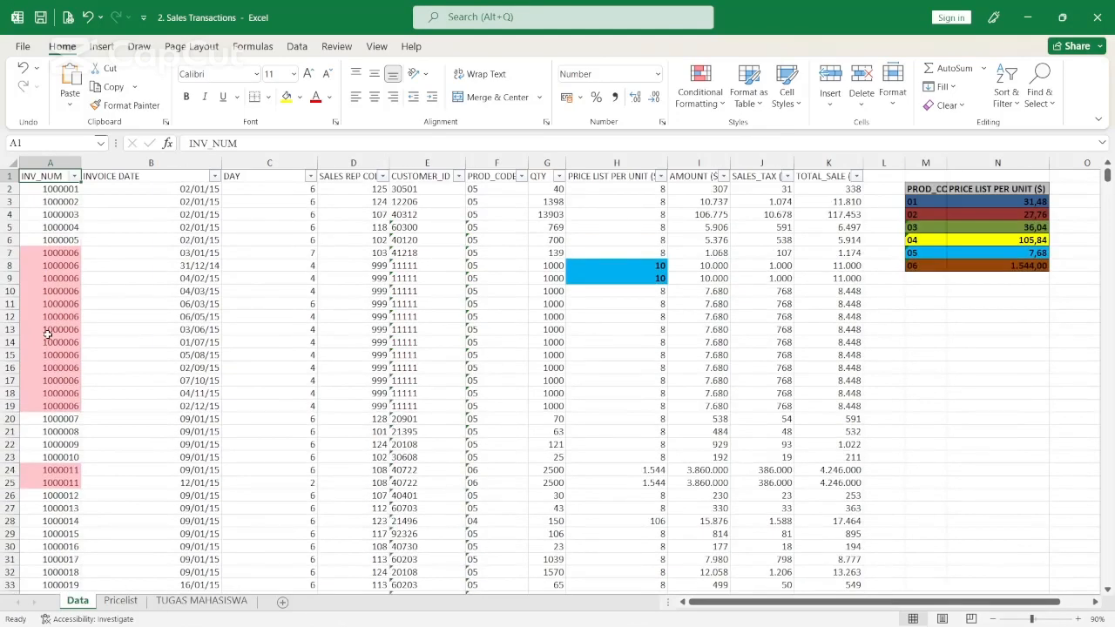
# Step: Filter INV_NUM by the light red cell color and check the remaining questions on the TUGAS MAHASISWA sheet
pyautogui.click(75, 175)
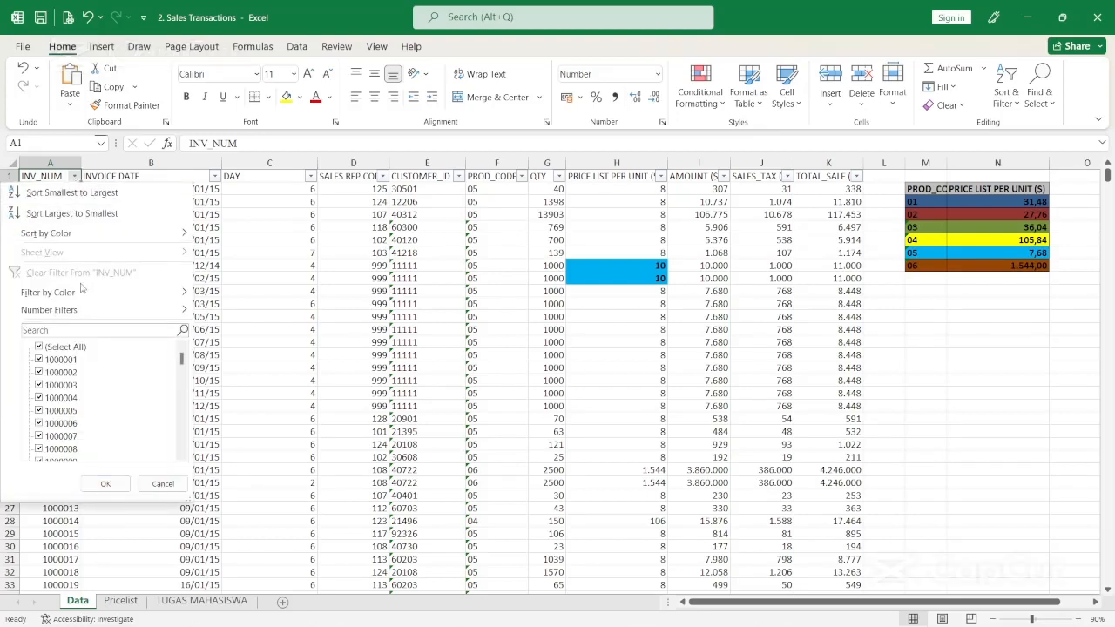
pyautogui.moveTo(81, 291)
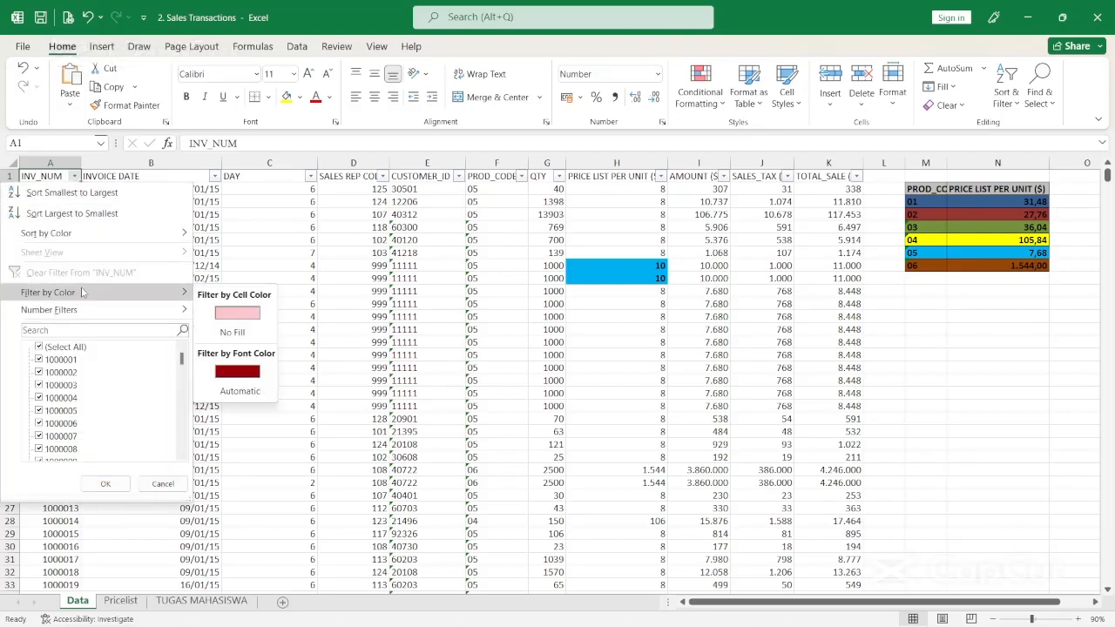
pyautogui.click(236, 314)
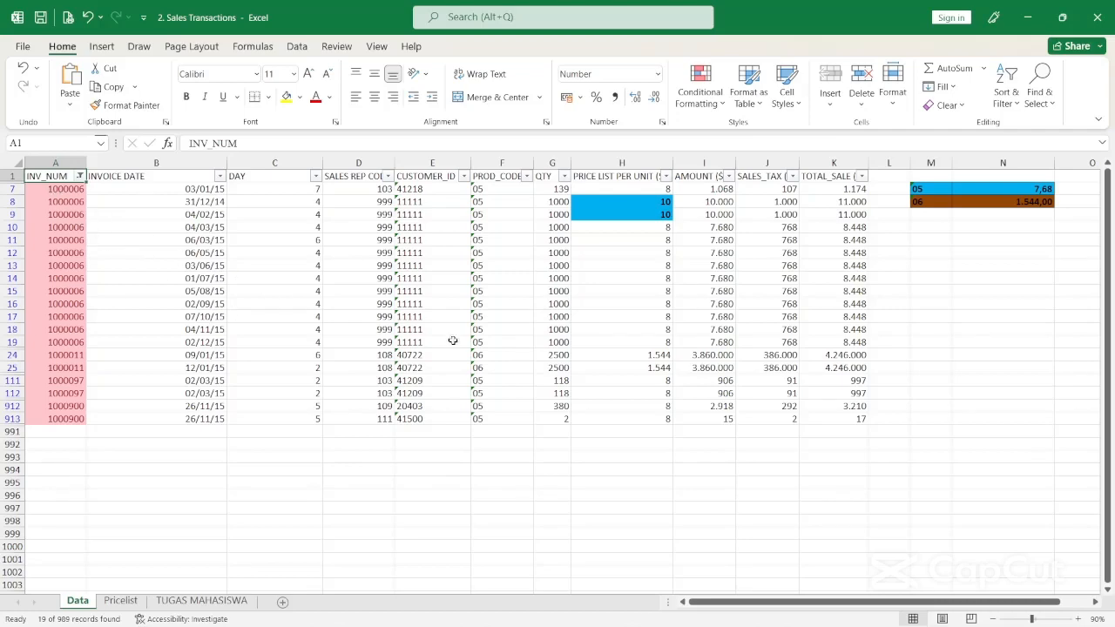
pyautogui.click(224, 600)
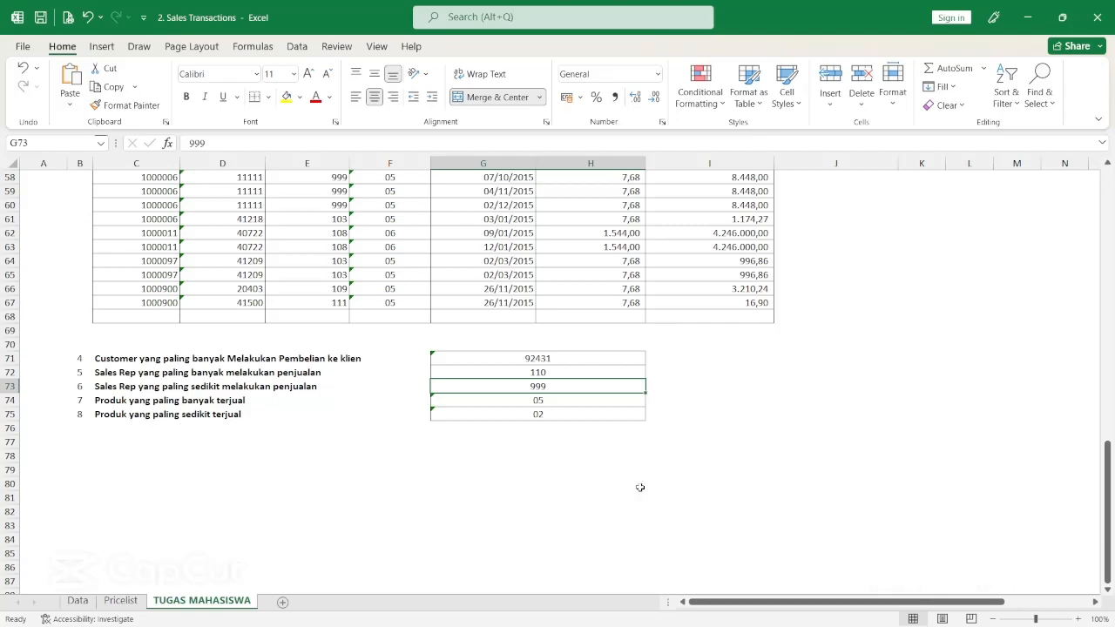
pyautogui.click(78, 601)
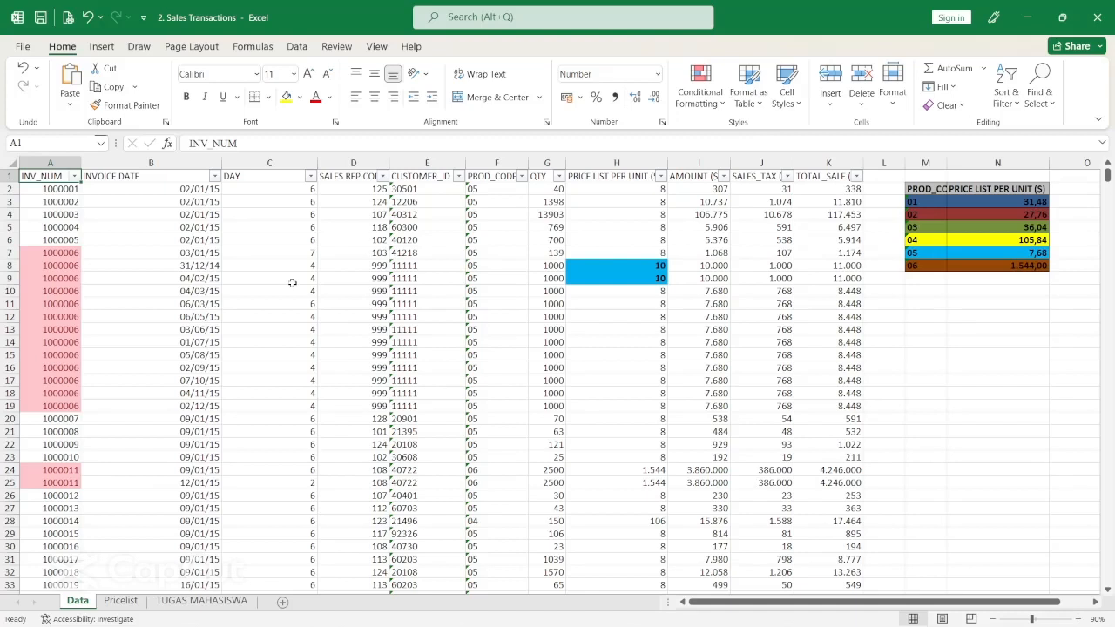
# Step: Create a PivotTable from Data!$A$1:$K$990 on a new worksheet, with CUSTOMER_ID in the rows and the count of CUSTOMER_ID as values
pyautogui.click(101, 47)
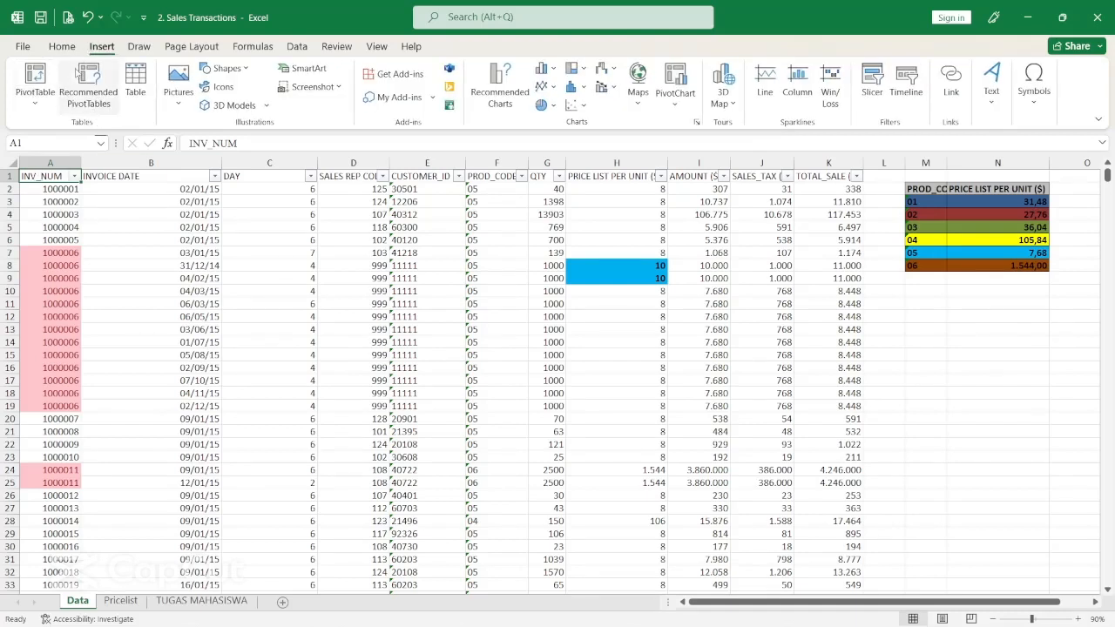
pyautogui.click(48, 78)
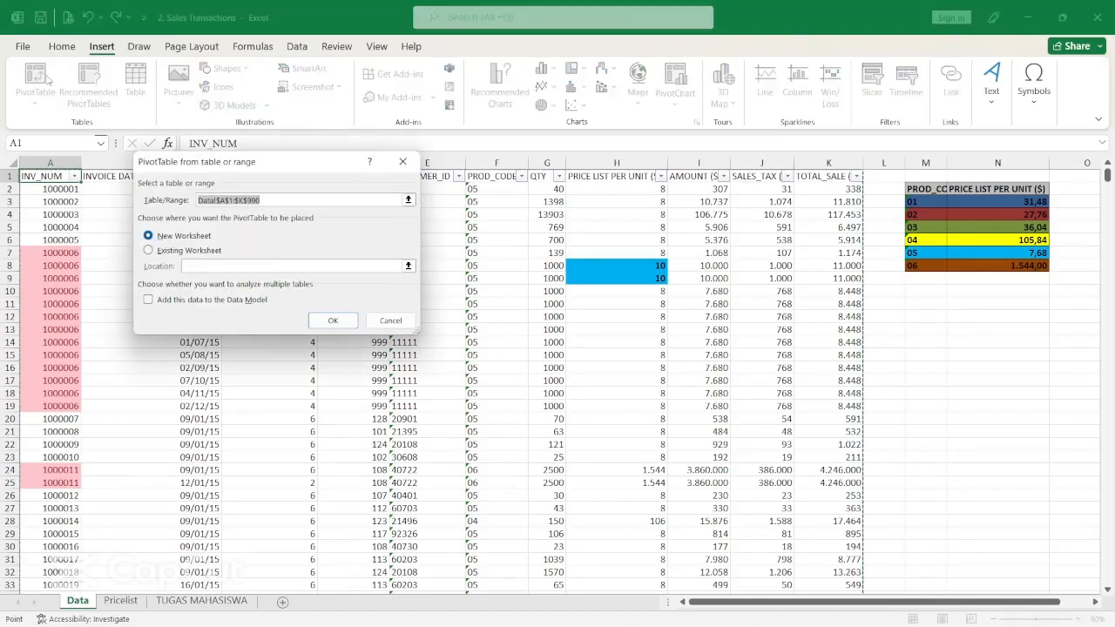
pyautogui.click(325, 317)
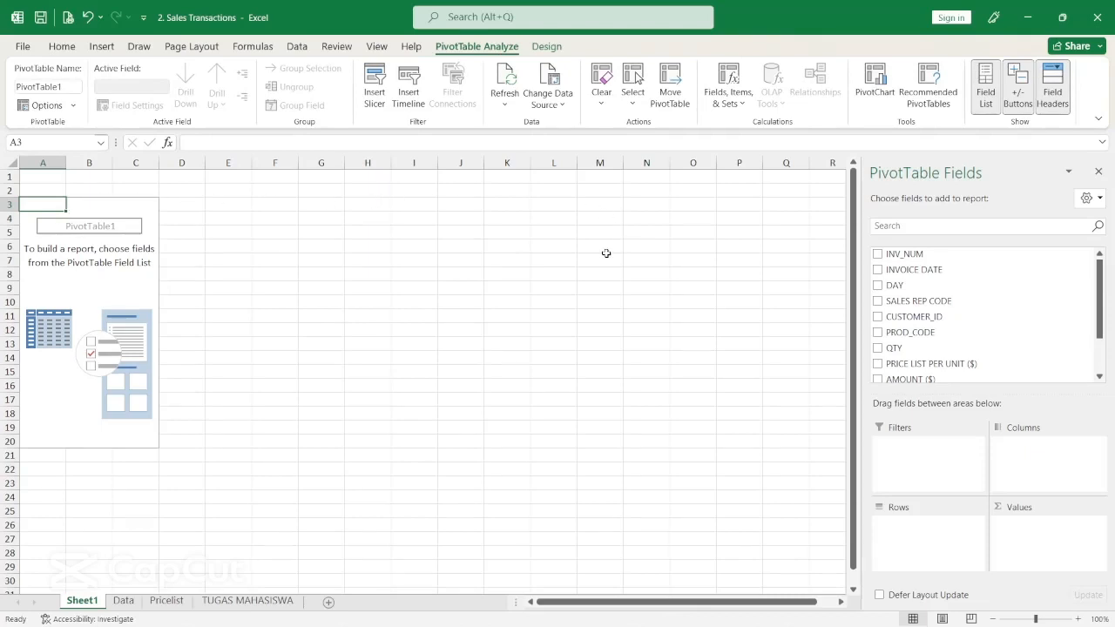
pyautogui.moveTo(955, 318); pyautogui.dragTo(926, 528)
pyautogui.moveTo(941, 306); pyautogui.dragTo(1049, 540)
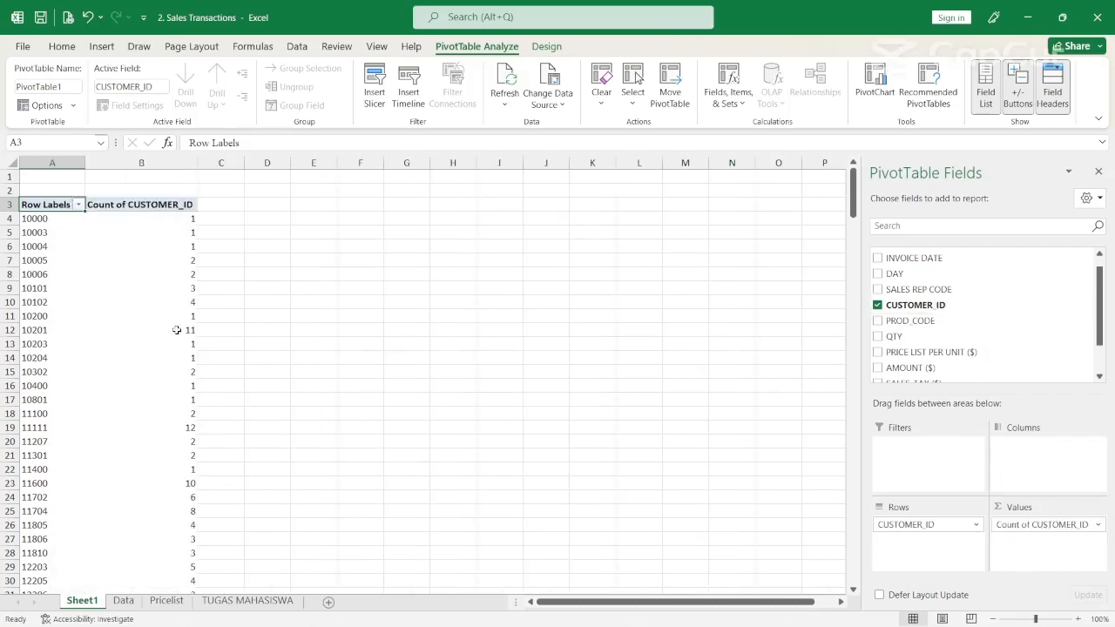
# Step: Enter the label CUSTOMER PALING BANYAK in cell D3 beside the PivotTable
pyautogui.click(262, 205)
pyautogui.write('C')
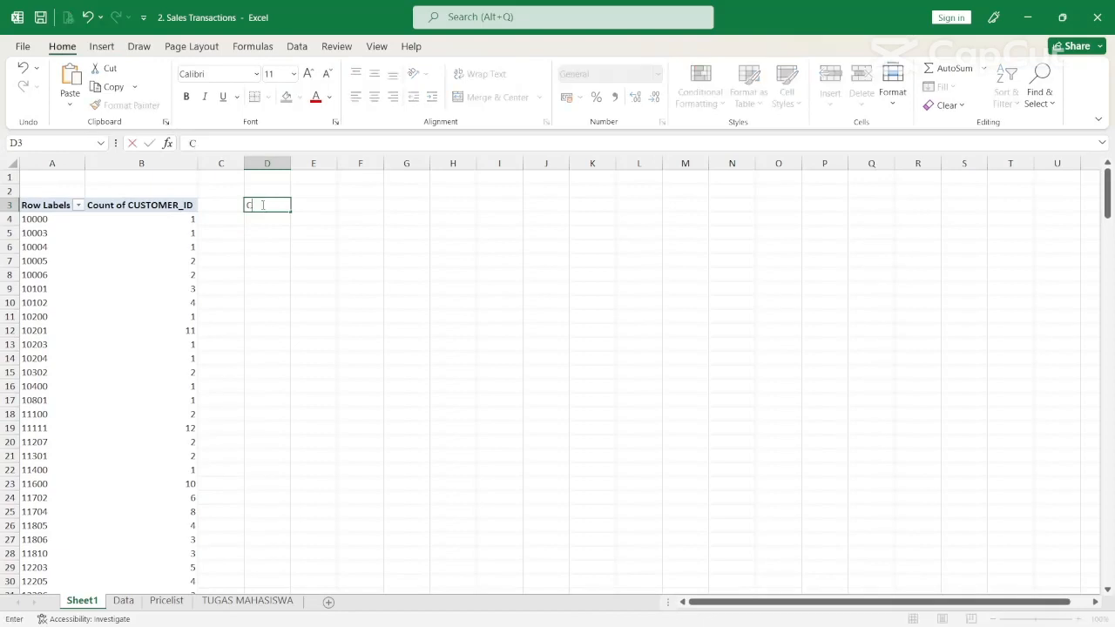
pyautogui.write('USTO')
pyautogui.press('BackSpace')
pyautogui.write('N')
pyautogui.press('BackSpace')
pyautogui.write('B')
pyautogui.write('E')
pyautogui.press('BackSpace')
pyautogui.press('BackSpace')
pyautogui.write('MER PALING BANYAK')
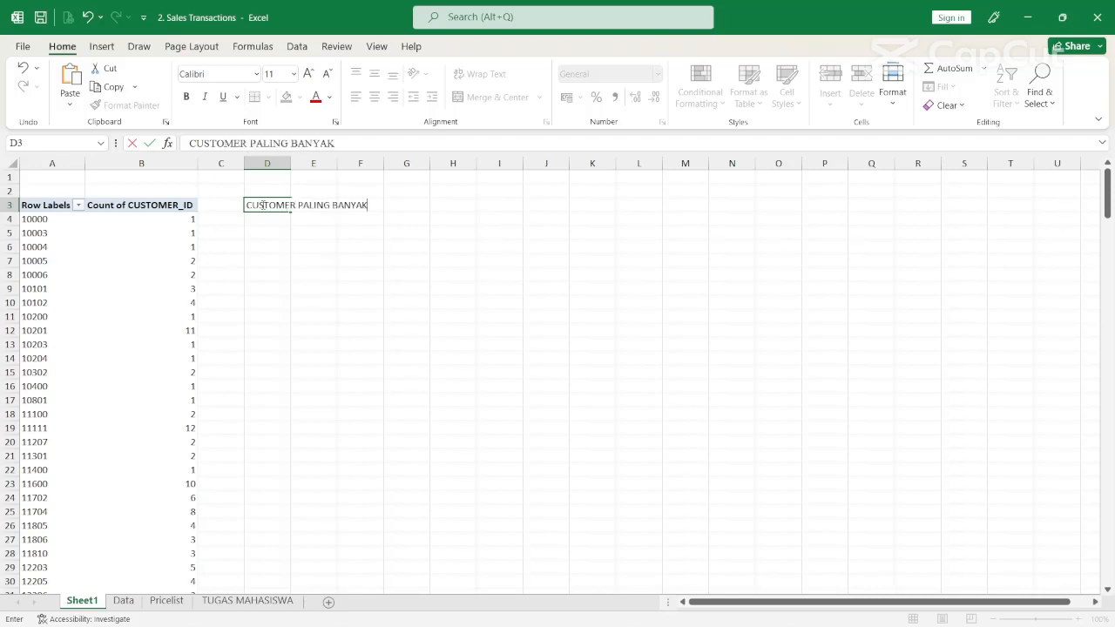
pyautogui.press('Return')
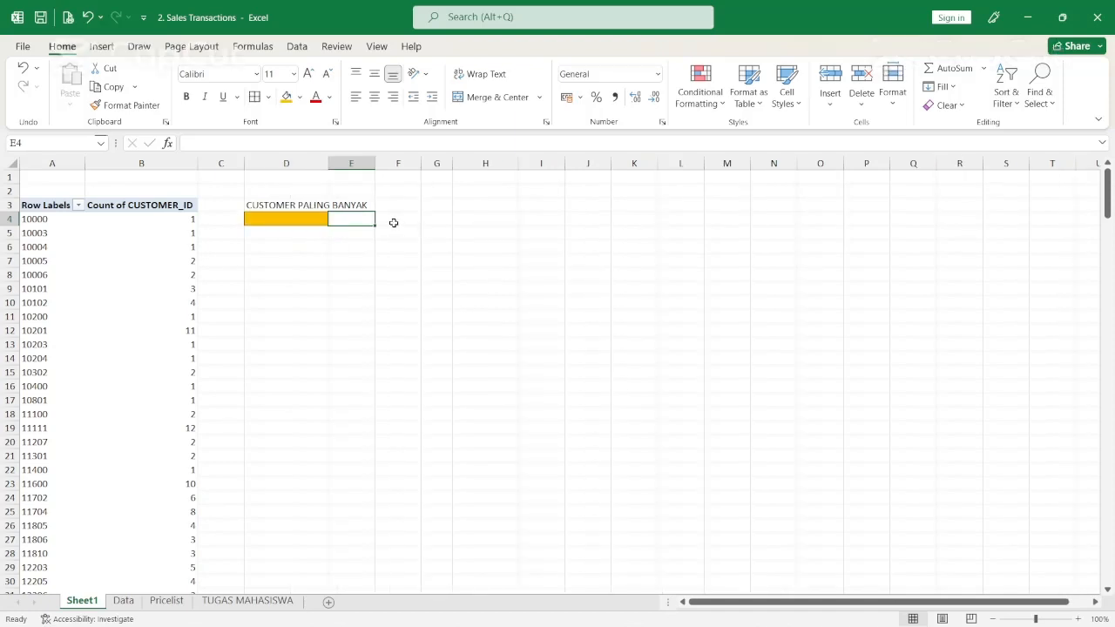
# Step: Calculate the highest customer count in E4 with MAX over the PivotTable counts from B4 down, excluding the Grand Total
pyautogui.write('=MA')
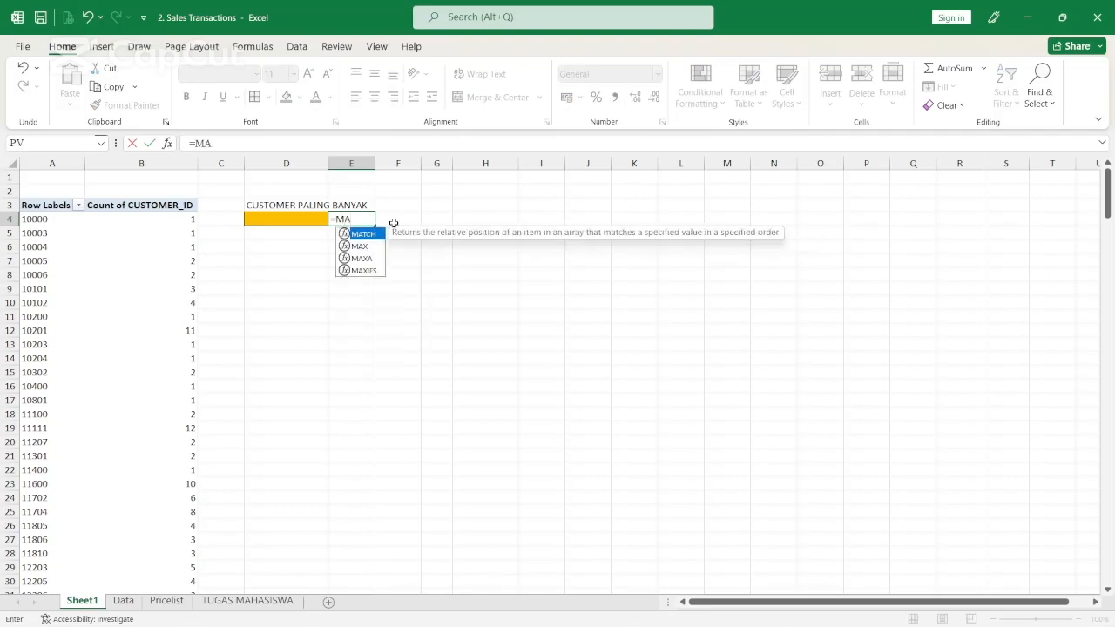
pyautogui.press('Down')
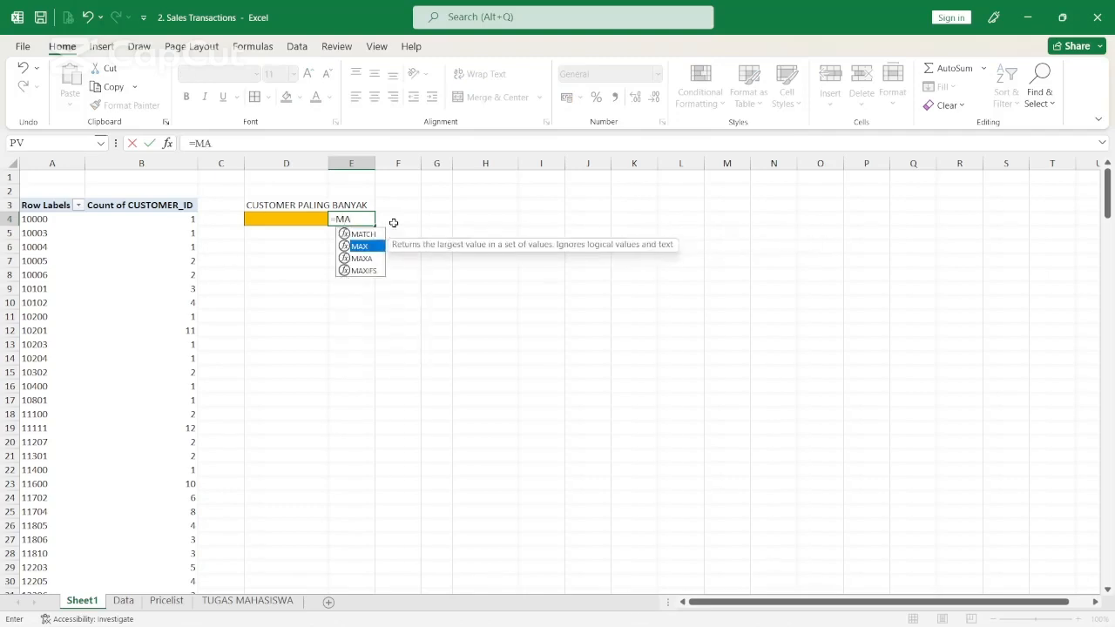
pyautogui.press('Tab')
pyautogui.click(180, 220)
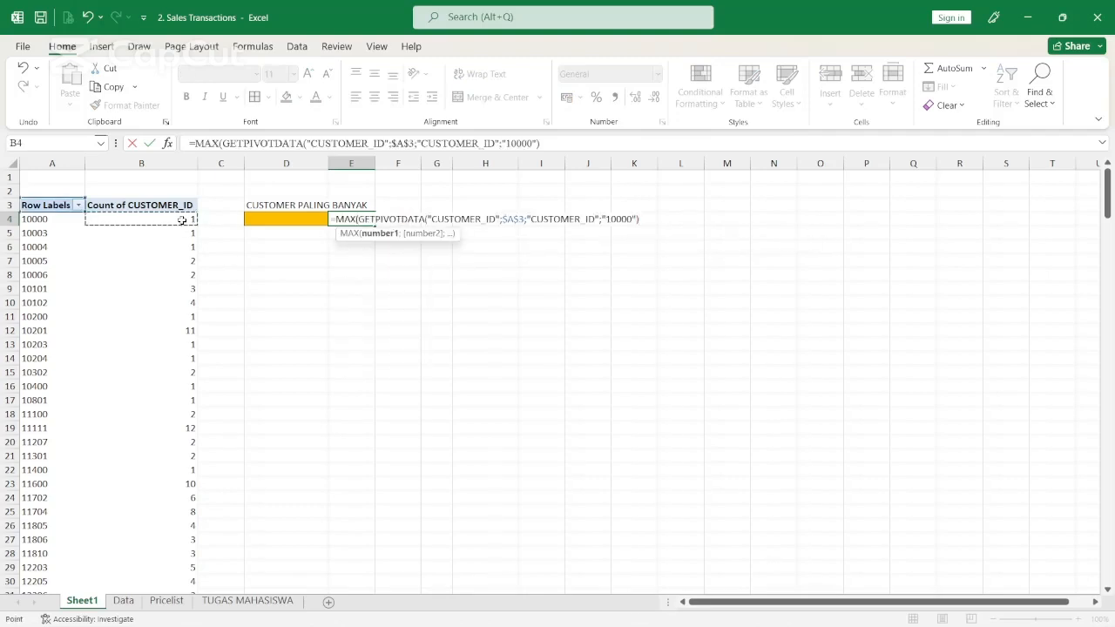
pyautogui.hotkey('ctrl', 'shift', 'Down')
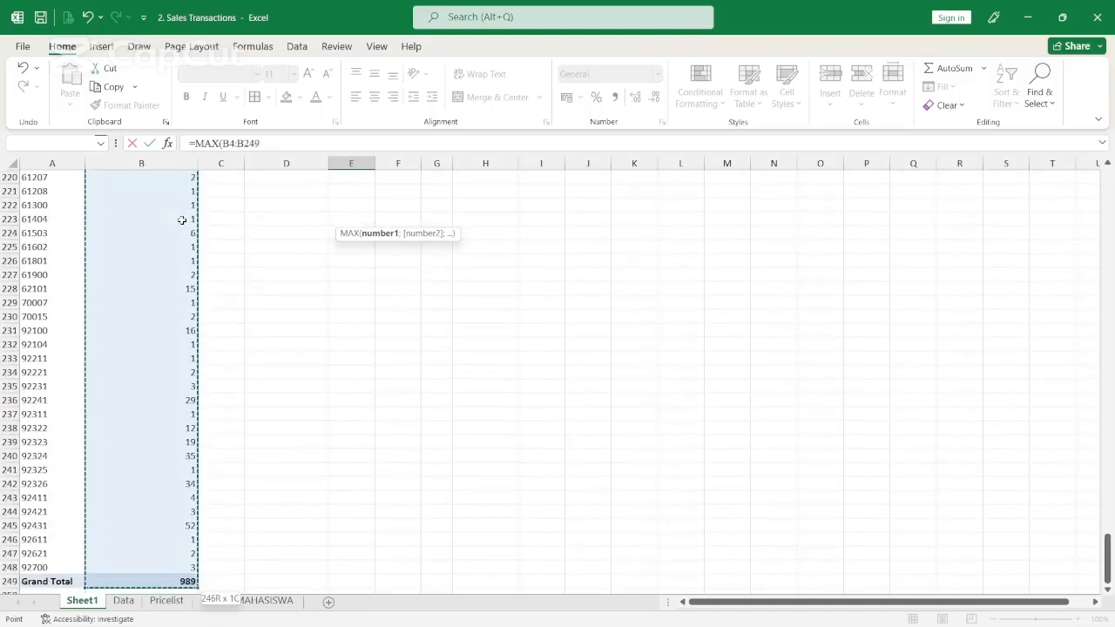
pyautogui.press('Return')
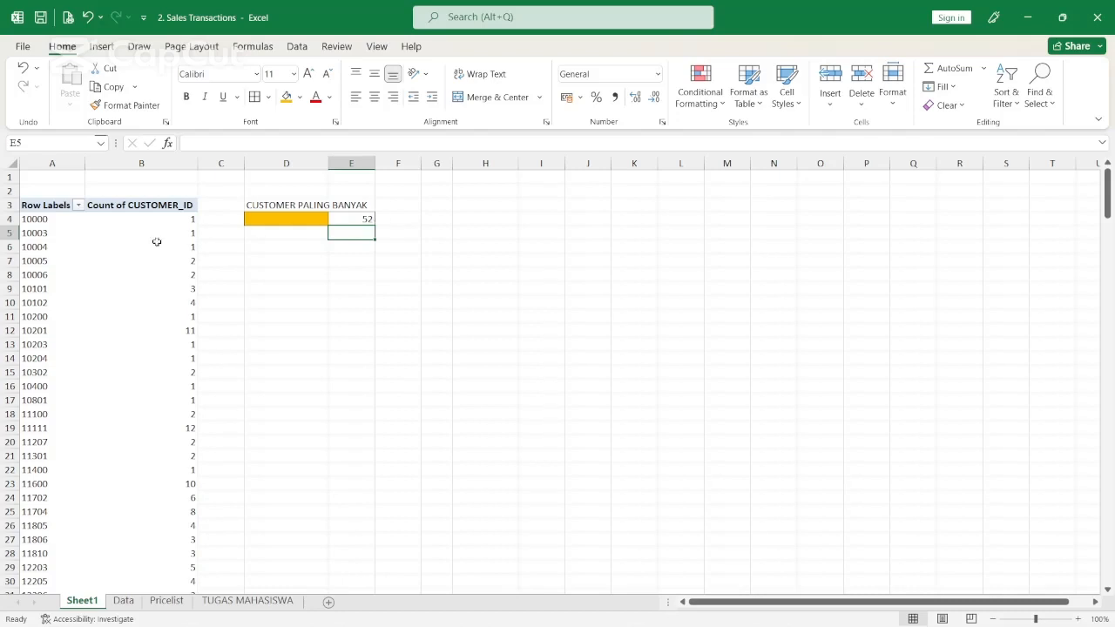
# Step: Copy the customer IDs and their counts from A4:B248, without the Grand Total, and paste them starting at G4
pyautogui.click(38, 220)
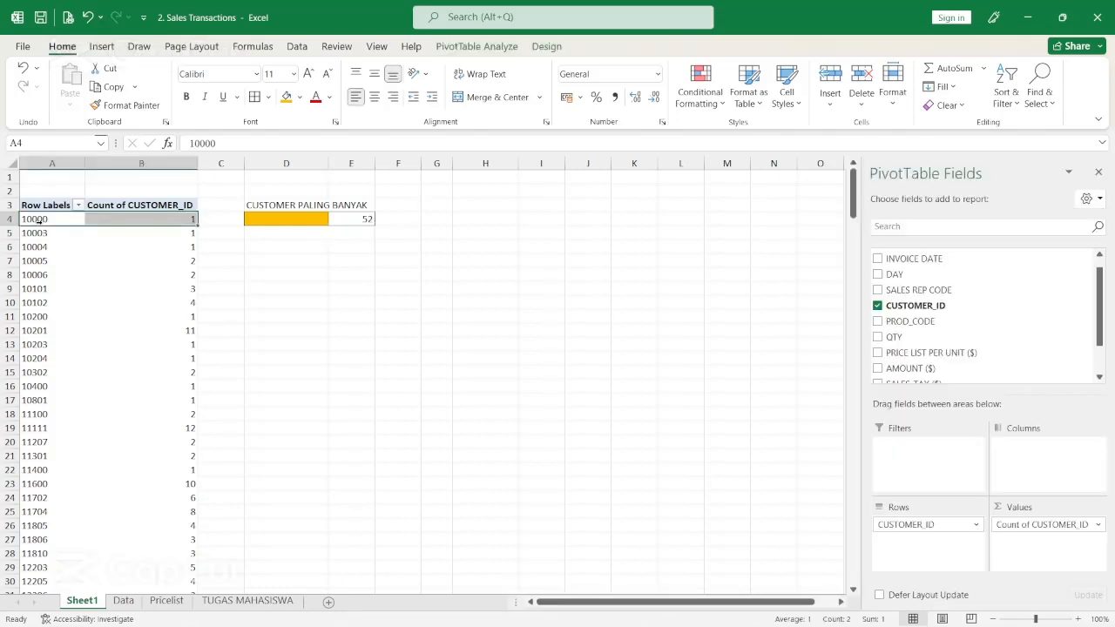
pyautogui.hotkey('ctrl', 'shift', 'Down')
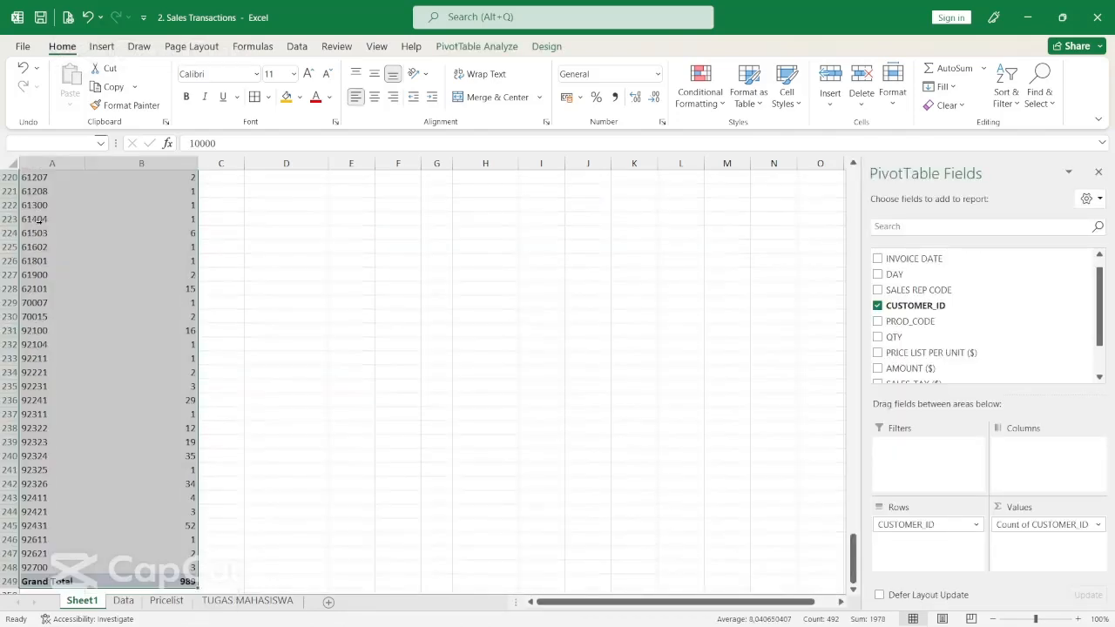
pyautogui.hotkey('shift', 'Up')
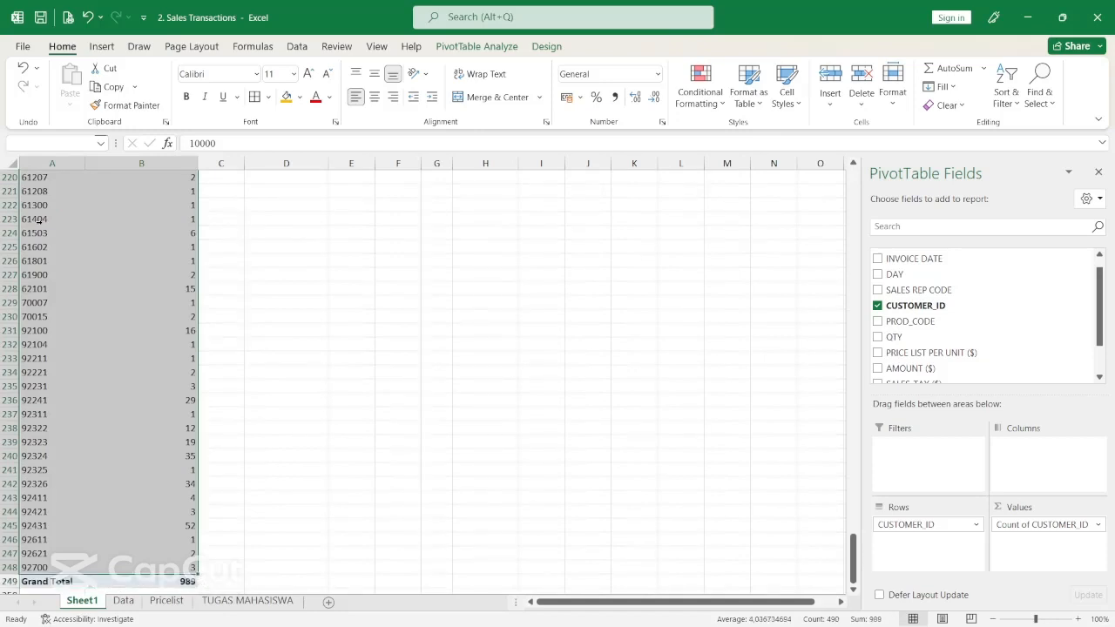
pyautogui.hotkey('ctrl', 'c')
pyautogui.scroll(20, 361, 245)
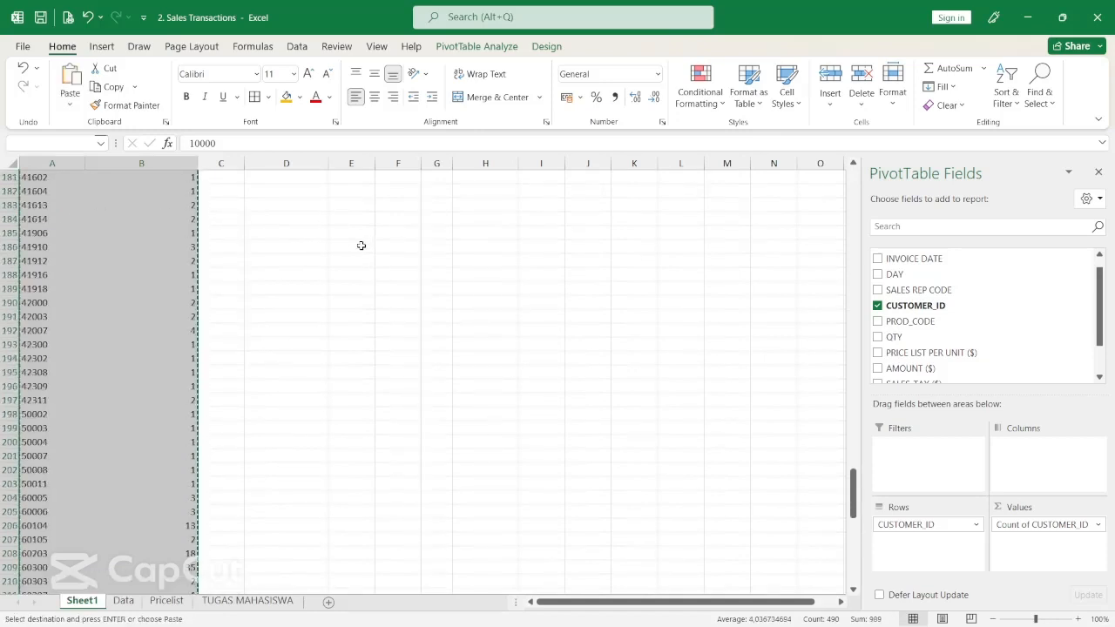
pyautogui.scroll(20, 361, 245)
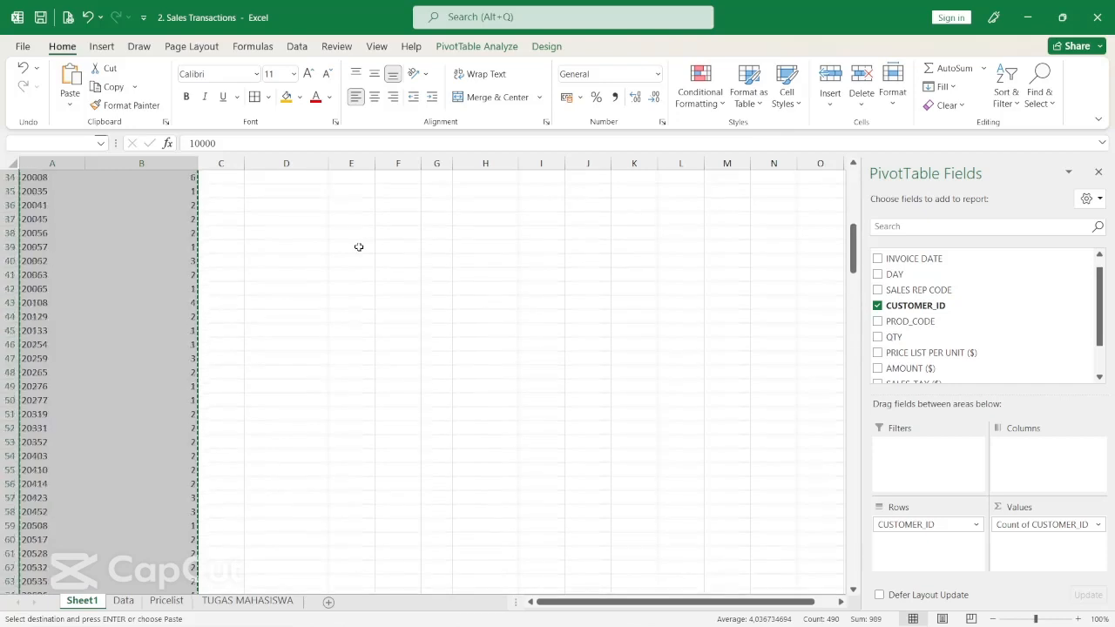
pyautogui.click(424, 220)
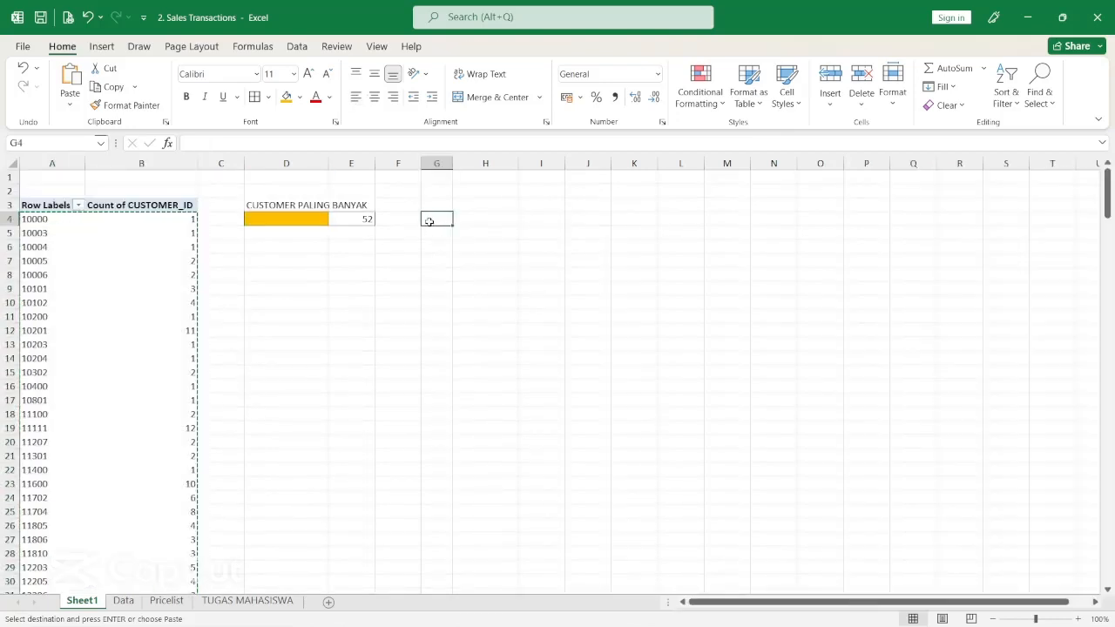
pyautogui.hotkey('ctrl', 'v')
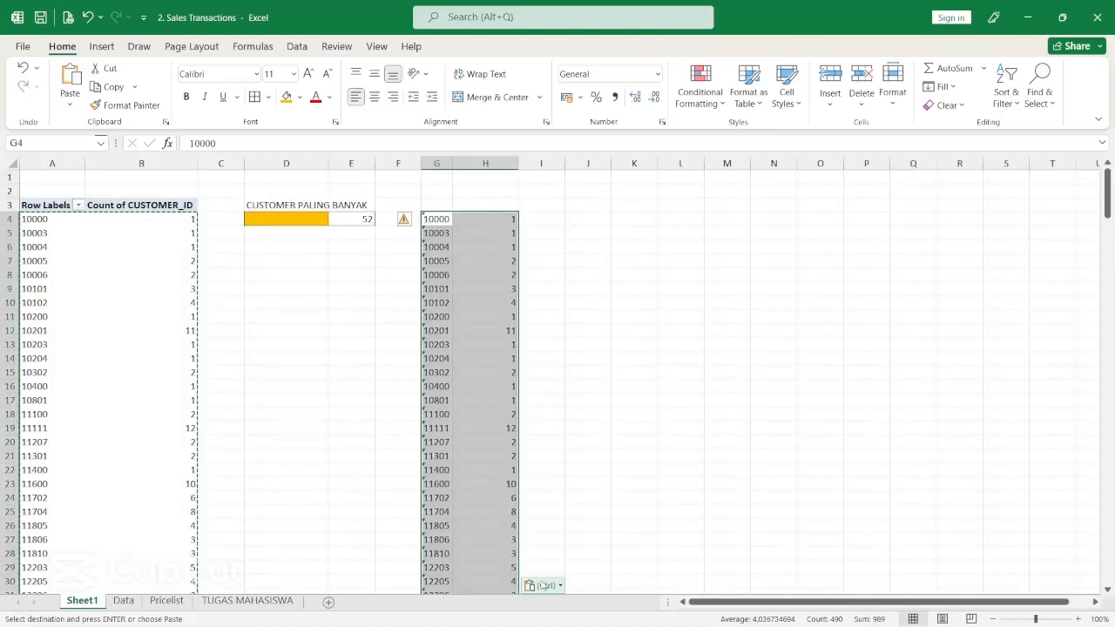
pyautogui.click(545, 585)
pyautogui.press('Escape')
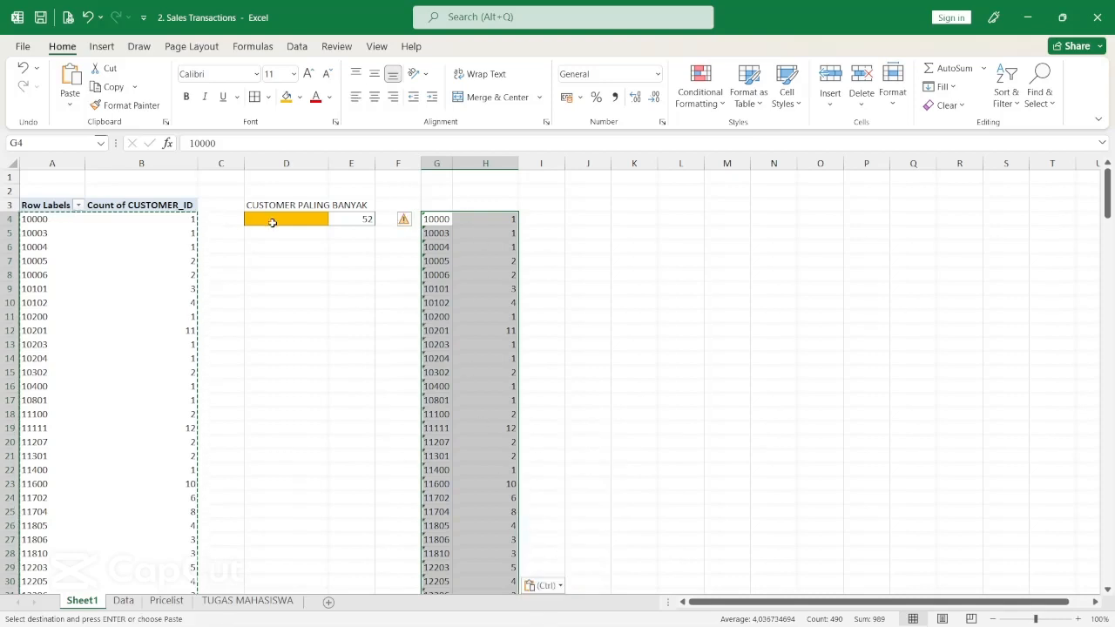
# Step: Look up the top customer's ID in D4 with =OFFSET(G3;MATCH(E4;B4:B248;0);0) and check it against the question 4 answer on the TUGAS MAHASISWA sheet
pyautogui.click(271, 221)
pyautogui.write('=')
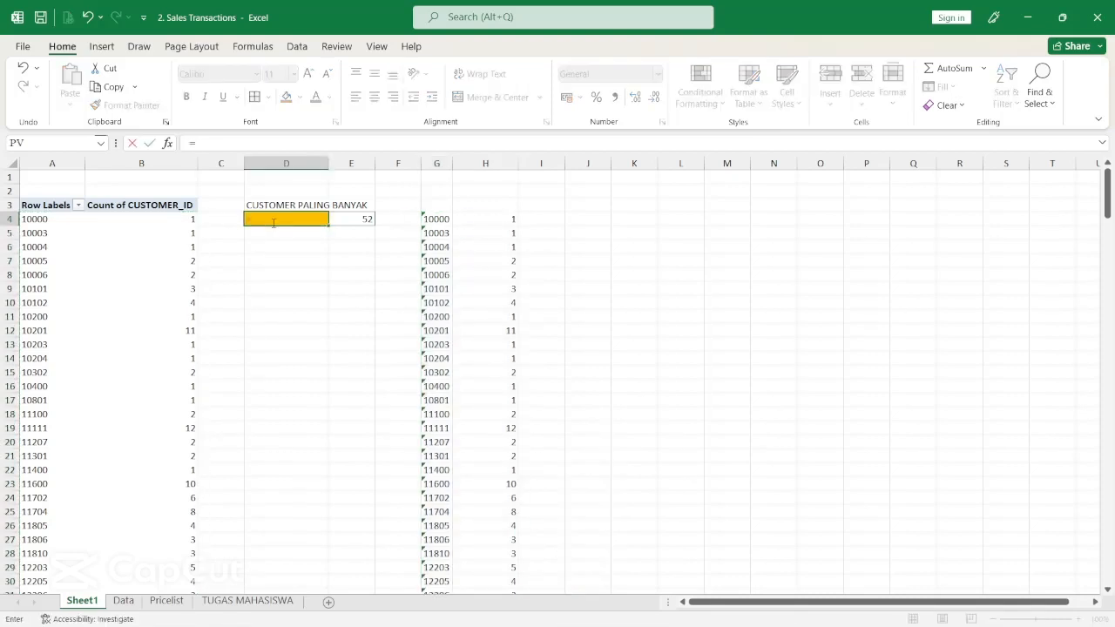
pyautogui.write('OFF')
pyautogui.press('Tab')
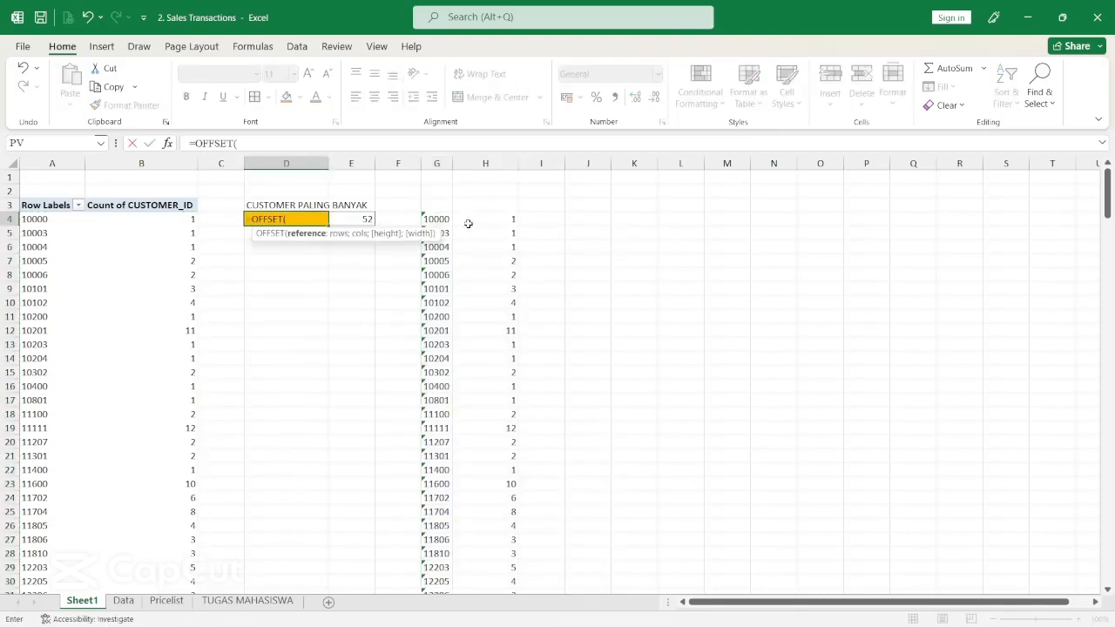
pyautogui.click(433, 205)
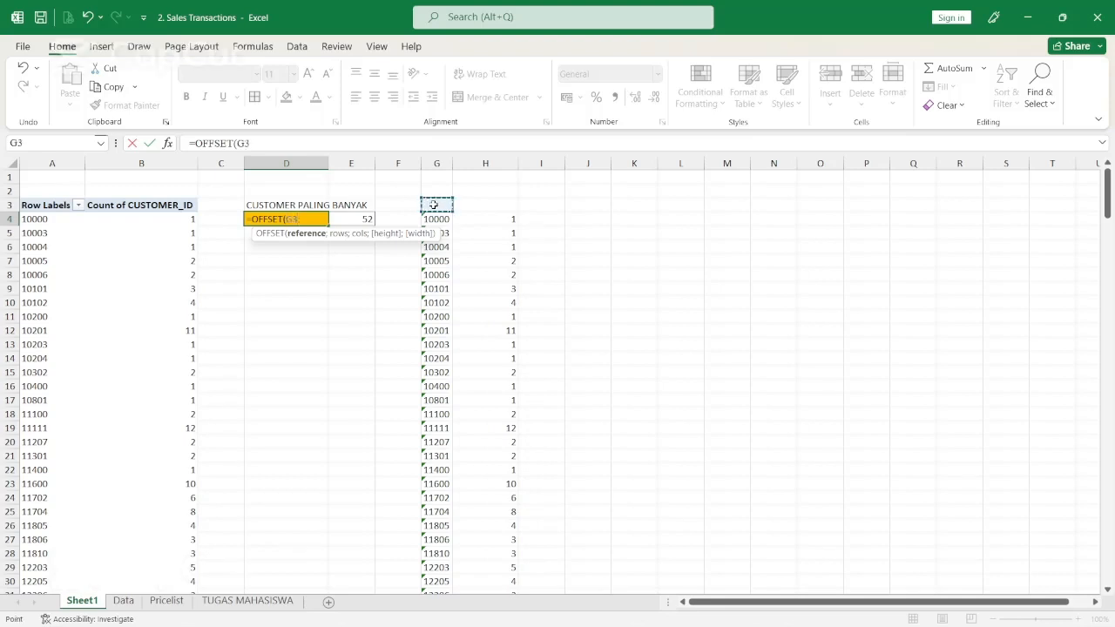
pyautogui.write(';MA')
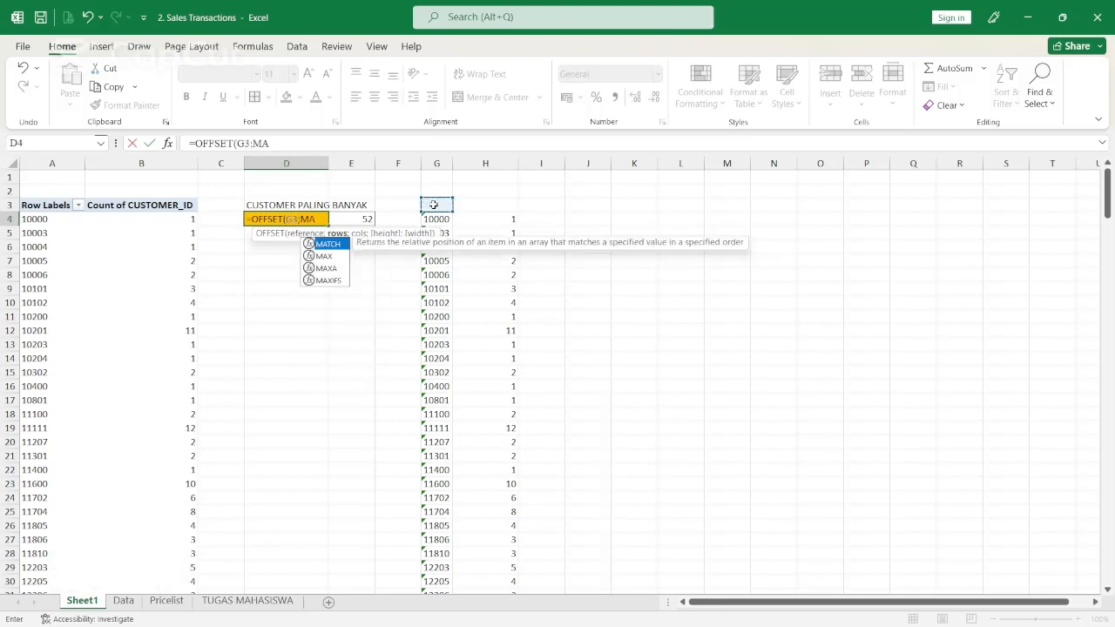
pyautogui.press('Tab')
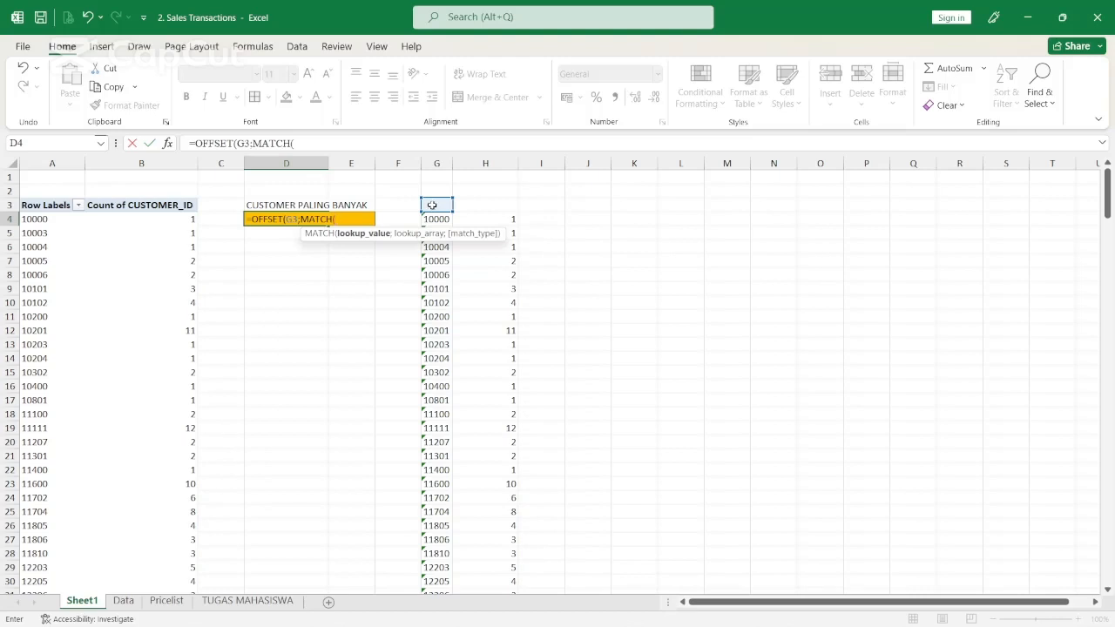
pyautogui.write('E4;')
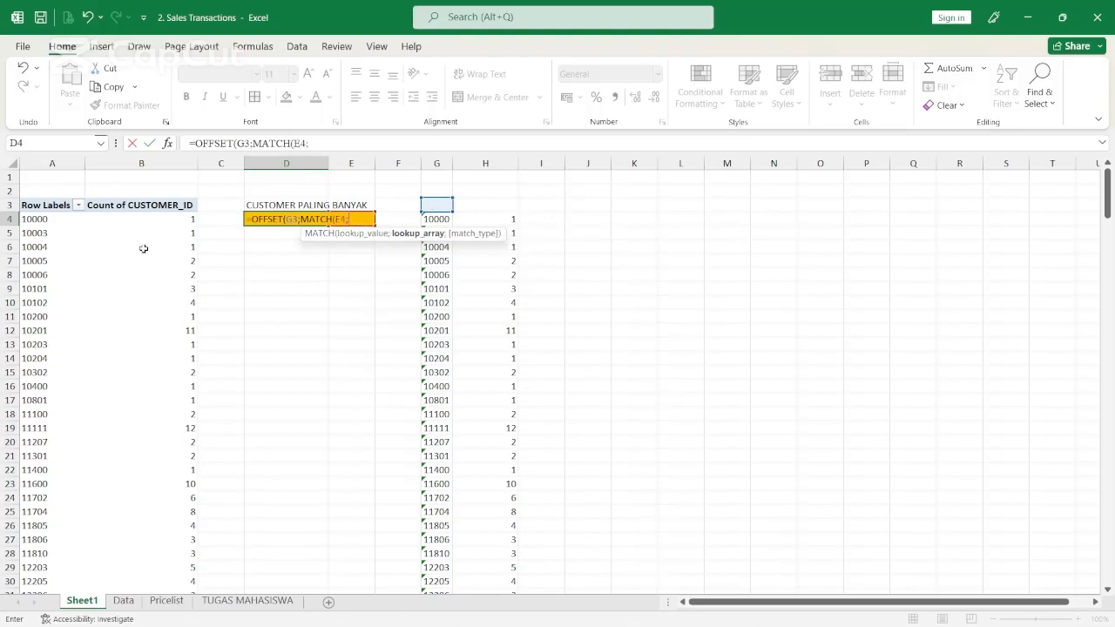
pyautogui.click(154, 220)
pyautogui.hotkey('ctrl', 'shift', 'Down')
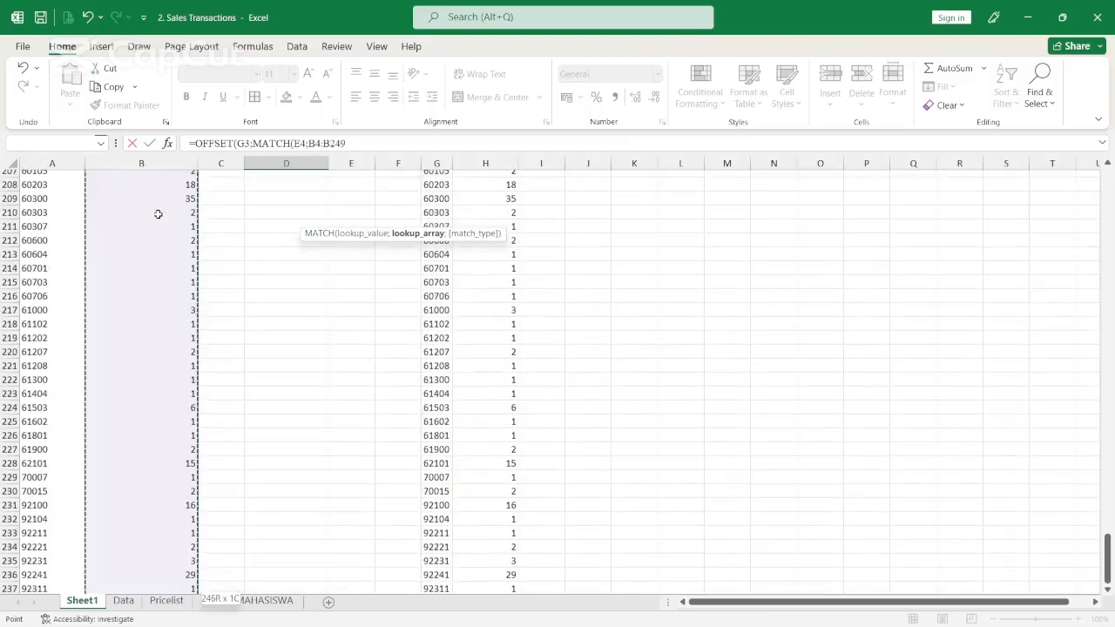
pyautogui.hotkey('shift', 'Up')
pyautogui.write(';')
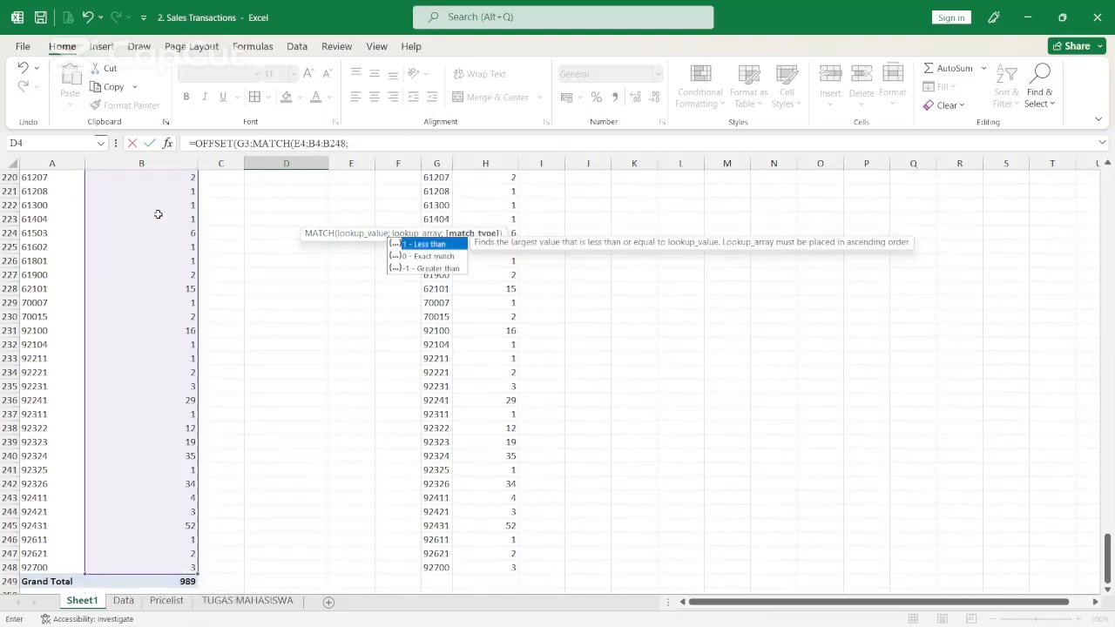
pyautogui.press('Down')
pyautogui.press('Tab')
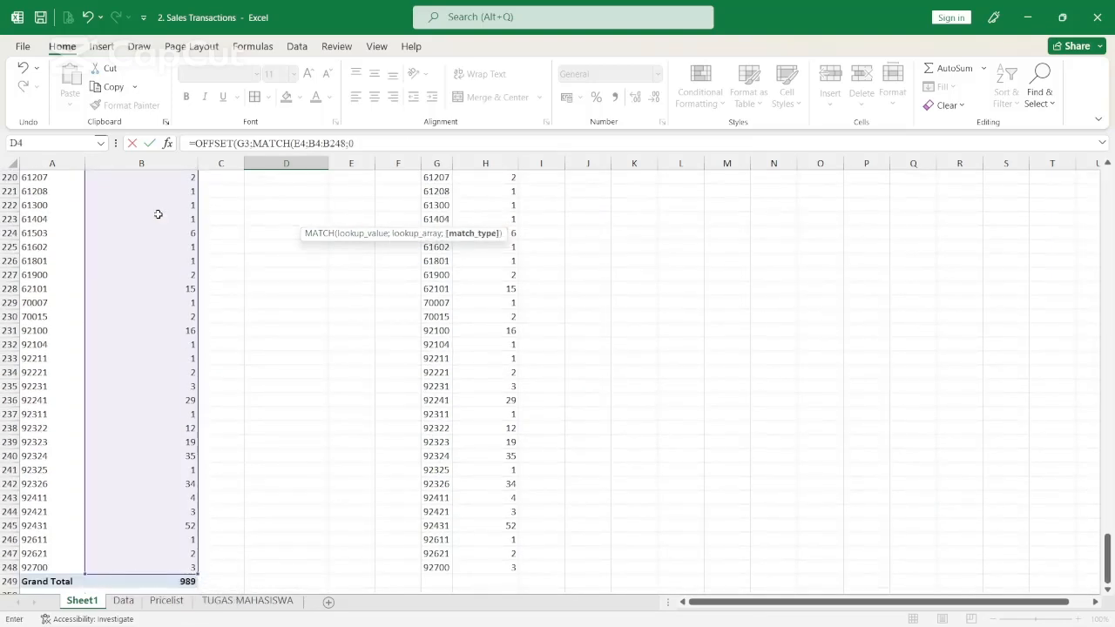
pyautogui.write(')')
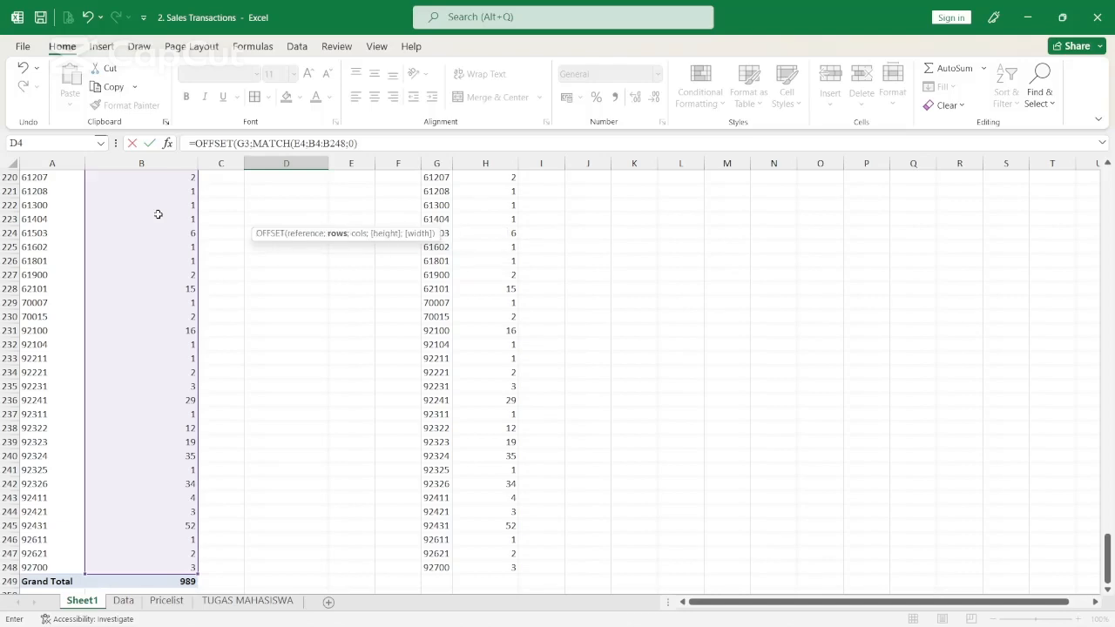
pyautogui.write(';0)')
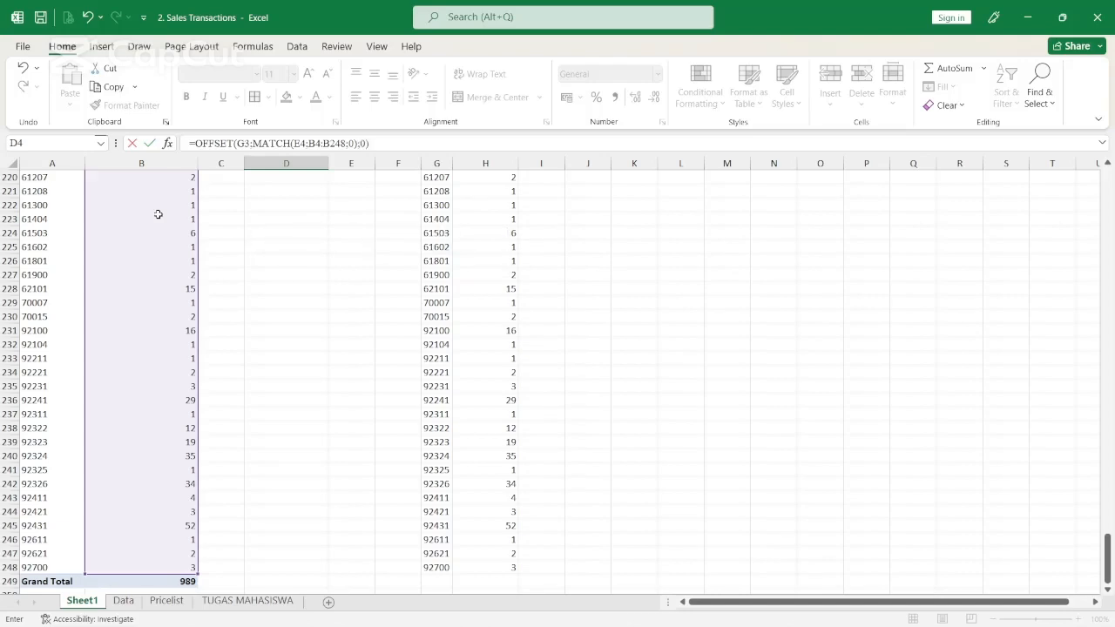
pyautogui.press('Return')
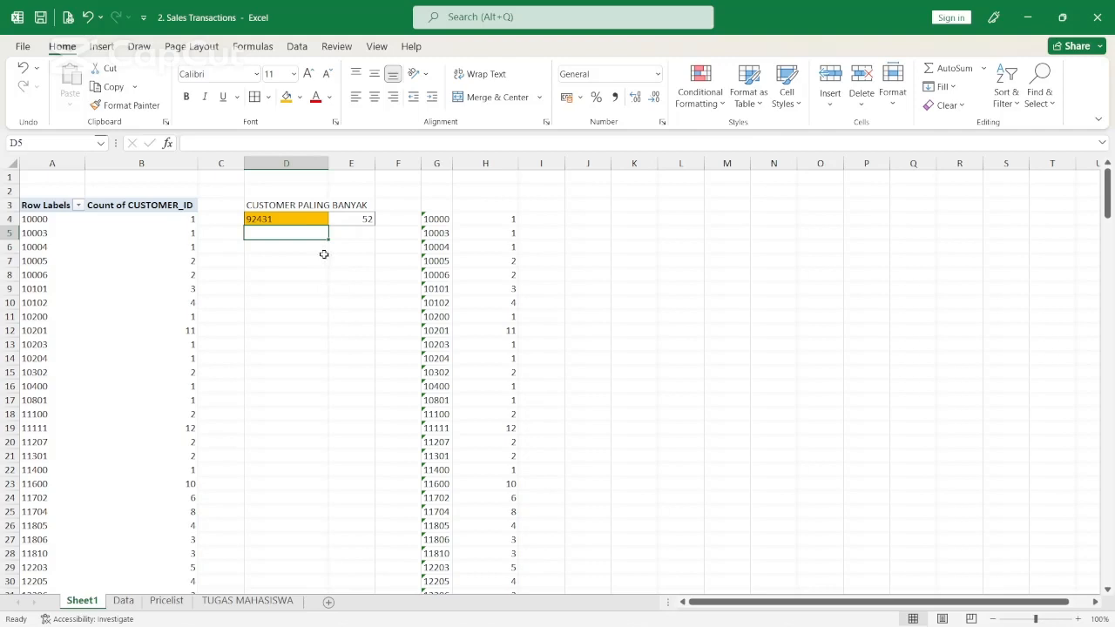
pyautogui.click(294, 219)
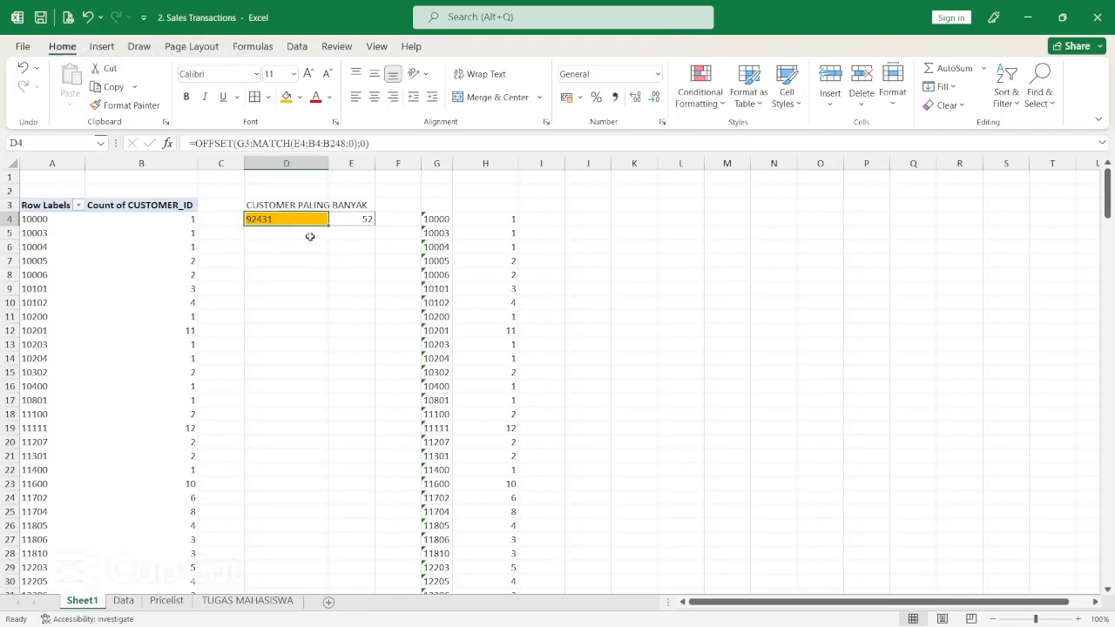
pyautogui.click(247, 600)
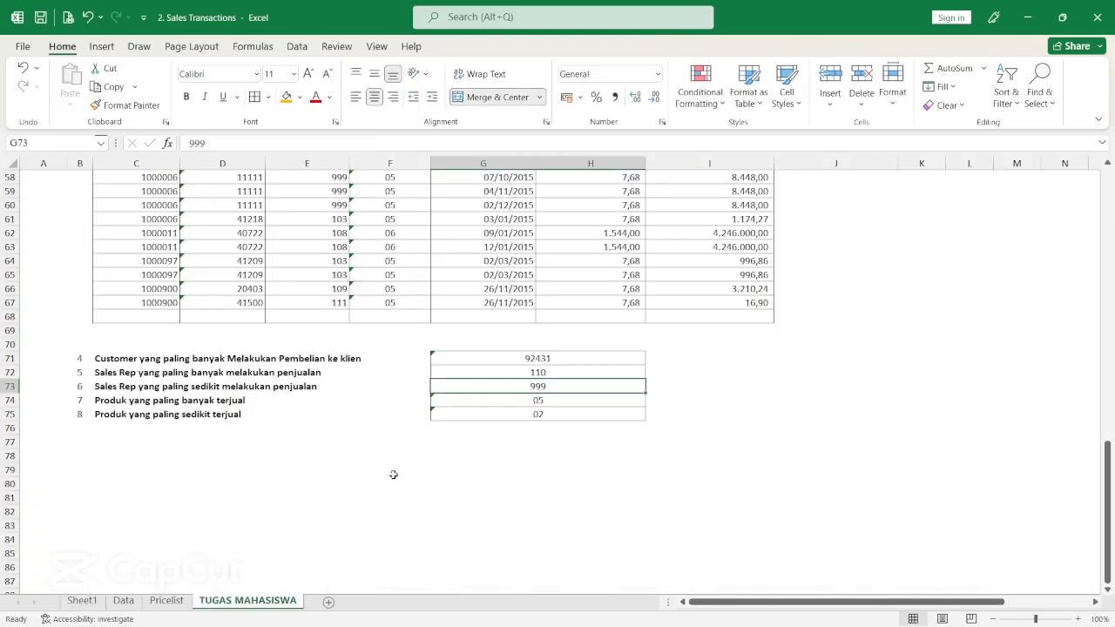
pyautogui.click(562, 360)
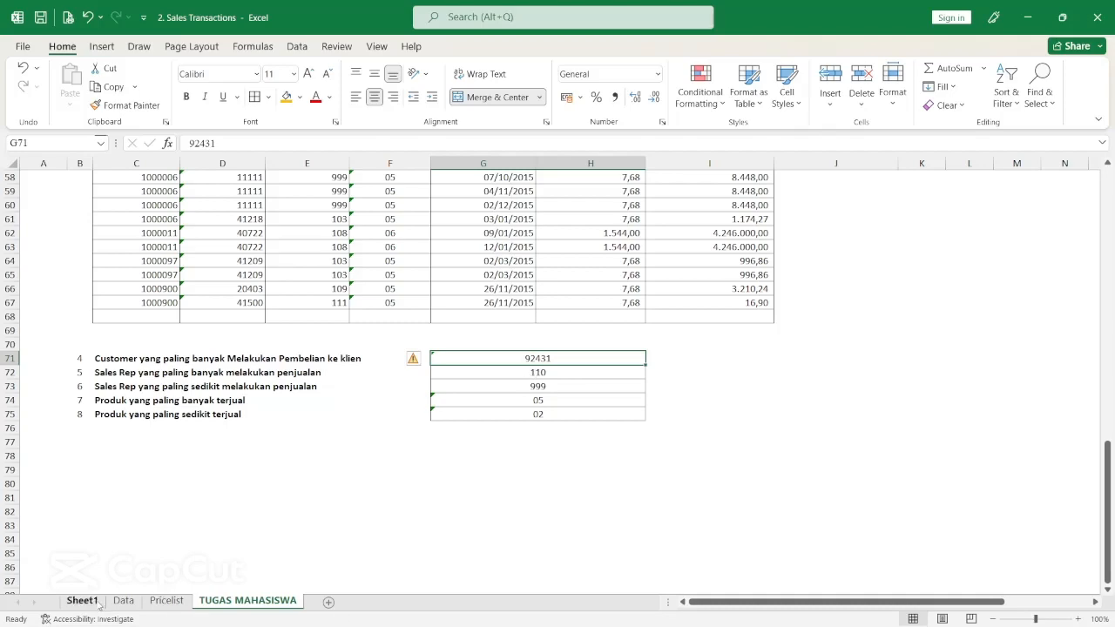
# Step: Insert a PivotTable from the Data sheet range A1:K990 at J3 on Sheet1, with SALES REP CODE as rows and count of PROD_CODE as values
pyautogui.click(124, 601)
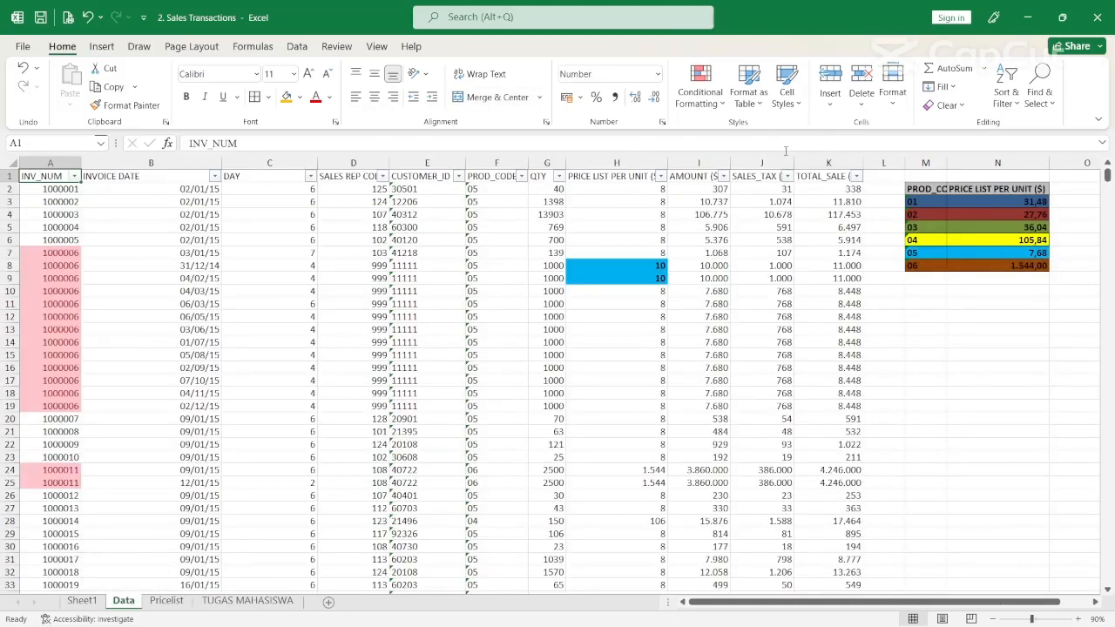
pyautogui.click(102, 47)
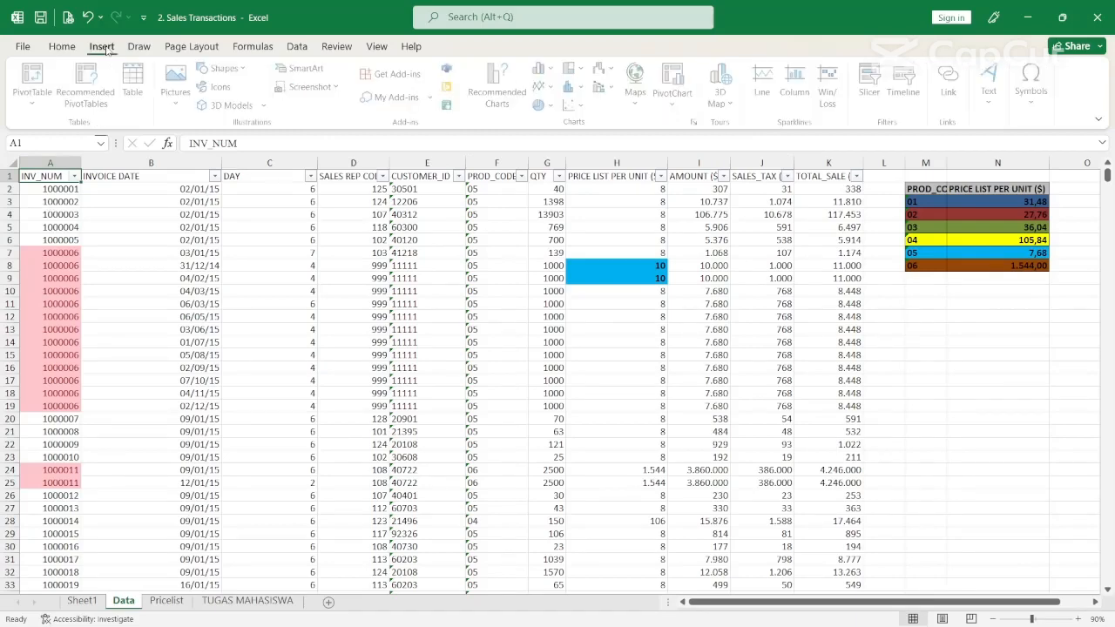
pyautogui.click(35, 79)
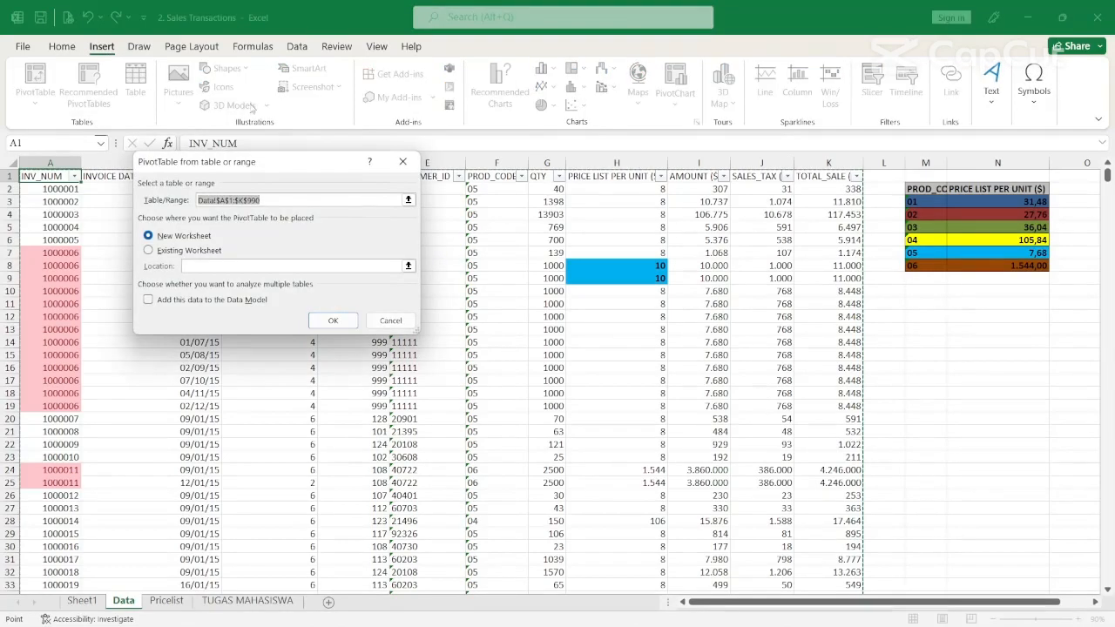
pyautogui.click(165, 250)
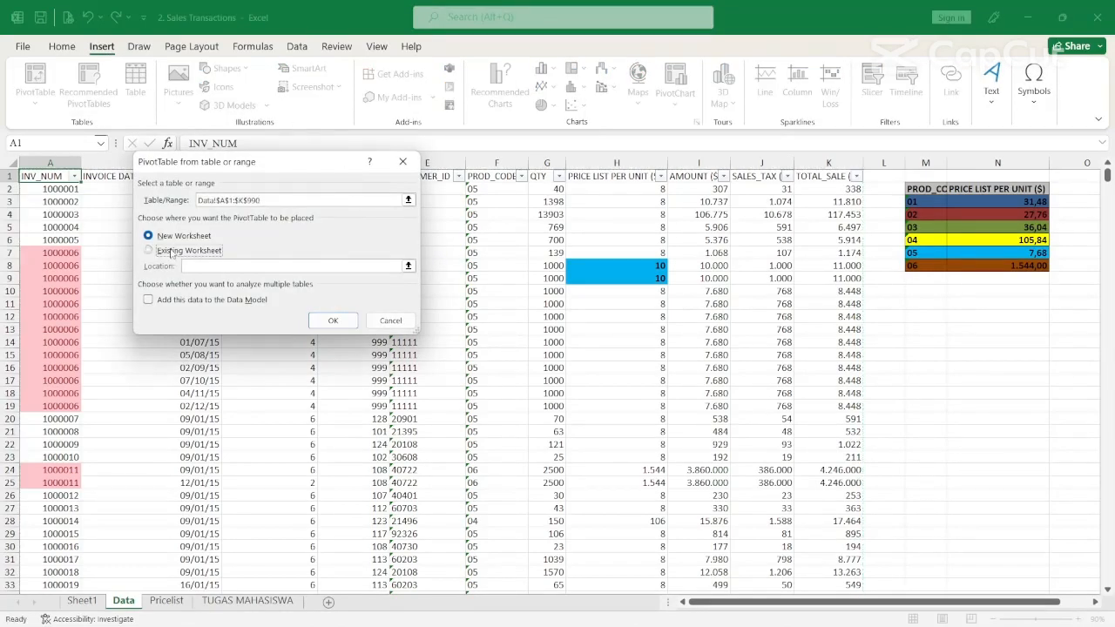
pyautogui.click(82, 600)
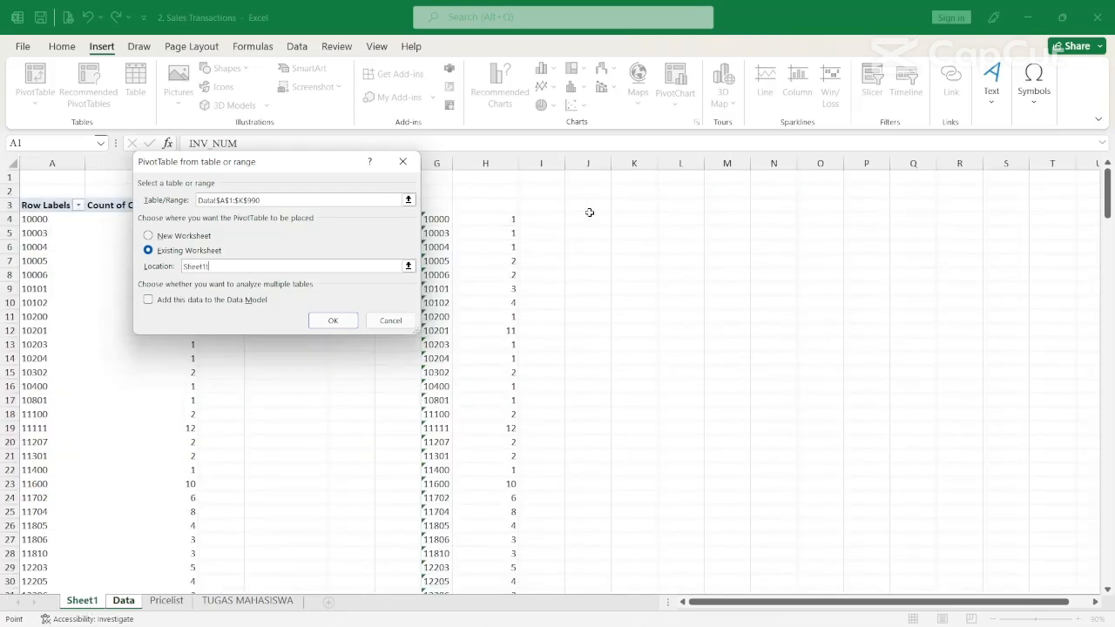
pyautogui.click(588, 204)
pyautogui.click(341, 321)
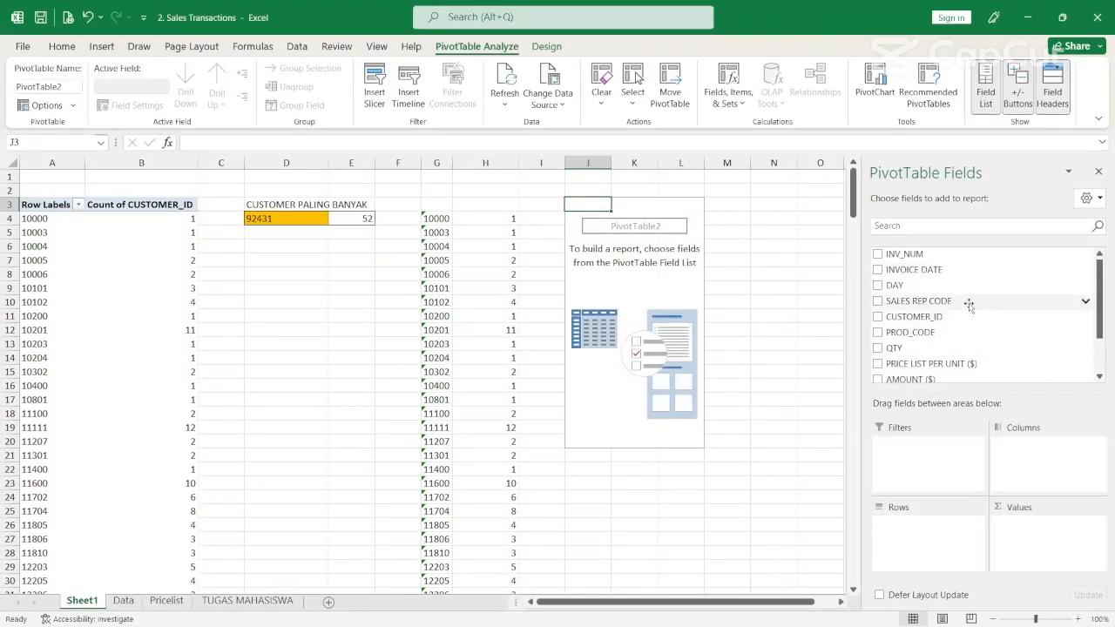
pyautogui.moveTo(969, 304); pyautogui.dragTo(948, 526)
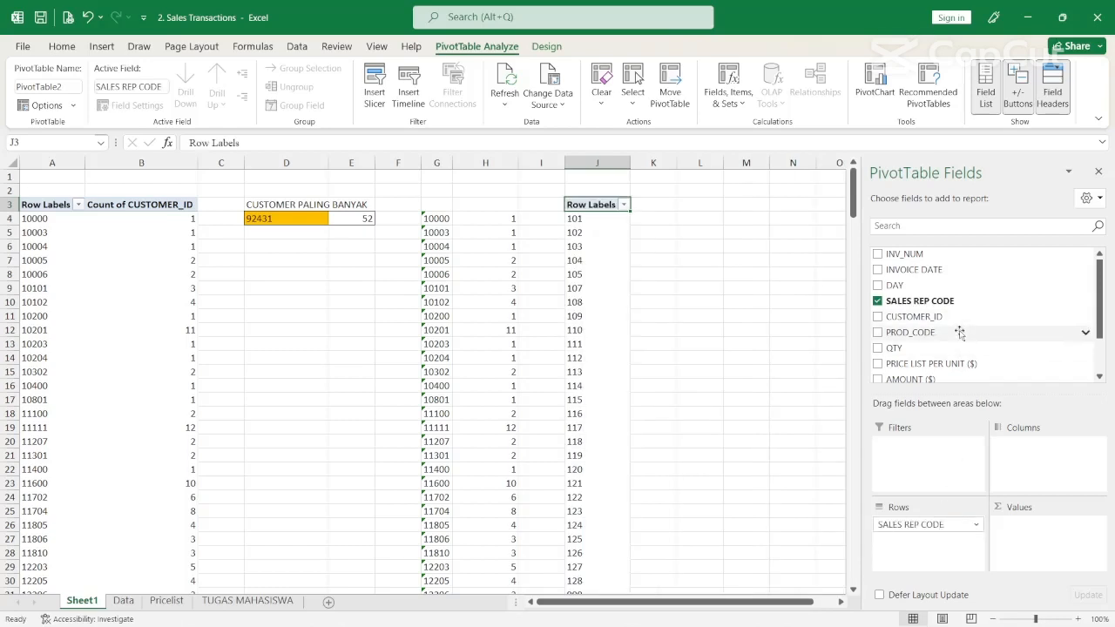
pyautogui.moveTo(959, 333); pyautogui.dragTo(1017, 537)
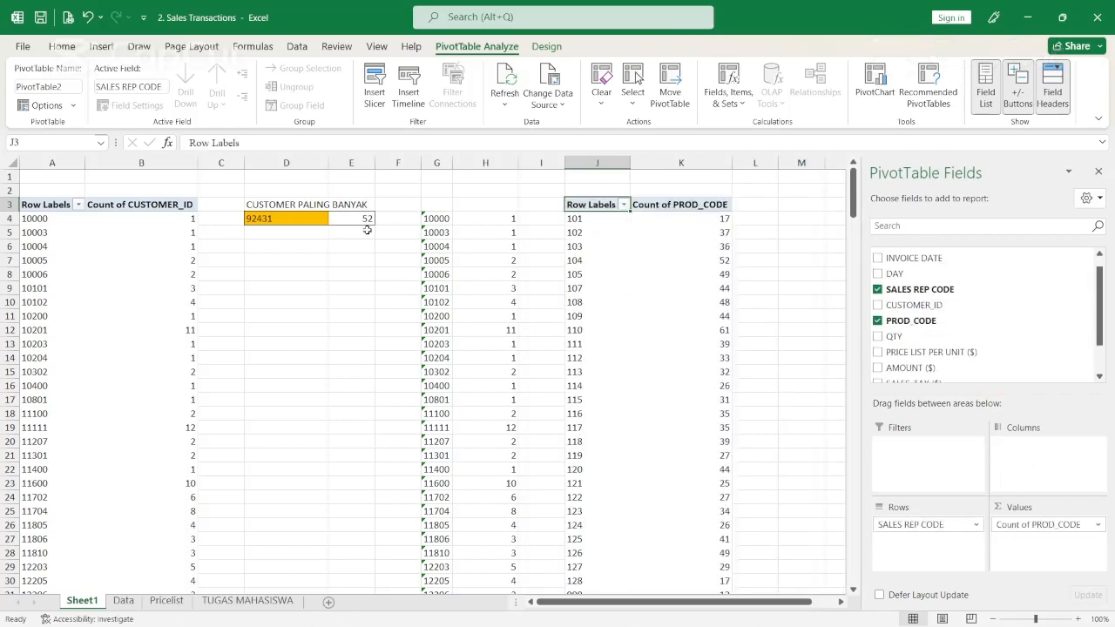
# Step: Enter the label SALES REP TERBANYAK in cell M3 beside the sales rep PivotTable
pyautogui.click(795, 203)
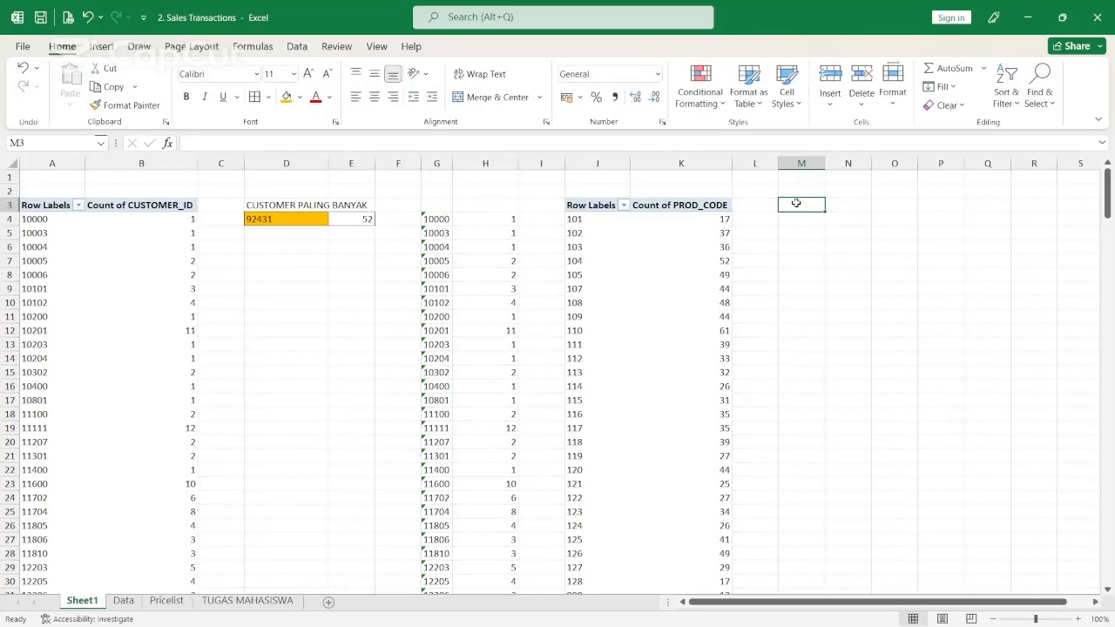
pyautogui.write('SALES')
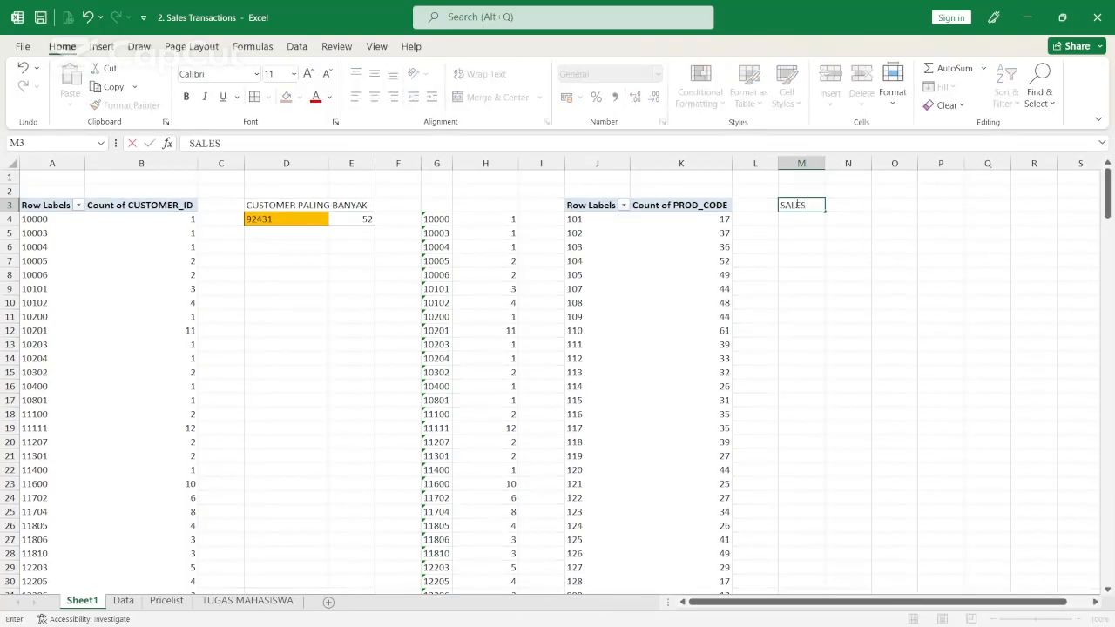
pyautogui.write(' REP TERBANYAK')
pyautogui.press('Return')
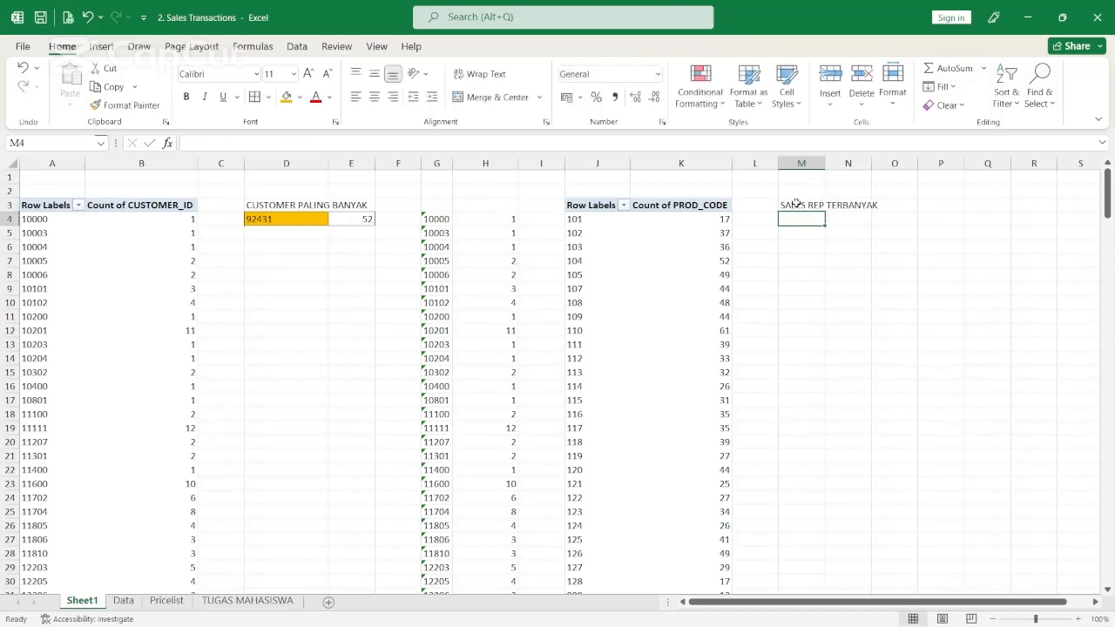
# Step: Calculate the highest sales rep count in M4 with MAX over K4:K31, excluding the Grand Total
pyautogui.write('=MA')
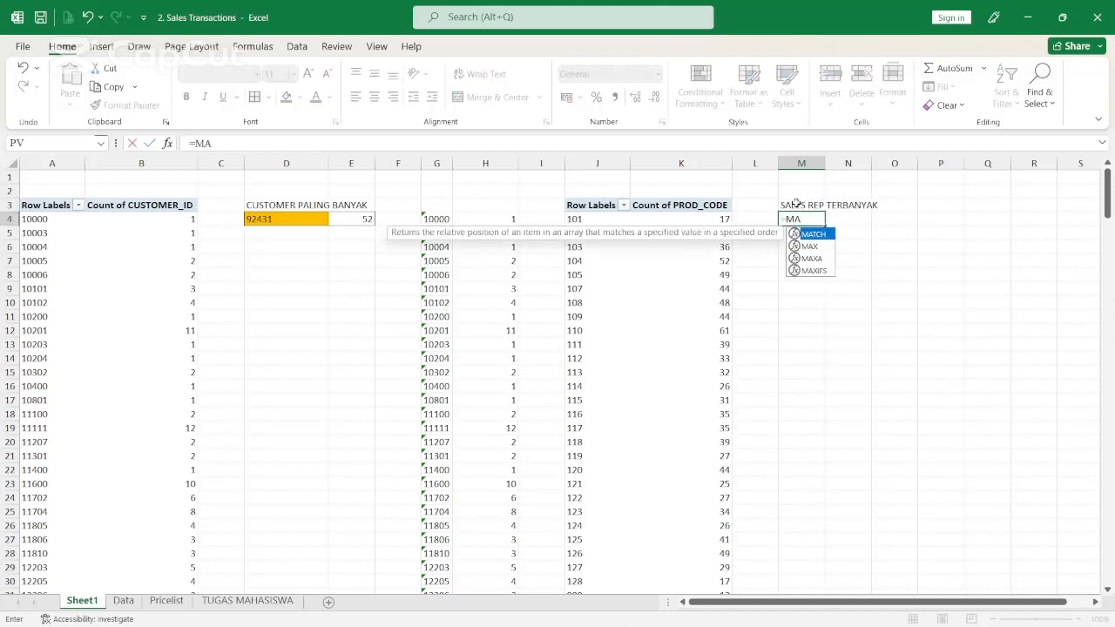
pyautogui.write('X(')
pyautogui.click(726, 220)
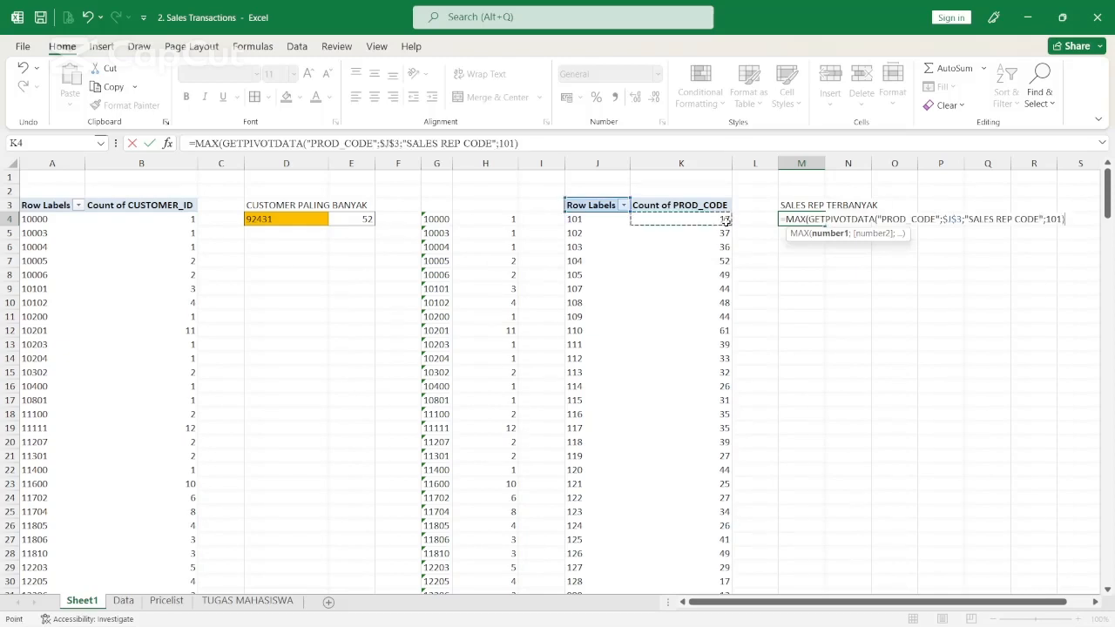
pyautogui.hotkey('ctrl', 'shift', 'Down')
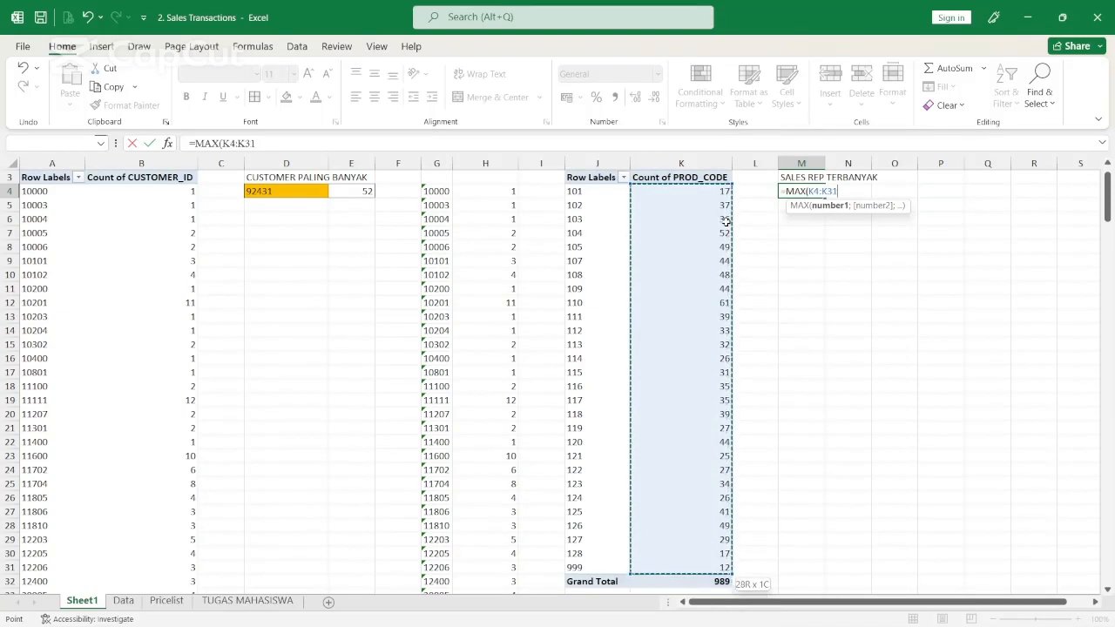
pyautogui.press('Return')
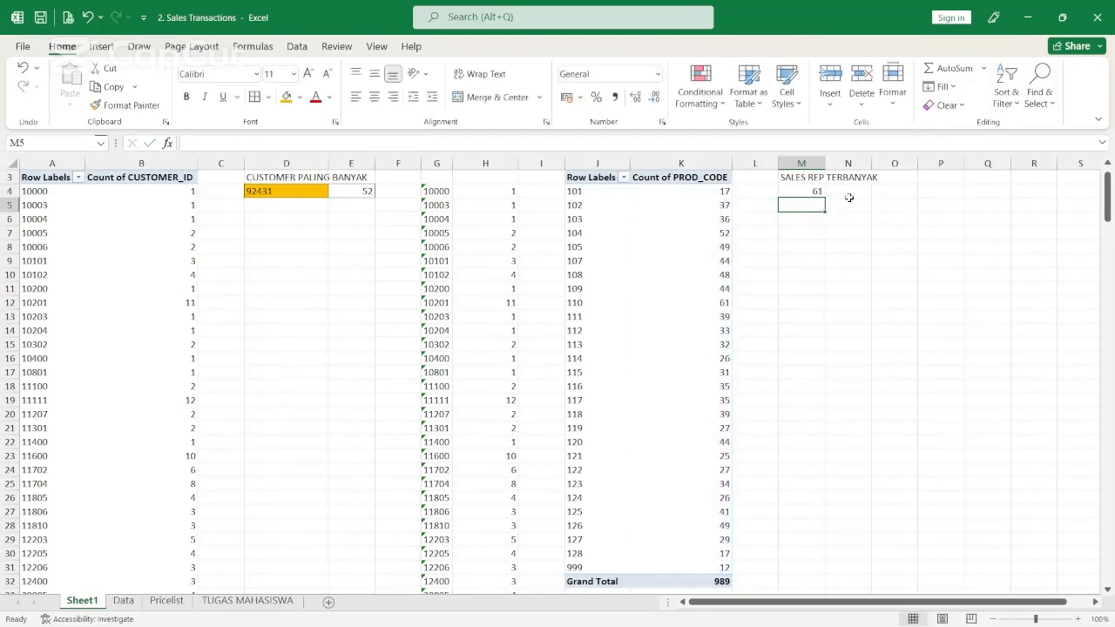
# Step: Copy the sales rep codes and counts from J4:K31, without the Grand Total, and paste them as values starting at P4
pyautogui.moveTo(584, 191); pyautogui.dragTo(679, 569)
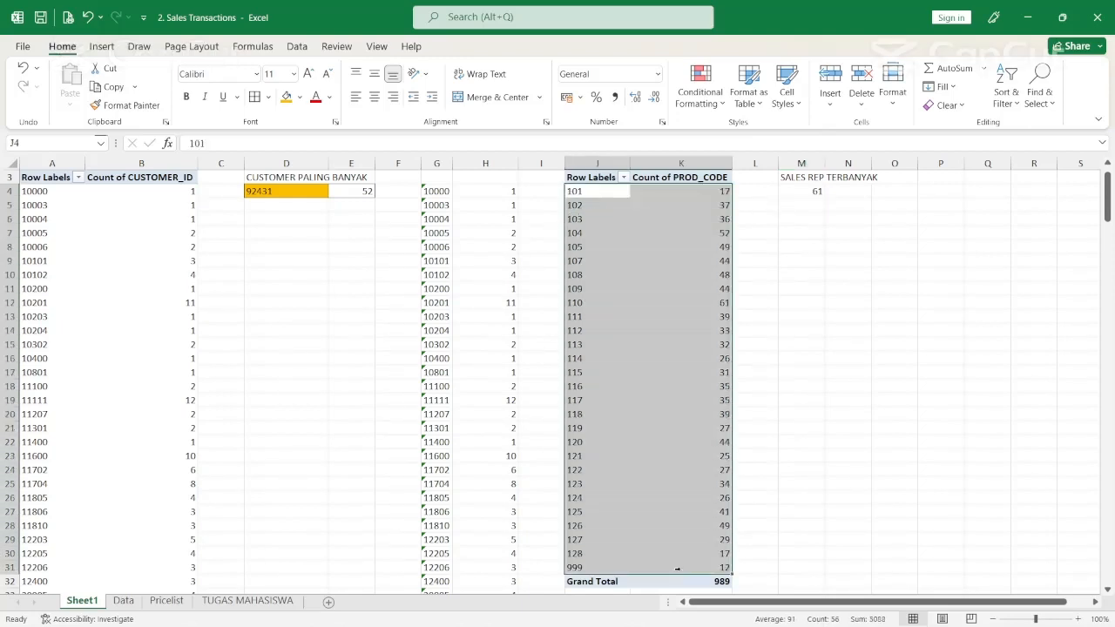
pyautogui.hotkey('ctrl', 'c')
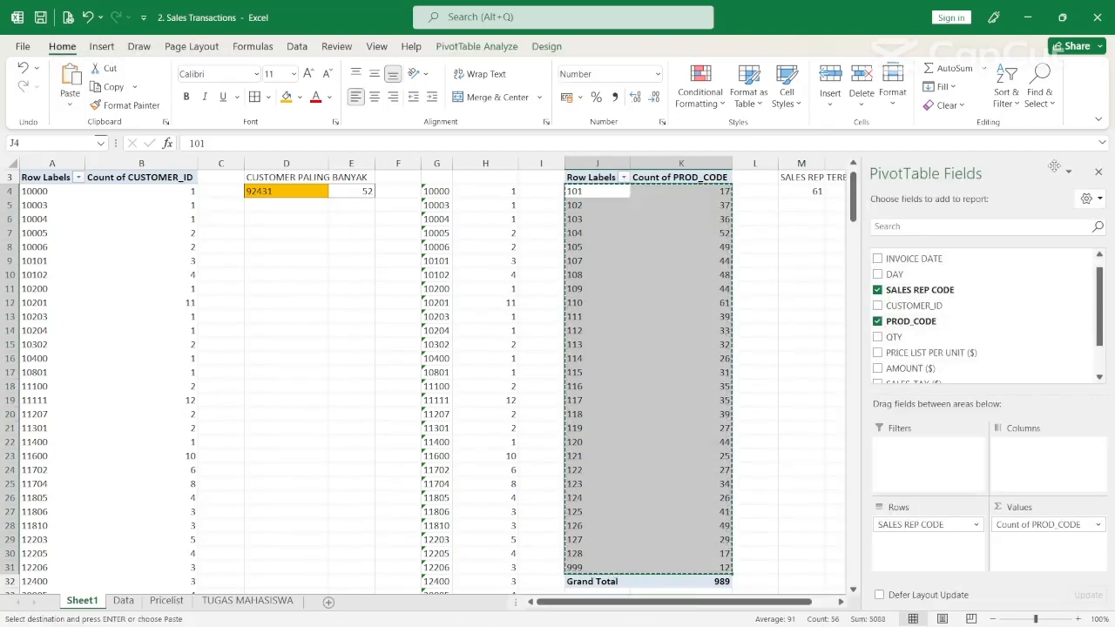
pyautogui.click(1098, 173)
pyautogui.click(922, 191)
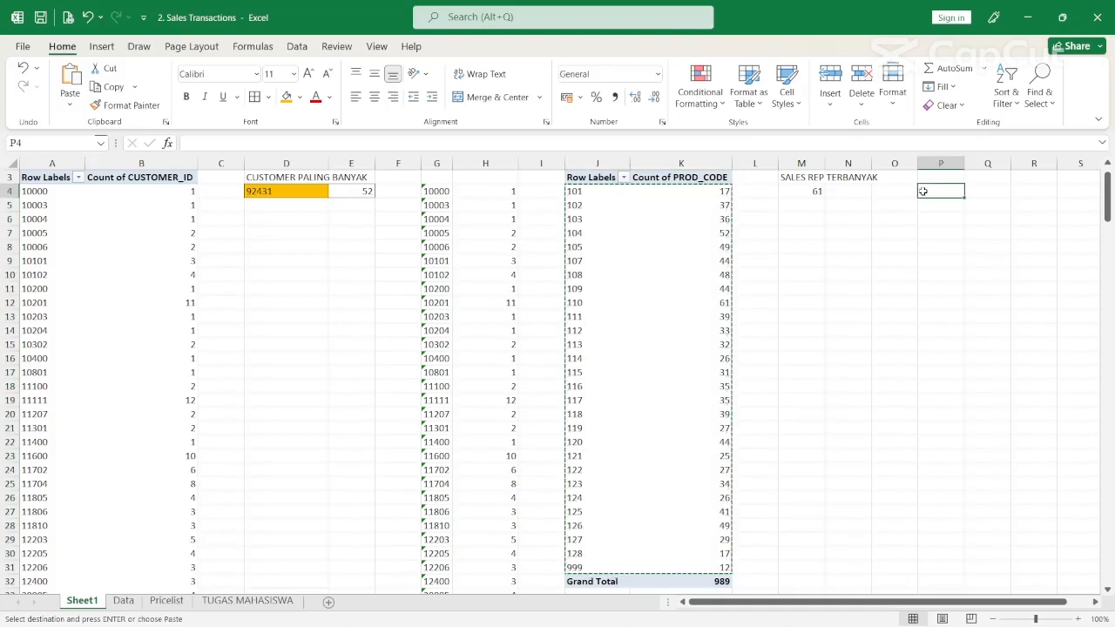
pyautogui.rightClick(922, 191)
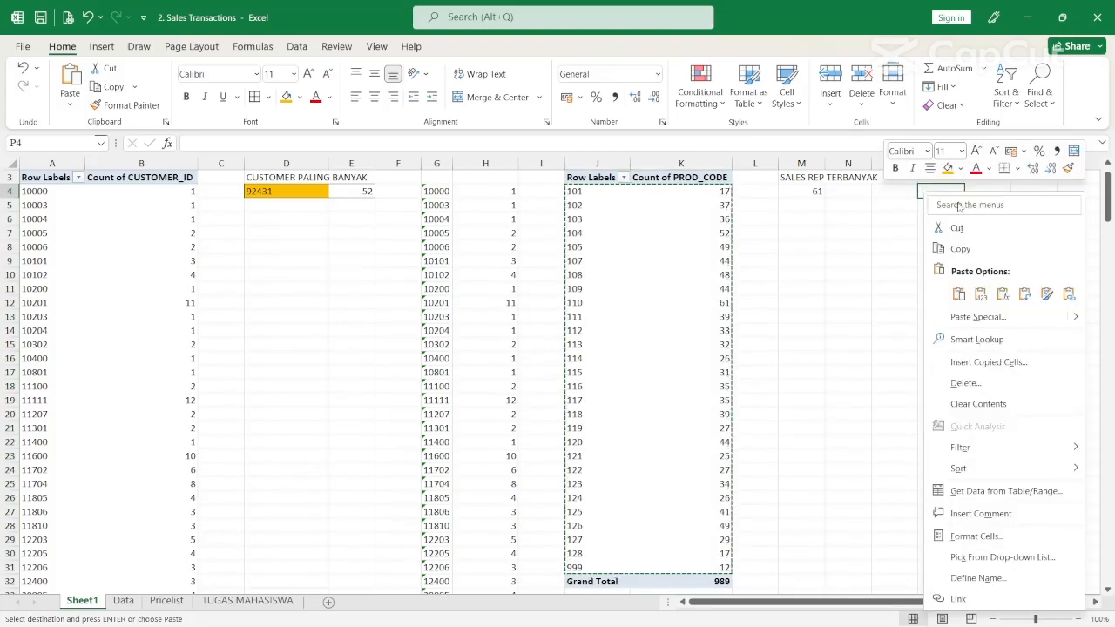
pyautogui.click(978, 294)
# Step: Look up the top sales rep's code in N4 with =OFFSET(P3;MATCH(M4;K4:K31;0);0)
pyautogui.click(841, 192)
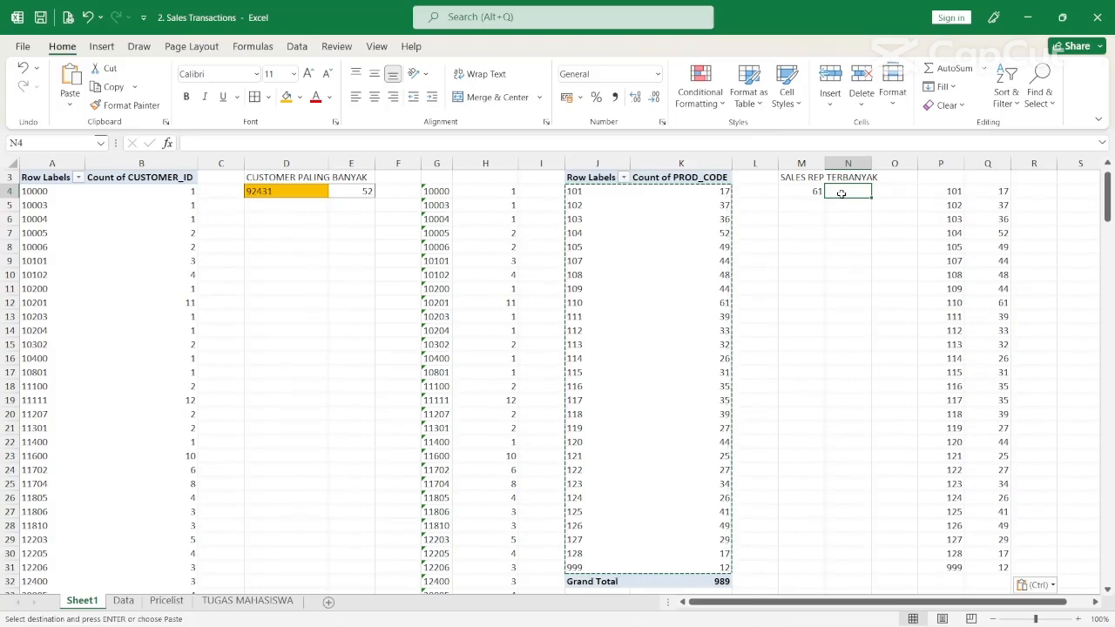
pyautogui.write('=OF')
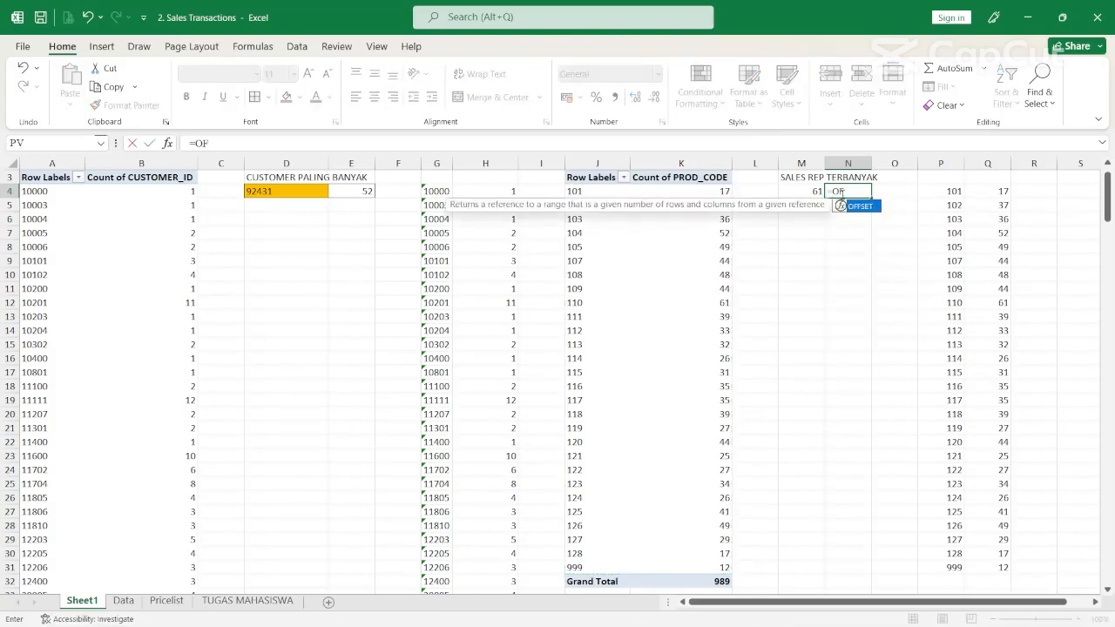
pyautogui.press('Tab')
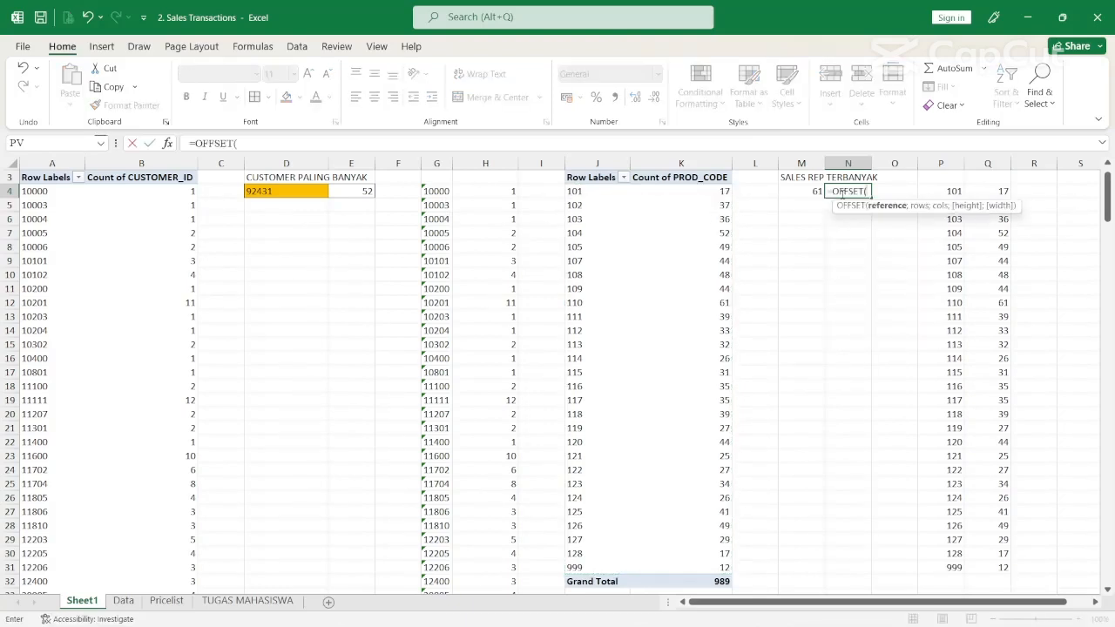
pyautogui.click(946, 181)
pyautogui.write(';')
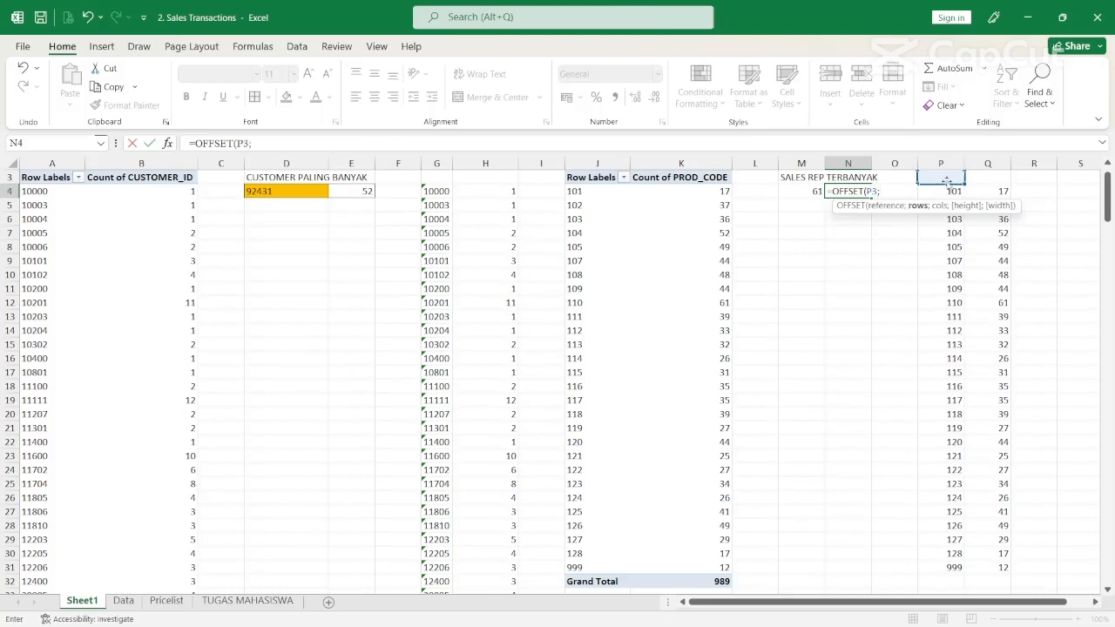
pyautogui.write('MA')
pyautogui.press('Tab')
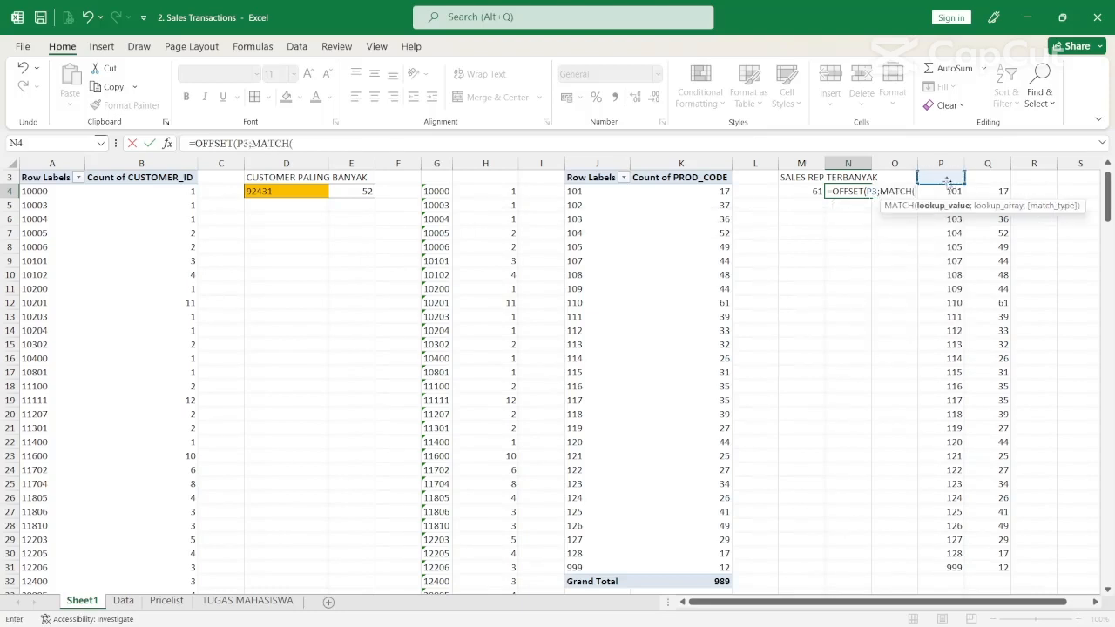
pyautogui.click(812, 190)
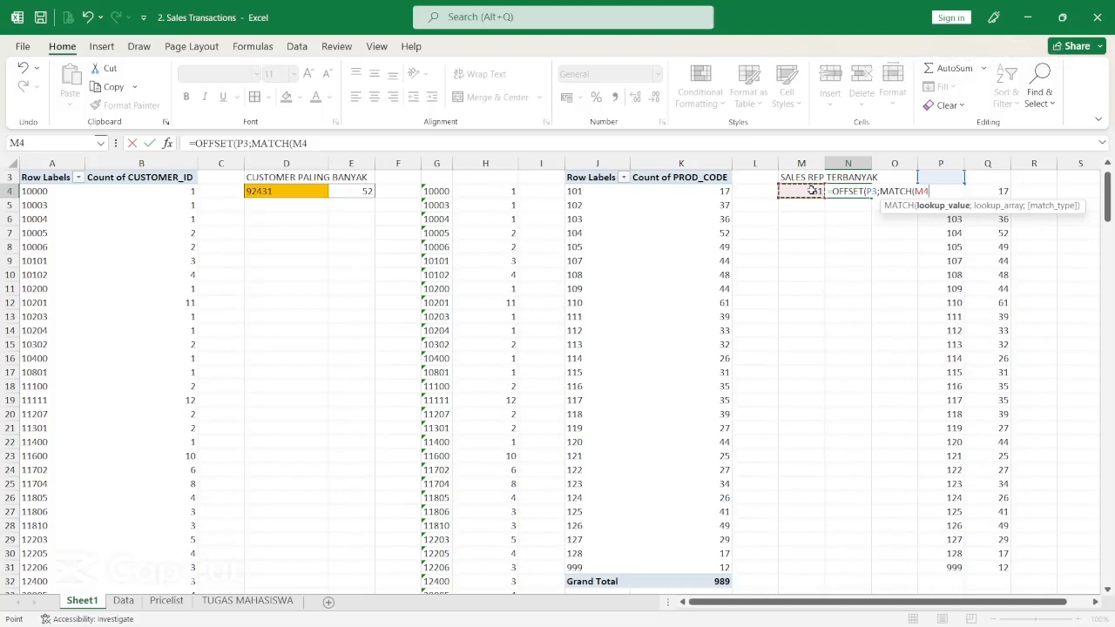
pyautogui.write(';')
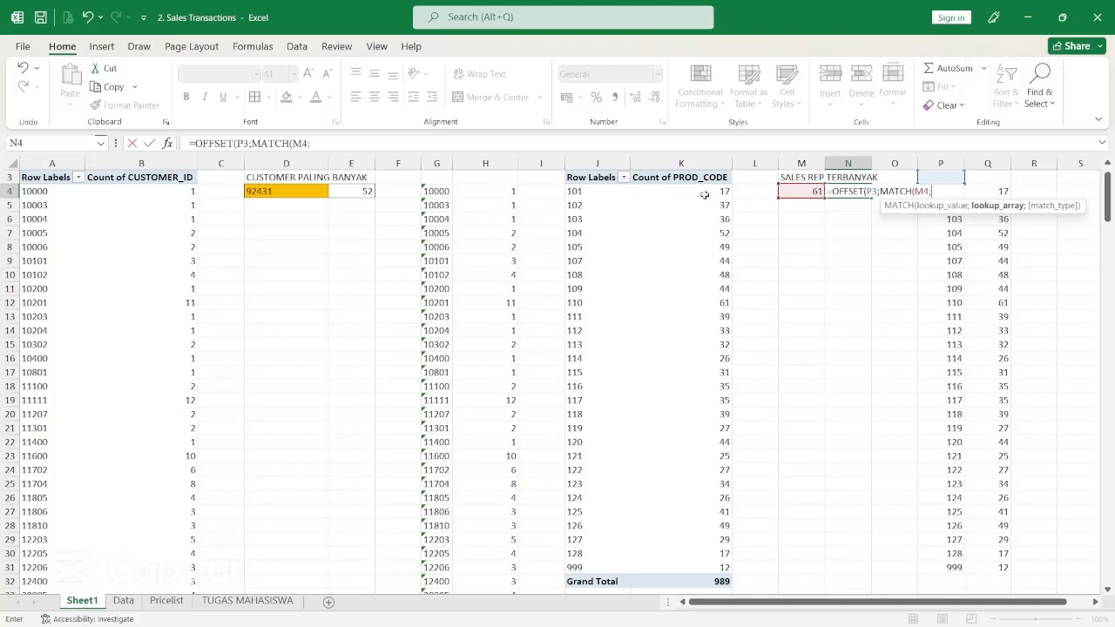
pyautogui.click(690, 190)
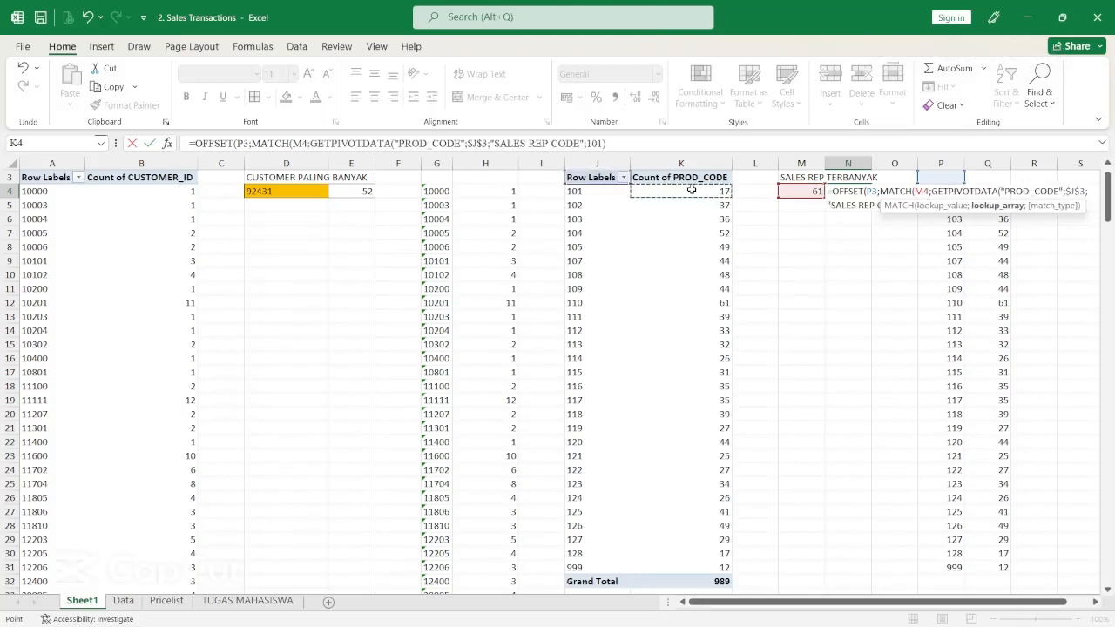
pyautogui.hotkey('ctrl', 'shift', 'Down')
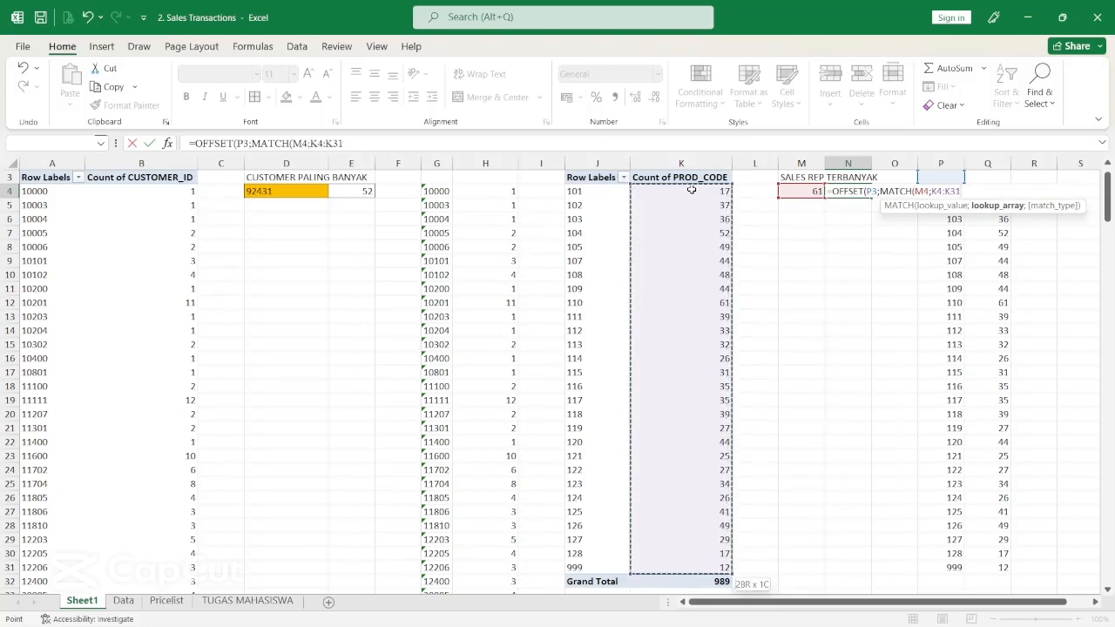
pyautogui.write(';')
pyautogui.press('Down')
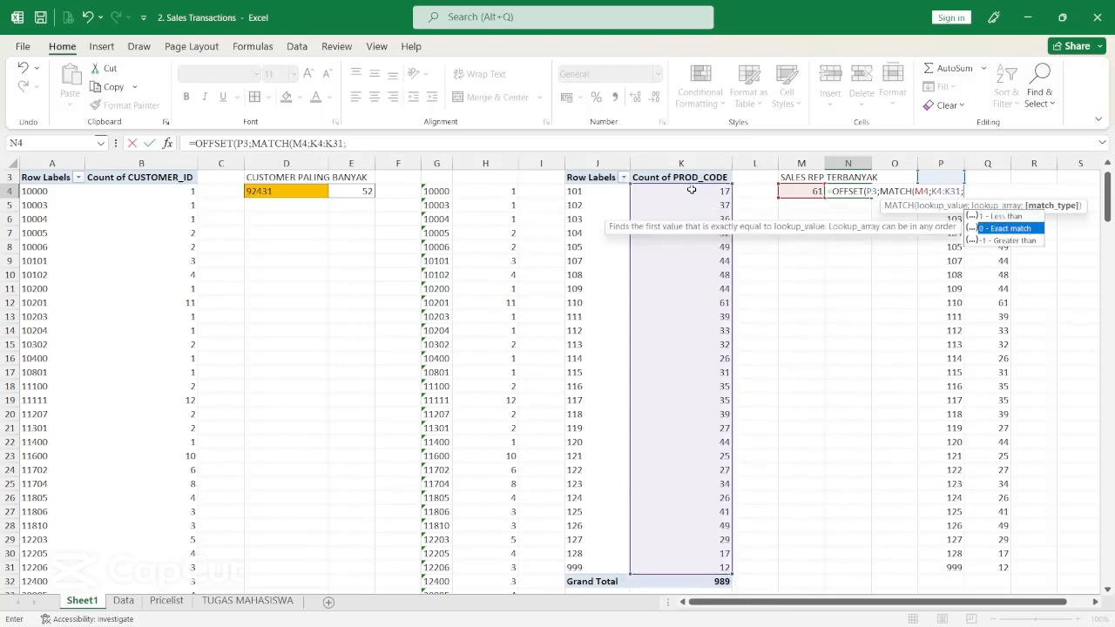
pyautogui.press('Tab')
pyautogui.write(')')
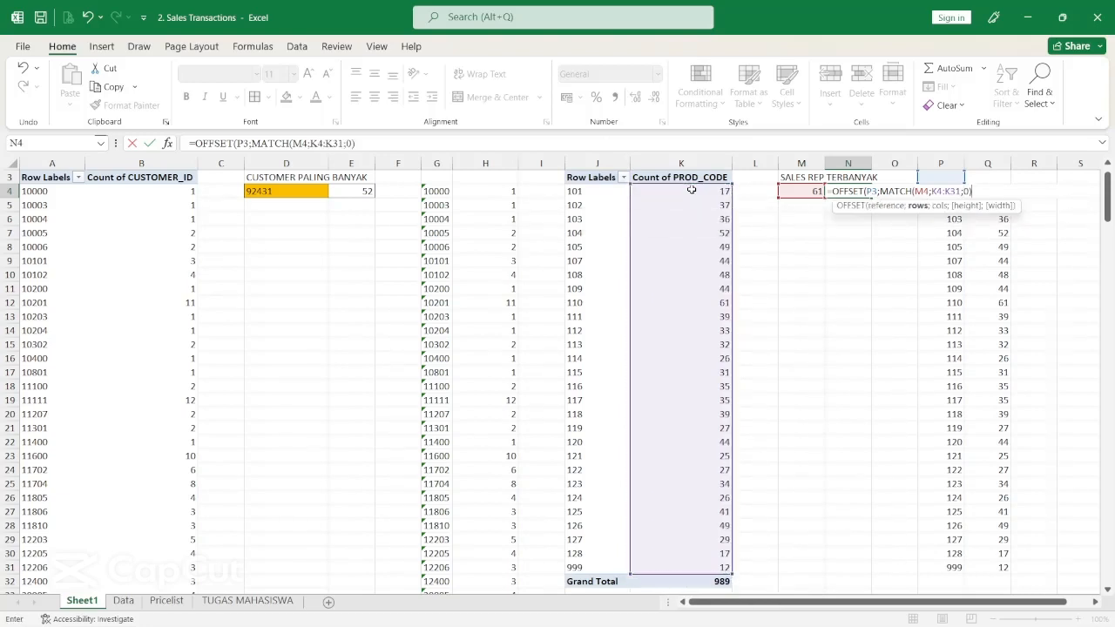
pyautogui.write(';0')
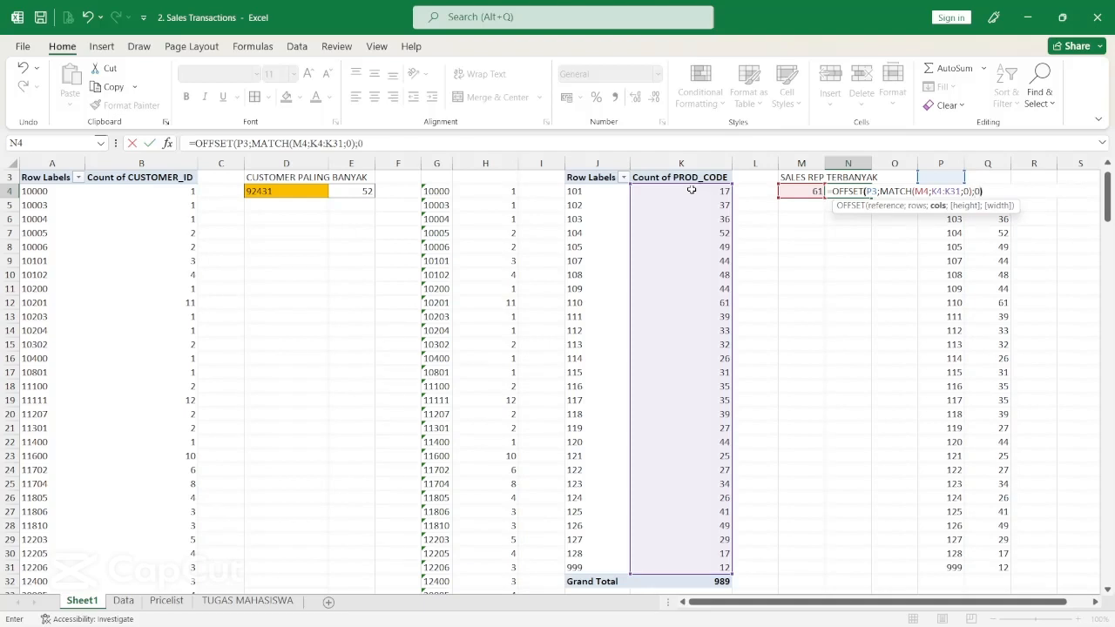
pyautogui.press('Return')
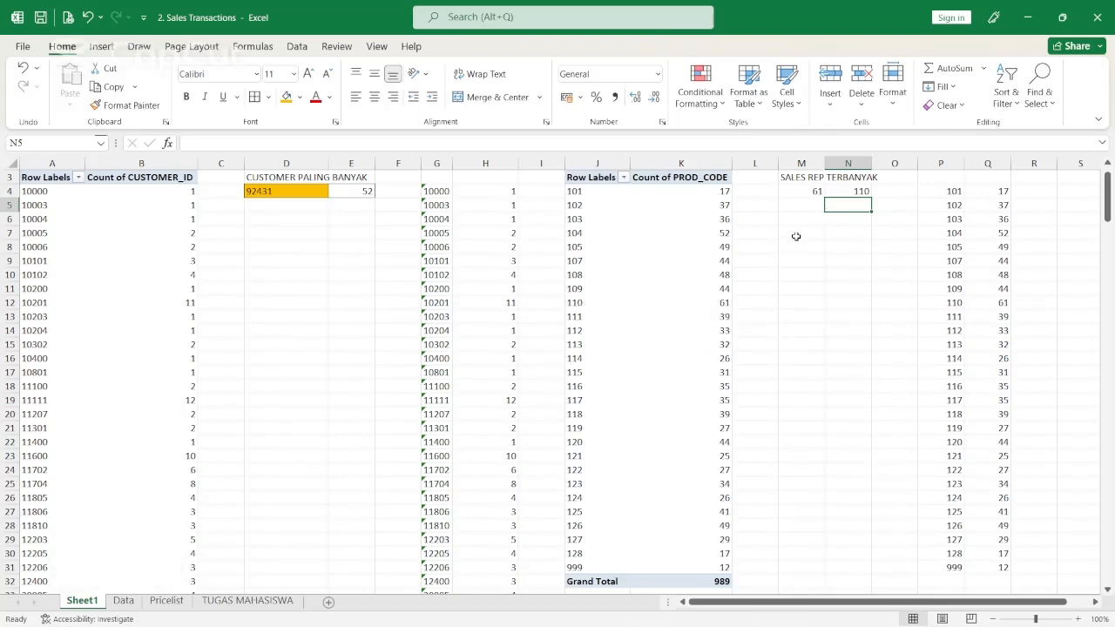
# Step: Copy the SALES REP TERBANYAK label from M3 to M6 and change it to SALES REP PALING SEDIKIT
pyautogui.click(808, 177)
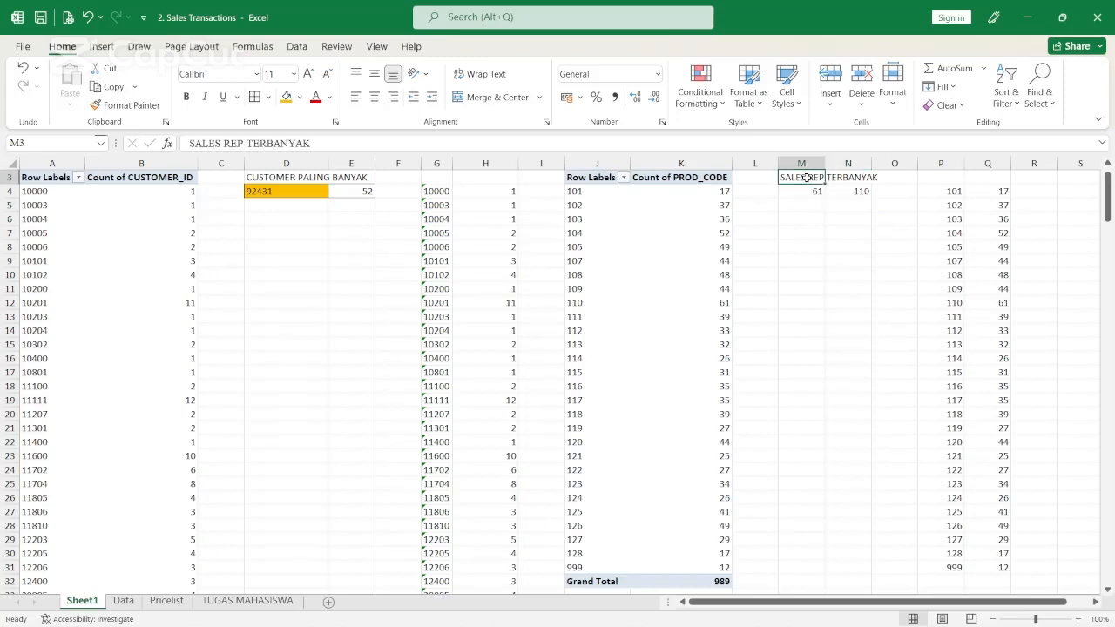
pyautogui.hotkey('ctrl', 'c')
pyautogui.click(801, 218)
pyautogui.hotkey('ctrl', 'v')
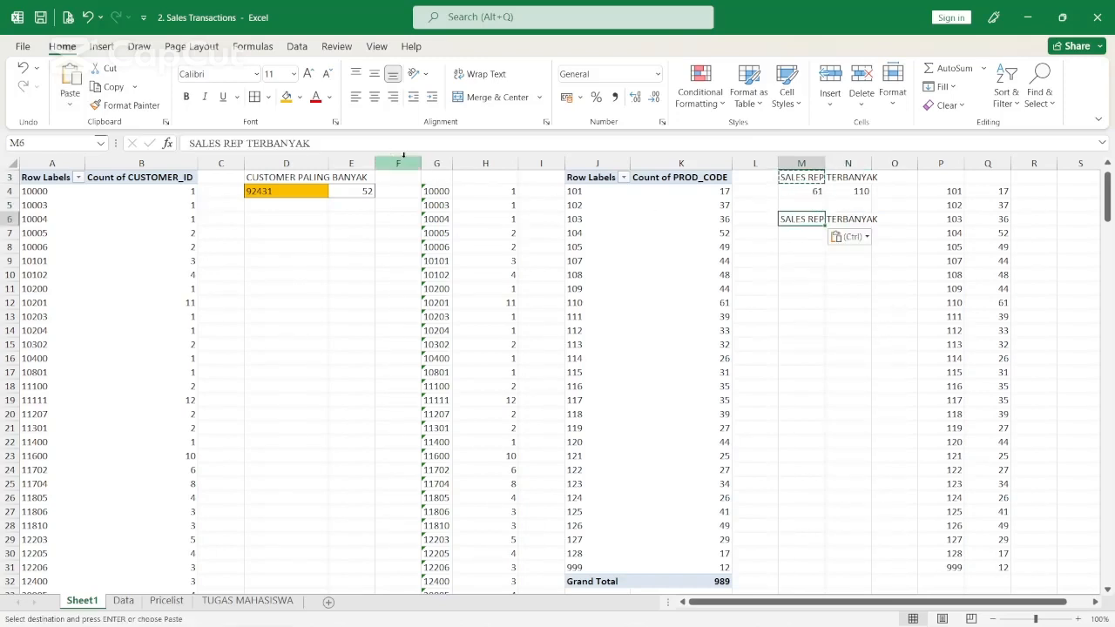
pyautogui.moveTo(311, 143); pyautogui.dragTo(253, 142)
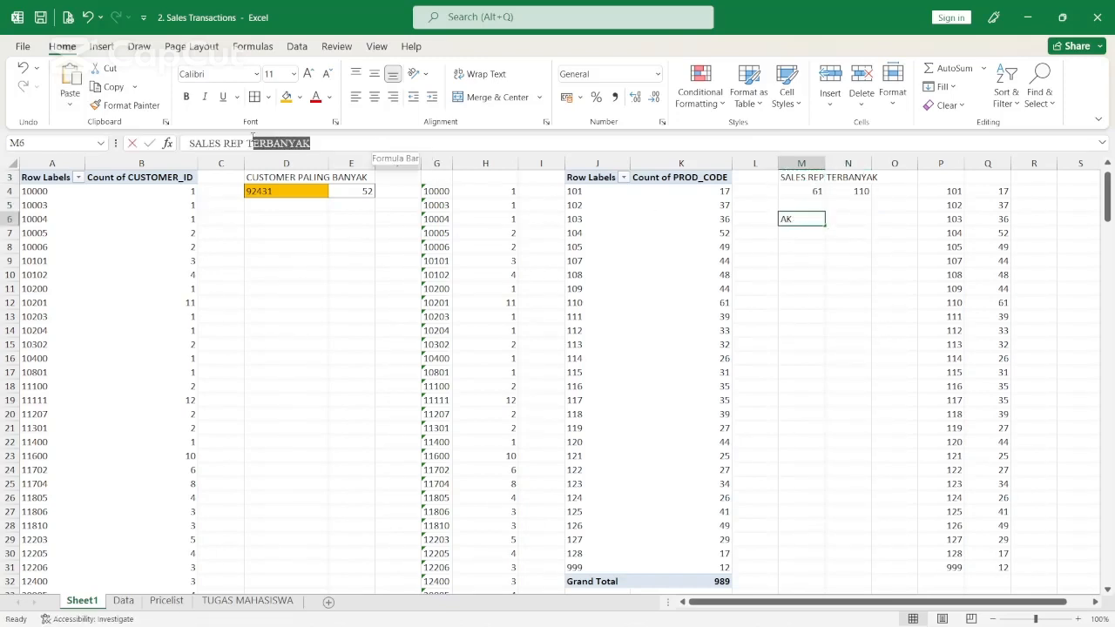
pyautogui.write('PALING SEDIKI')
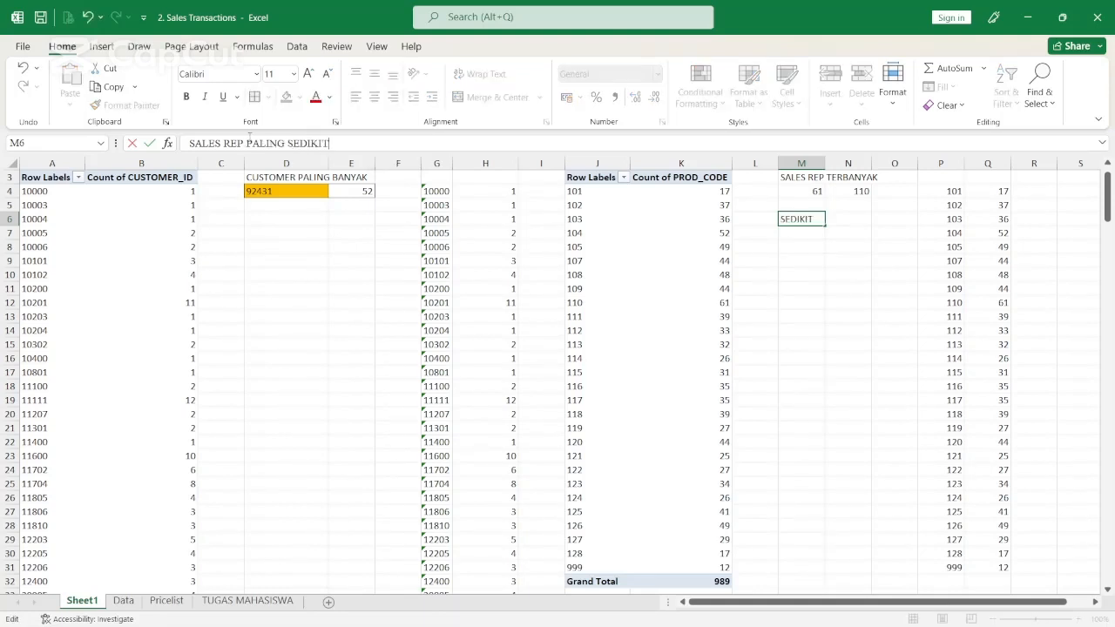
pyautogui.press('Return')
# Step: Calculate the lowest sales rep count in M7 with MIN over K4:K32
pyautogui.write('=')
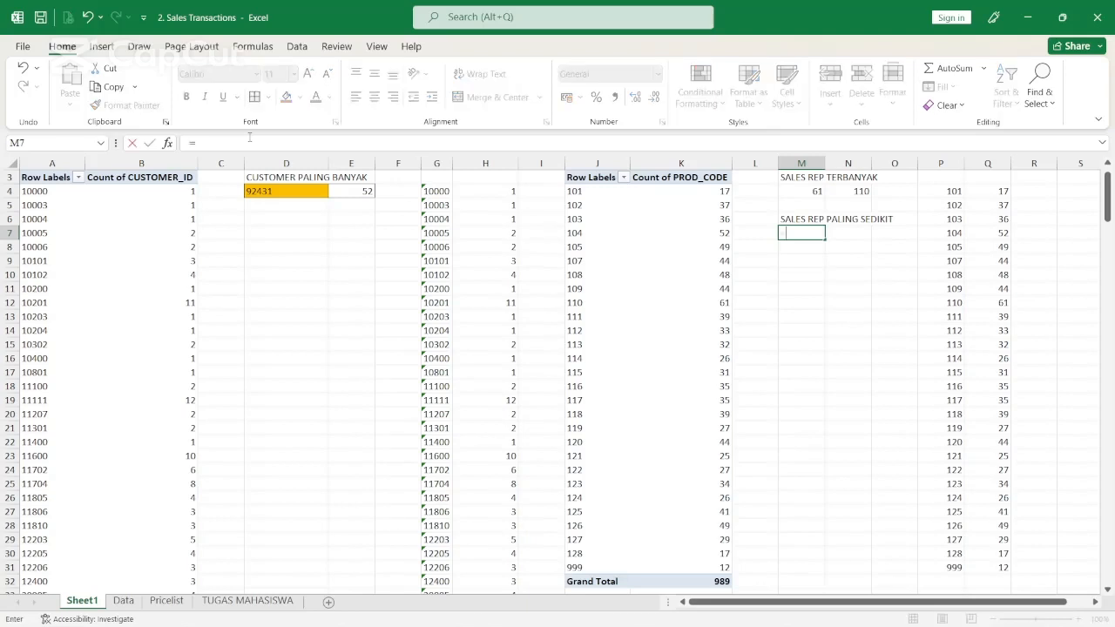
pyautogui.write('MIN(')
pyautogui.press('Left')
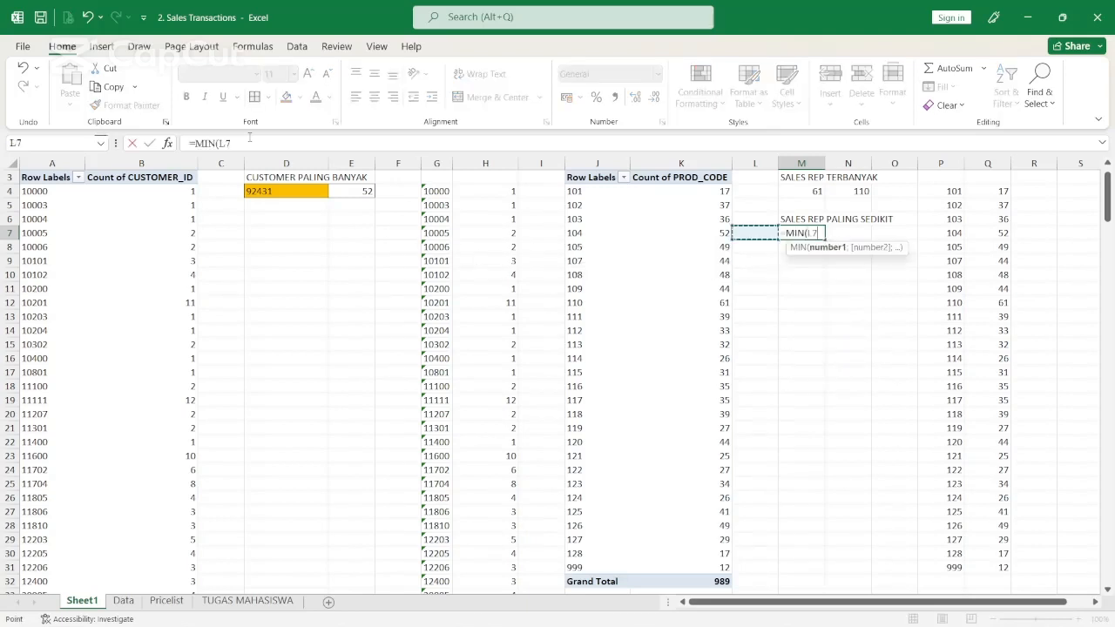
pyautogui.press('Up')
pyautogui.press('Up')
pyautogui.press('Left')
pyautogui.press('Up')
pyautogui.hotkey('ctrl', 'shift', 'Down')
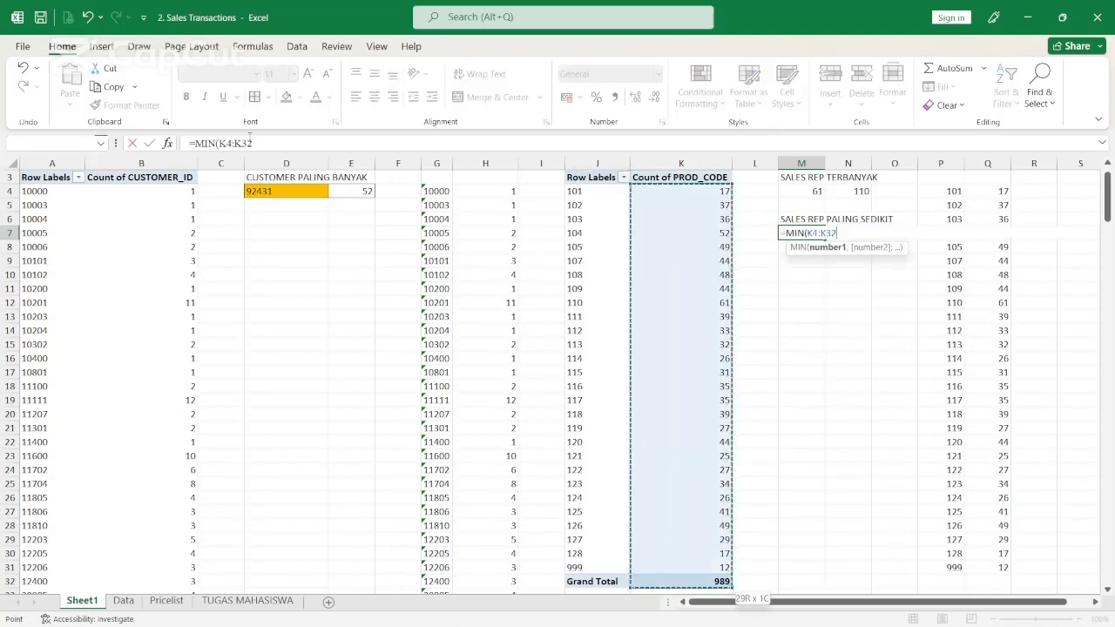
pyautogui.press('Return')
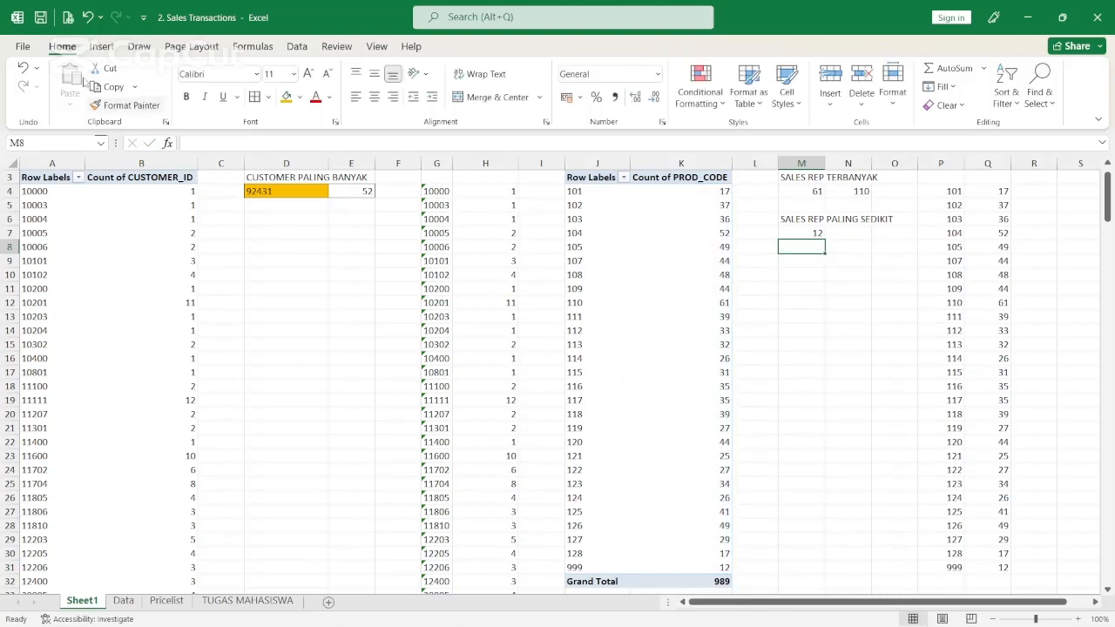
# Step: Look up the least active sales rep's code in N7 with =OFFSET(P3;MATCH(M7;K4:K31;0);0)
pyautogui.click(847, 235)
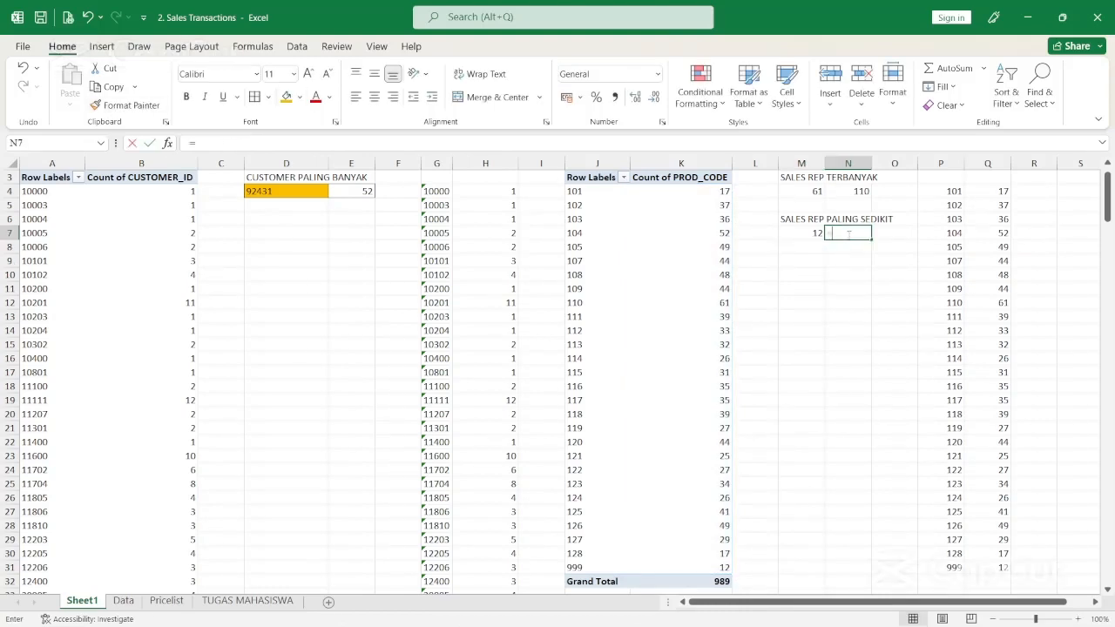
pyautogui.write('=OFFSET(')
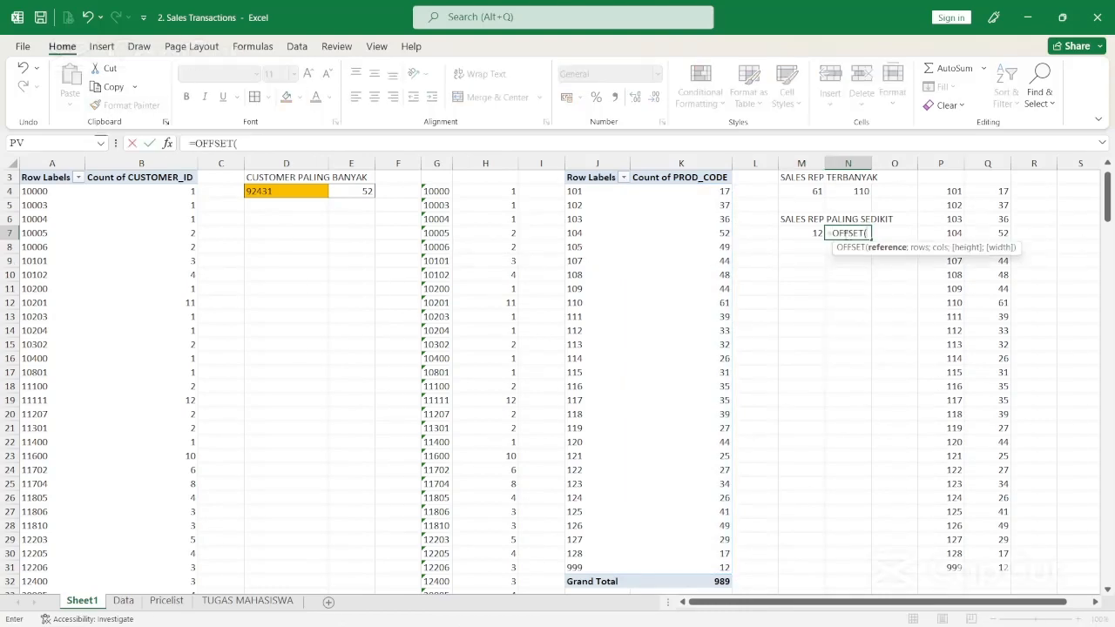
pyautogui.click(955, 178)
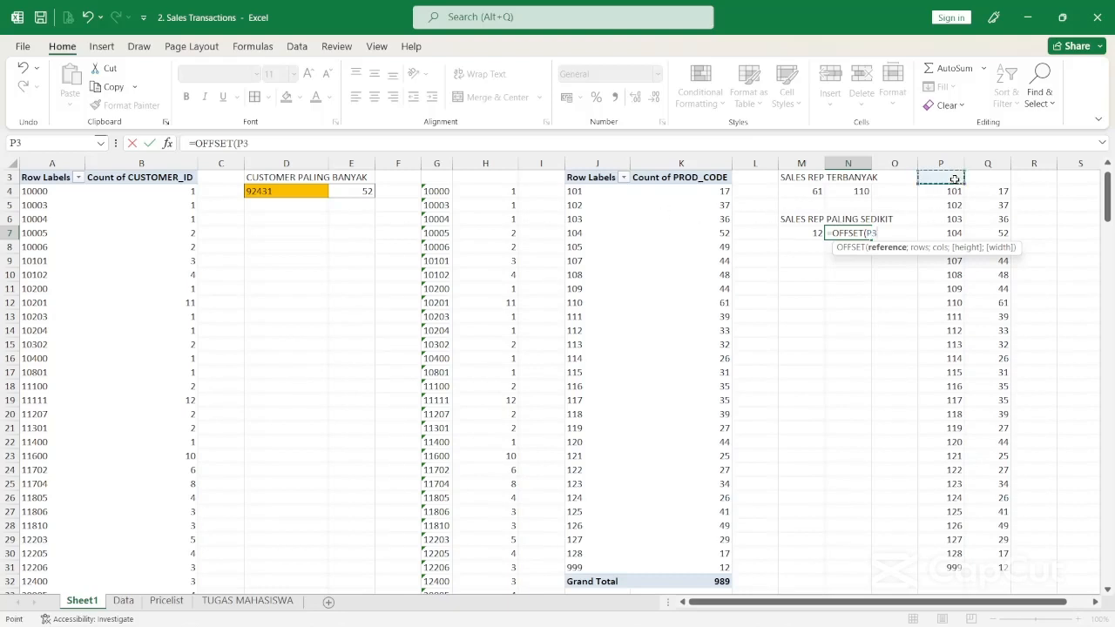
pyautogui.write(';MATCH(')
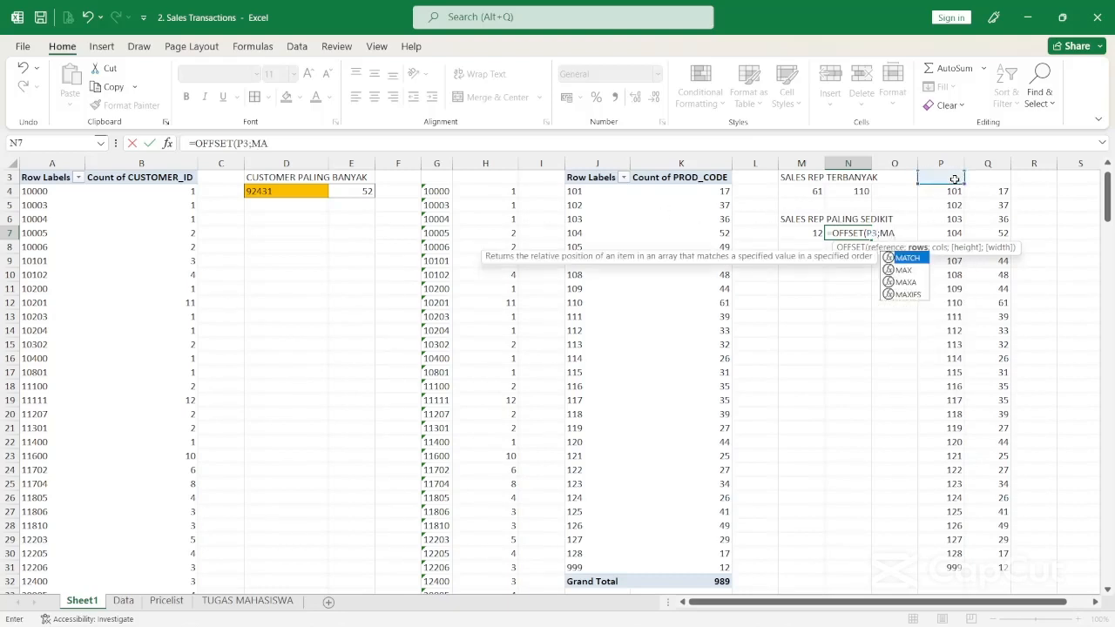
pyautogui.click(820, 231)
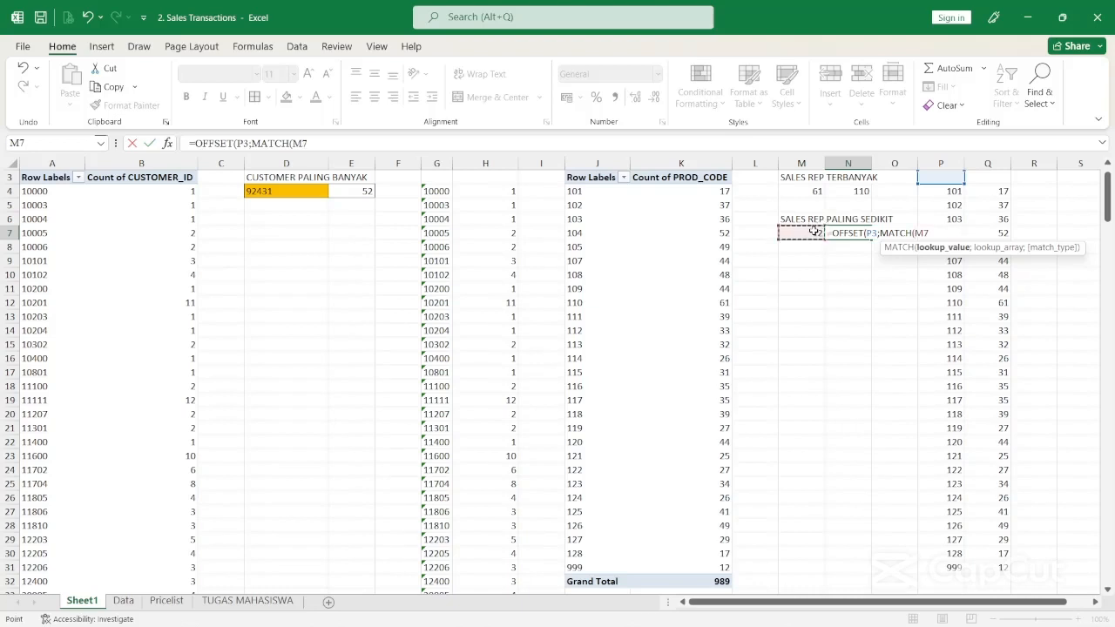
pyautogui.write(';')
pyautogui.moveTo(730, 193); pyautogui.dragTo(712, 570)
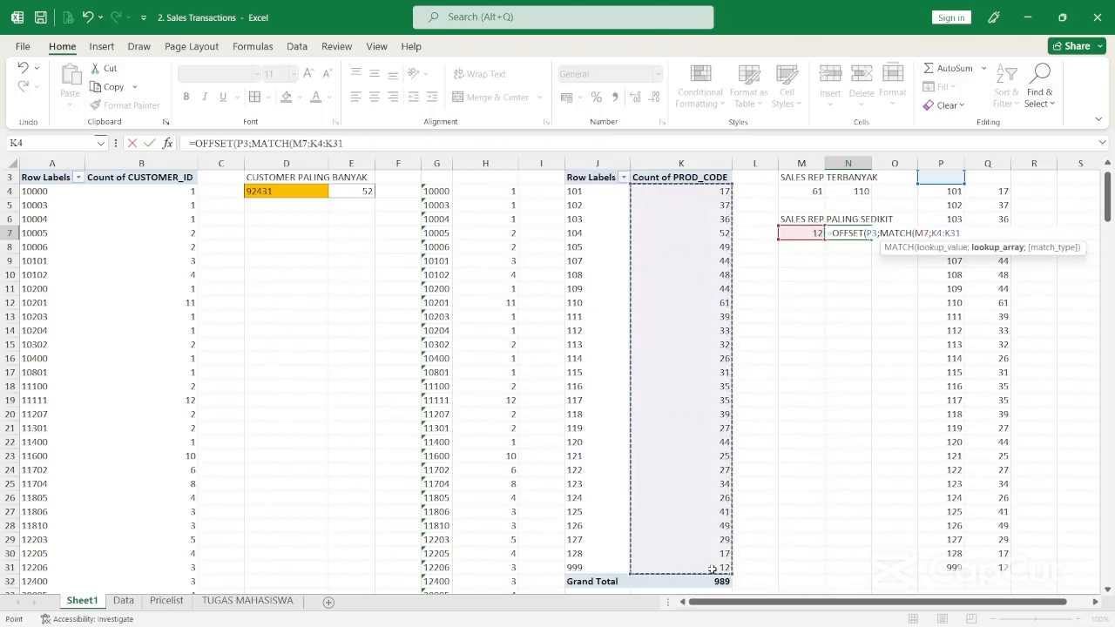
pyautogui.write(';')
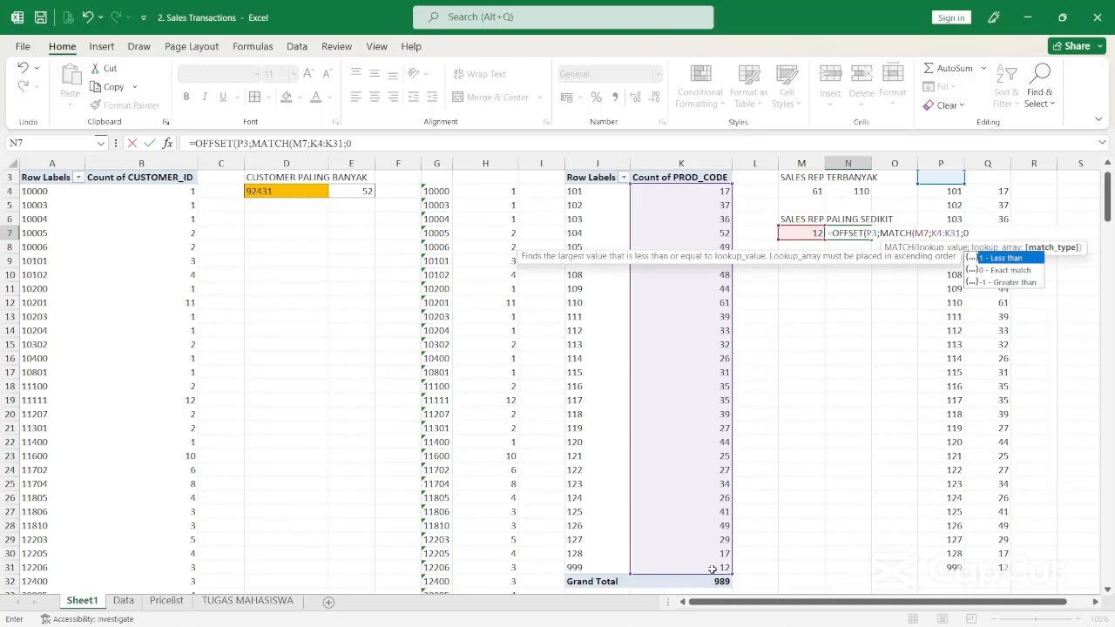
pyautogui.press('Down')
pyautogui.press('Tab')
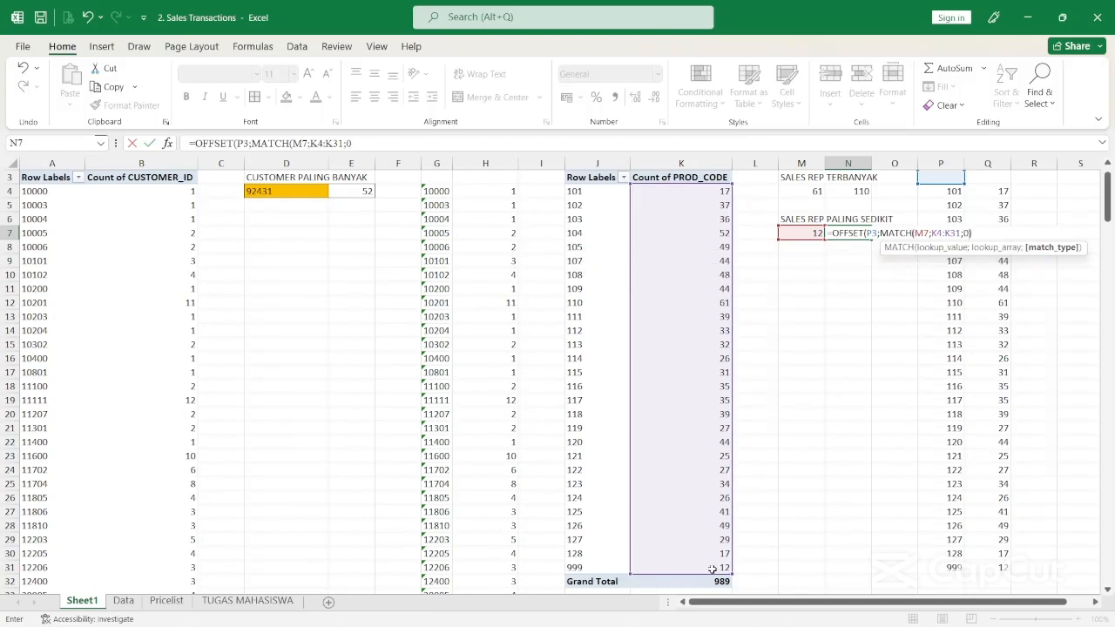
pyautogui.write(');0')
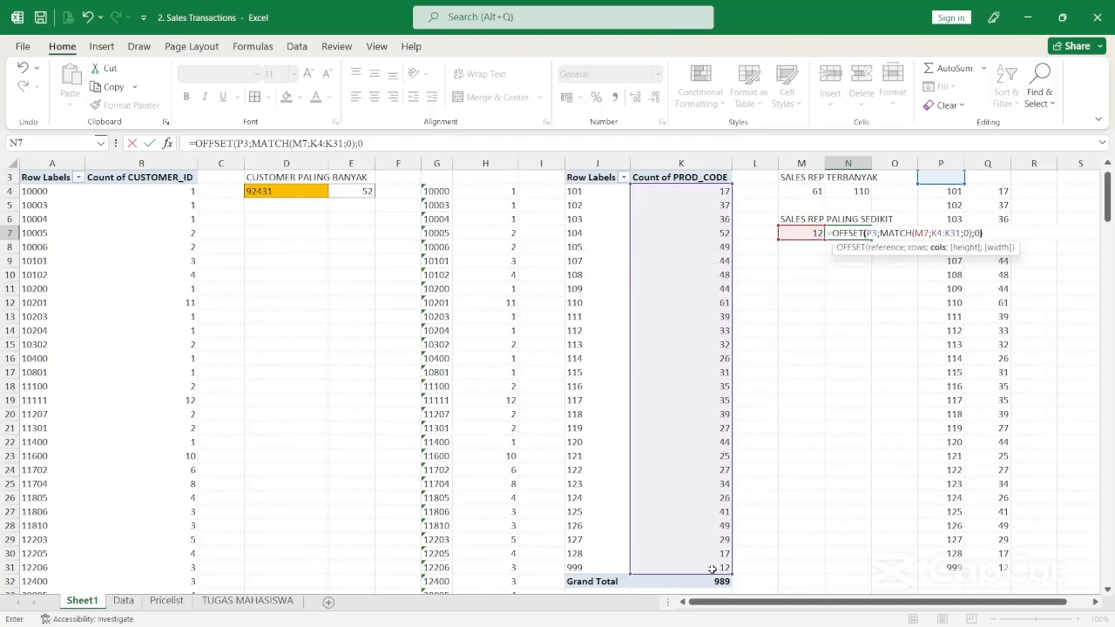
pyautogui.press('Return')
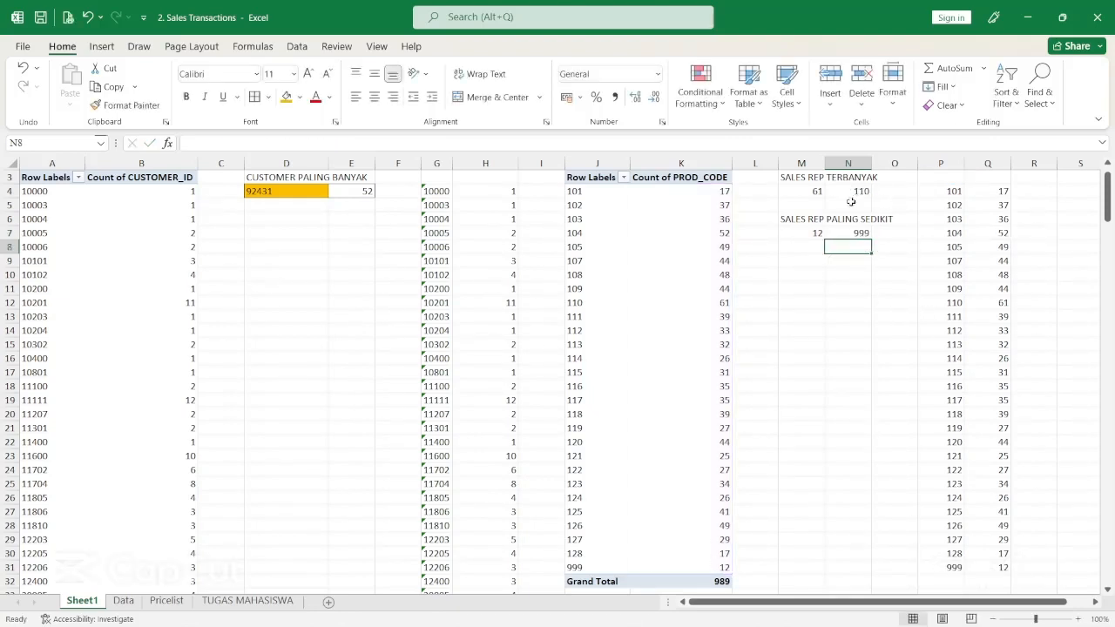
# Step: Compare the most and least active sales rep results on Sheet1 with the answers in the TUGAS MAHASISWA sheet
pyautogui.click(247, 600)
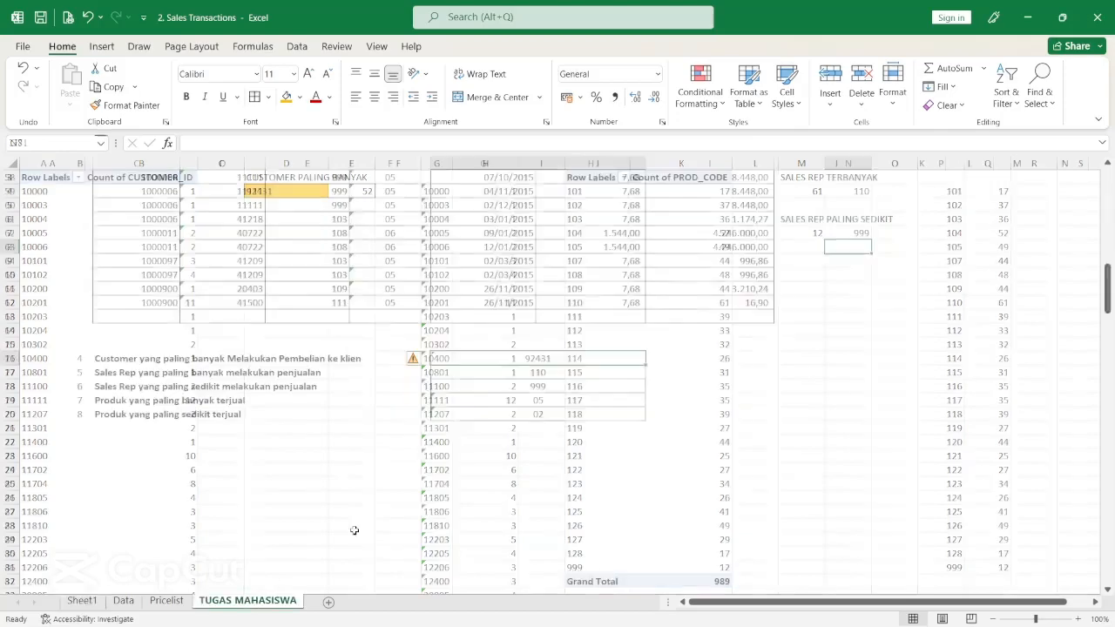
pyautogui.click(94, 601)
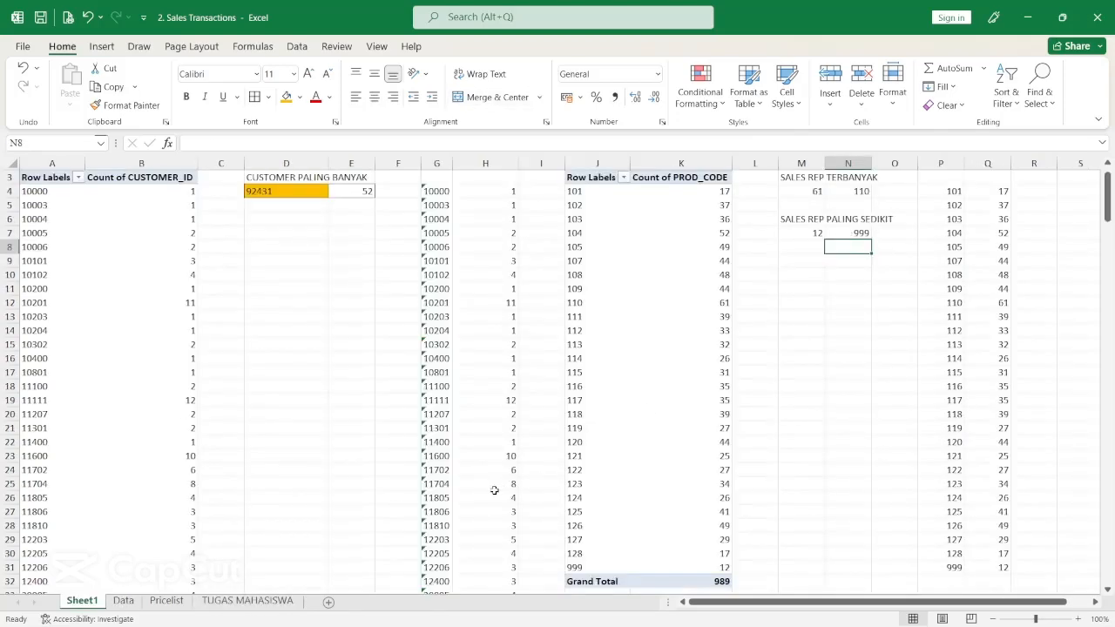
pyautogui.click(270, 600)
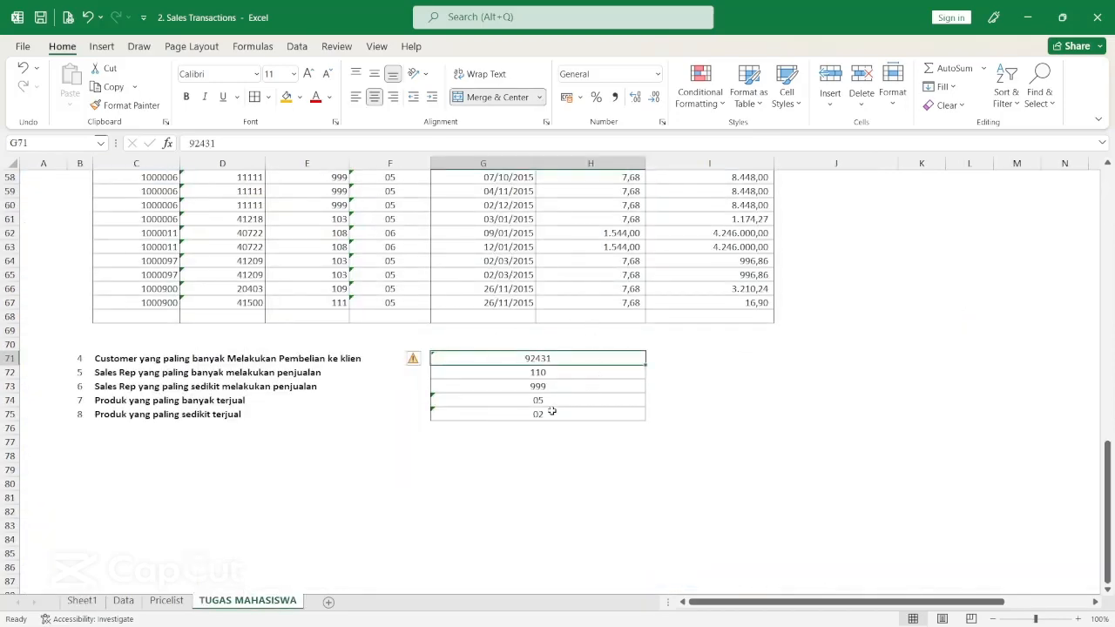
pyautogui.click(549, 386)
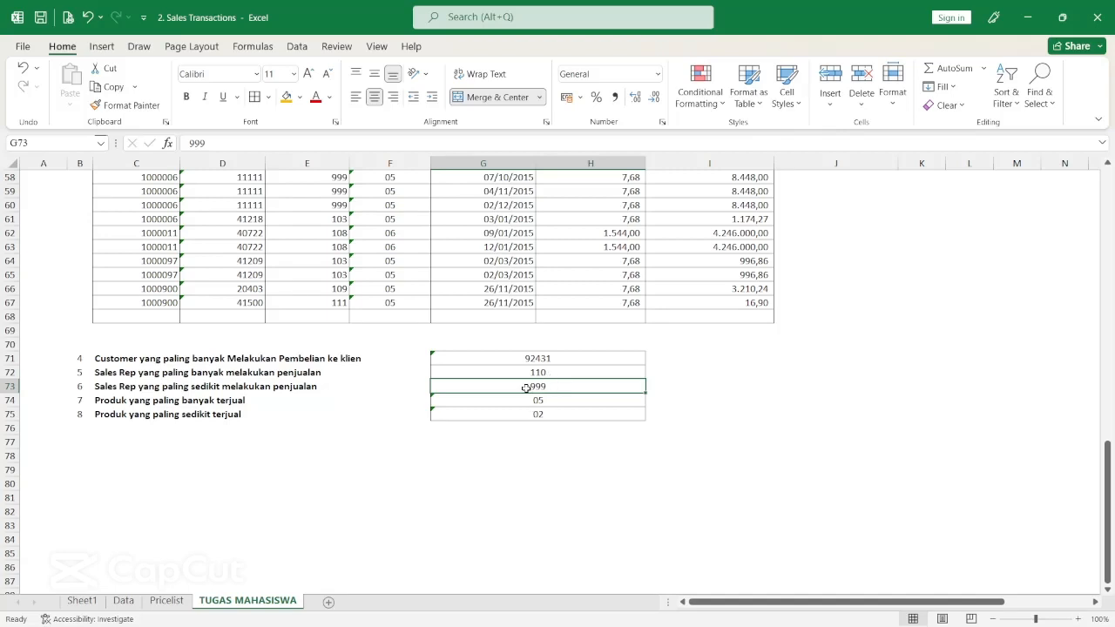
# Step: Insert a PivotTable from the Data sheet range A1:K990 into the existing worksheet at Sheet1 cell S3
pyautogui.click(122, 601)
pyautogui.click(101, 46)
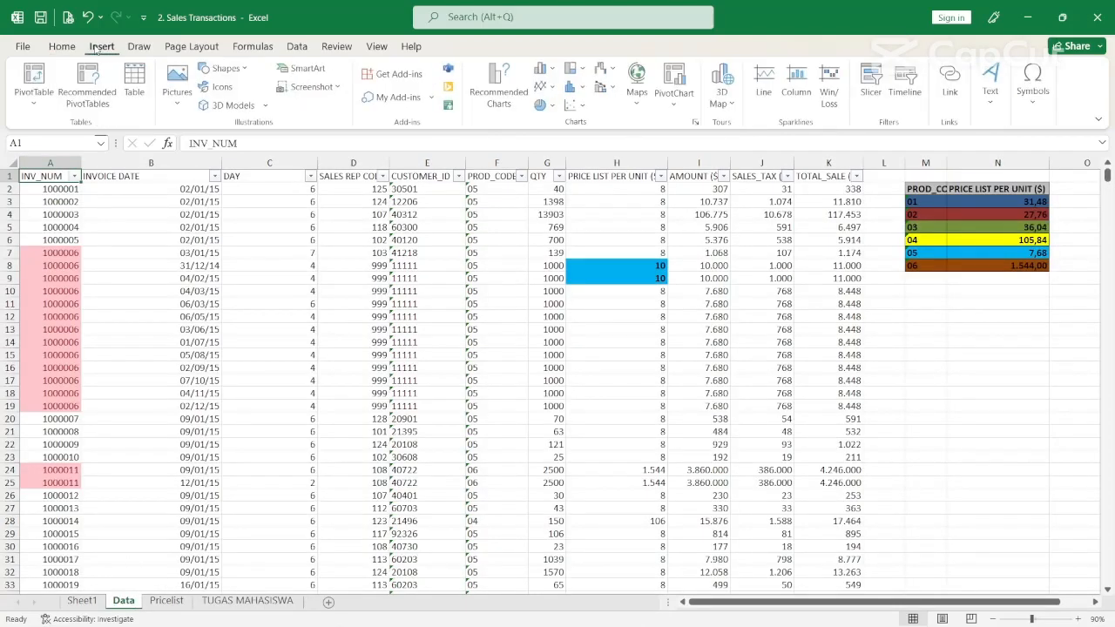
pyautogui.click(36, 76)
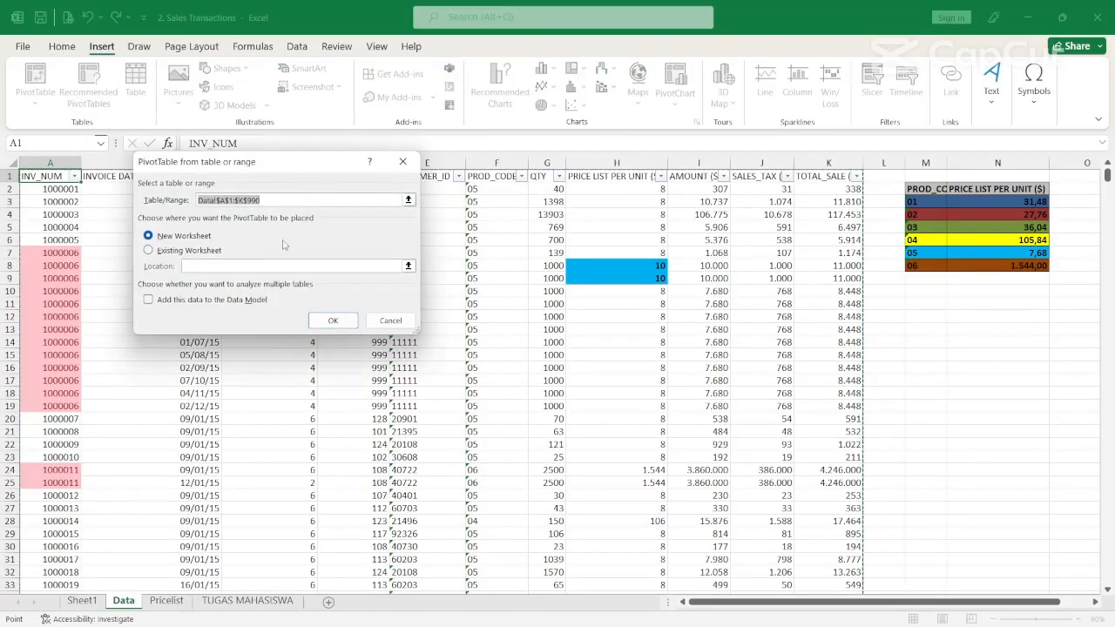
pyautogui.click(185, 251)
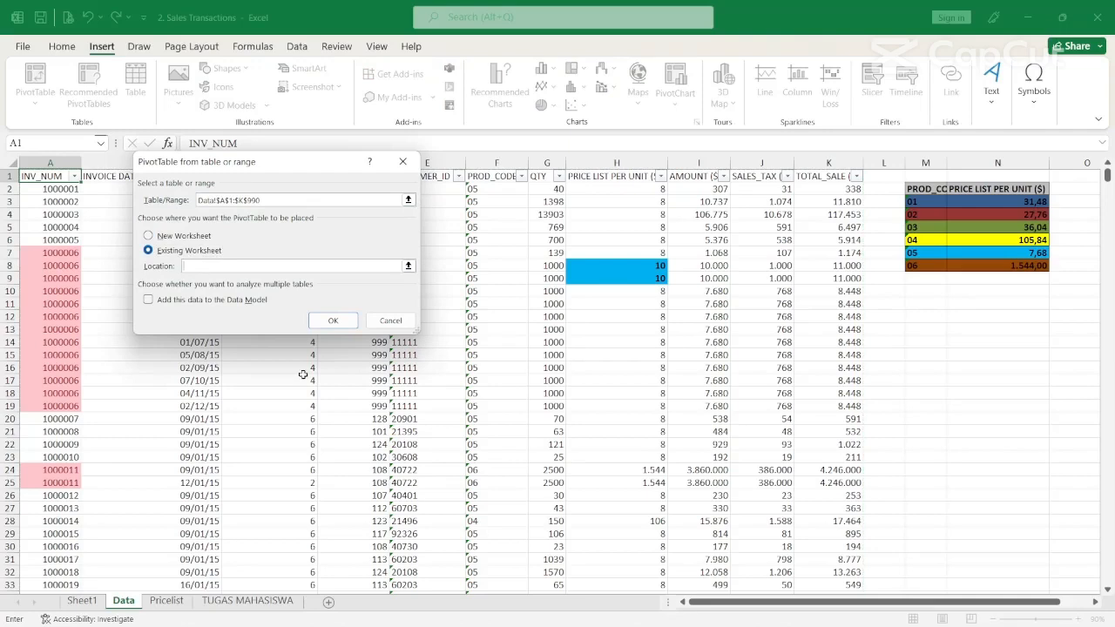
pyautogui.click(83, 601)
pyautogui.moveTo(960, 603); pyautogui.dragTo(1017, 596)
pyautogui.click(1006, 178)
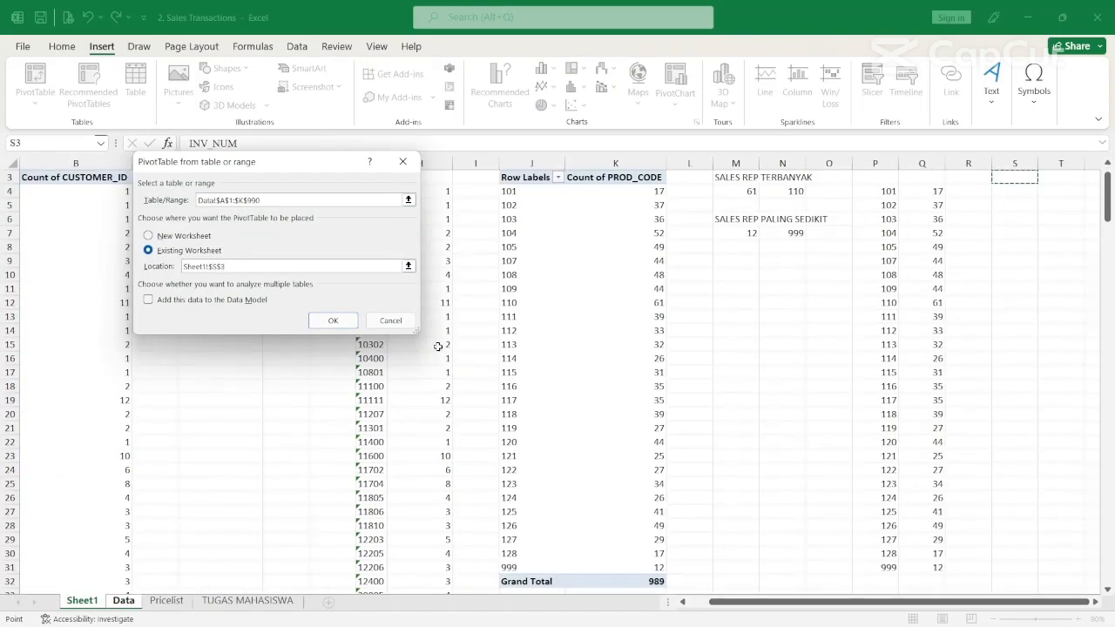
pyautogui.click(340, 319)
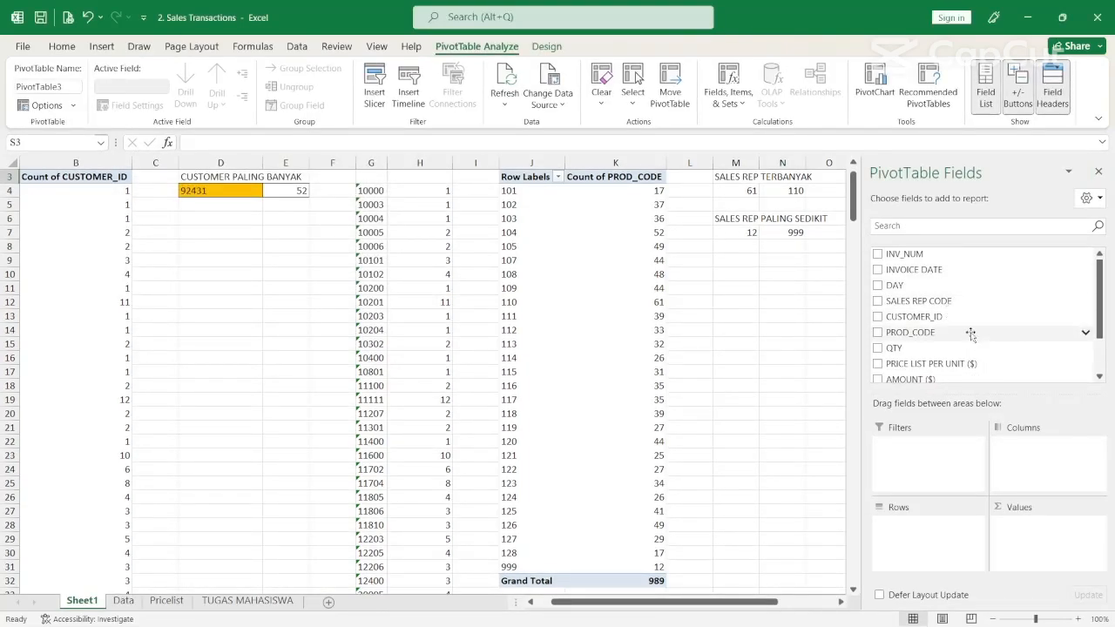
# Step: Set up the new PivotTable with PROD_CODE as rows and the sum of QTY as values
pyautogui.moveTo(951, 336); pyautogui.dragTo(958, 529)
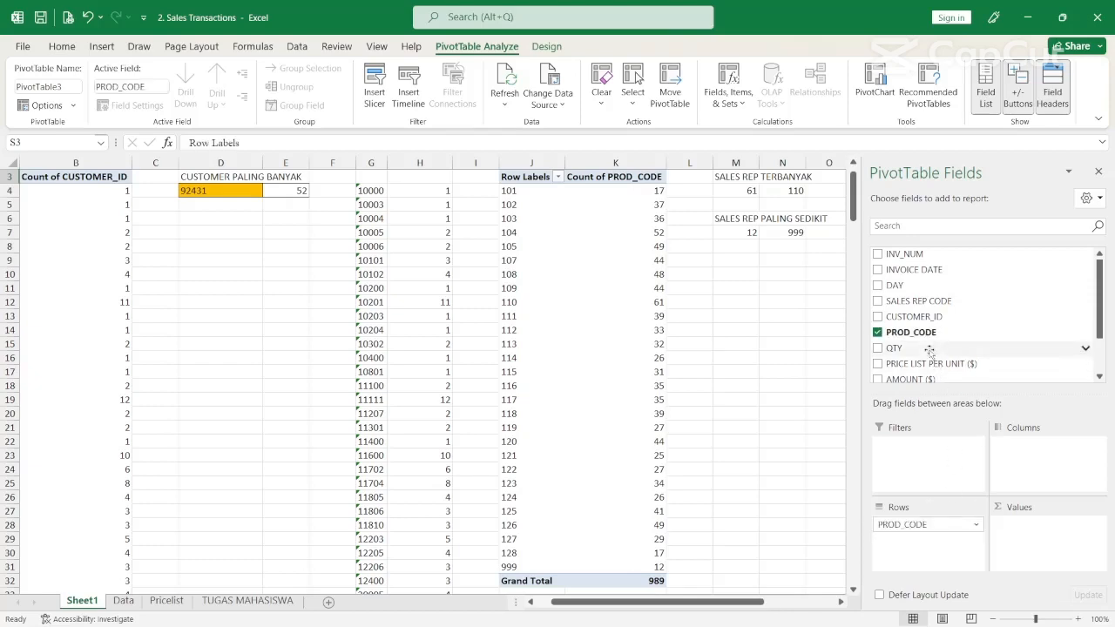
pyautogui.moveTo(931, 352); pyautogui.dragTo(1023, 531)
pyautogui.moveTo(692, 601); pyautogui.dragTo(847, 607)
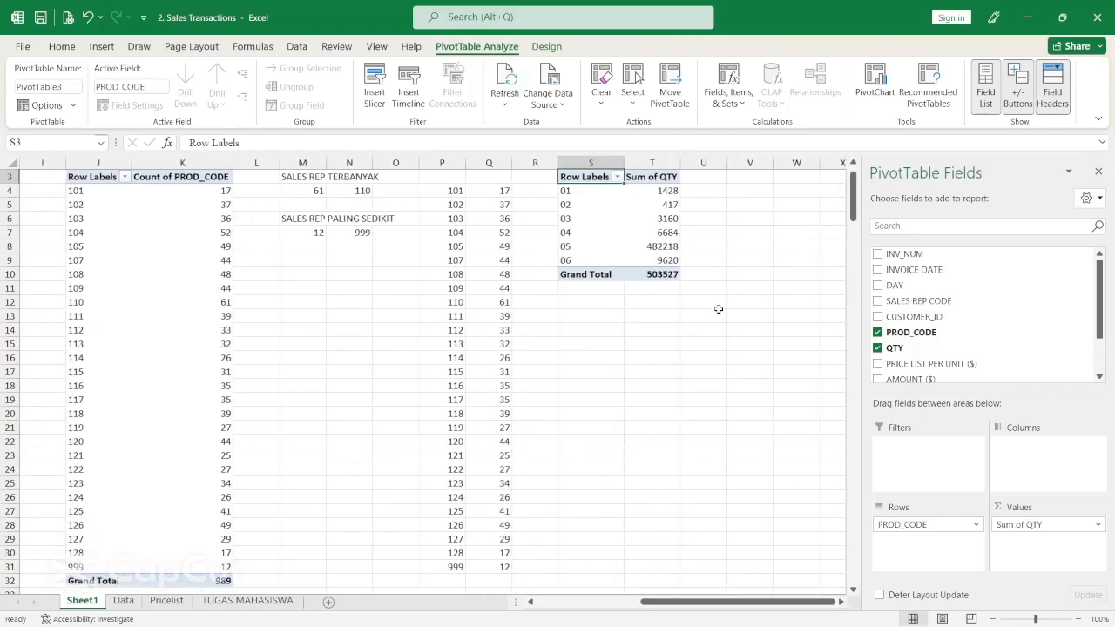
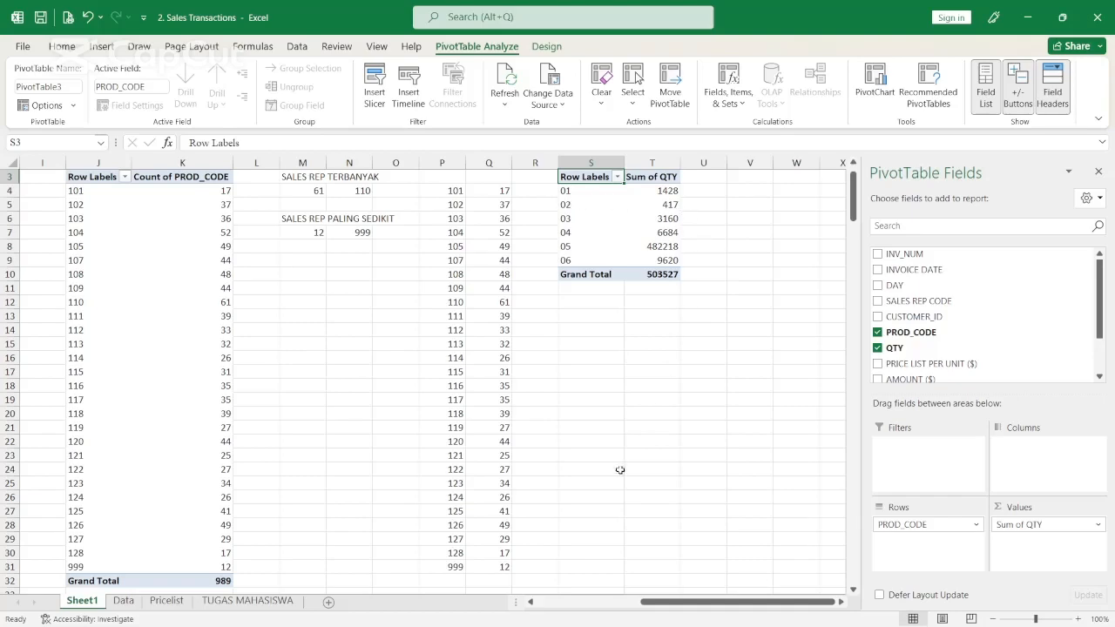
# Step: Check the most and least sold product answers in the TUGAS MAHASISWA sheet against the product PivotTable
pyautogui.click(248, 600)
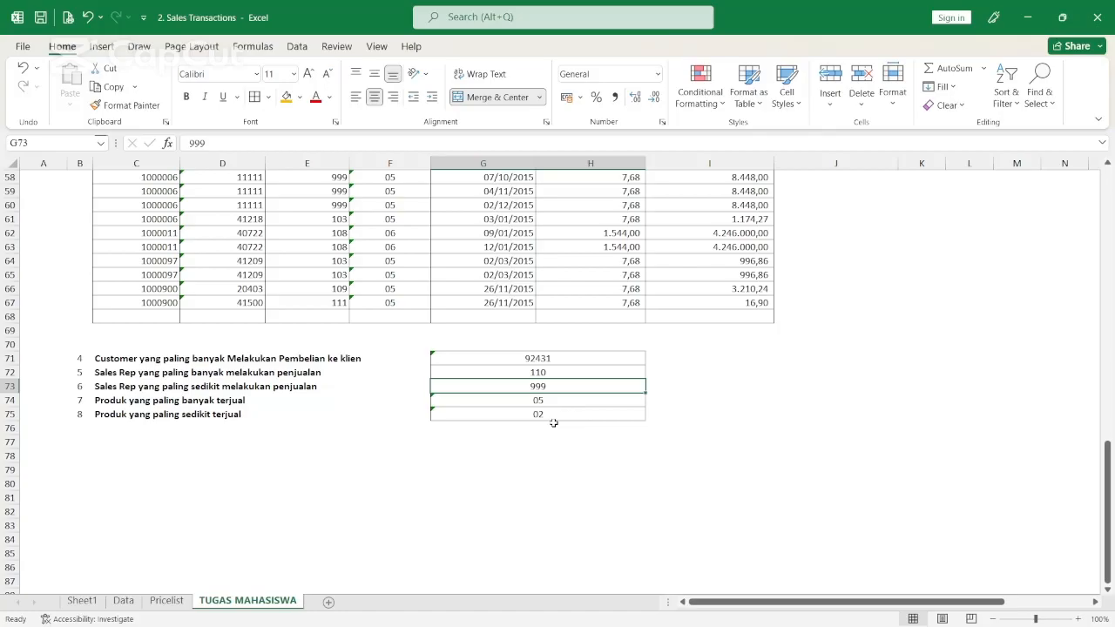
pyautogui.scroll(5, 553, 422)
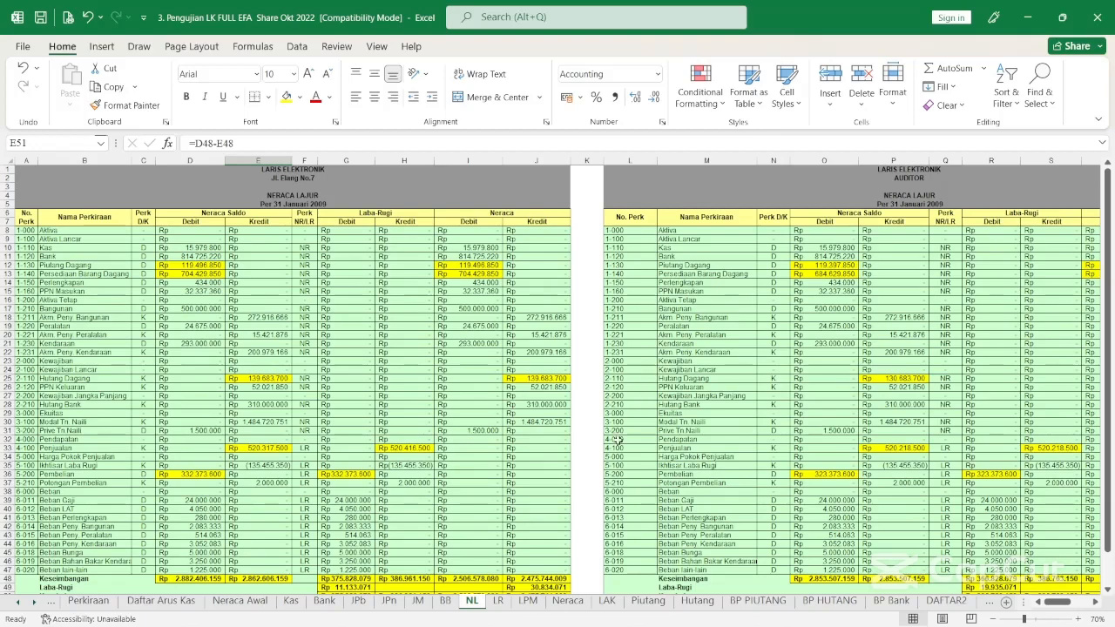
# Step: Review the company, auditor and difference columns in the LR, LPM and Neraca sheets, plus the LAK cash flow statement
pyautogui.click(504, 609)
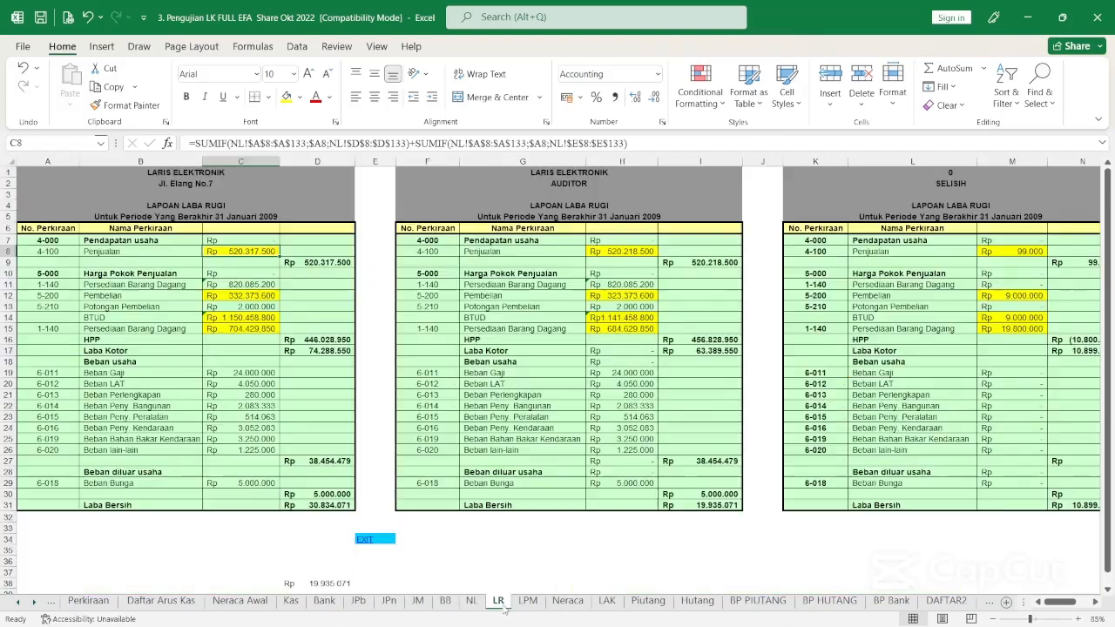
pyautogui.click(527, 606)
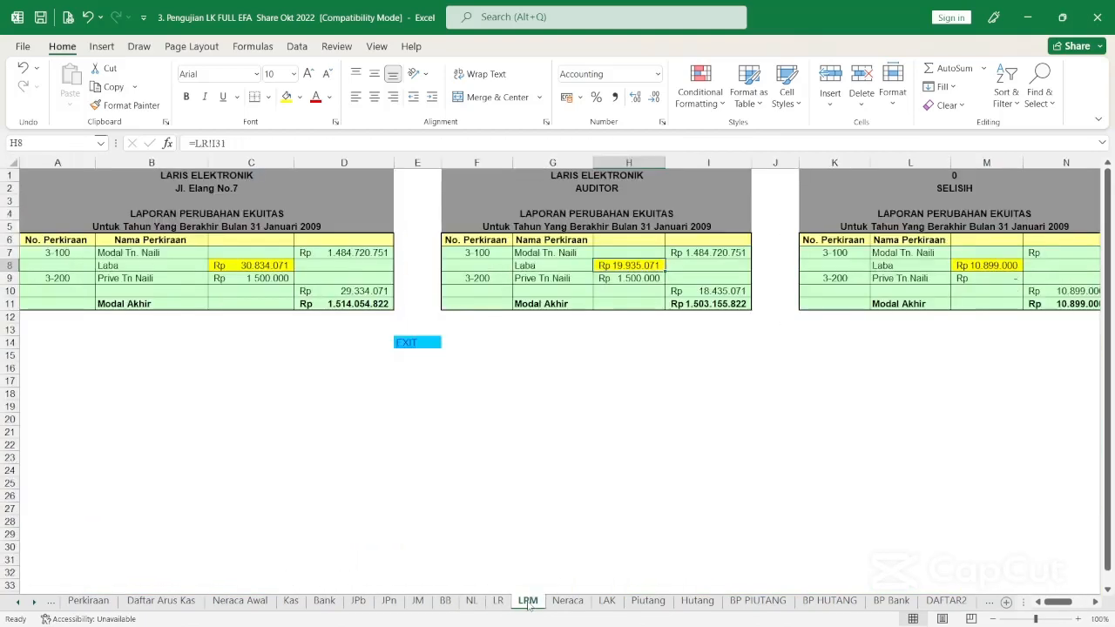
pyautogui.click(567, 603)
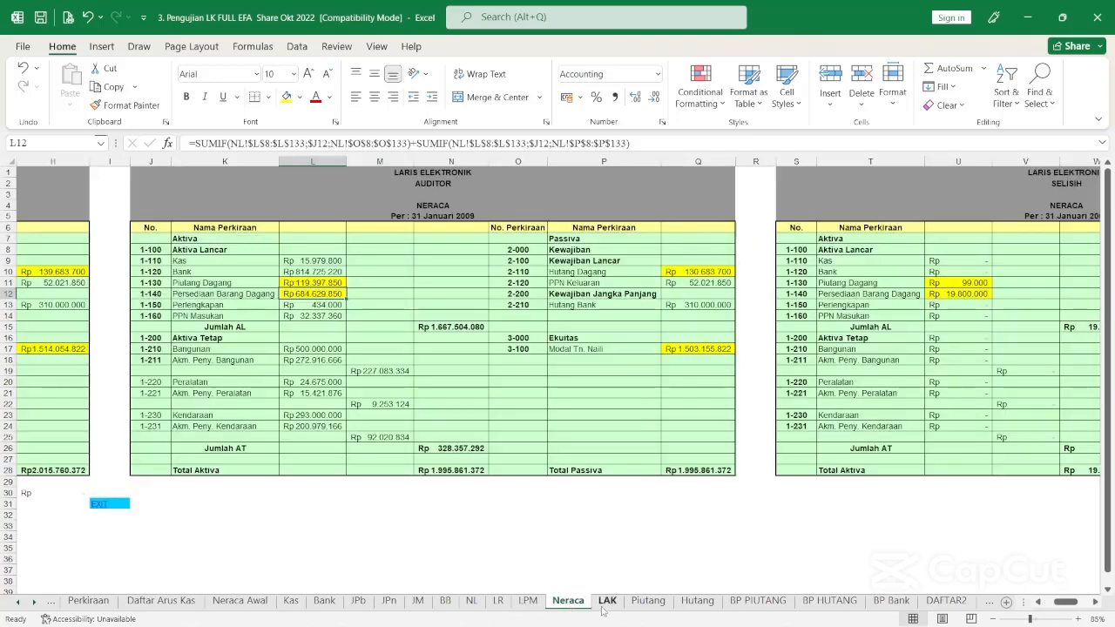
pyautogui.click(605, 606)
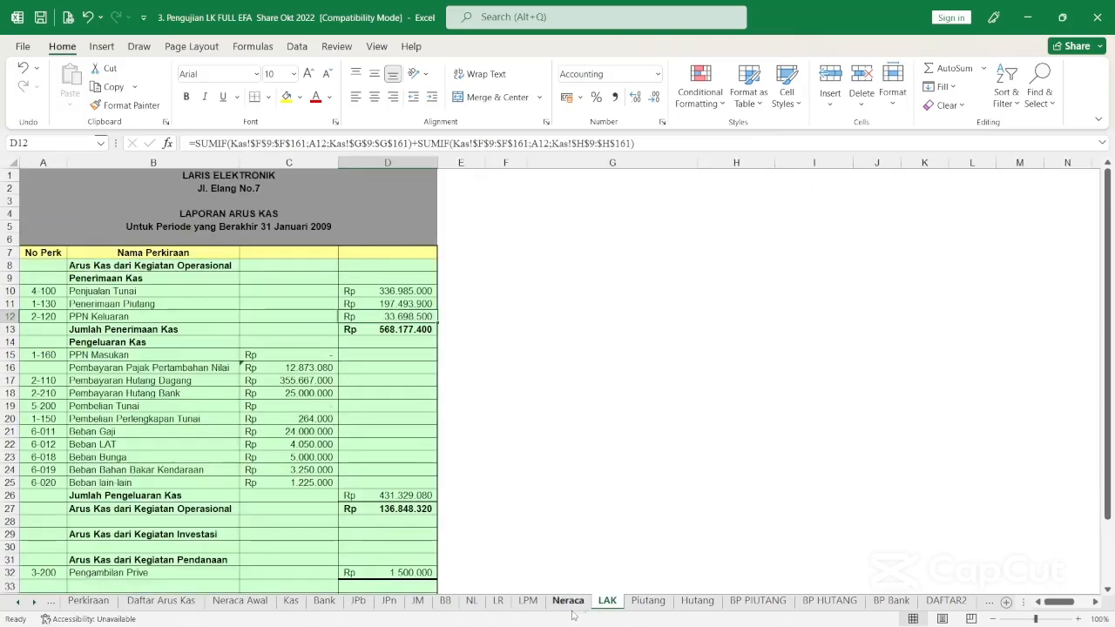
# Step: Inspect the SUMIF formula behind the company's Penjualan amount in cell C8 of the LR sheet
pyautogui.click(498, 601)
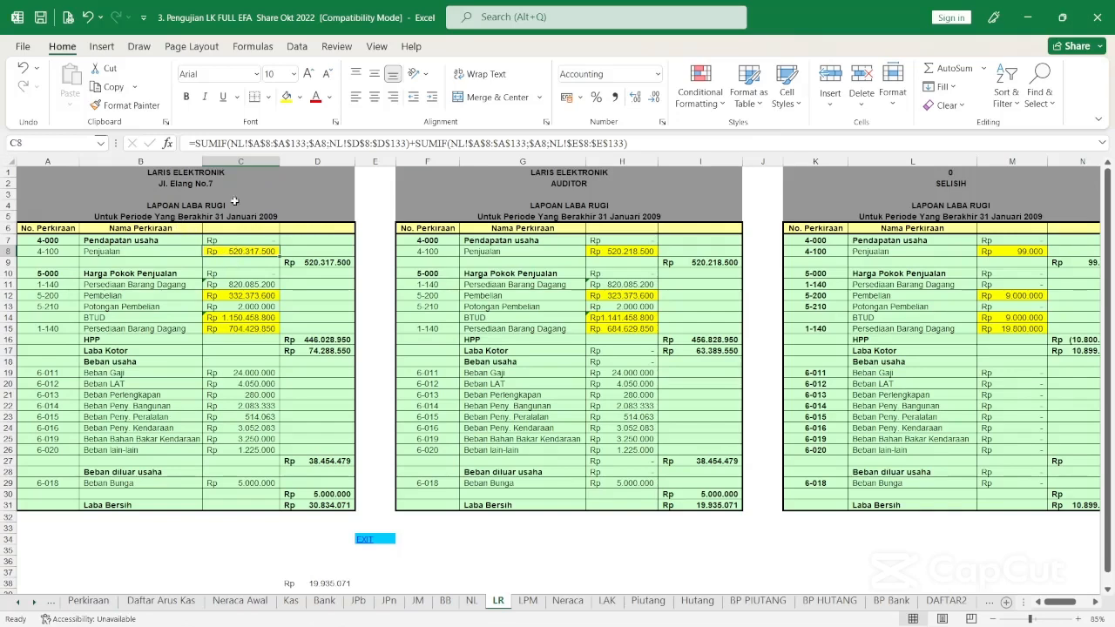
pyautogui.click(287, 142)
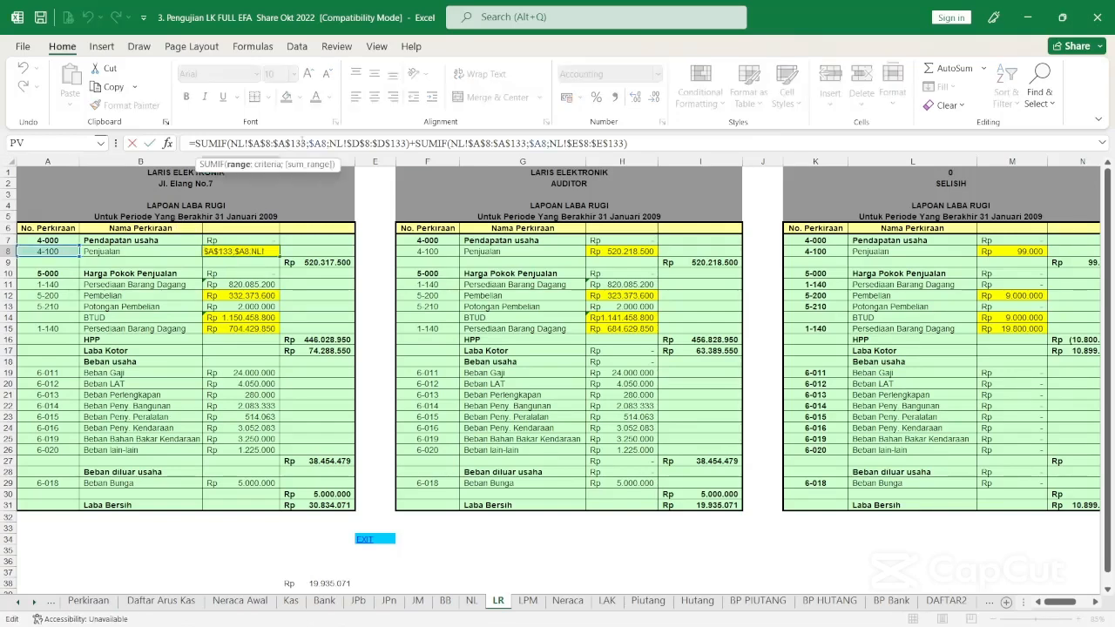
pyautogui.press('Return')
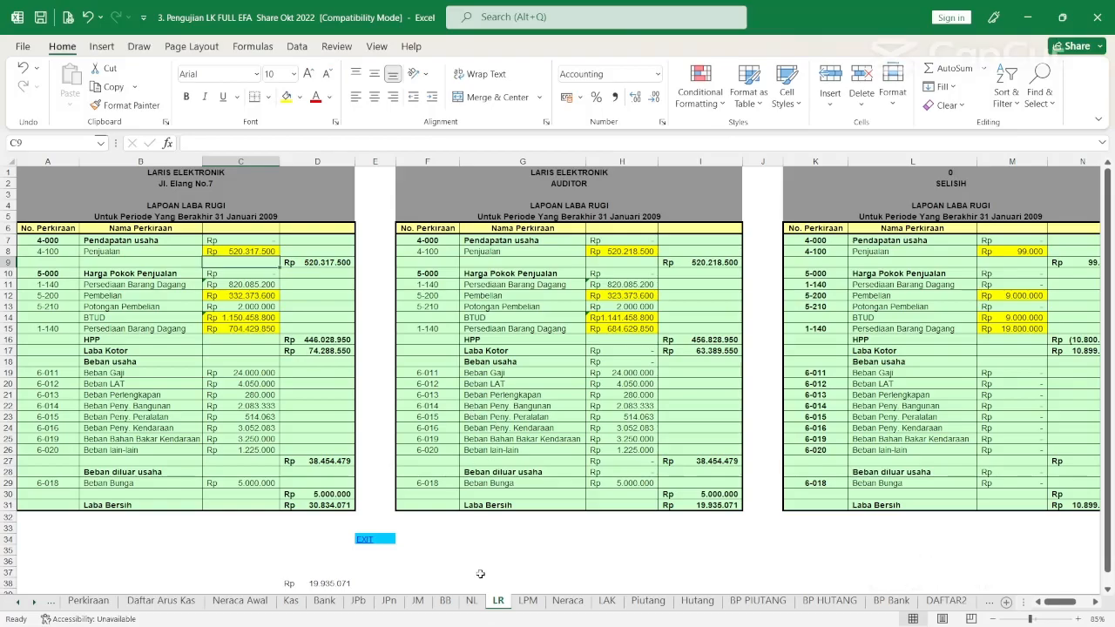
# Step: Examine the highlighted accounts and the Keseimbangan totals in the company and auditor trial balances on the NL sheet
pyautogui.click(471, 600)
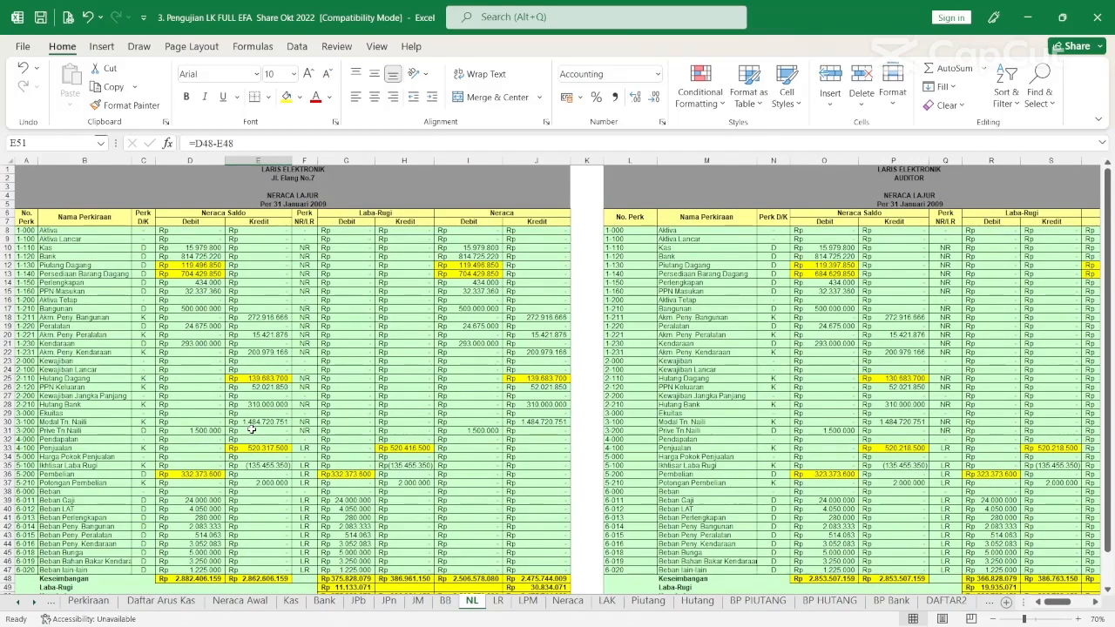
pyautogui.scroll(-2, 251, 429)
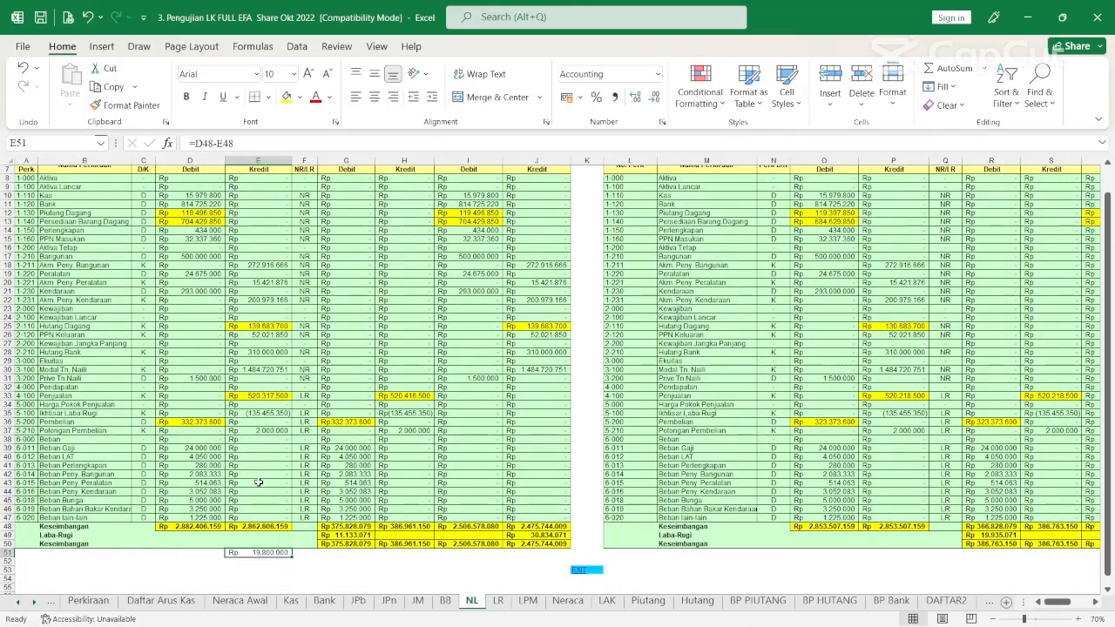
pyautogui.scroll(2, 213, 523)
pyautogui.scroll(-3, 270, 501)
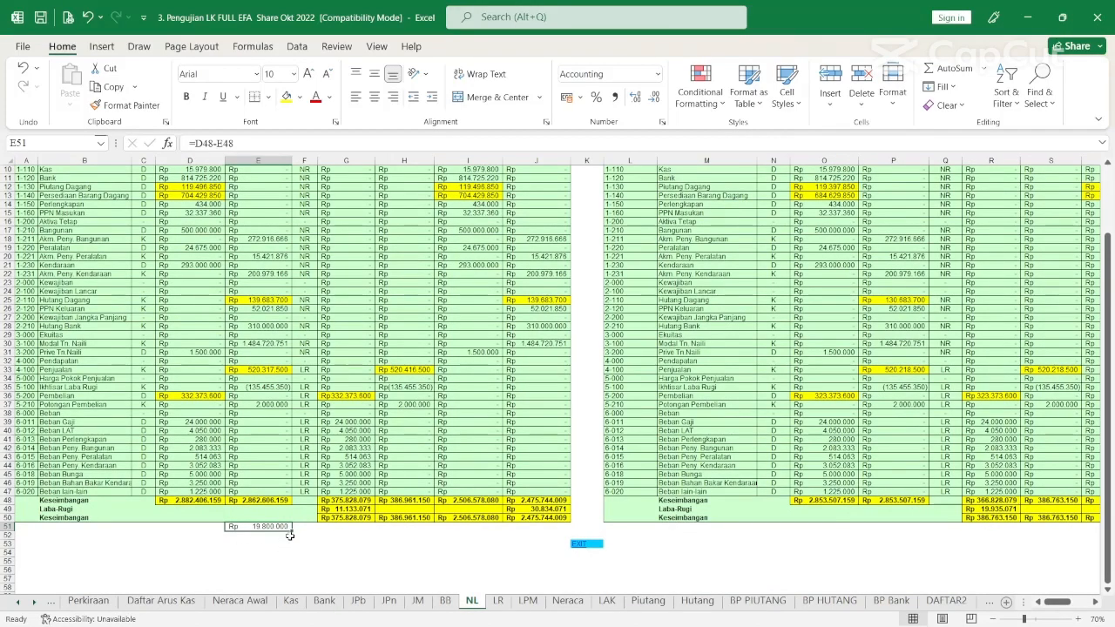
pyautogui.scroll(3, 306, 497)
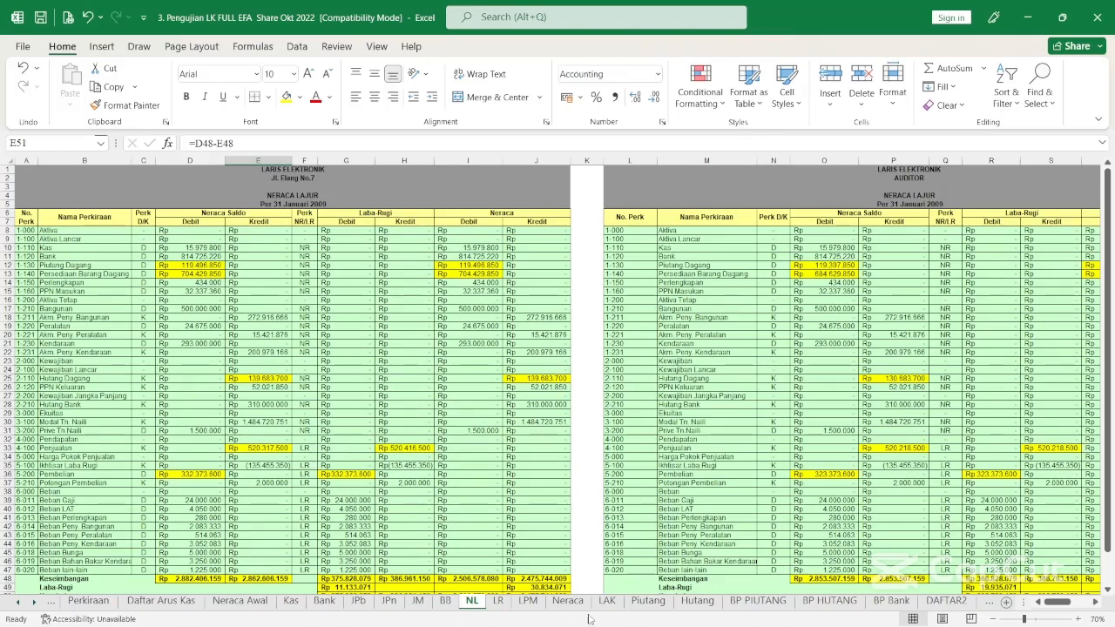
# Step: Compare the company's and auditor's JPn debit entries for account 1-130 Piutang Dagang in the BB sheet
pyautogui.click(445, 601)
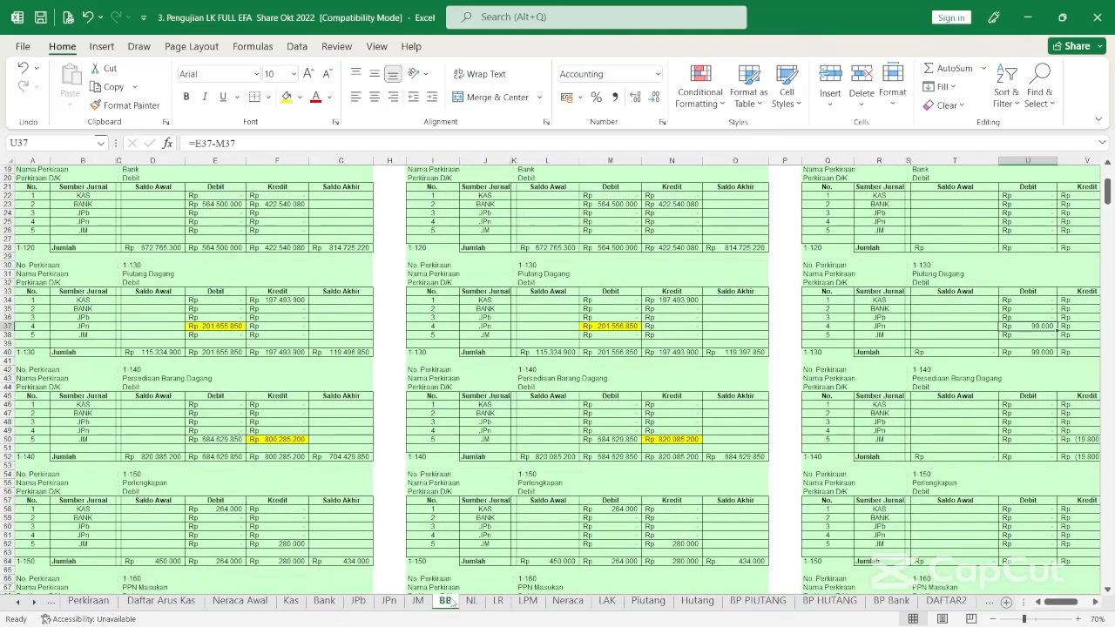
pyautogui.scroll(6, 345, 426)
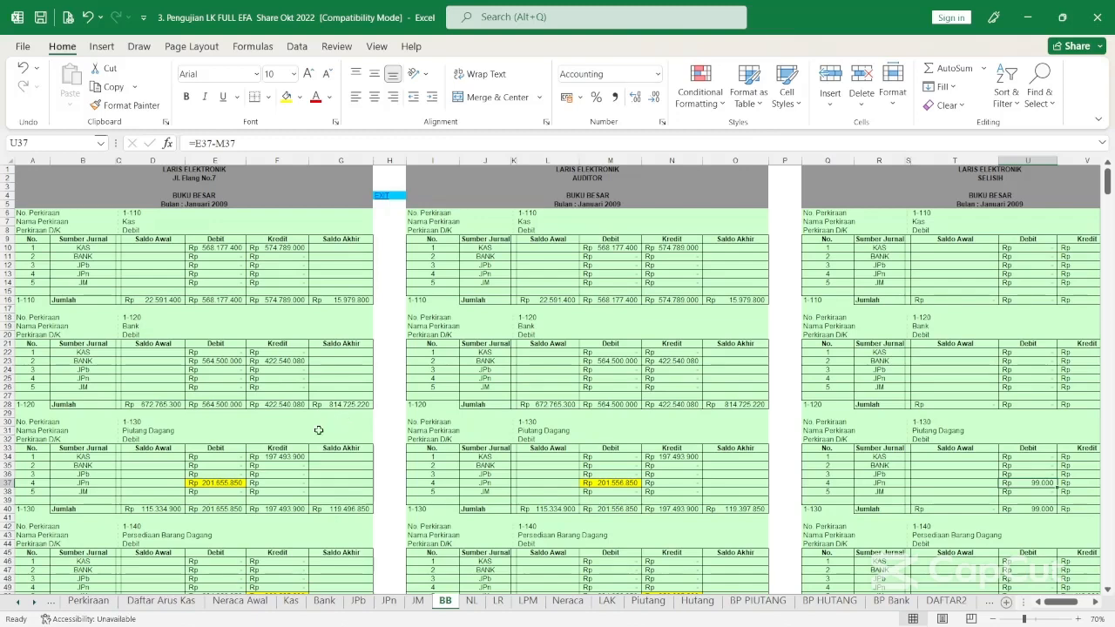
pyautogui.click(230, 483)
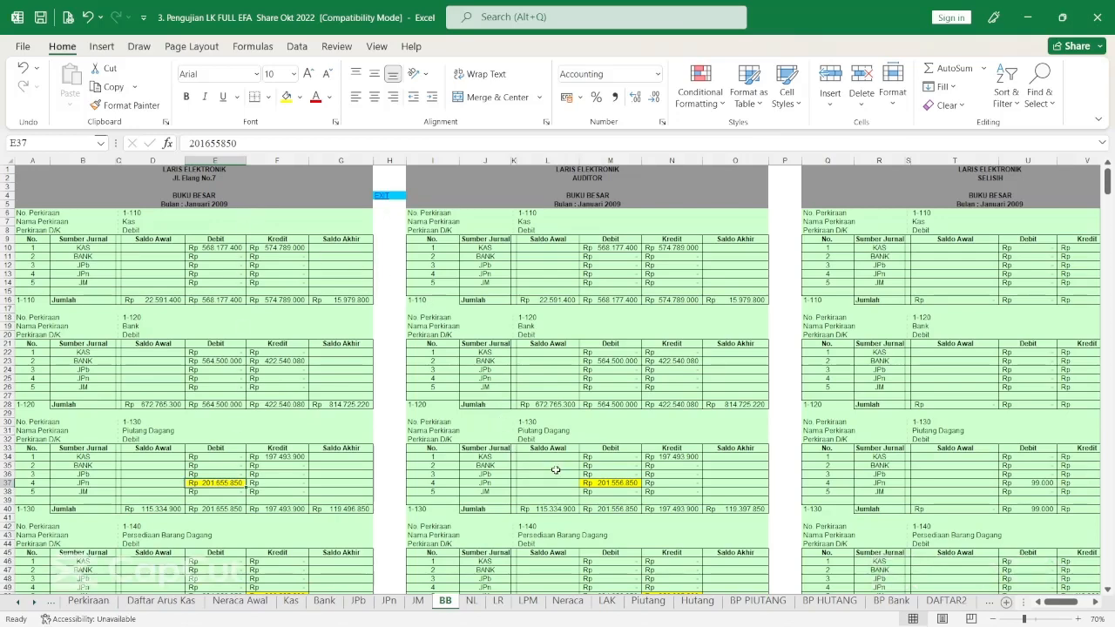
pyautogui.click(616, 482)
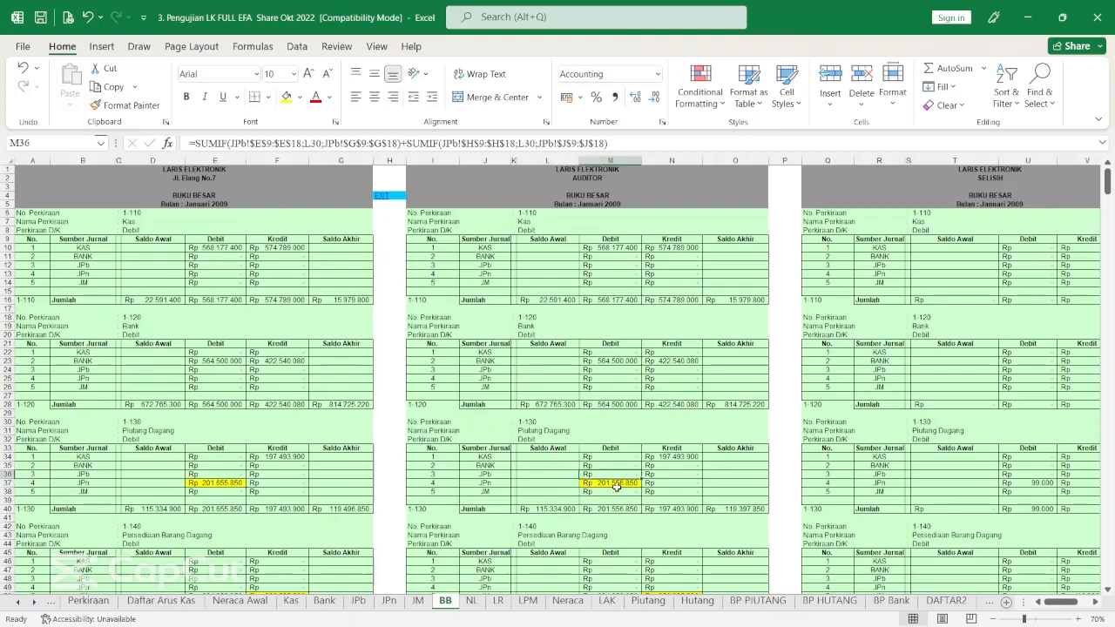
# Step: Compare the company's and auditor's JM credit entries for account 1-140 Persediaan Barang Dagang in the BB ledger
pyautogui.scroll(-3, 616, 483)
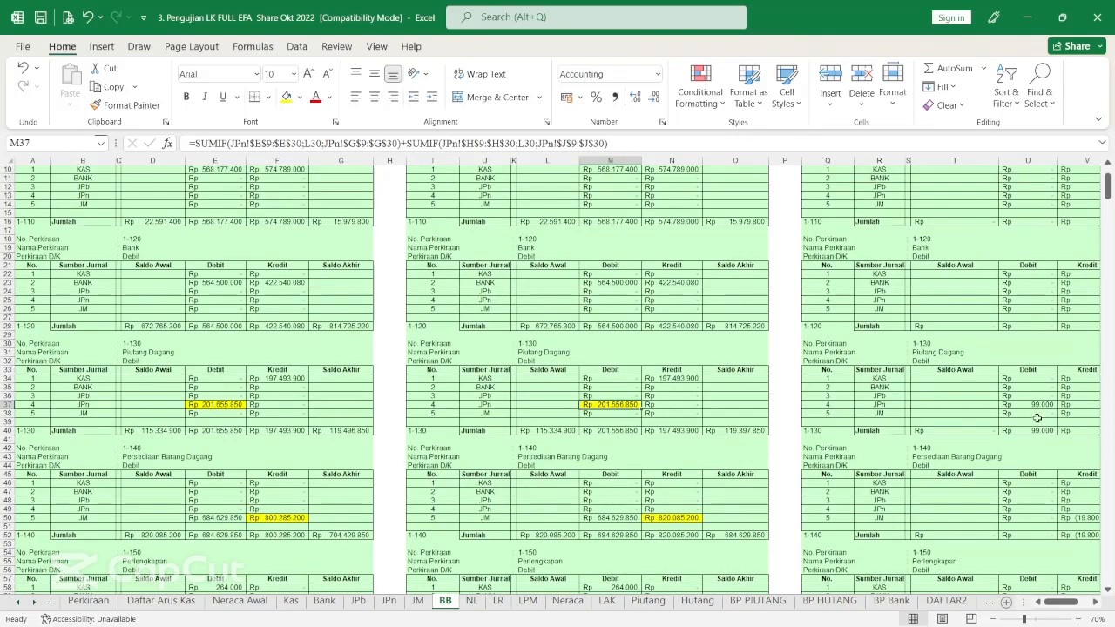
pyautogui.scroll(-3, 793, 385)
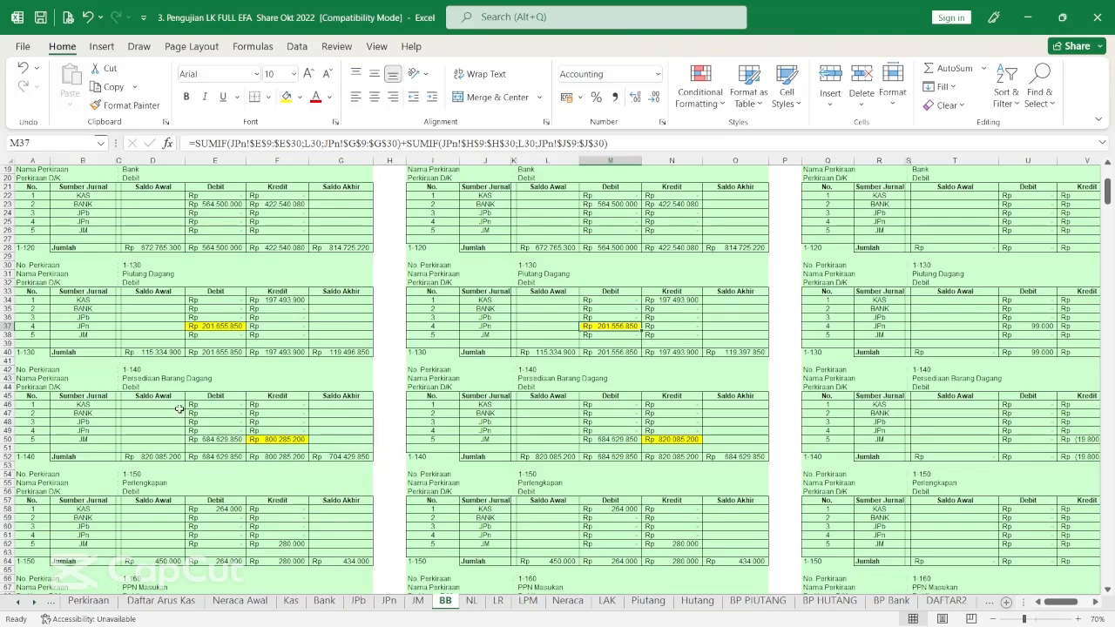
pyautogui.click(269, 440)
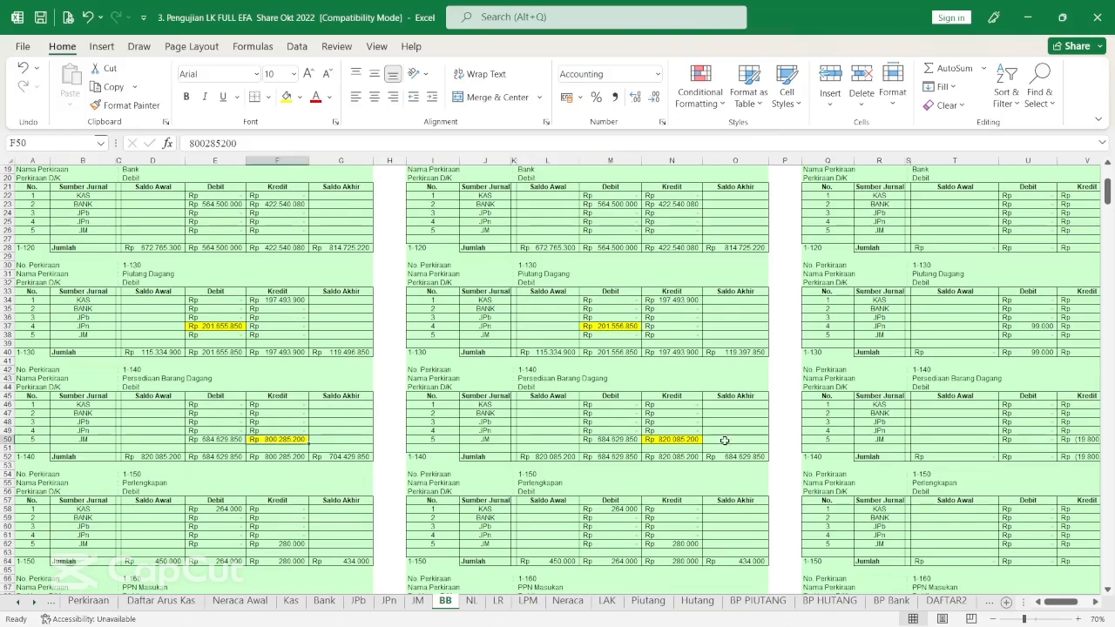
pyautogui.click(693, 440)
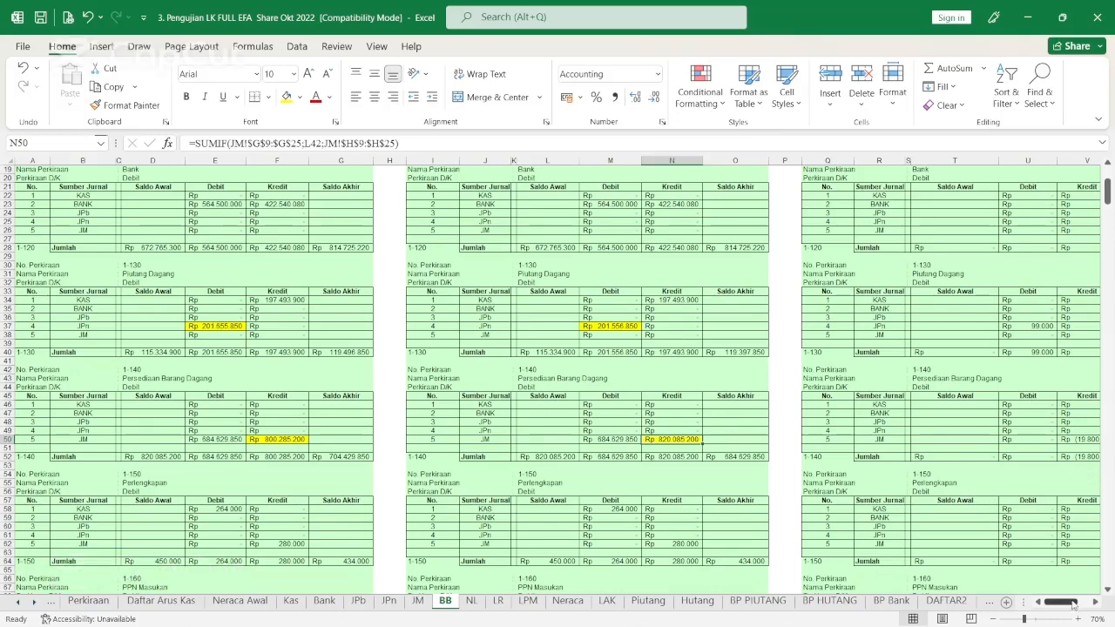
pyautogui.moveTo(1075, 603); pyautogui.dragTo(1012, 607)
# Step: Compare the company's and auditor's opening balances for account 1-211 Akm. Peny. Bangunan in the BB ledger
pyautogui.scroll(-13, 467, 430)
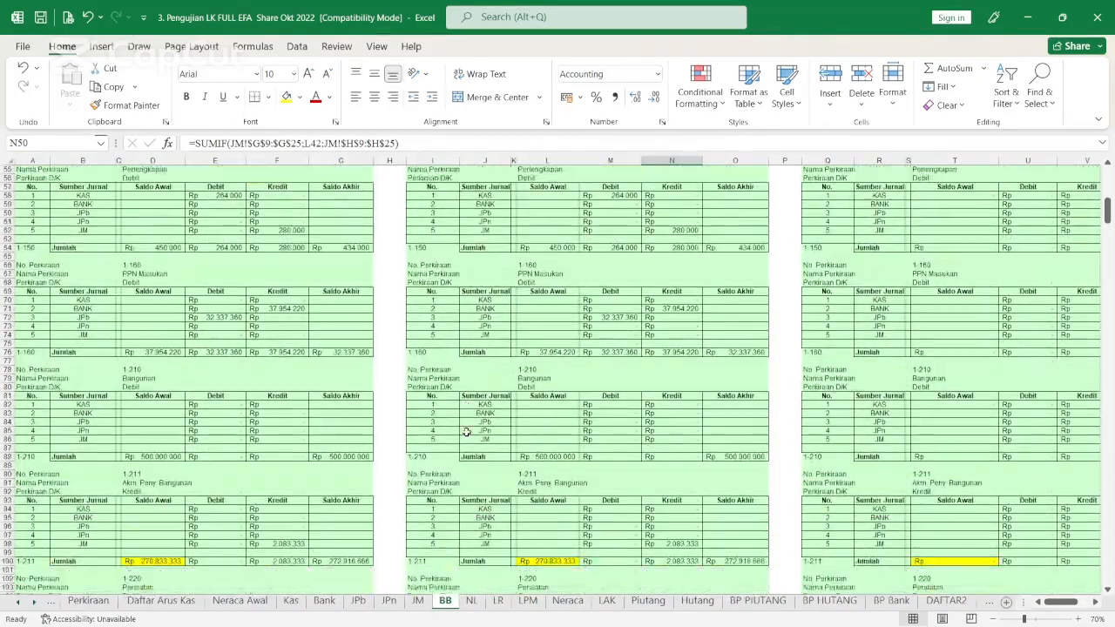
pyautogui.scroll(-2, 467, 430)
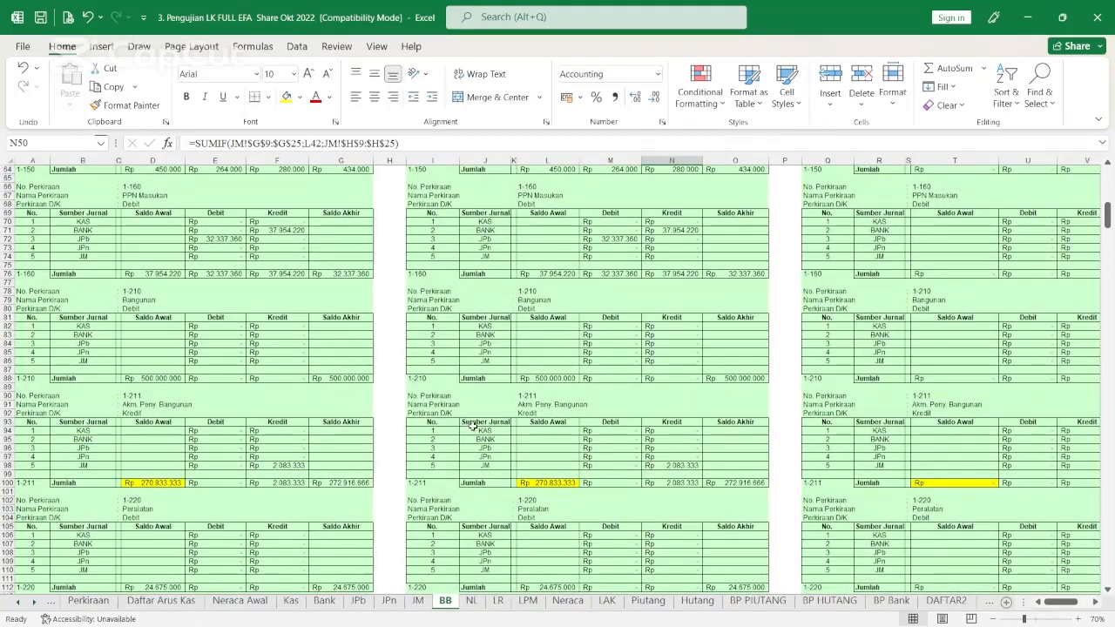
pyautogui.click(178, 481)
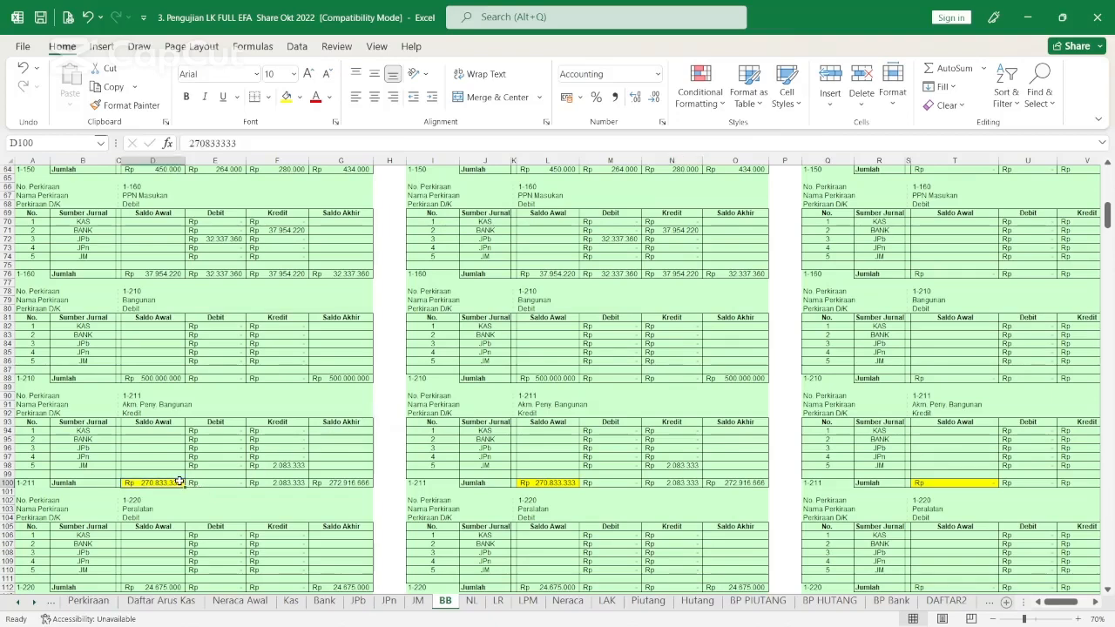
pyautogui.click(548, 482)
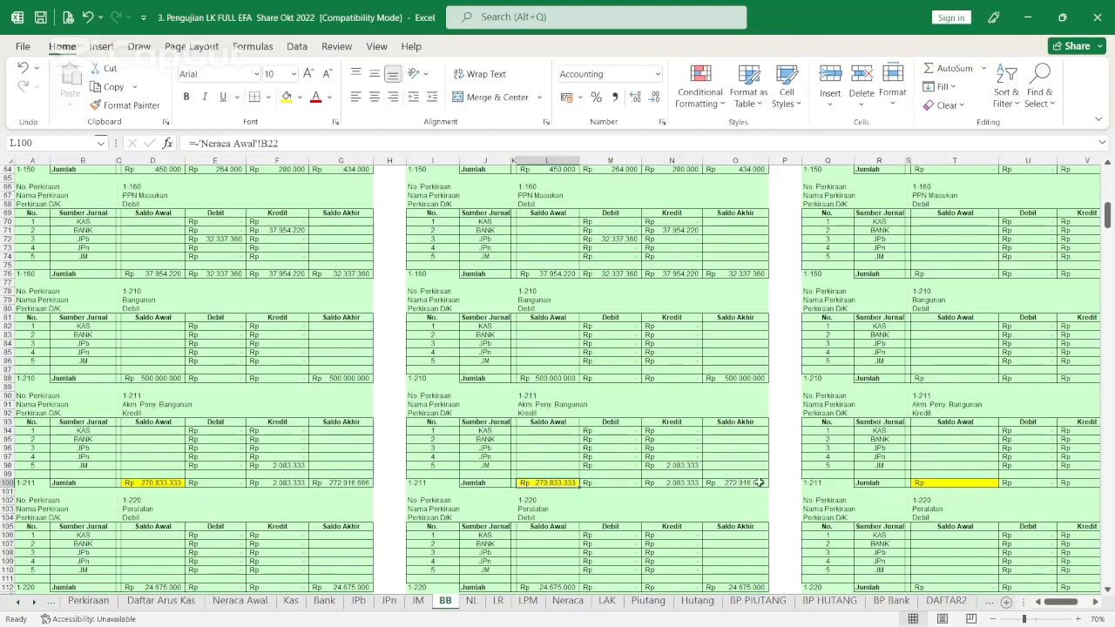
# Step: Compare the company's and auditor's opening balances for account 1-221 Akm. Peny. Peralatan in the BB ledger
pyautogui.scroll(-7, 954, 449)
pyautogui.scroll(-2, 890, 440)
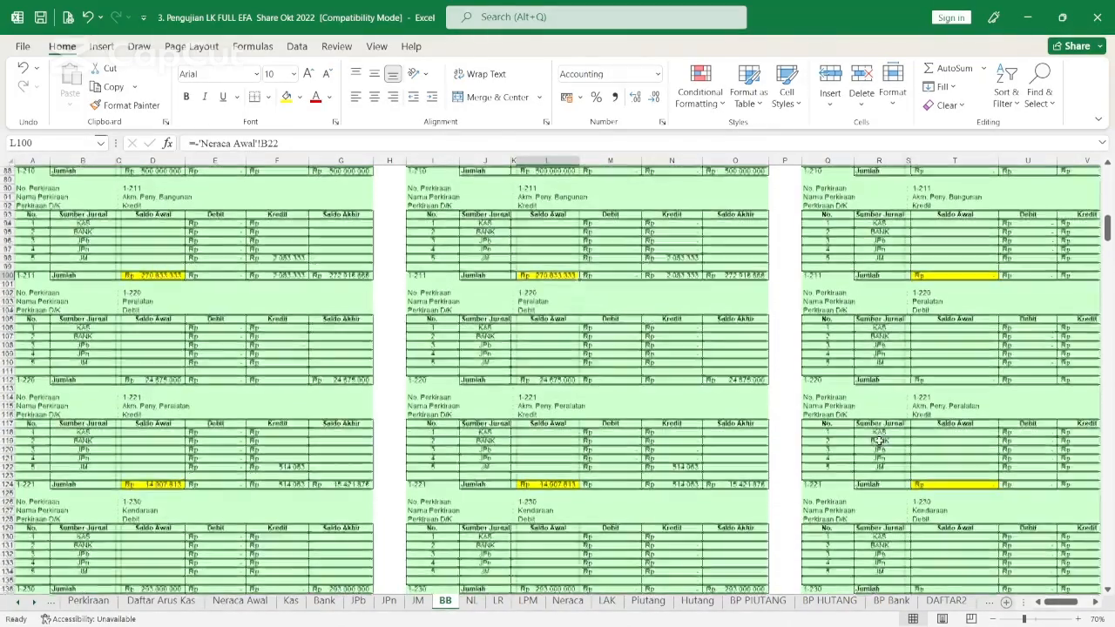
pyautogui.click(173, 458)
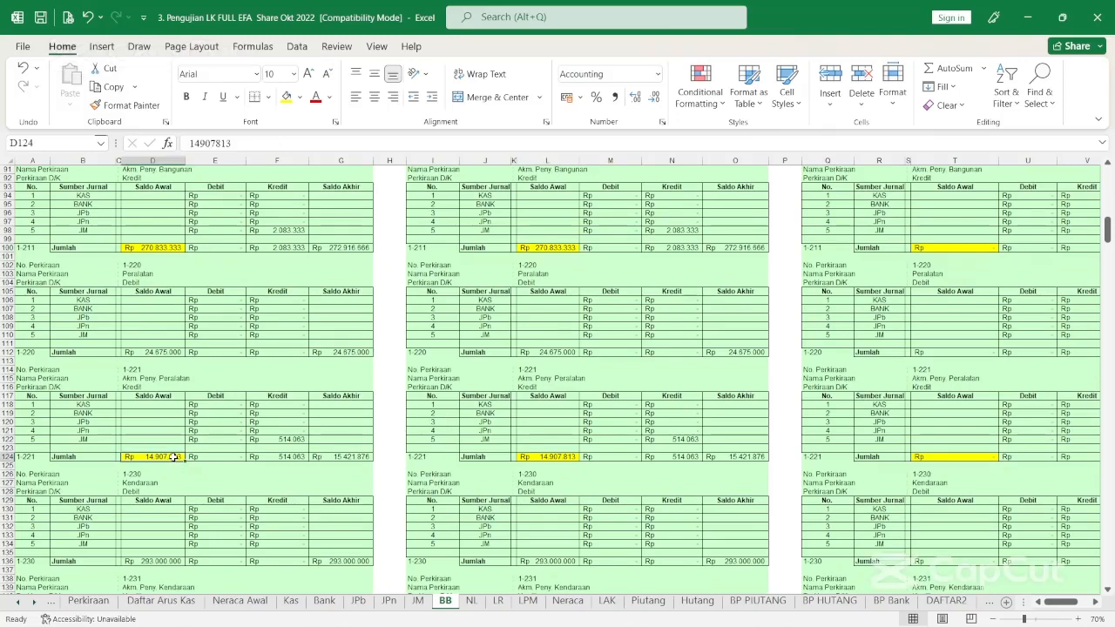
pyautogui.click(552, 458)
# Step: Compare the company's and auditor's opening balances for account 1-231 Akm. Peny. Kendaraan in the BB ledger
pyautogui.scroll(-7, 614, 479)
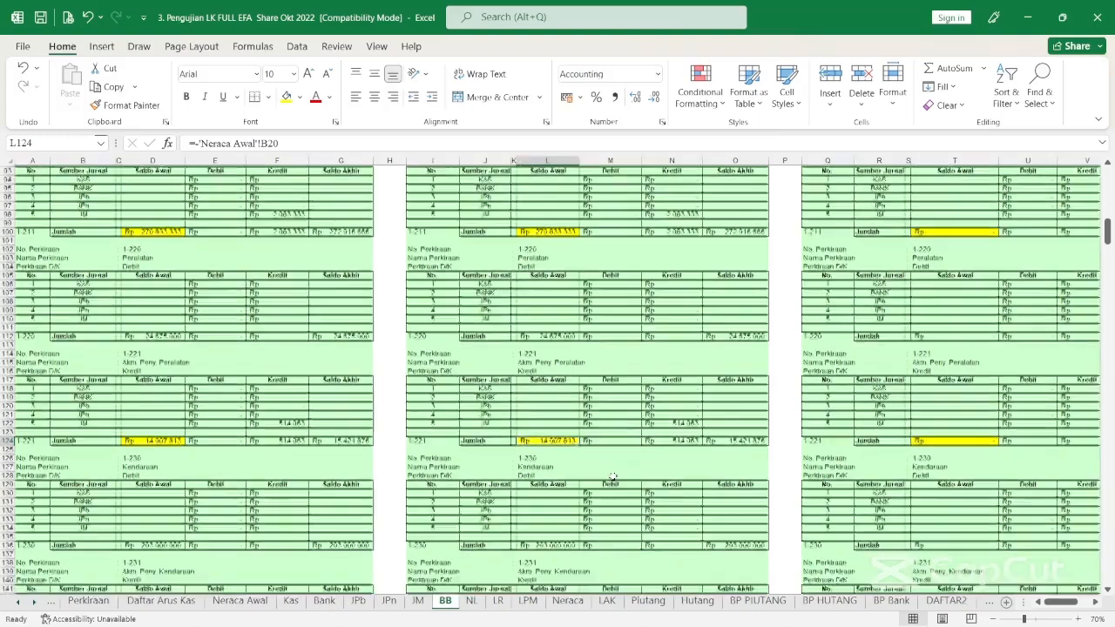
pyautogui.scroll(-2, 982, 418)
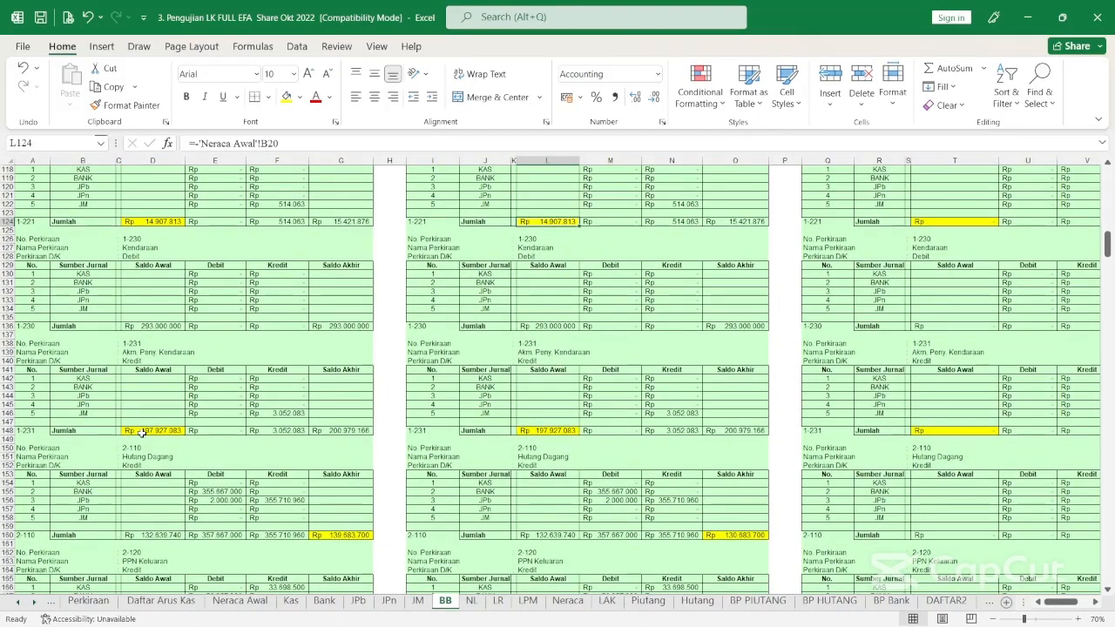
pyautogui.click(143, 432)
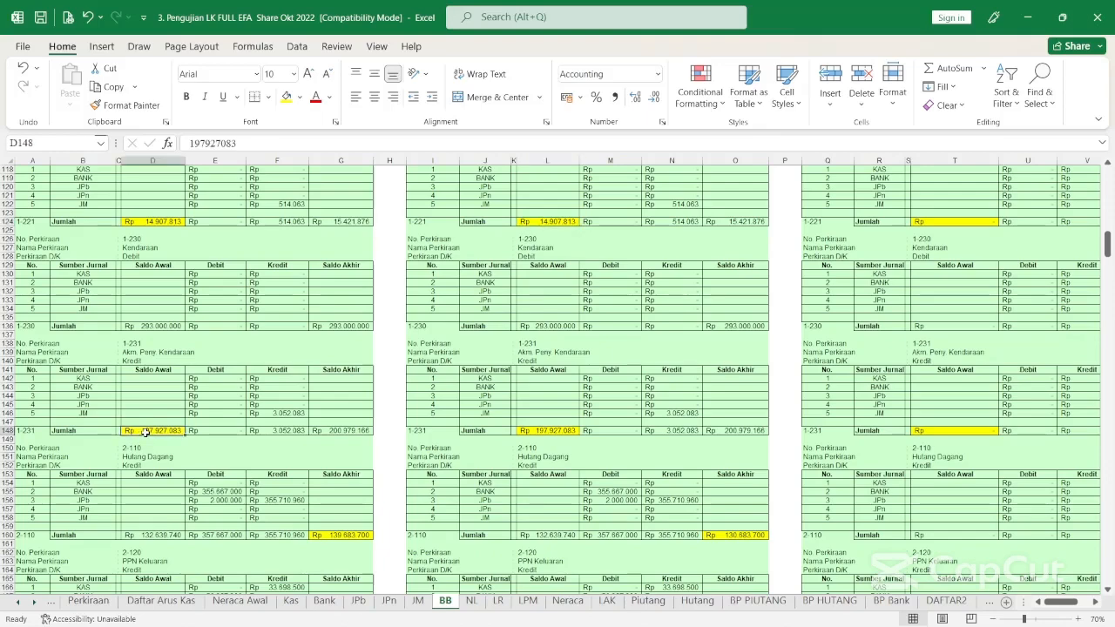
pyautogui.click(564, 432)
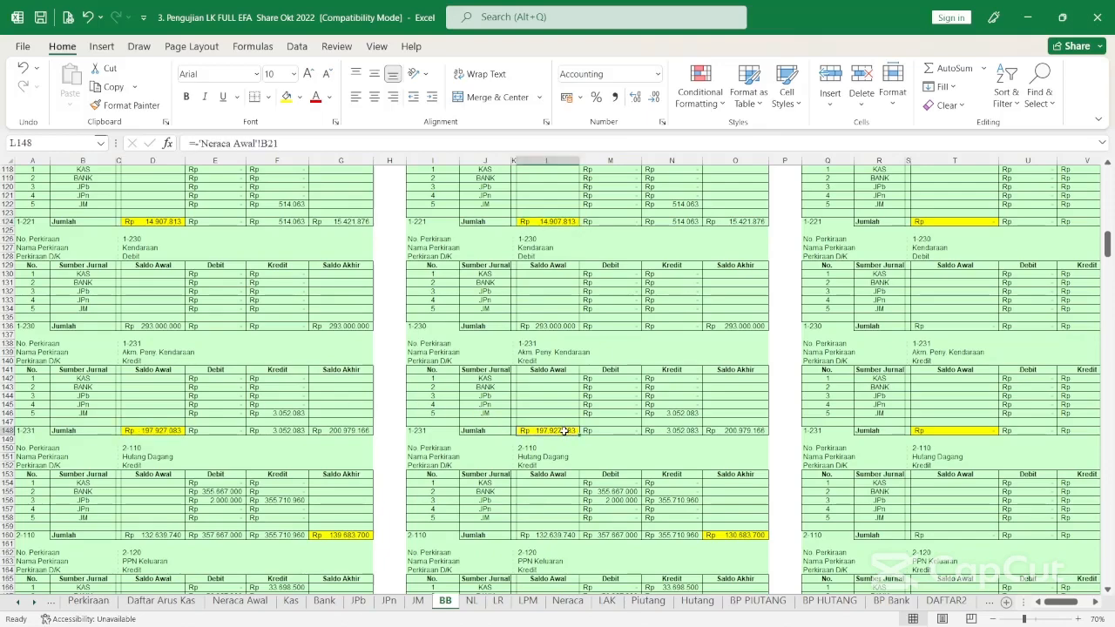
# Step: Compare the company's and auditor's ending balances for account 2-110 Hutang Dagang in the BB ledger
pyautogui.scroll(-4, 863, 418)
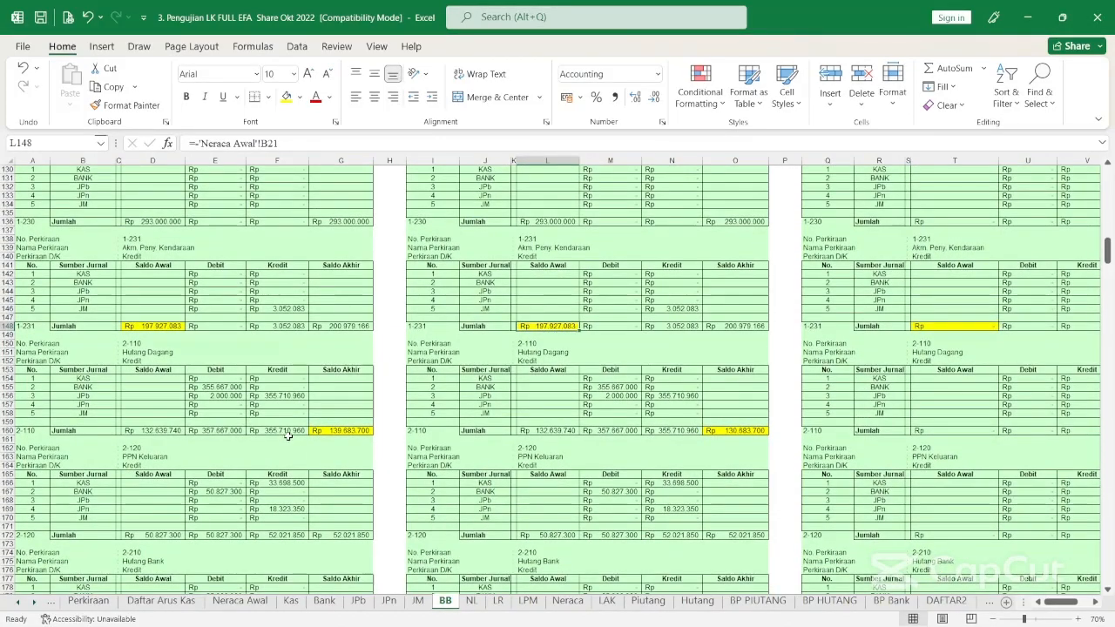
pyautogui.click(311, 432)
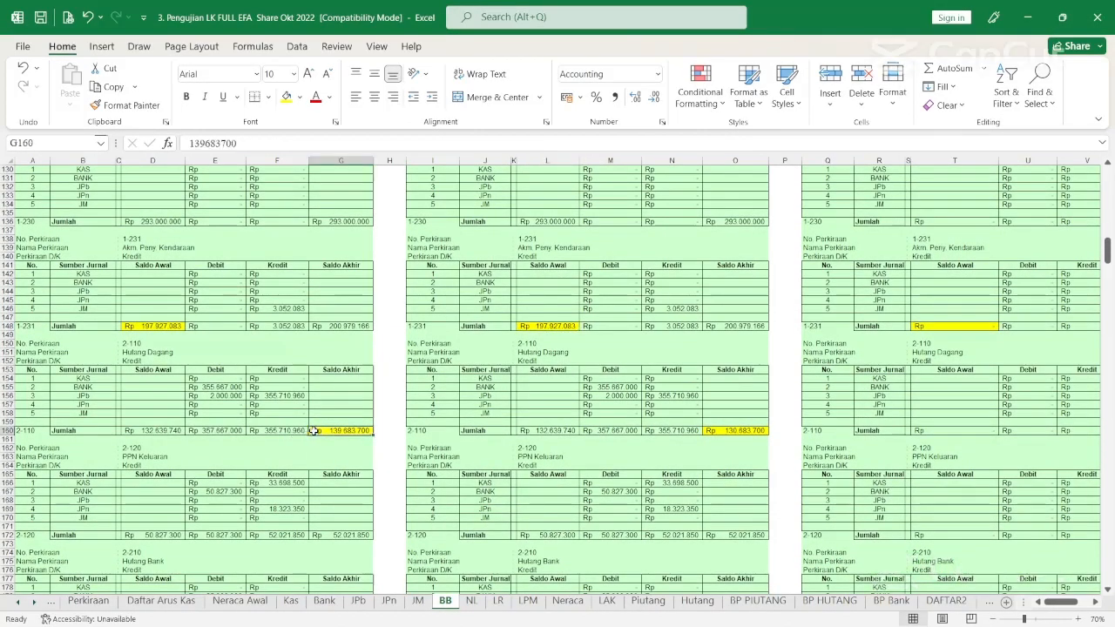
pyautogui.click(741, 429)
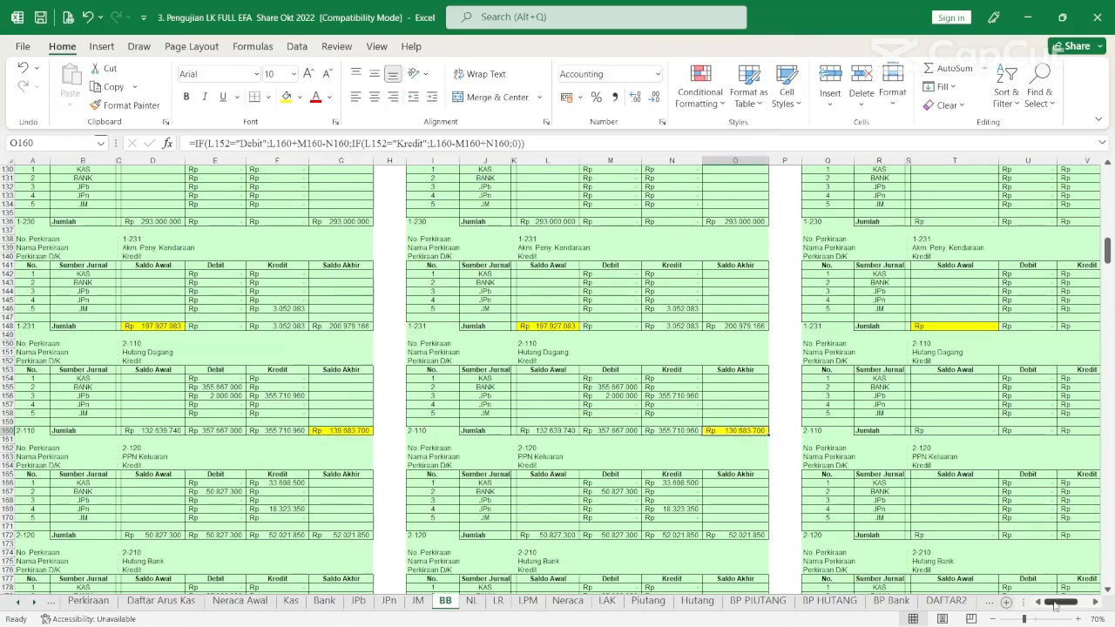
pyautogui.moveTo(1055, 602); pyautogui.dragTo(1049, 605)
# Step: Compare the company's and auditor's JPn credit entries for account 4-100 Penjualan in the BB ledger
pyautogui.scroll(-7, 453, 487)
pyautogui.scroll(-11, 448, 482)
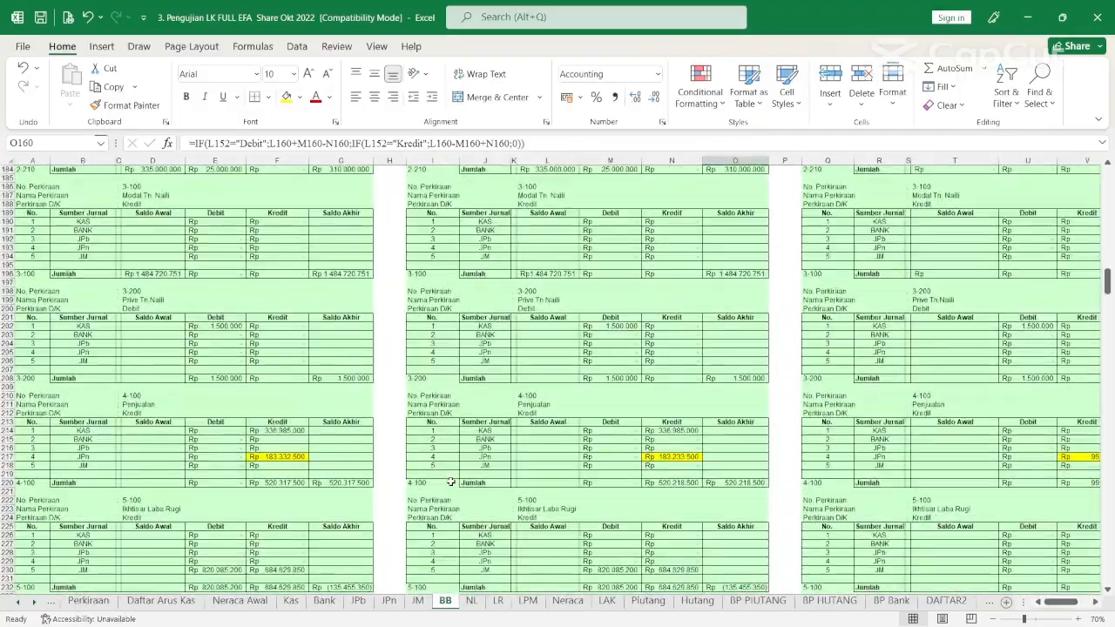
pyautogui.scroll(-4, 451, 482)
pyautogui.click(285, 353)
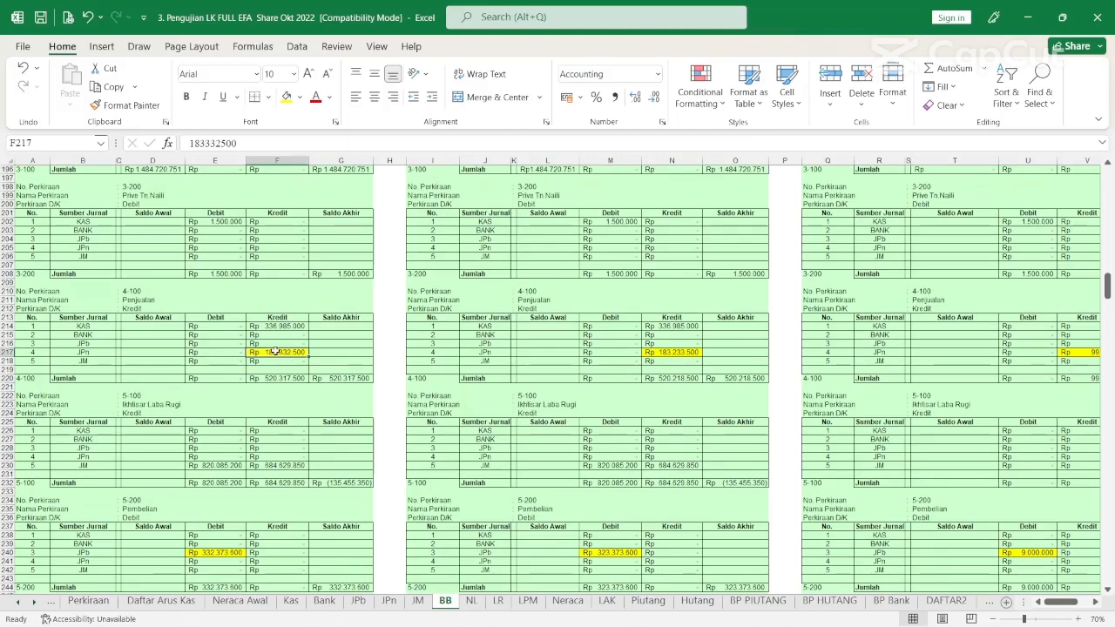
pyautogui.click(676, 350)
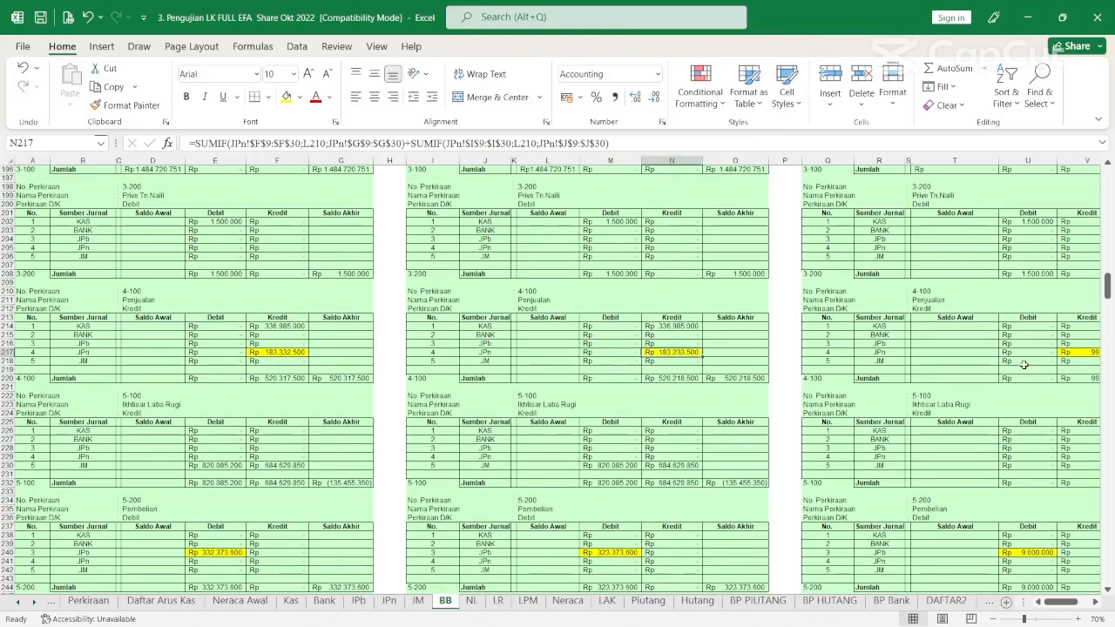
# Step: Compare the company's and auditor's JPb debit entries for account 5-200 Pembelian in the BB ledger and check their difference formula
pyautogui.moveTo(1058, 602)
pyautogui.mouseDown()
pyautogui.moveTo(1068, 603)
pyautogui.moveTo(1049, 604)
pyautogui.mouseUp()
pyautogui.scroll(-6, 635, 504)
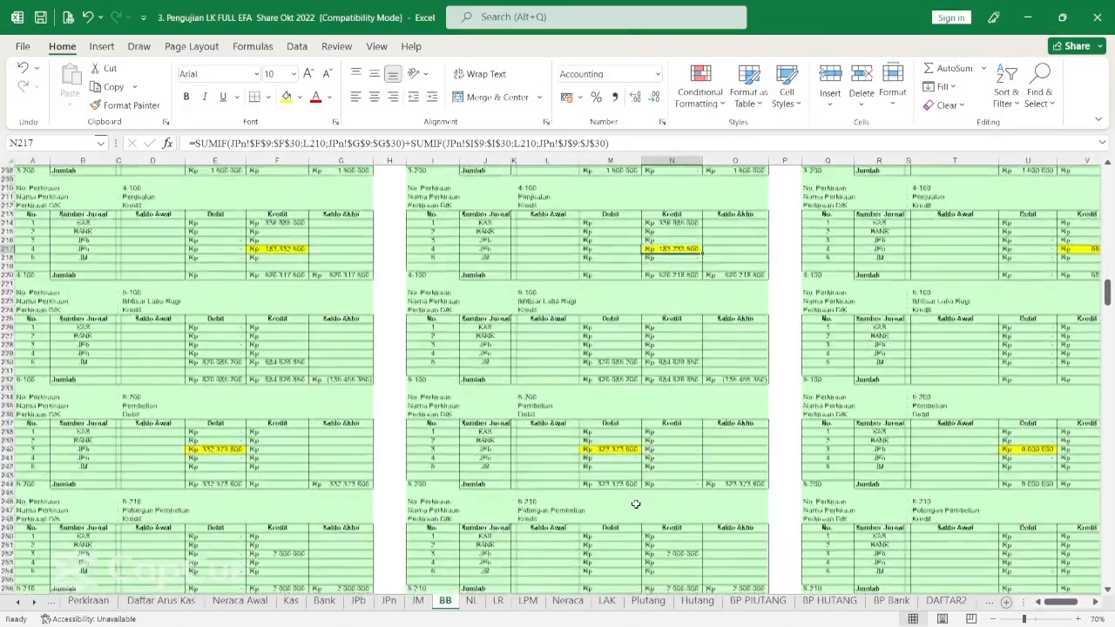
pyautogui.scroll(-4, 635, 504)
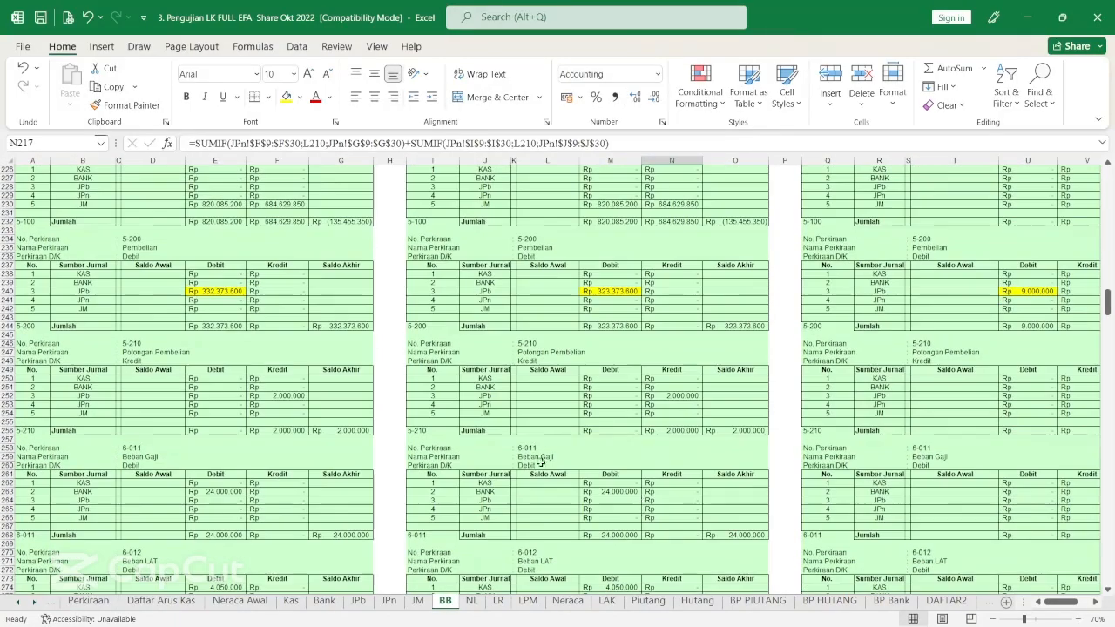
pyautogui.click(218, 291)
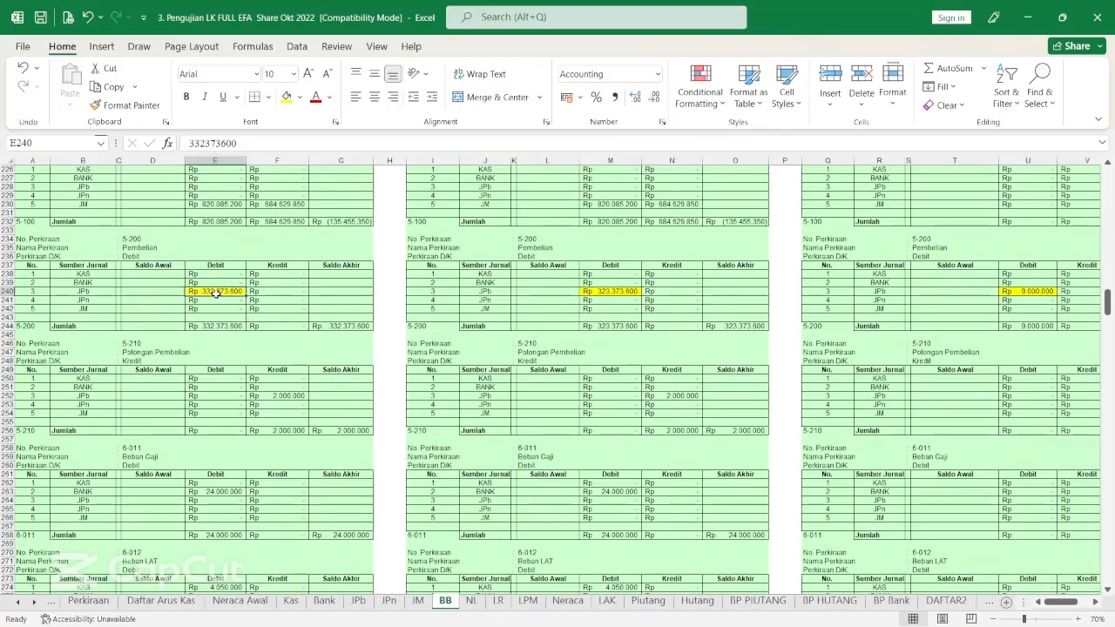
pyautogui.click(620, 292)
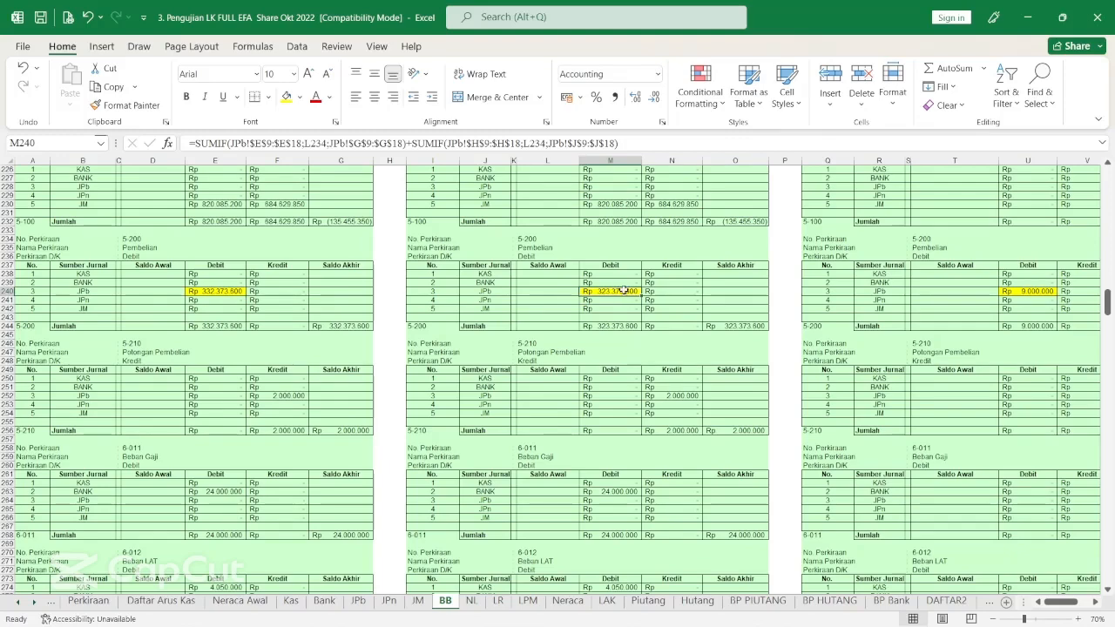
pyautogui.click(1030, 293)
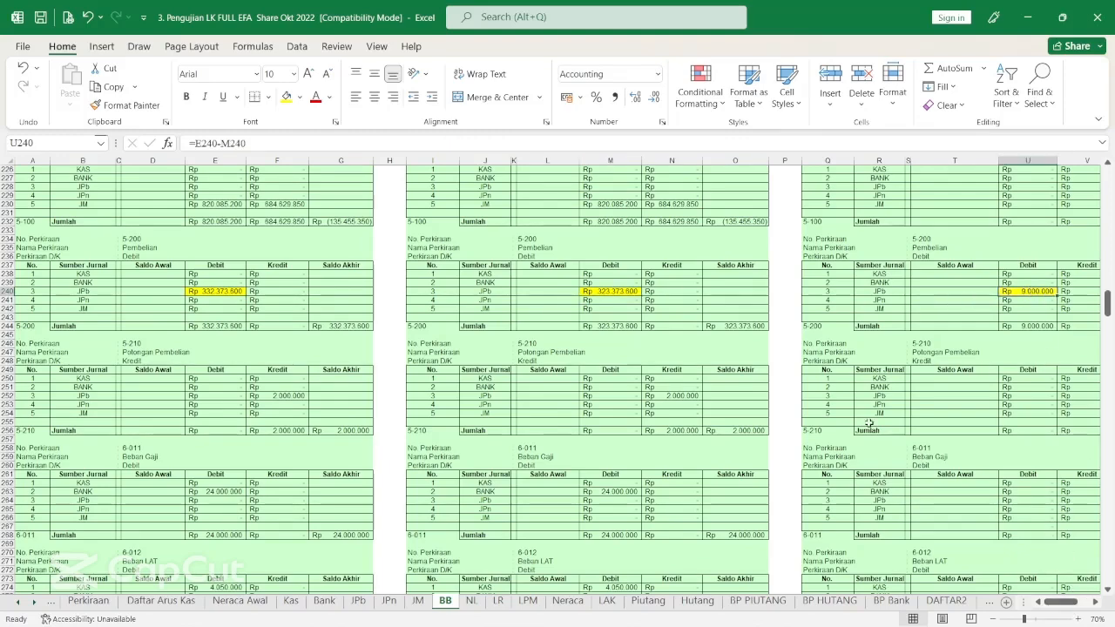
# Step: Scan the remaining BB ledger accounts through 6-020 Beban lain-lain for differences between company and auditor
pyautogui.scroll(-11, 868, 423)
pyautogui.scroll(-20, 868, 423)
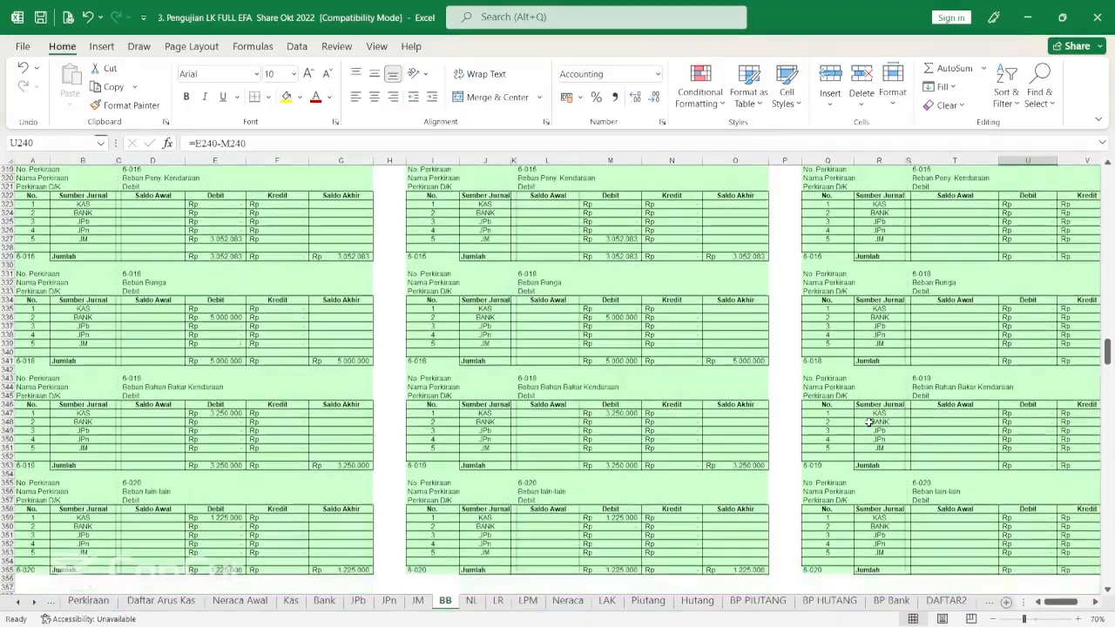
pyautogui.scroll(20, 868, 423)
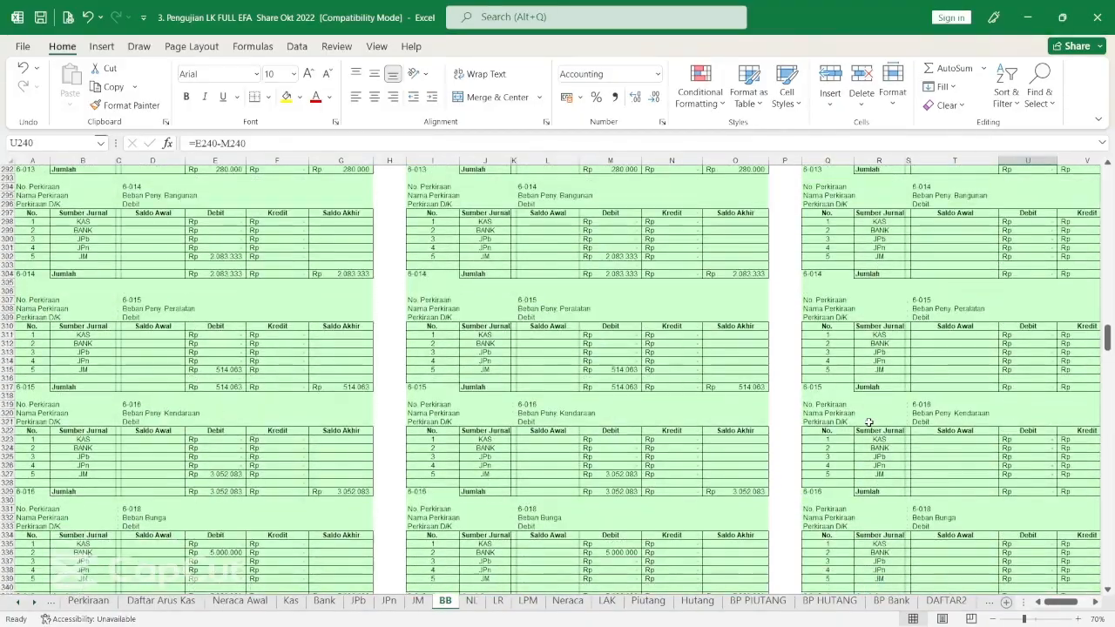
pyautogui.scroll(15, 868, 423)
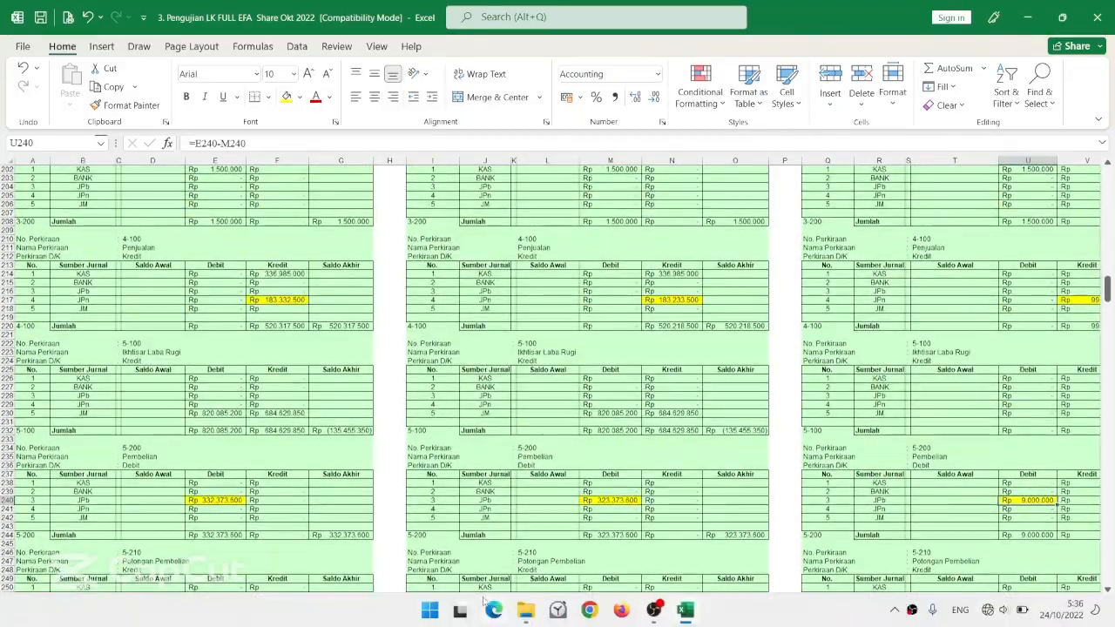
# Step: On the NL sheet, compare the Neraca Saldo debit formulas of the auditor's Kas and the company's Bank
pyautogui.click(470, 601)
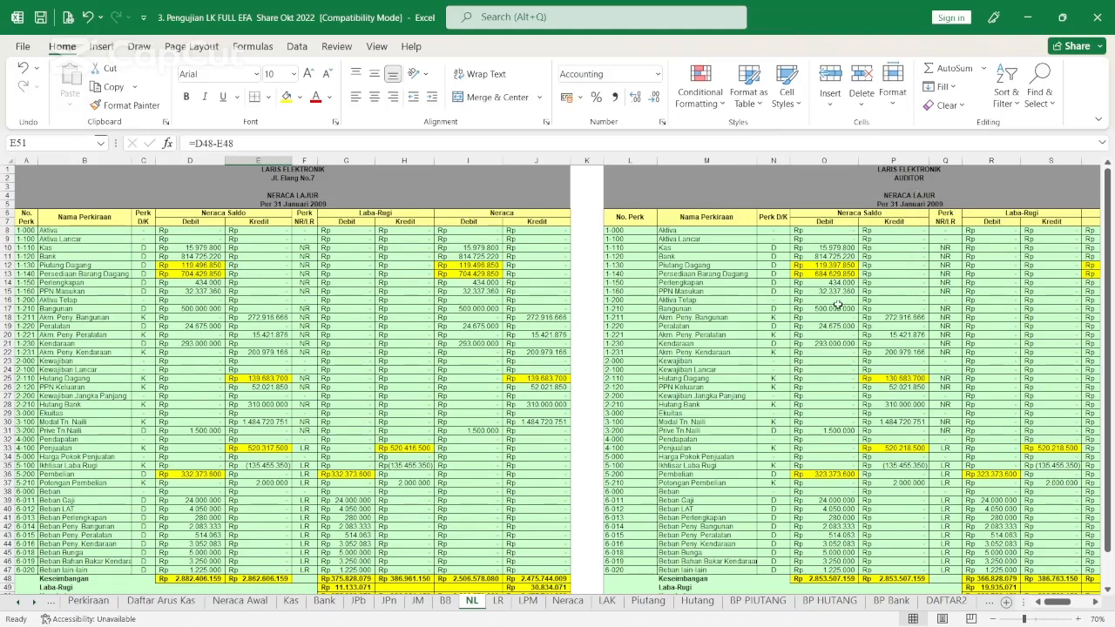
pyautogui.click(839, 249)
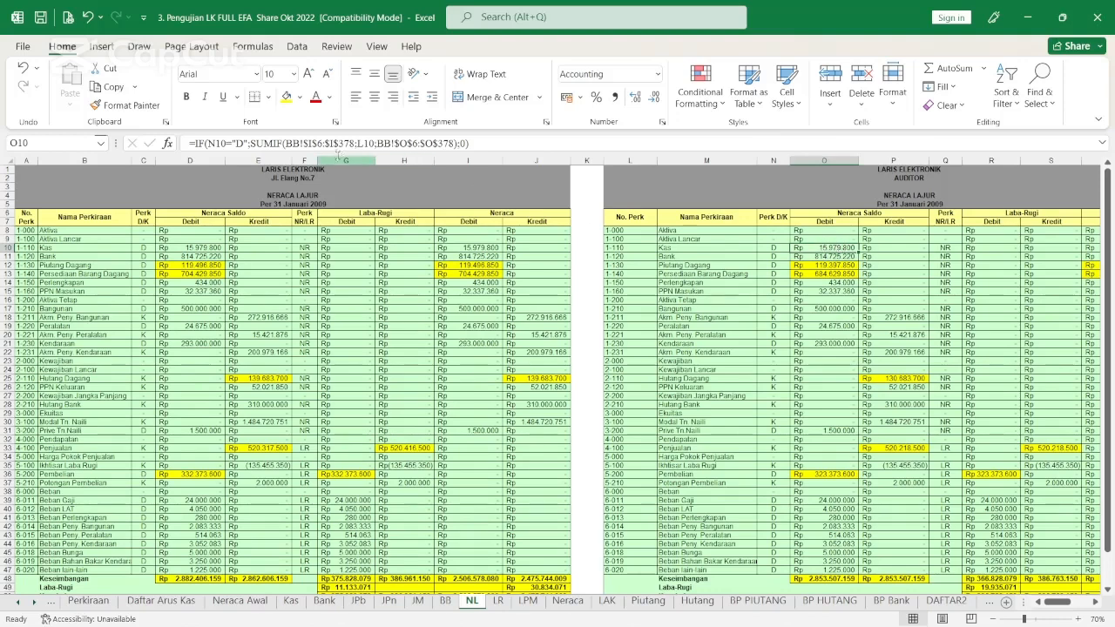
pyautogui.click(197, 256)
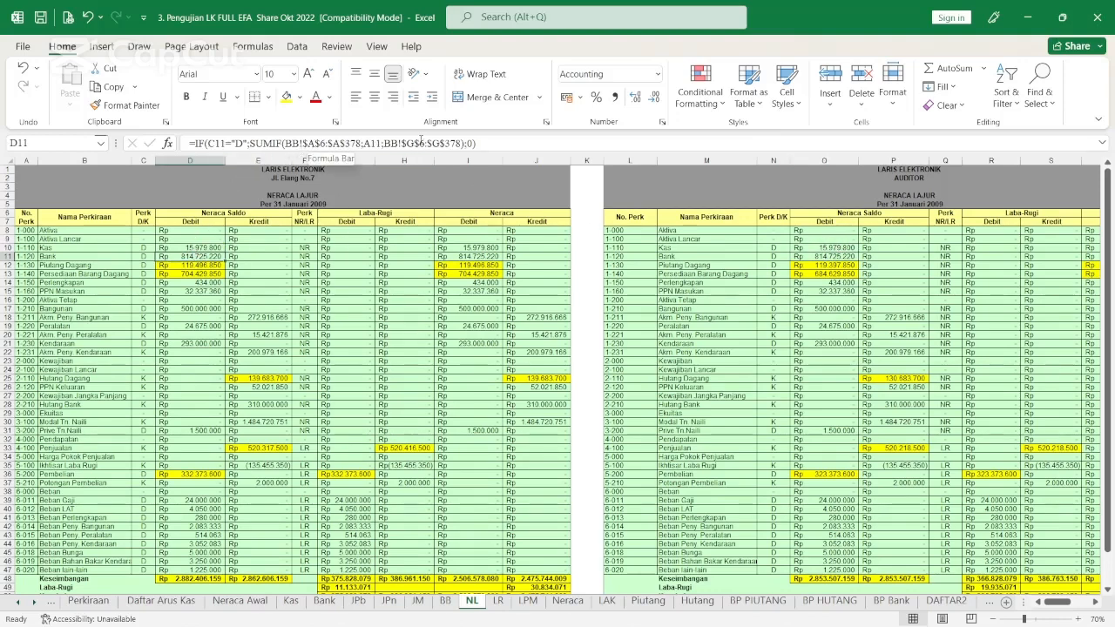
pyautogui.click(841, 251)
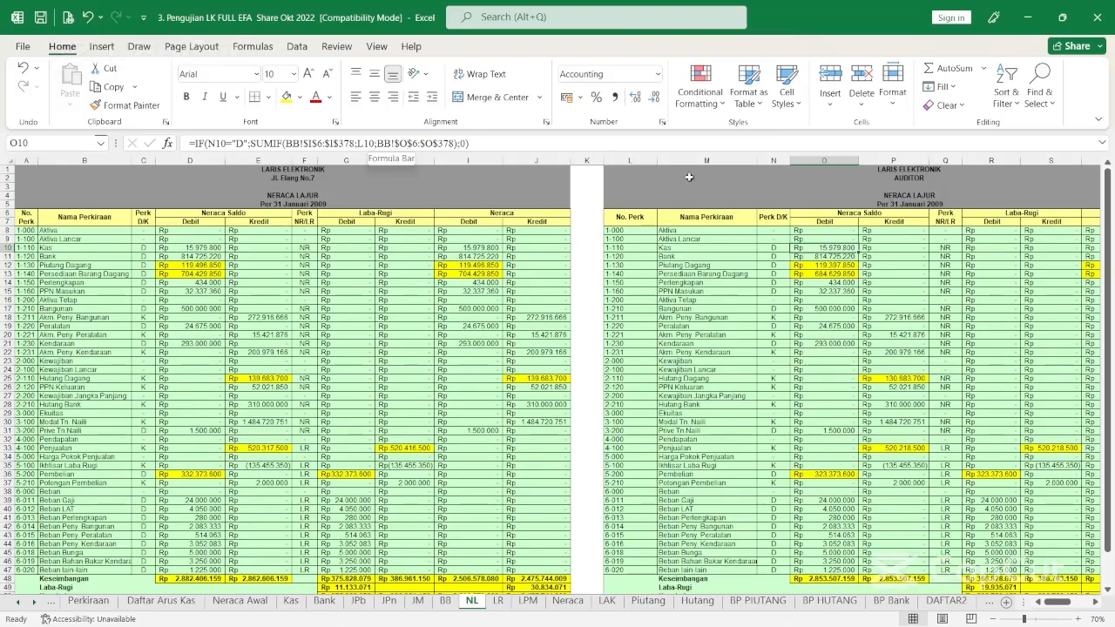
# Step: Check the auditor's Keseimbangan total for the Neraca Saldo debit column on the NL sheet
pyautogui.scroll(-2, 855, 262)
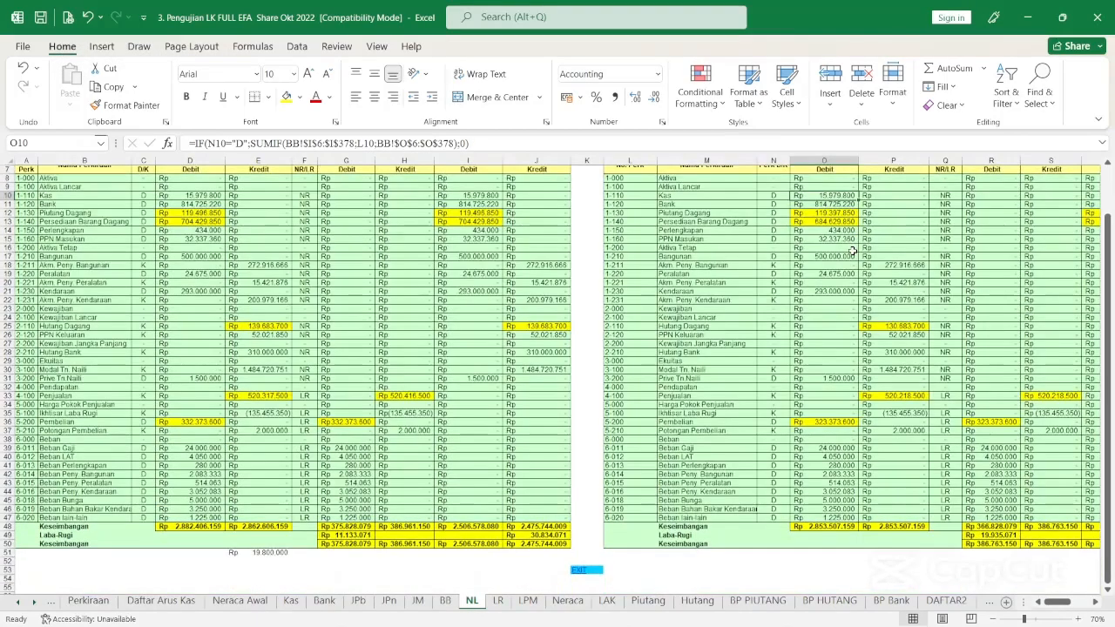
pyautogui.scroll(1, 855, 261)
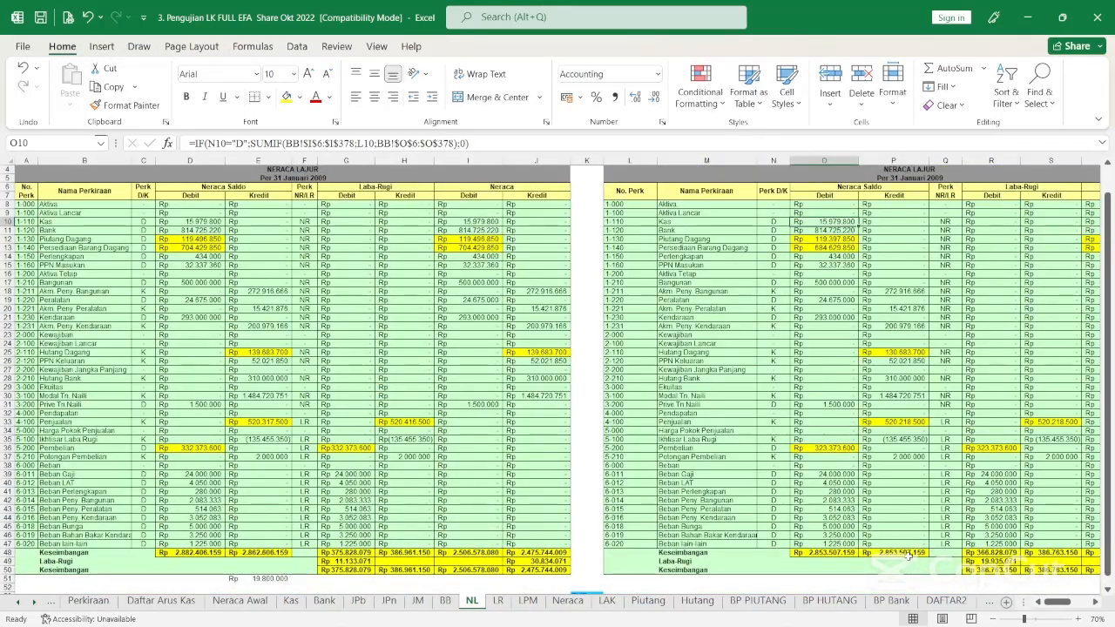
pyautogui.click(853, 562)
pyautogui.click(846, 554)
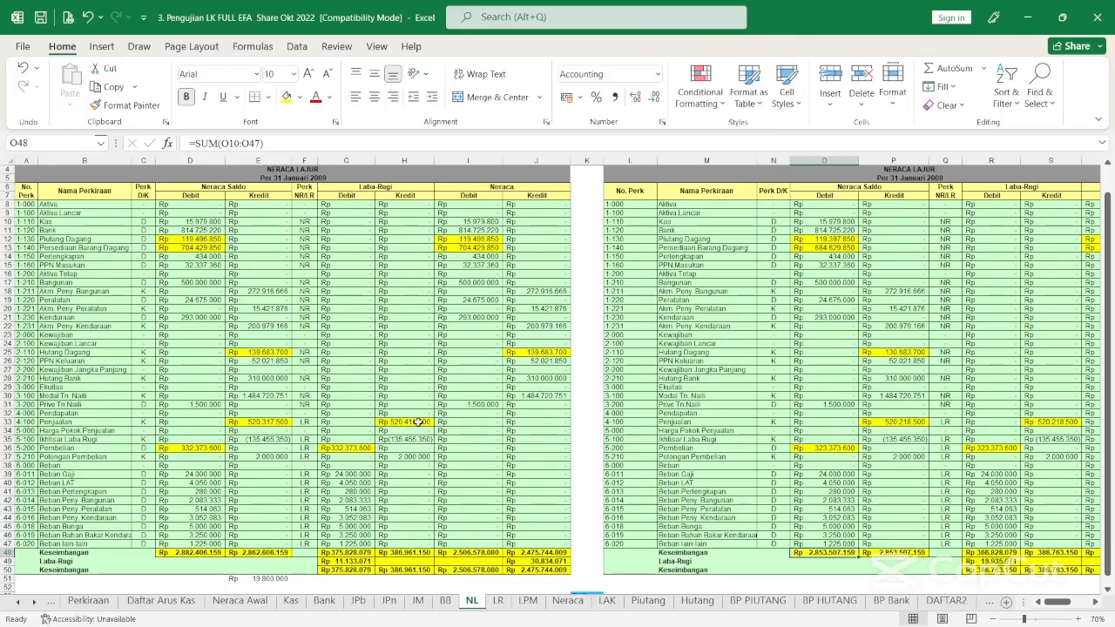
# Step: Compare the company's and auditor's Laba-Rugi amounts for Penjualan and Pembelian on the NL sheet
pyautogui.click(416, 422)
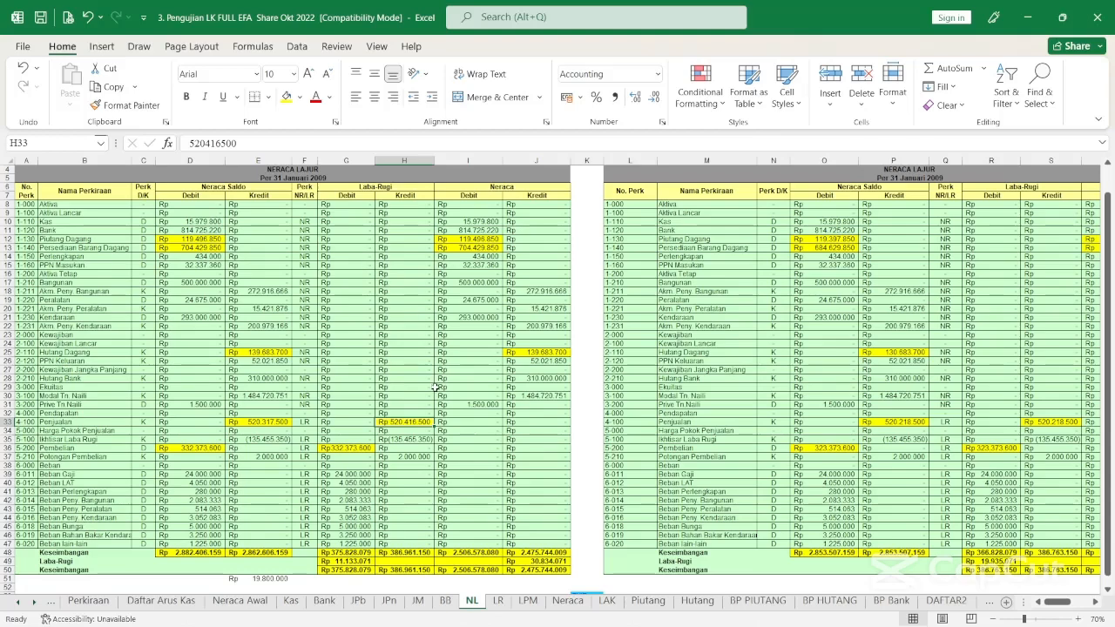
pyautogui.click(370, 448)
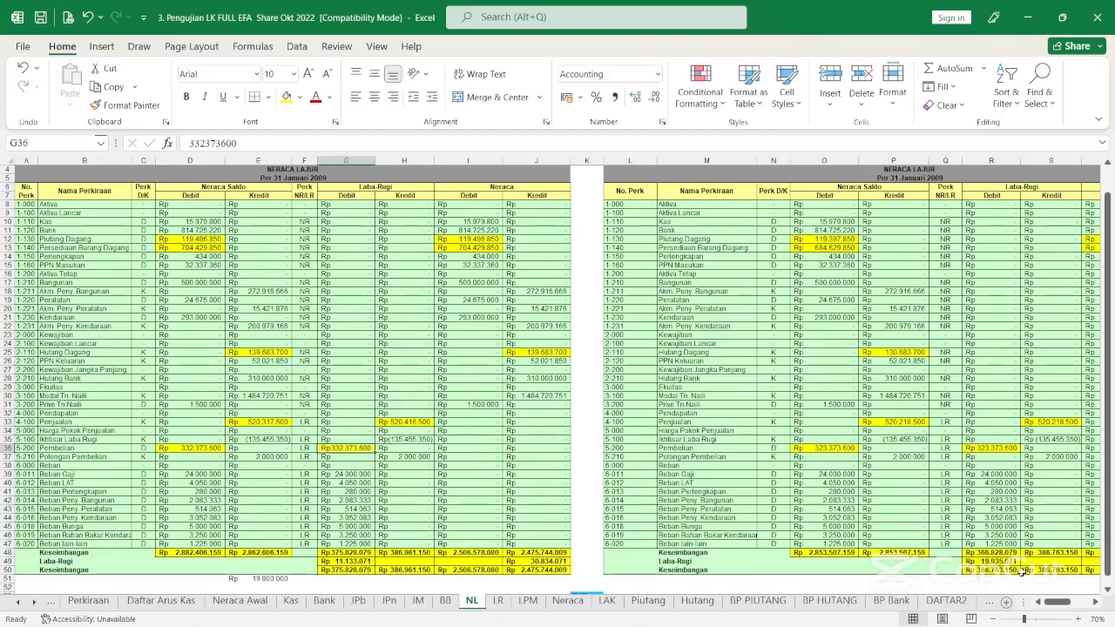
pyautogui.hscroll(5, 1022, 571)
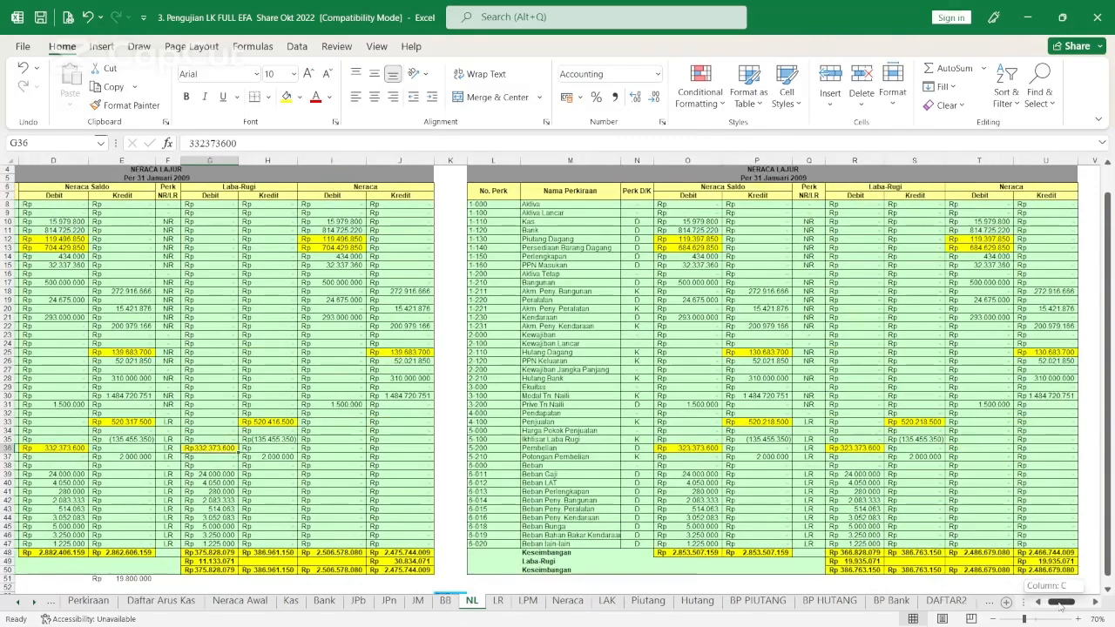
pyautogui.click(731, 421)
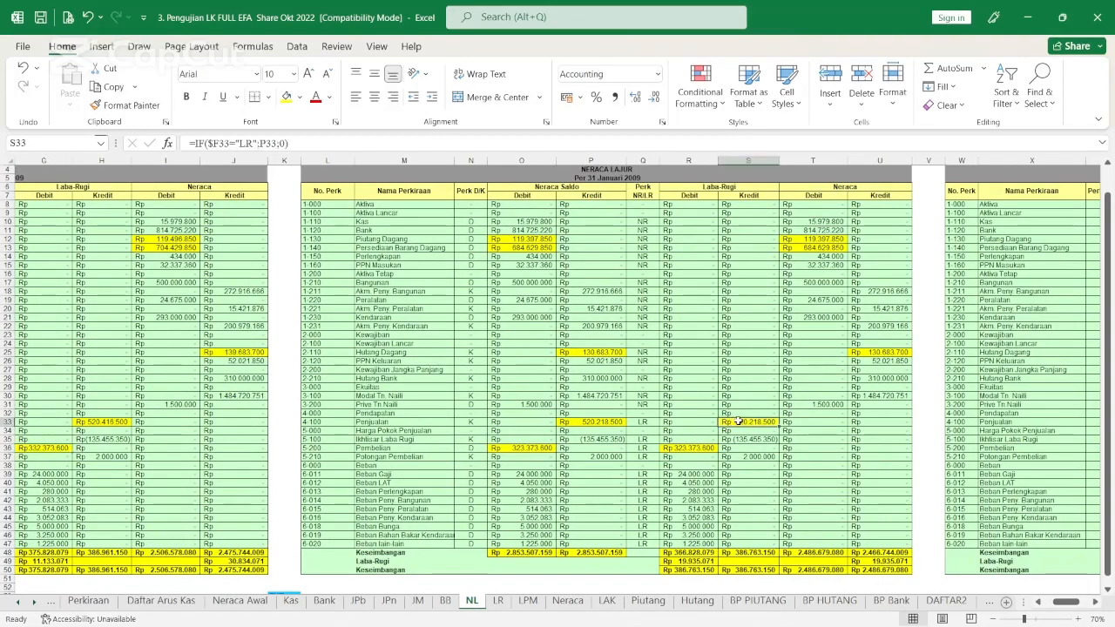
pyautogui.click(705, 448)
# Step: Compare the Keseimbangan totals on the NL sheet, covering the company's and auditor's Laba-Rugi columns and the auditor's Neraca credit
pyautogui.scroll(-1, 776, 458)
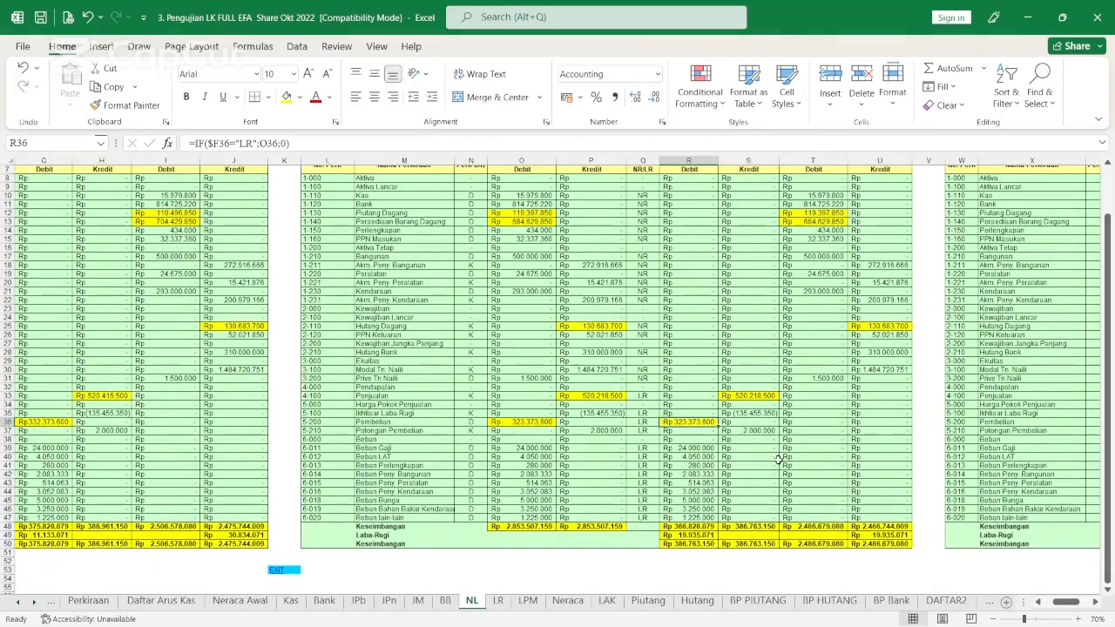
pyautogui.click(766, 526)
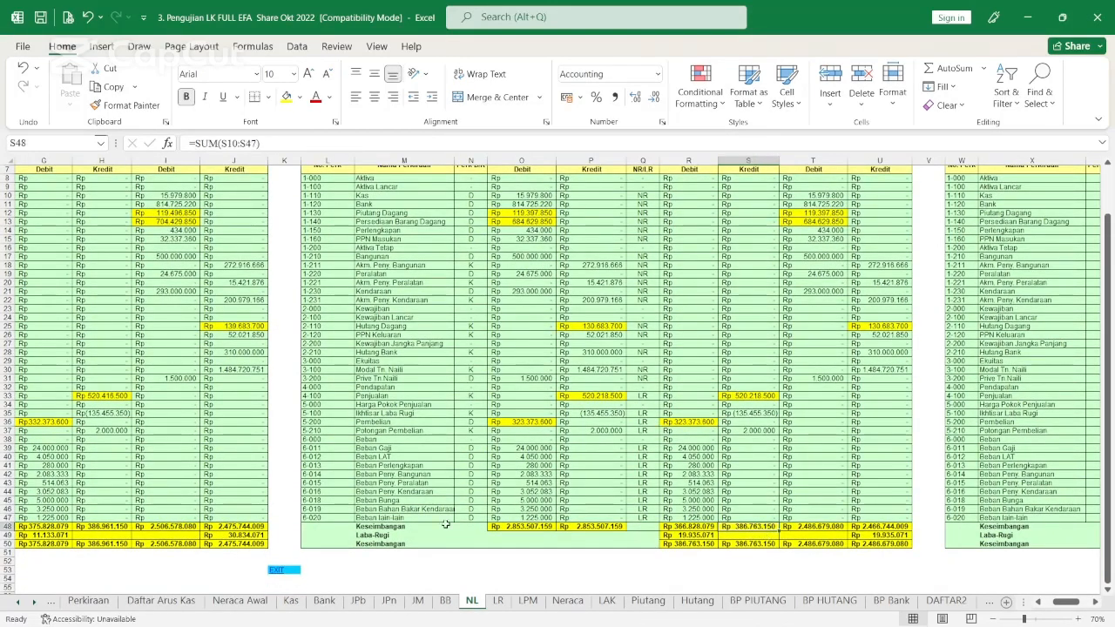
pyautogui.click(44, 542)
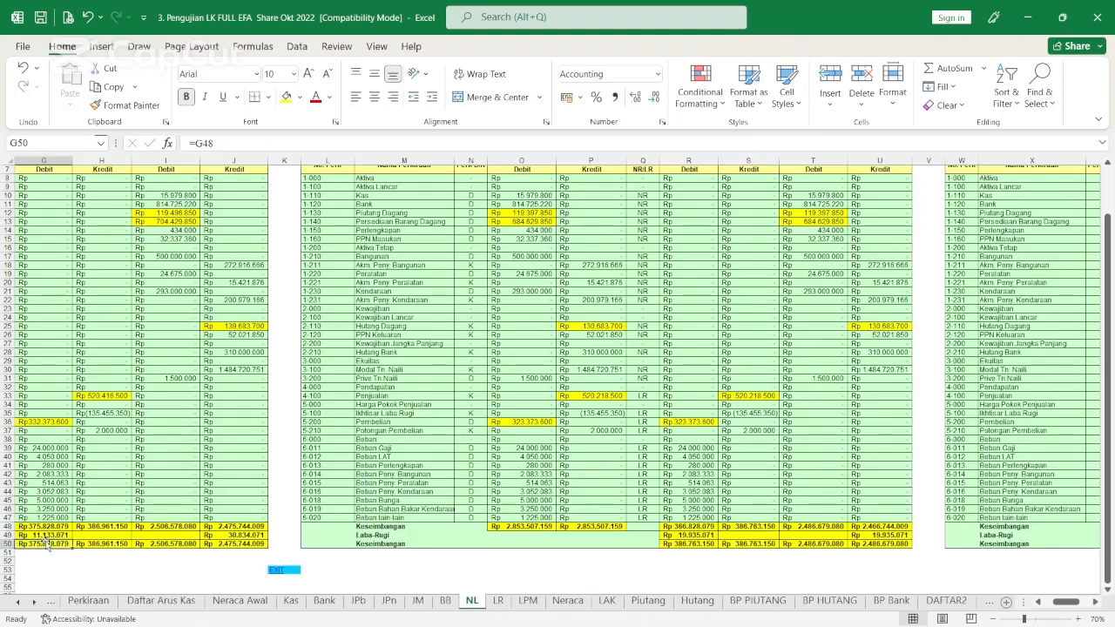
pyautogui.click(707, 544)
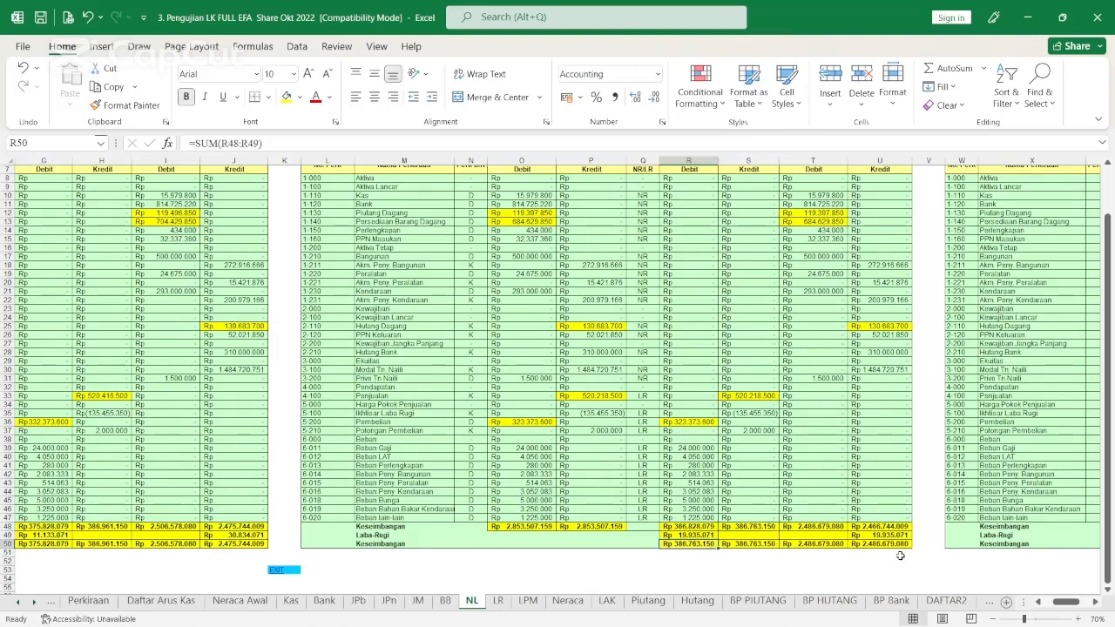
pyautogui.click(888, 545)
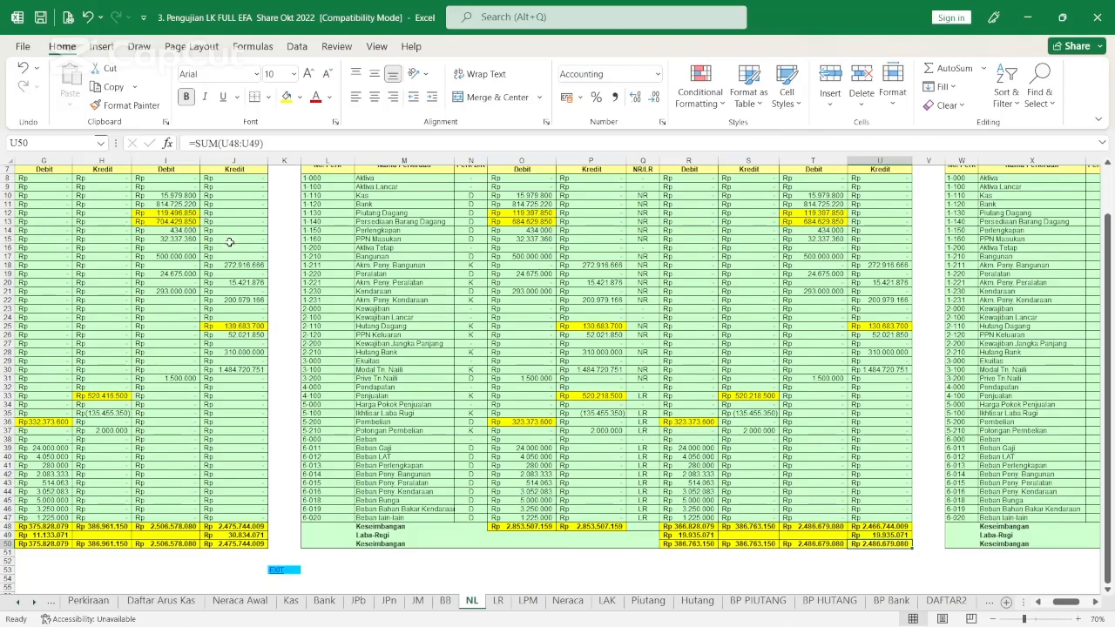
# Step: Inspect the company's Neraca debit formula for Persediaan Barang Dagang and review the surrounding NL worksheet columns
pyautogui.click(179, 221)
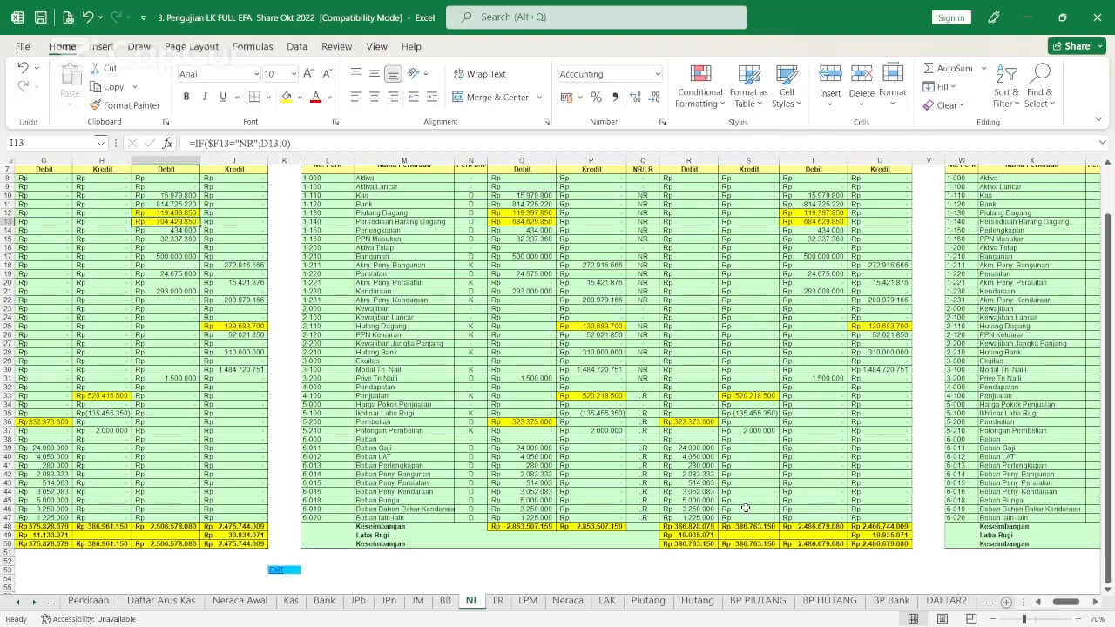
pyautogui.scroll(1, 746, 507)
pyautogui.scroll(-2, 740, 504)
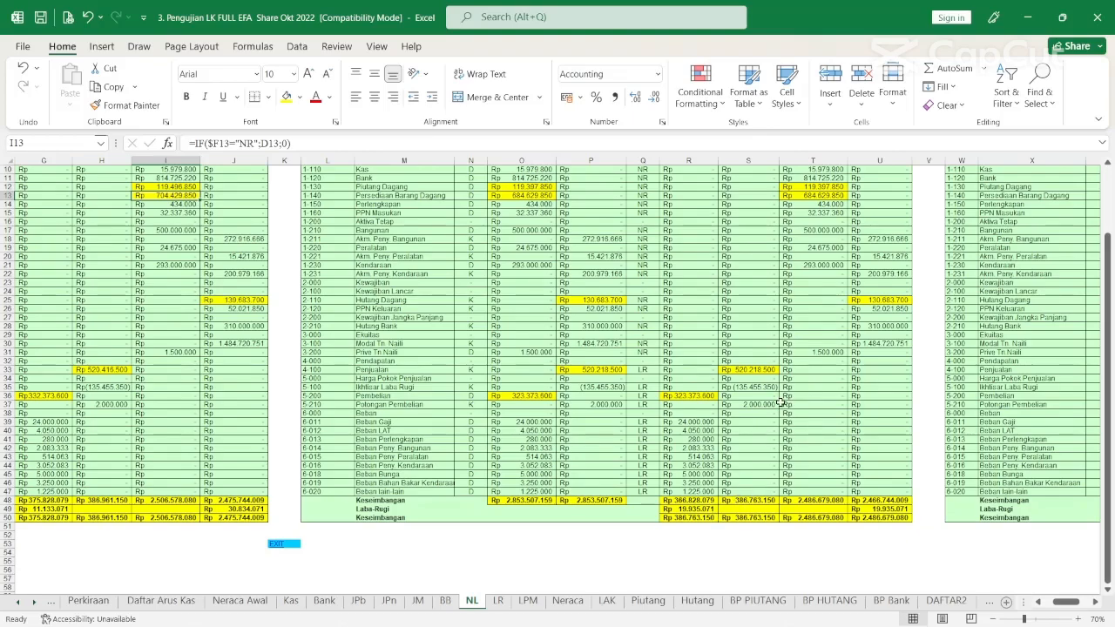
pyautogui.scroll(3, 774, 384)
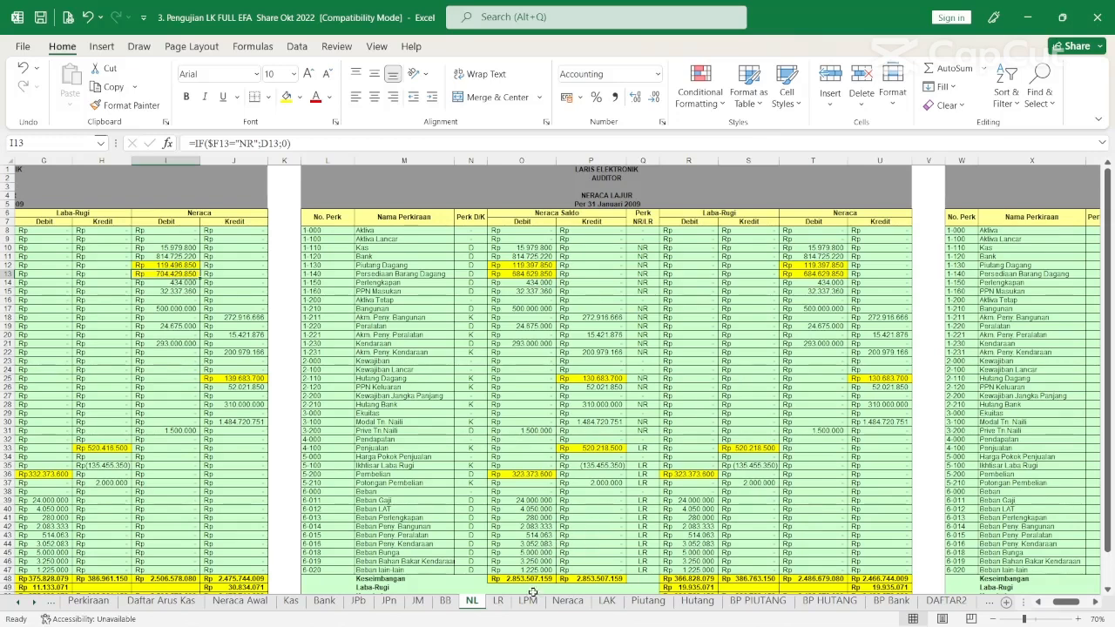
# Step: Inspect the auditor's Penjualan formula on the LR sheet and trace it to its source on the NL sheet
pyautogui.click(497, 601)
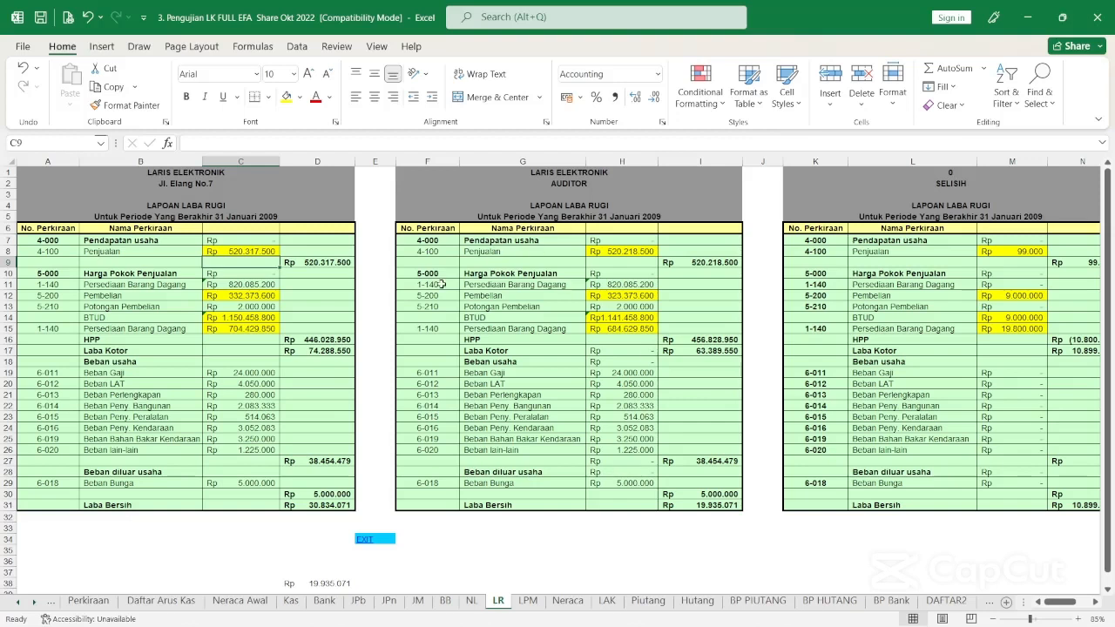
pyautogui.click(615, 254)
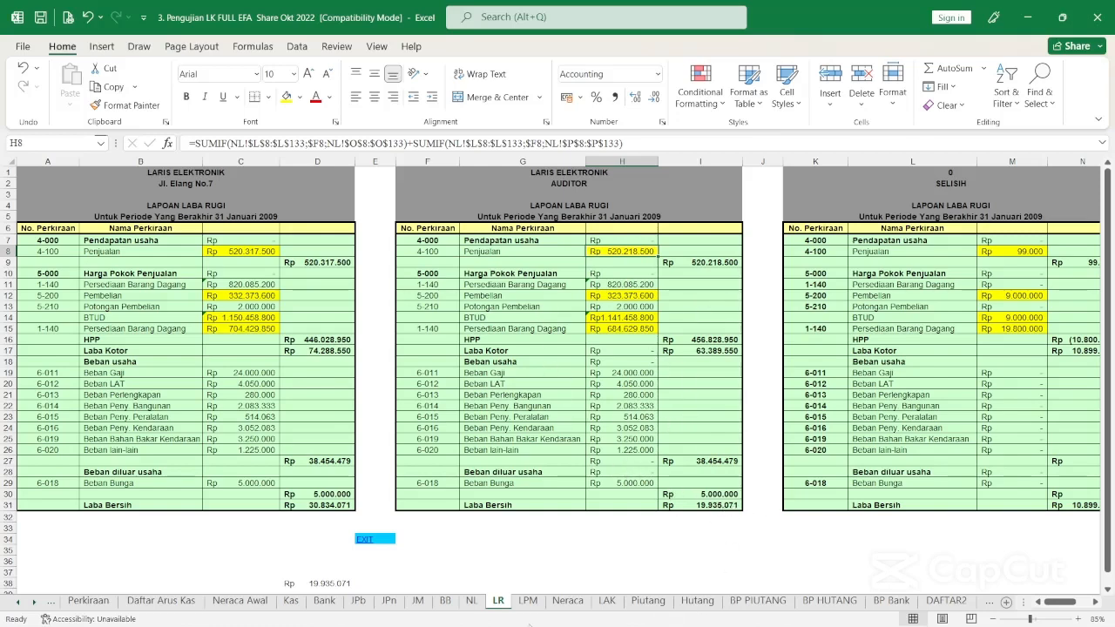
pyautogui.click(472, 601)
pyautogui.scroll(-1, 754, 573)
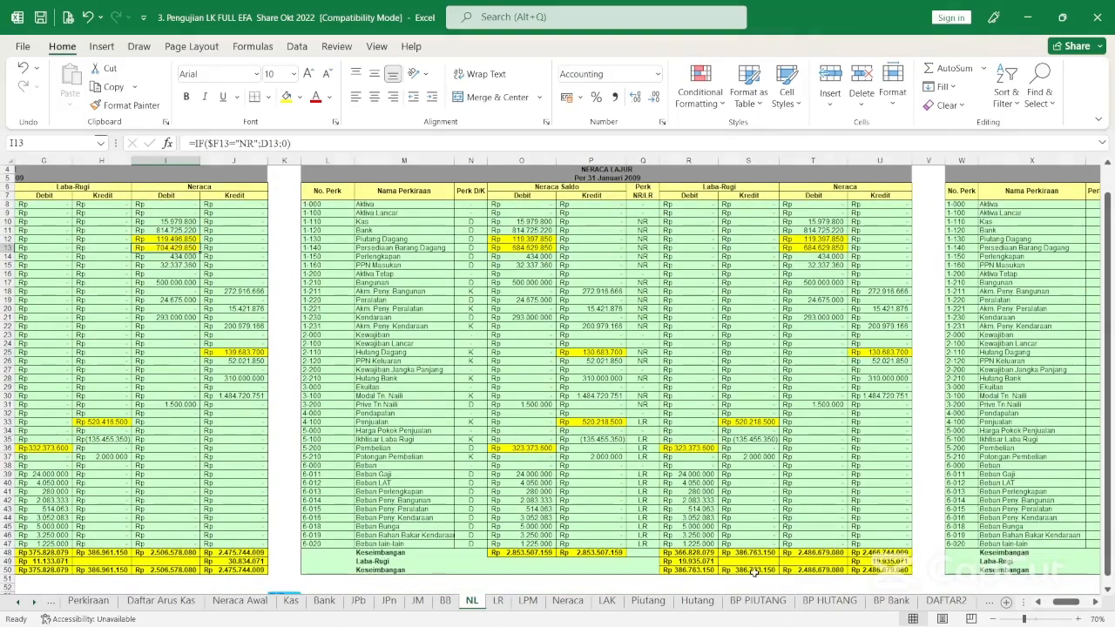
pyautogui.click(499, 601)
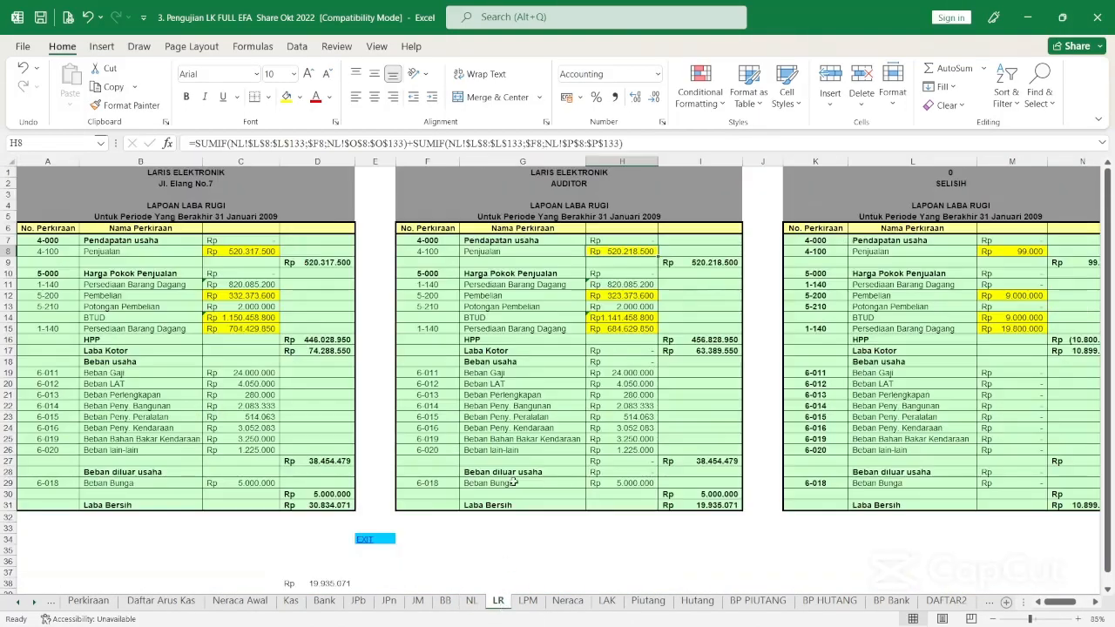
# Step: Compare the company's and auditor's Laba formulas on the LPM sheet and trace them back to the LR sheet
pyautogui.click(528, 601)
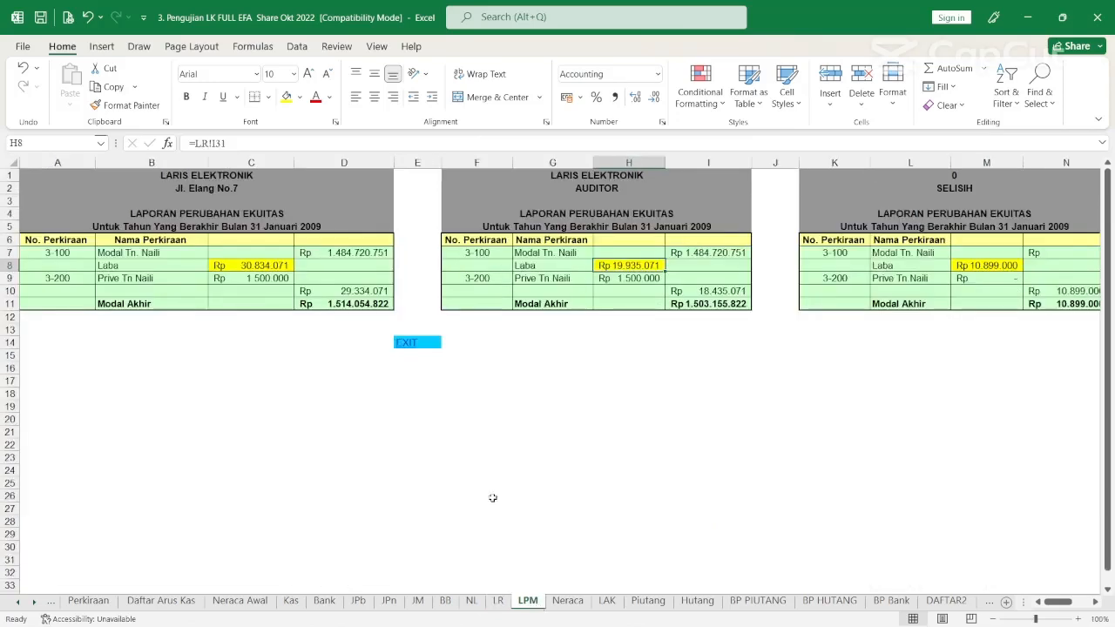
pyautogui.click(223, 266)
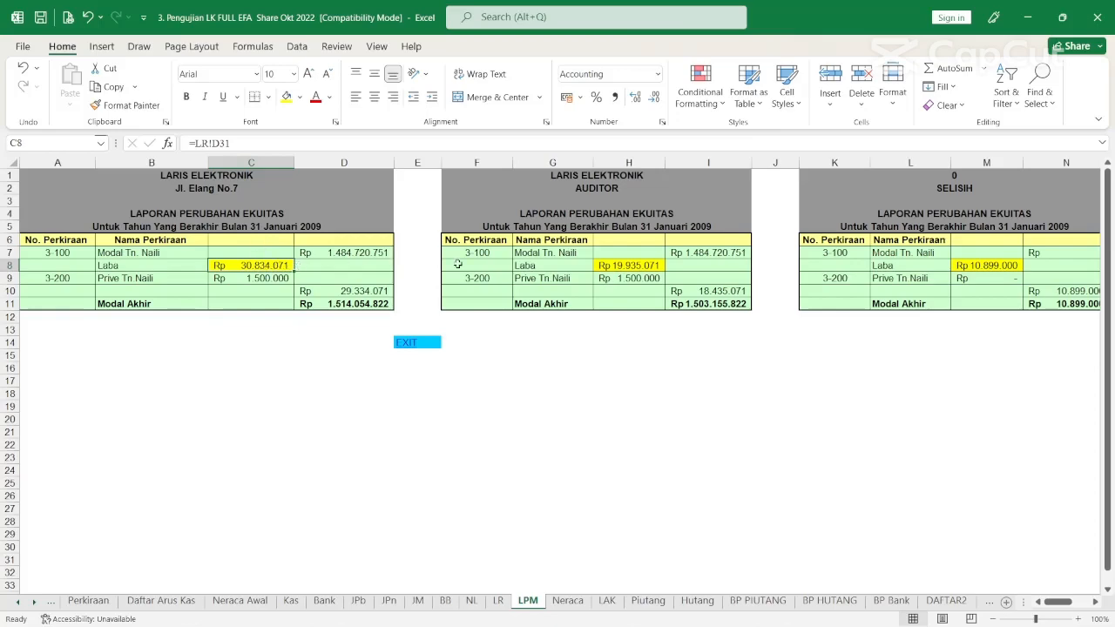
pyautogui.click(637, 265)
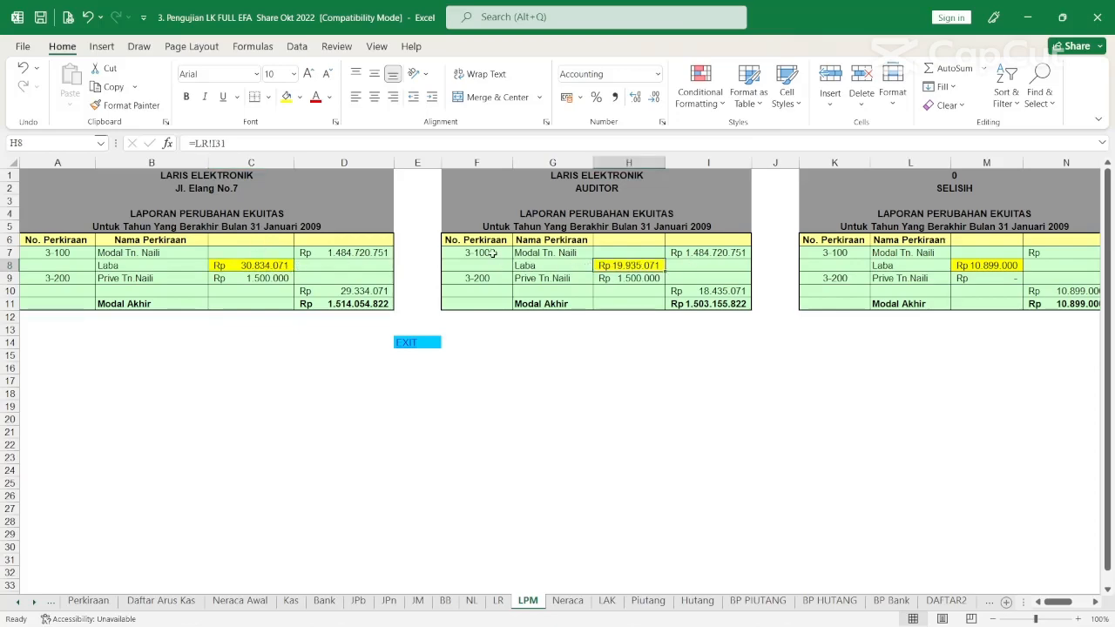
pyautogui.click(497, 601)
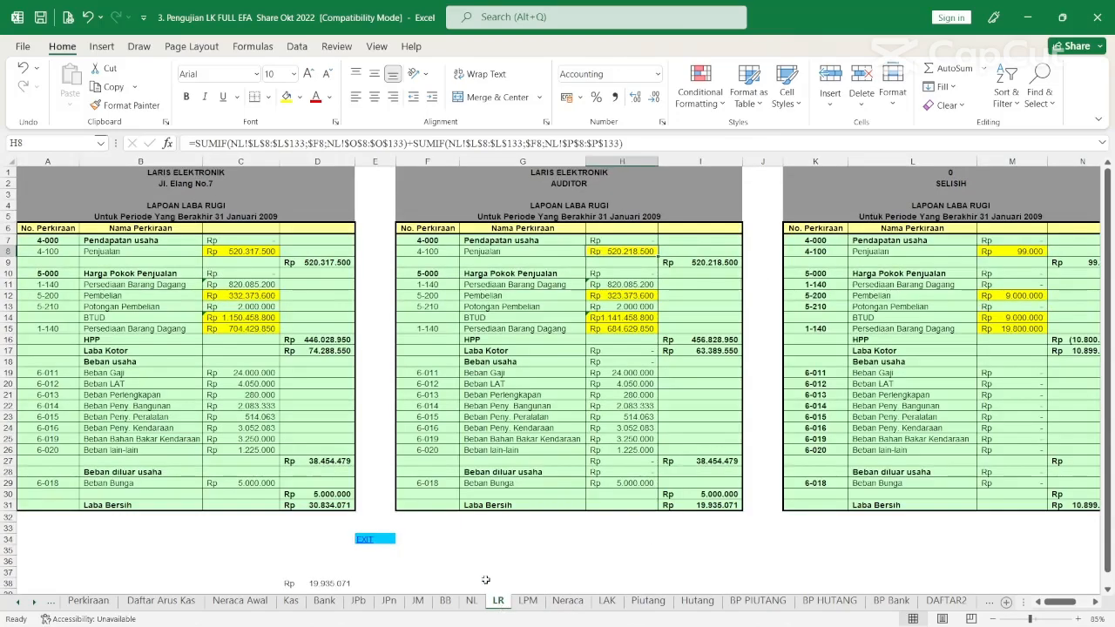
# Step: Compare the company's and auditor's balance sheets on the Neraca sheet, checking the auditor's Piutang Dagang, Kas and Total Aktiva formulas
pyautogui.click(567, 601)
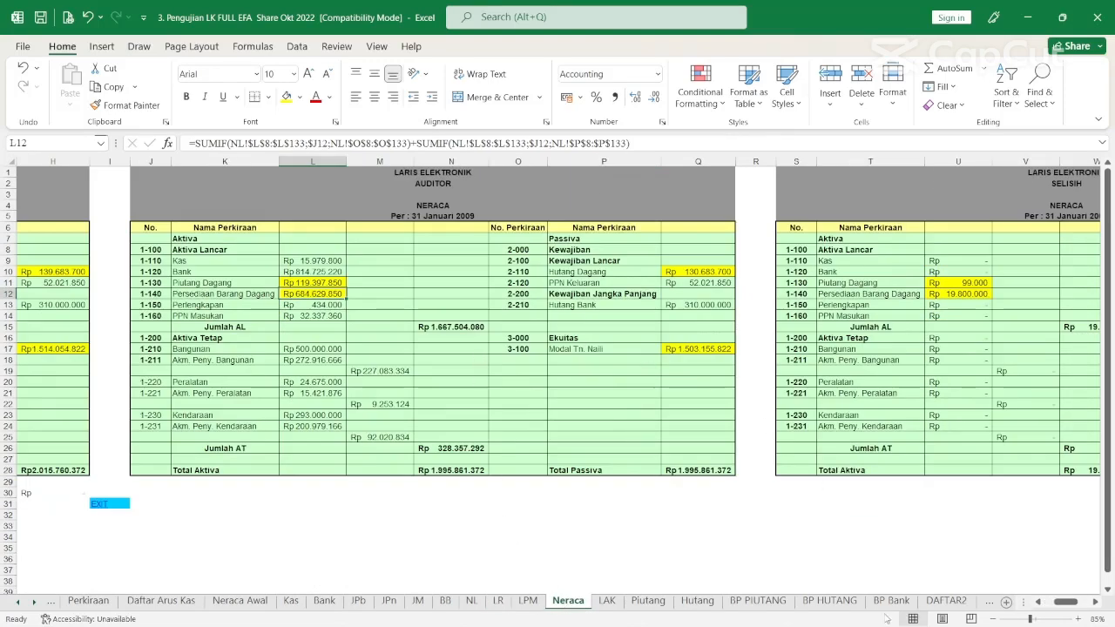
pyautogui.hscroll(-5, 1087, 533)
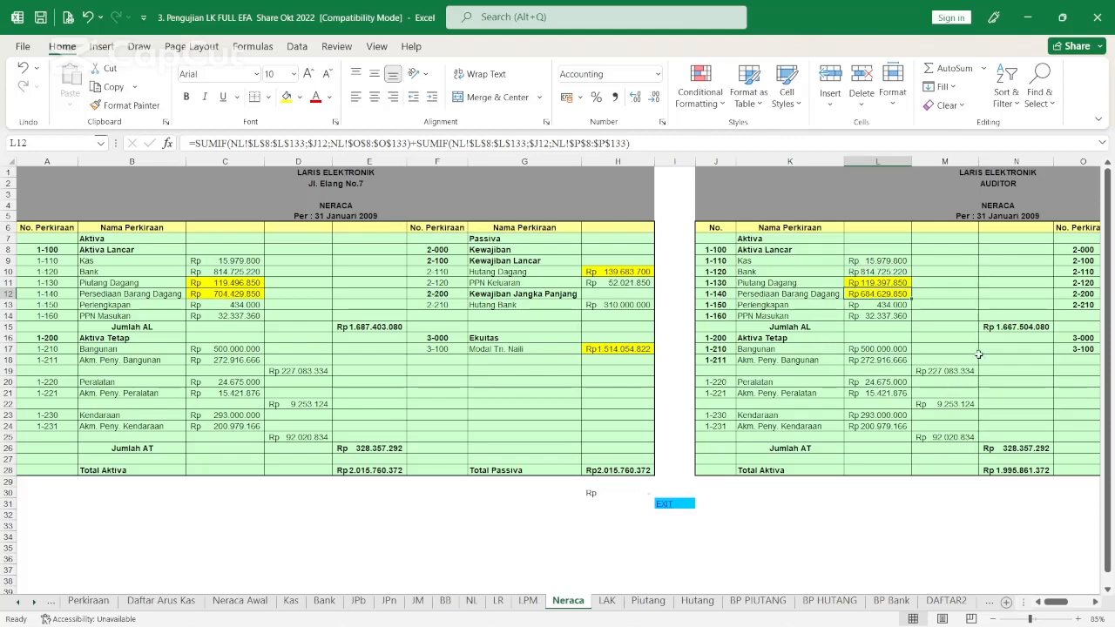
pyautogui.click(879, 282)
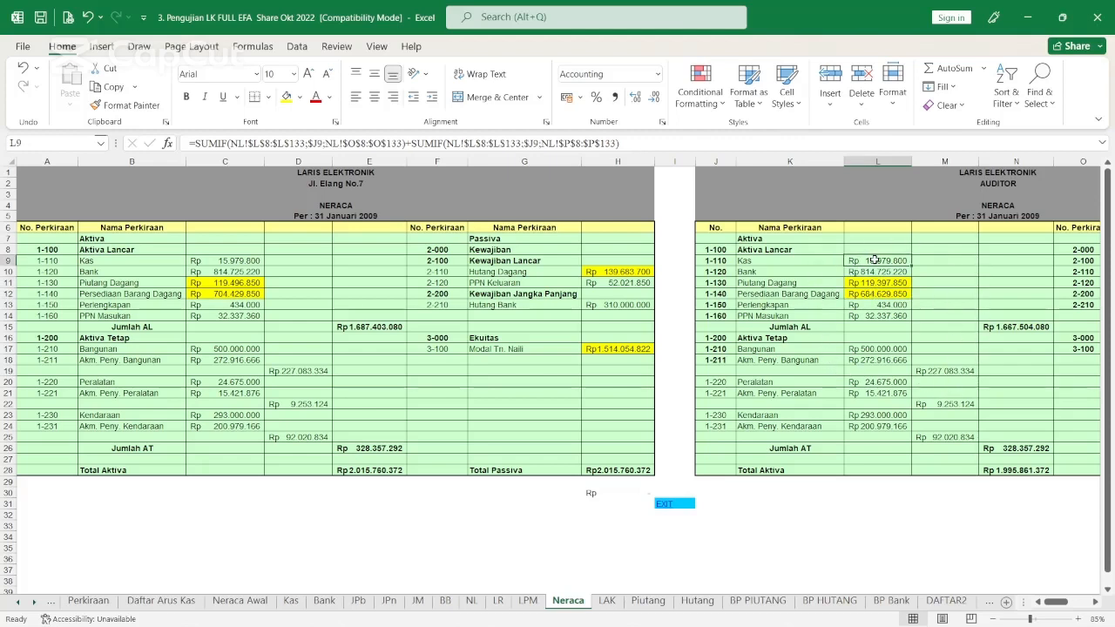
pyautogui.click(878, 261)
pyautogui.moveTo(1055, 602); pyautogui.dragTo(1065, 607)
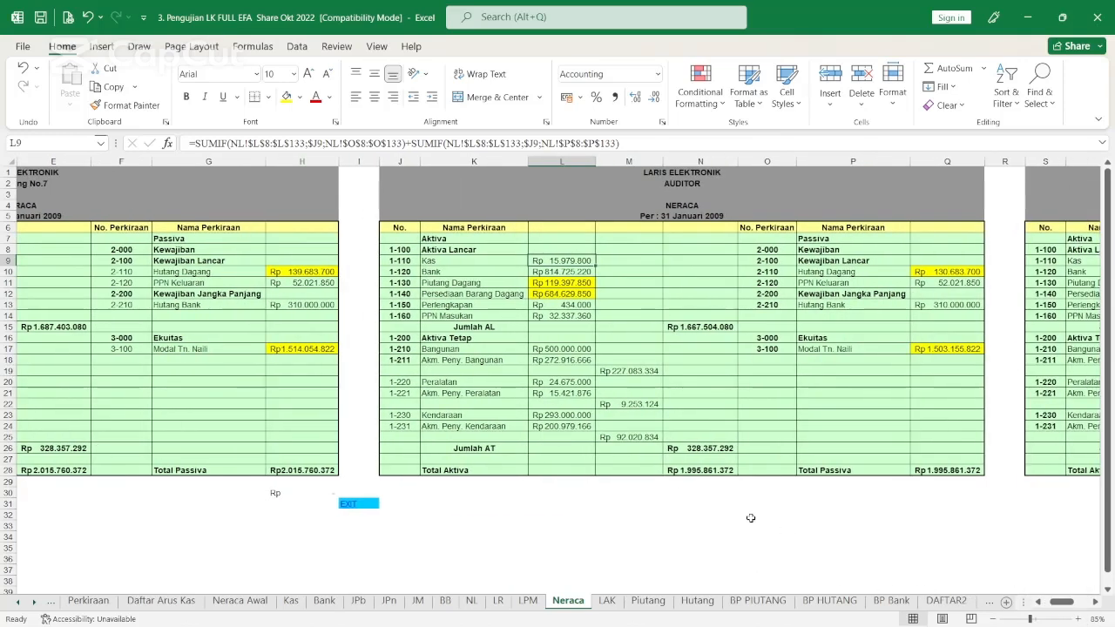
pyautogui.click(713, 471)
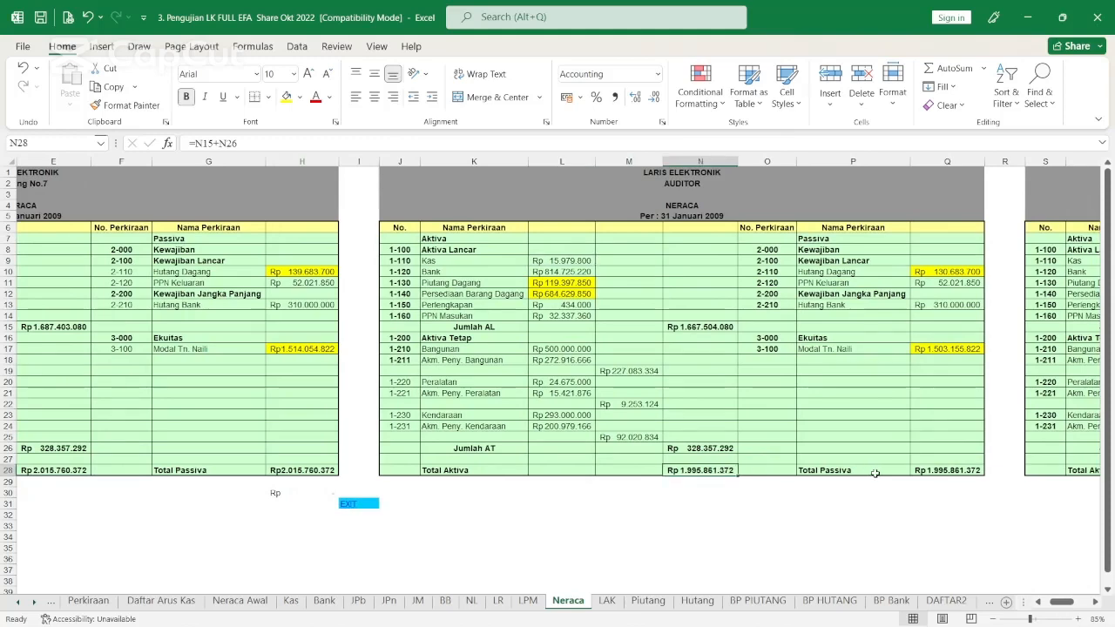
# Step: Review the cash flow statement on the LAK sheet from the operating receipts down to the financing section
pyautogui.click(607, 600)
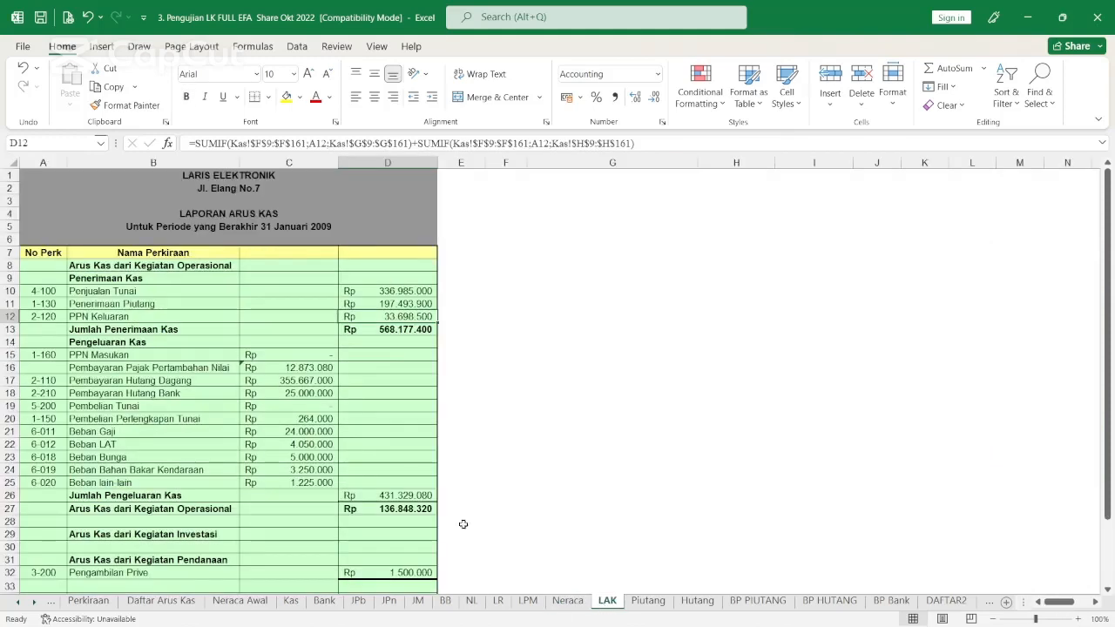
pyautogui.scroll(-2, 362, 405)
pyautogui.scroll(2, 362, 405)
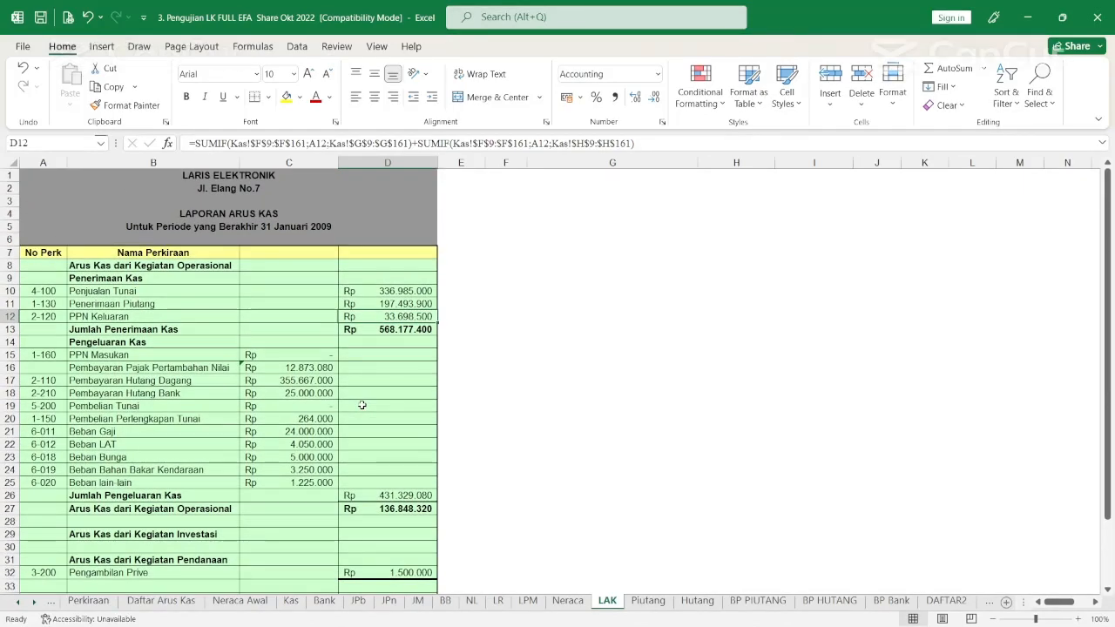
# Step: Check the first customer's Awal Bulan balance on the Piutang sheet and review the customer ledgers on the BP PIUTANG sheet
pyautogui.click(649, 601)
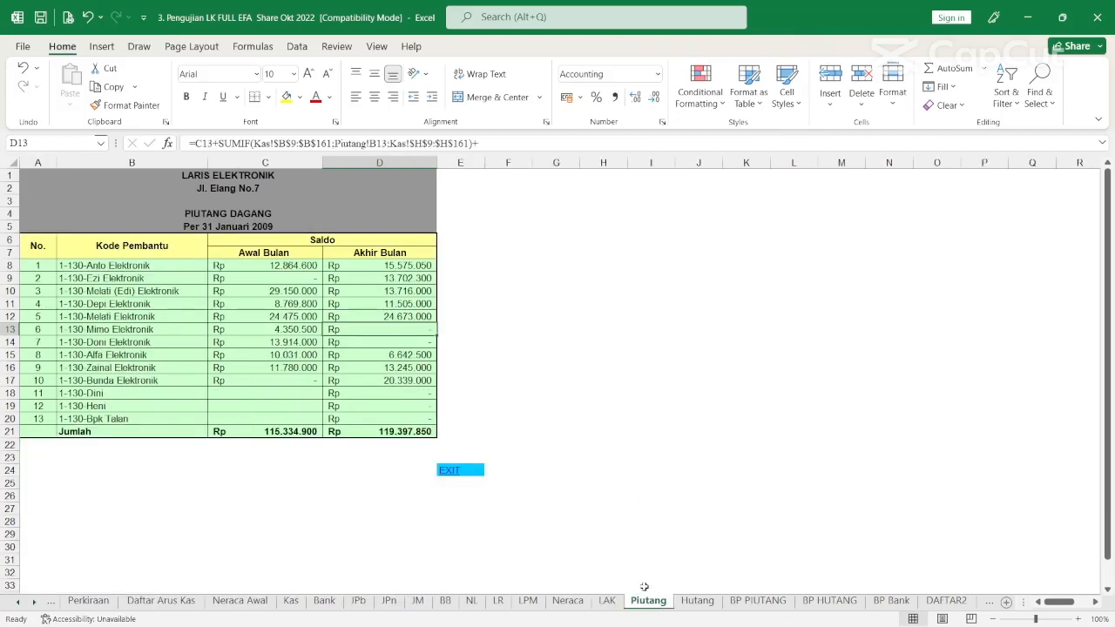
pyautogui.click(273, 265)
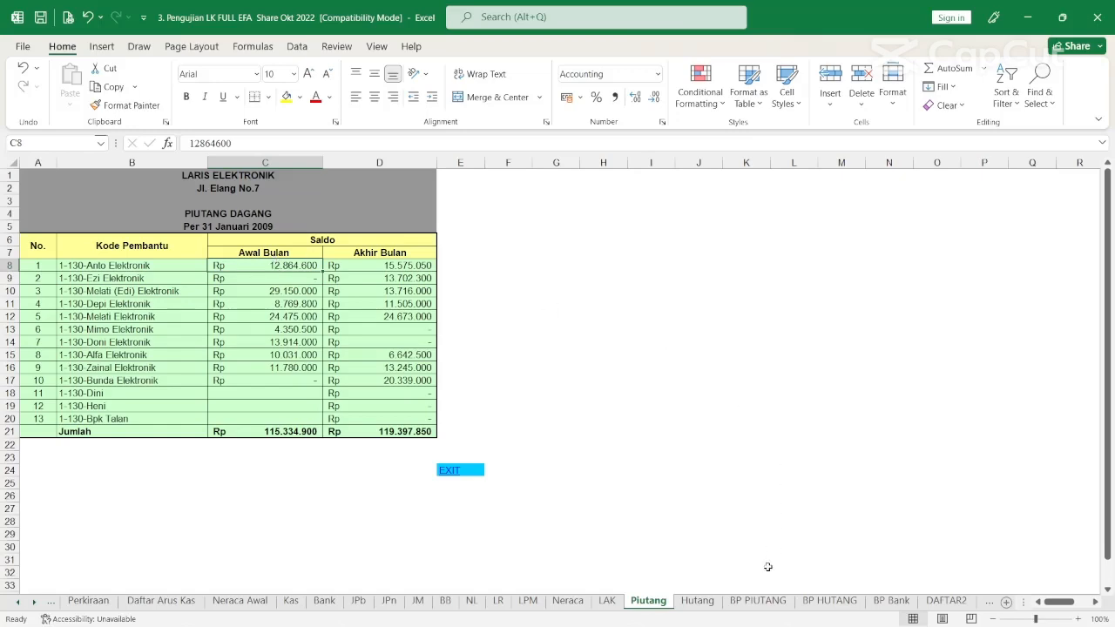
pyautogui.click(754, 601)
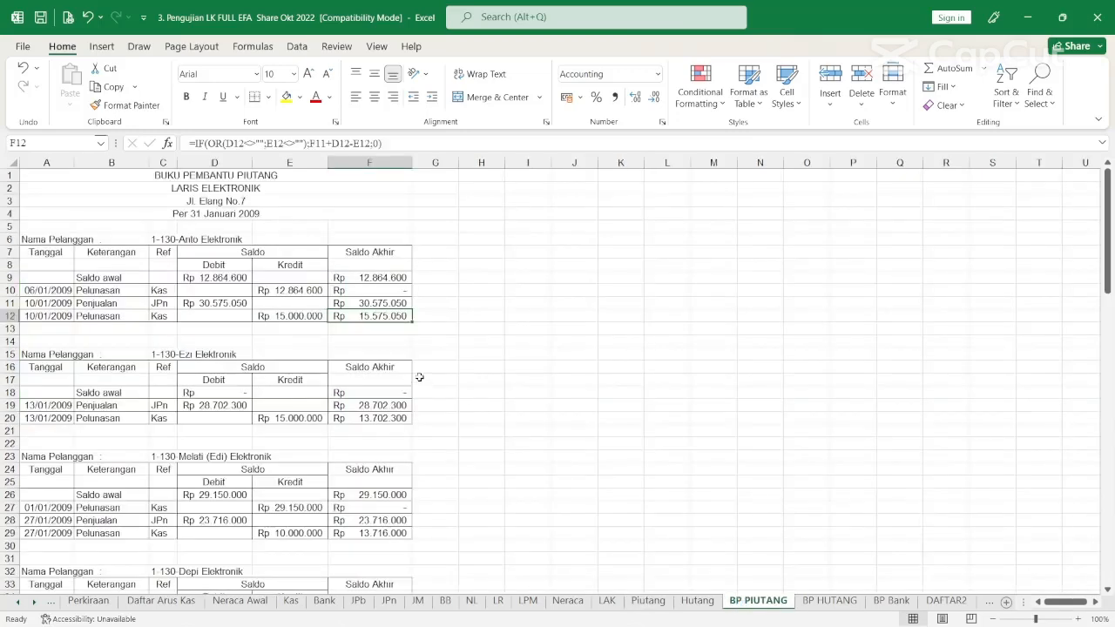
pyautogui.scroll(-7, 419, 377)
pyautogui.scroll(7, 418, 376)
pyautogui.scroll(-15, 419, 375)
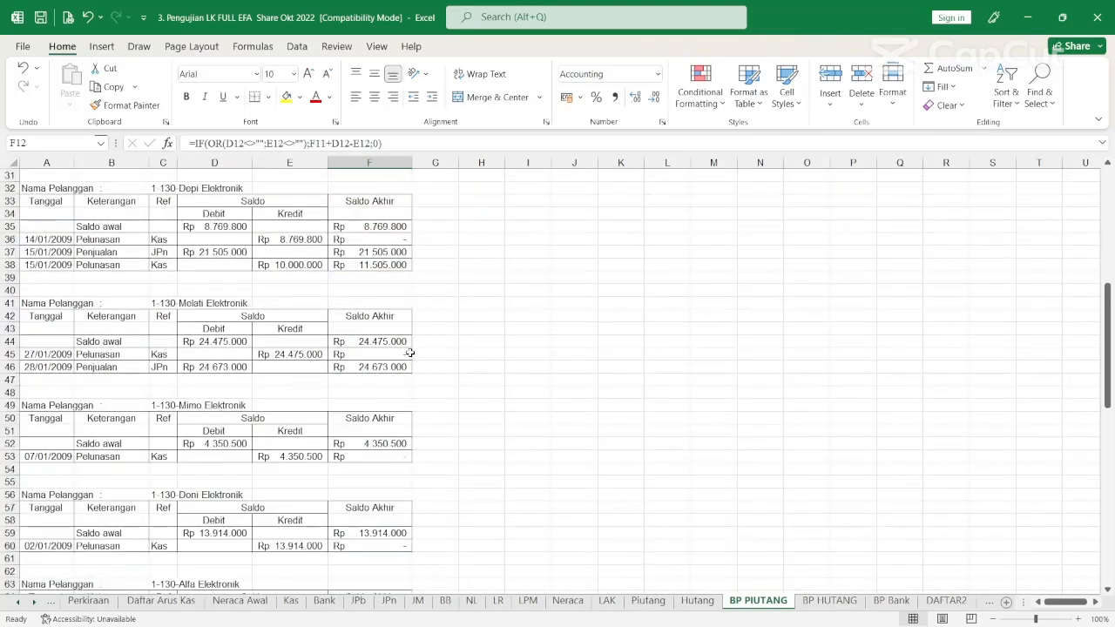
pyautogui.scroll(-6, 415, 338)
pyautogui.scroll(20, 415, 338)
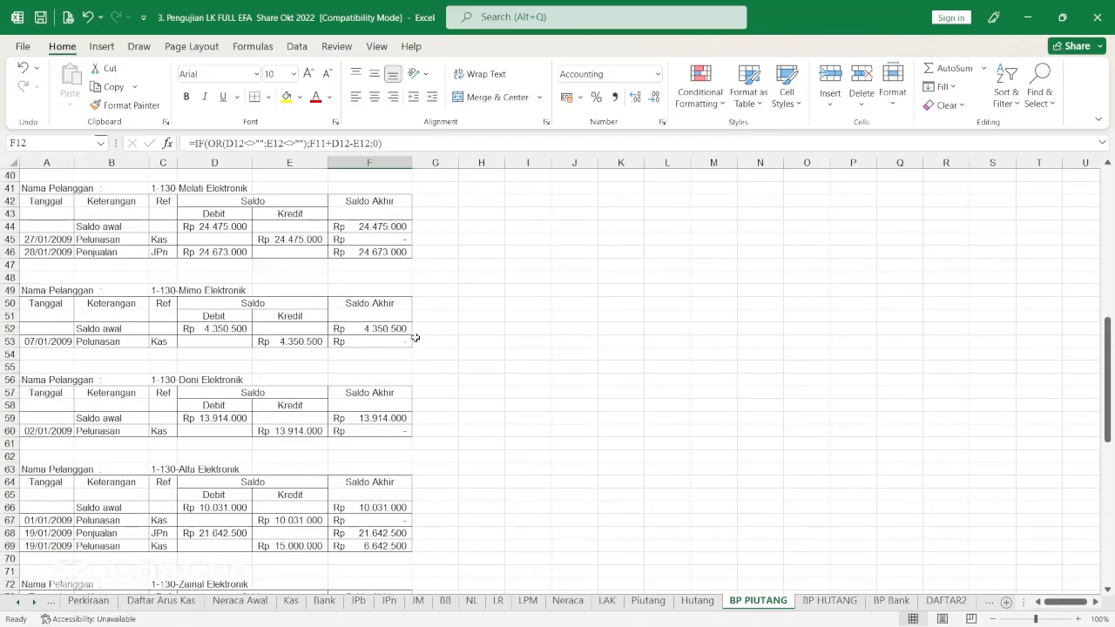
# Step: Inspect the full Akhir Bulan formula for the first customer on the Piutang sheet
pyautogui.click(660, 605)
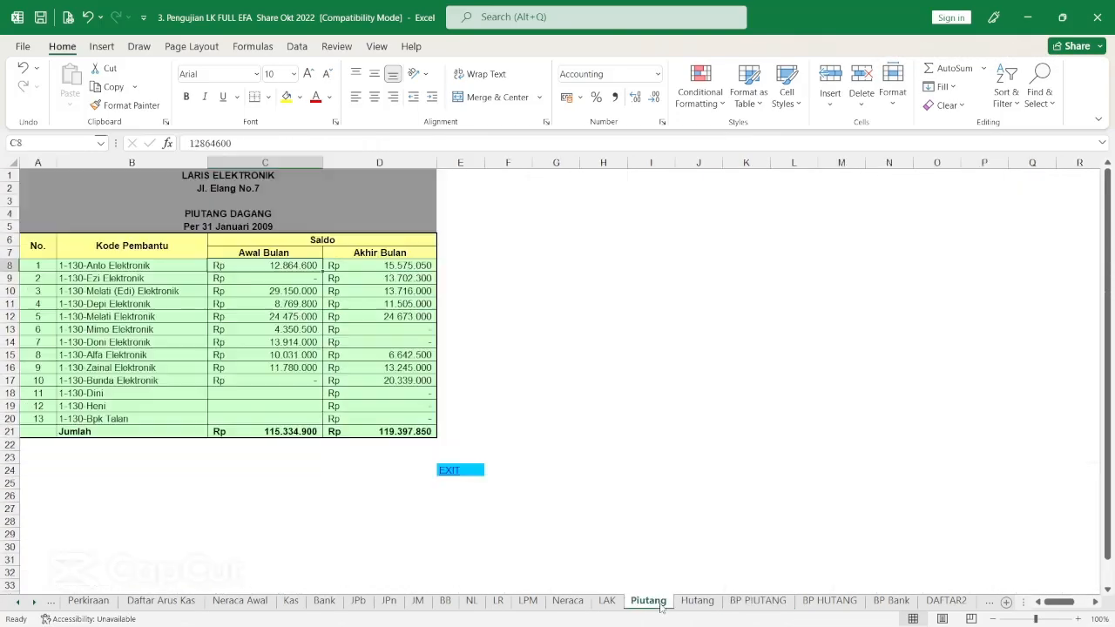
pyautogui.click(409, 265)
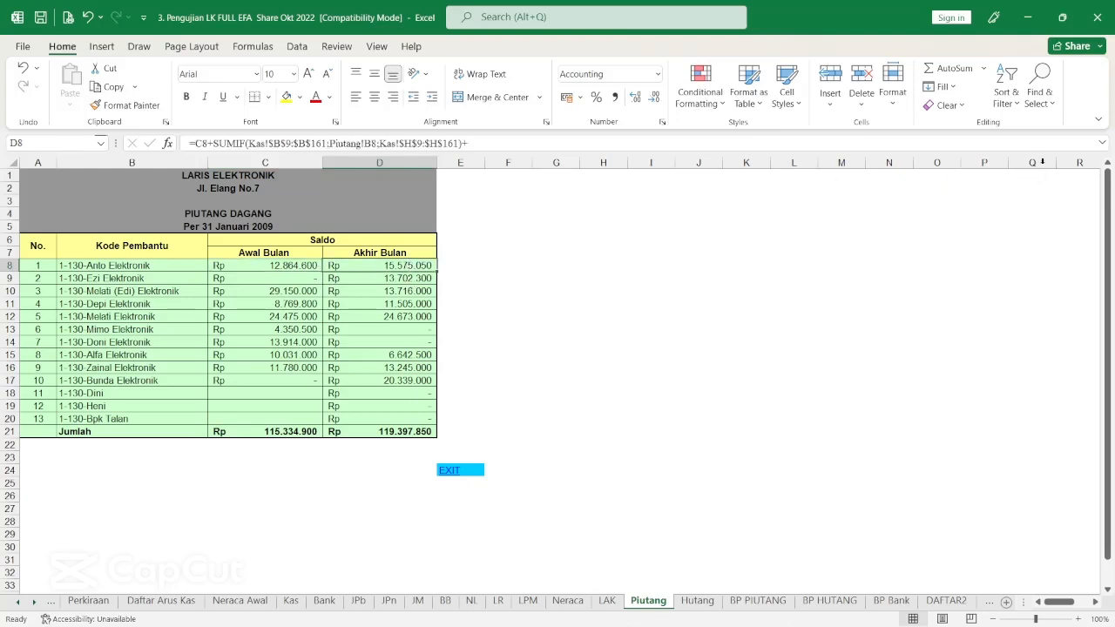
pyautogui.click(1101, 143)
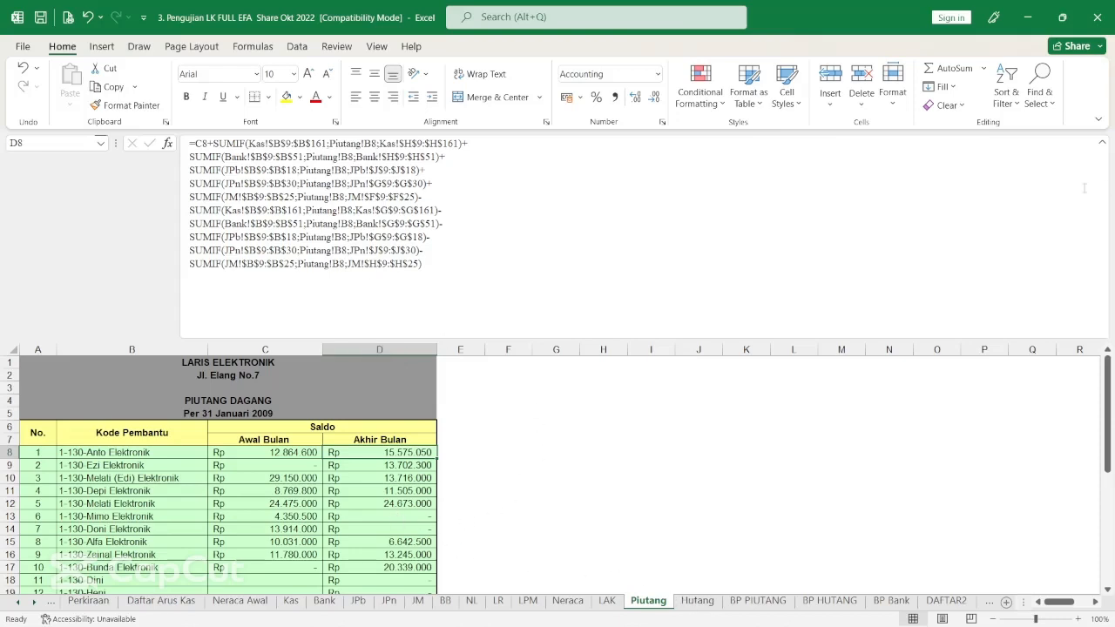
pyautogui.click(1102, 143)
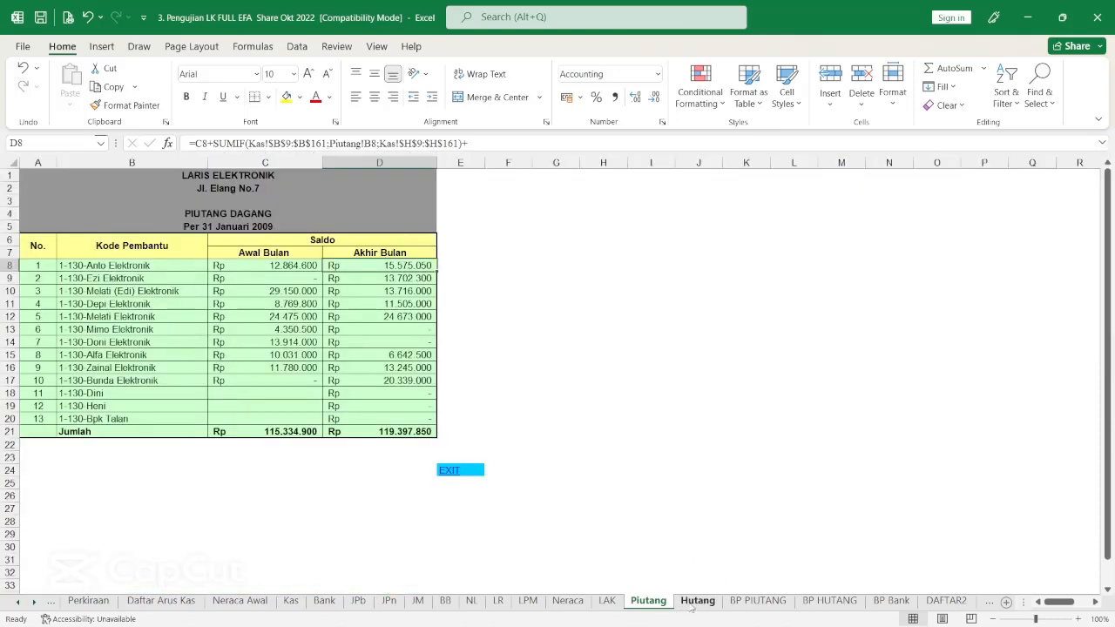
# Step: Check Sharp Elektronik's Awal Bulan balance on the Hutang sheet and review the supplier ledgers on the BP HUTANG sheet
pyautogui.click(697, 601)
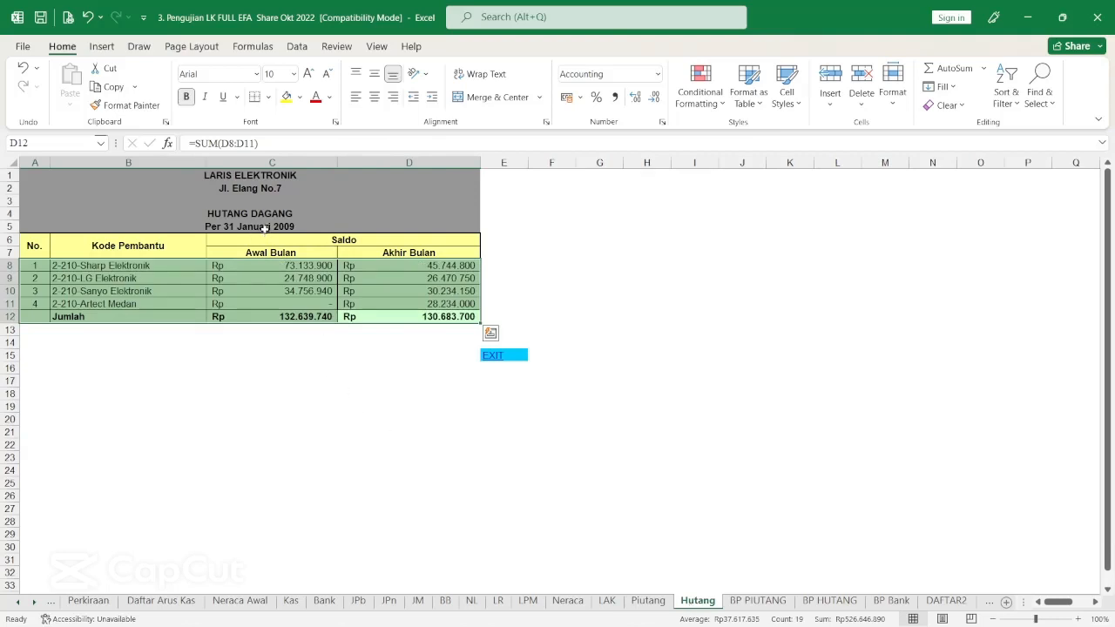
pyautogui.click(303, 266)
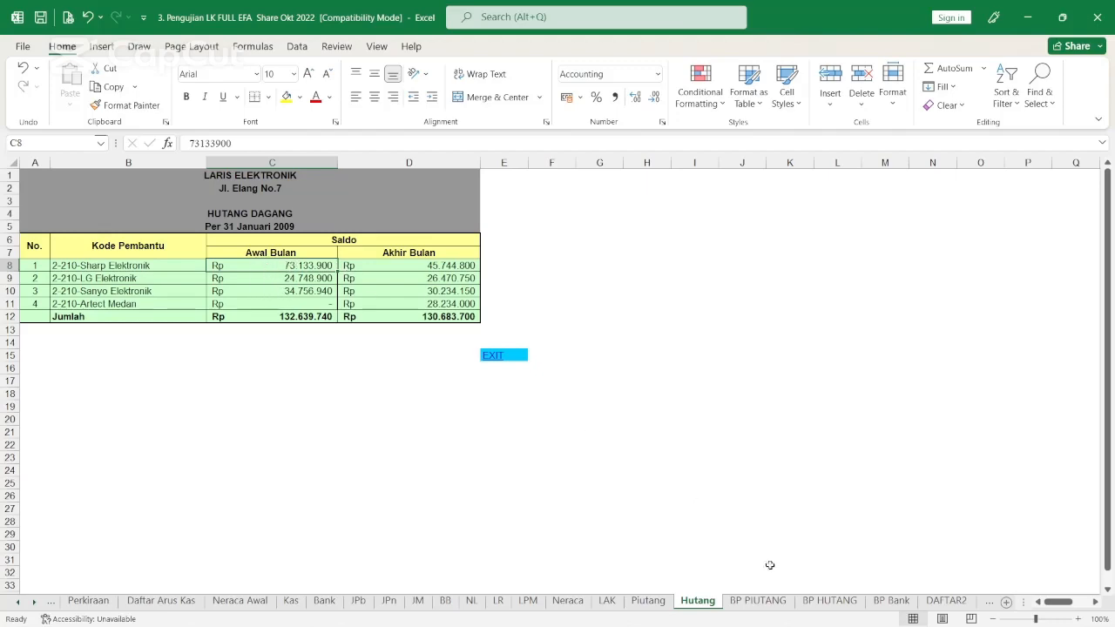
pyautogui.click(828, 601)
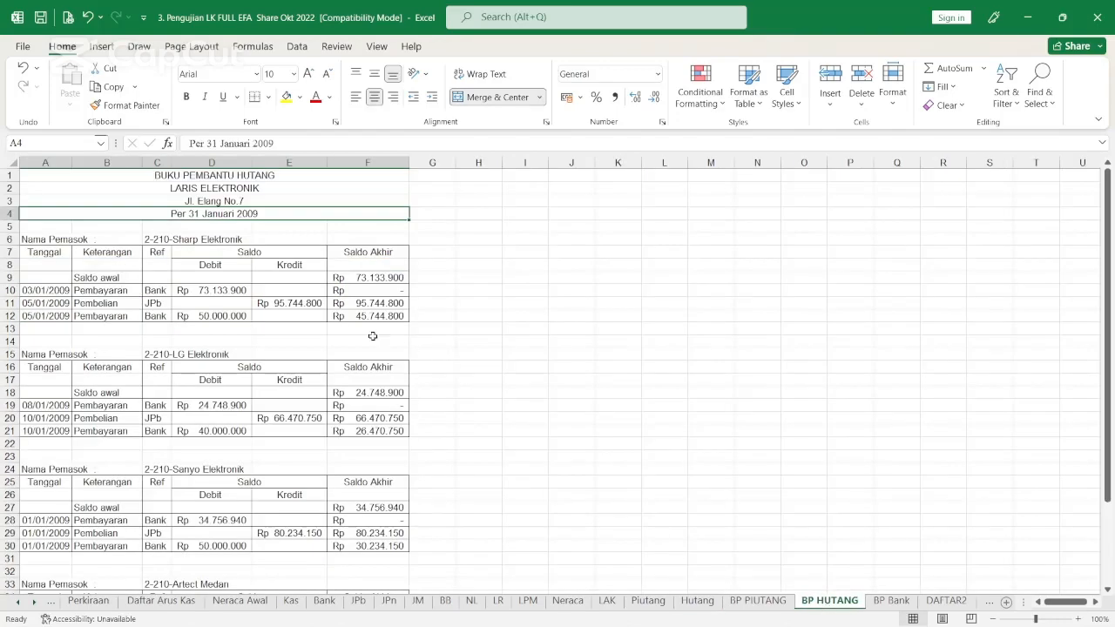
pyautogui.scroll(-2, 281, 321)
pyautogui.scroll(2, 404, 376)
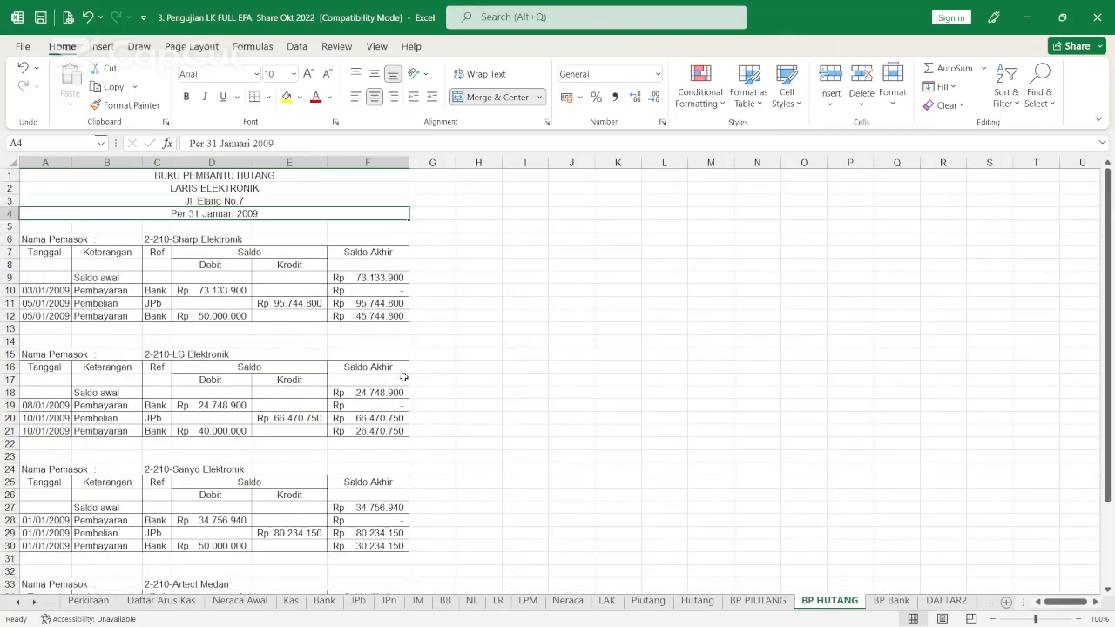
# Step: Inspect the full Akhir Bulan formula for Sharp Elektronik on the Hutang sheet
pyautogui.click(685, 608)
pyautogui.click(421, 269)
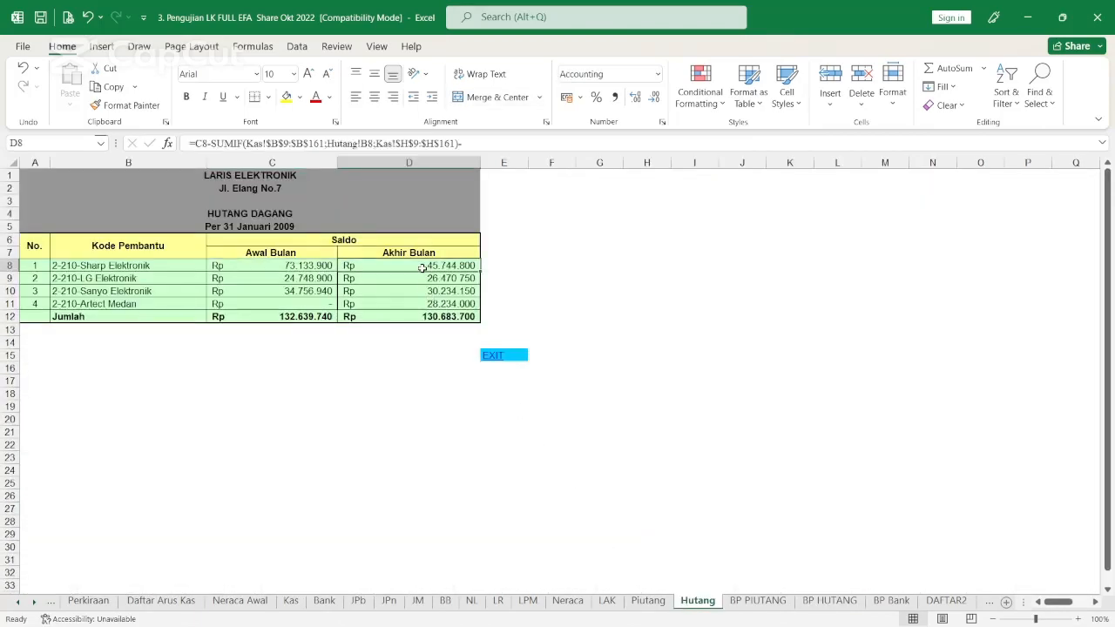
pyautogui.click(1103, 142)
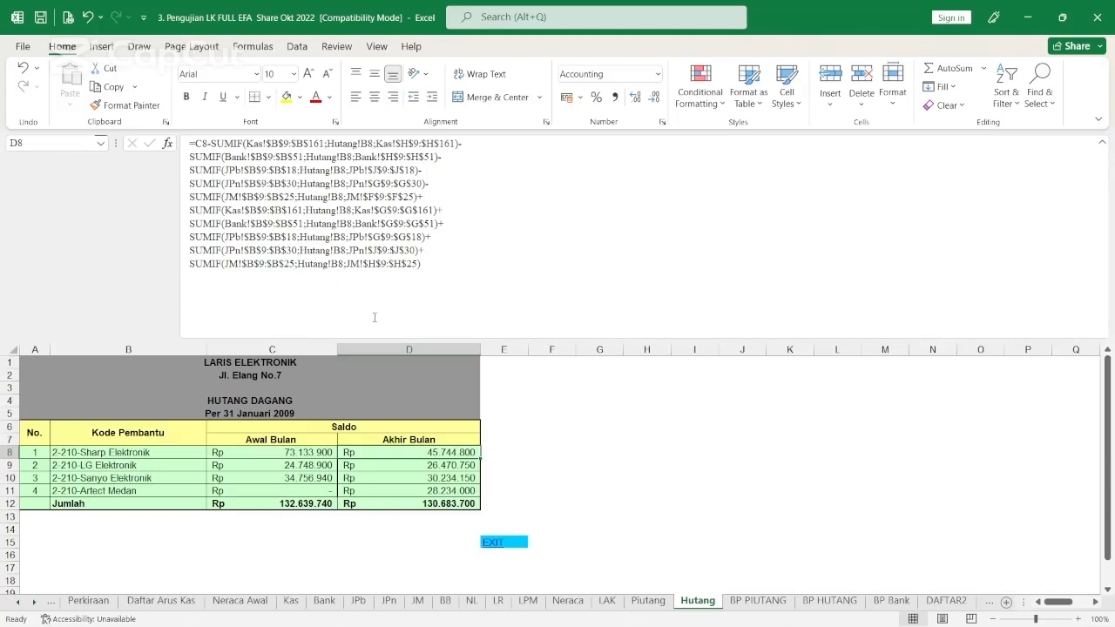
pyautogui.click(1101, 143)
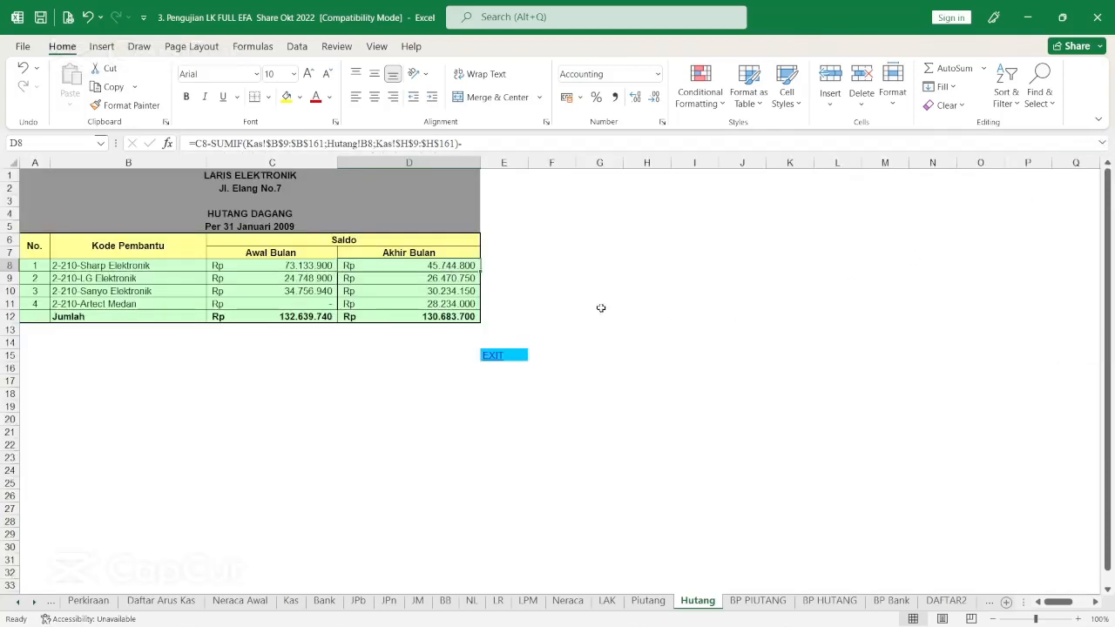